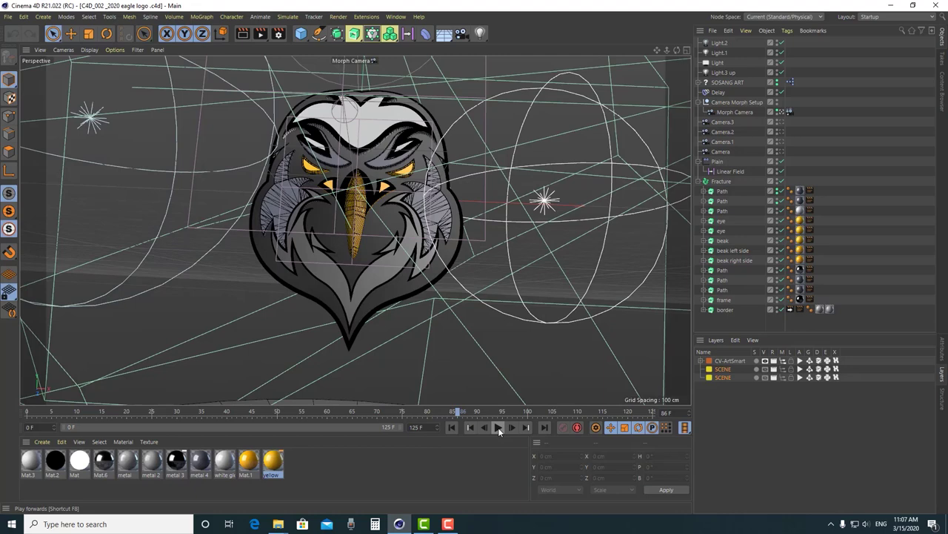
Rewind and play the eagle's fracture animation, pausing at frame 48
{"action": "left_click", "coordinate": [76, 412]}
{"action": "left_click_drag", "start_coordinate": [55, 417], "coordinate": [27, 412]}
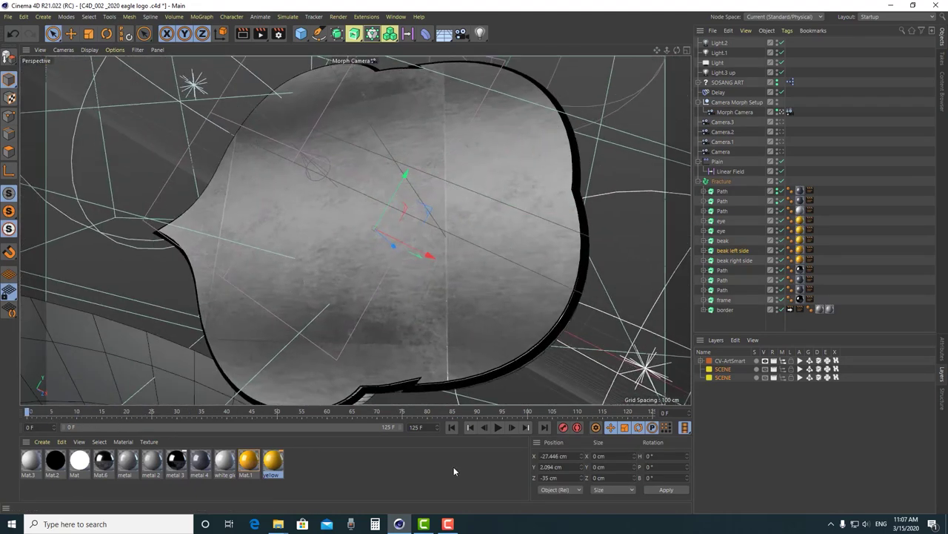
{"action": "left_click", "coordinate": [498, 428]}
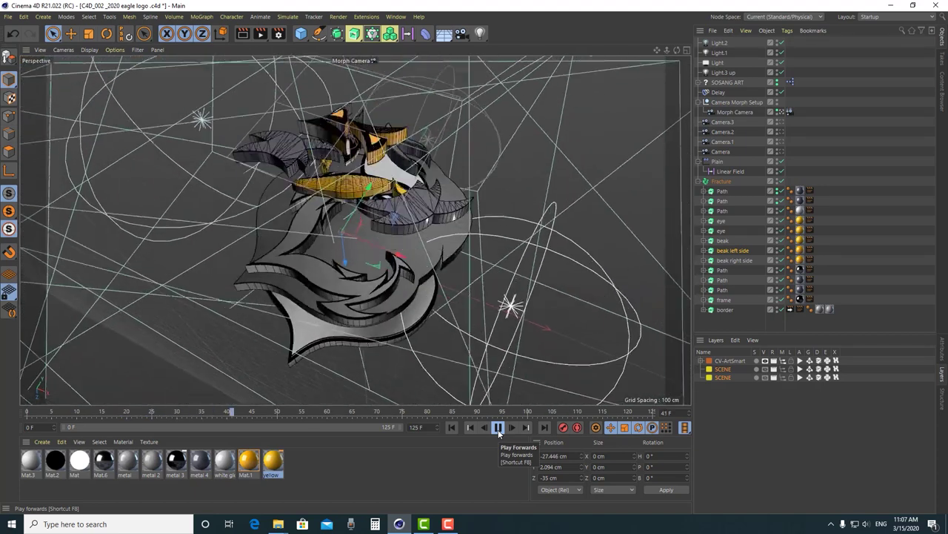
{"action": "left_click", "coordinate": [498, 428]}
Inspect the Beak, Plain effector and Linear Field objects in the Object Manager
{"action": "left_click", "coordinate": [722, 241]}
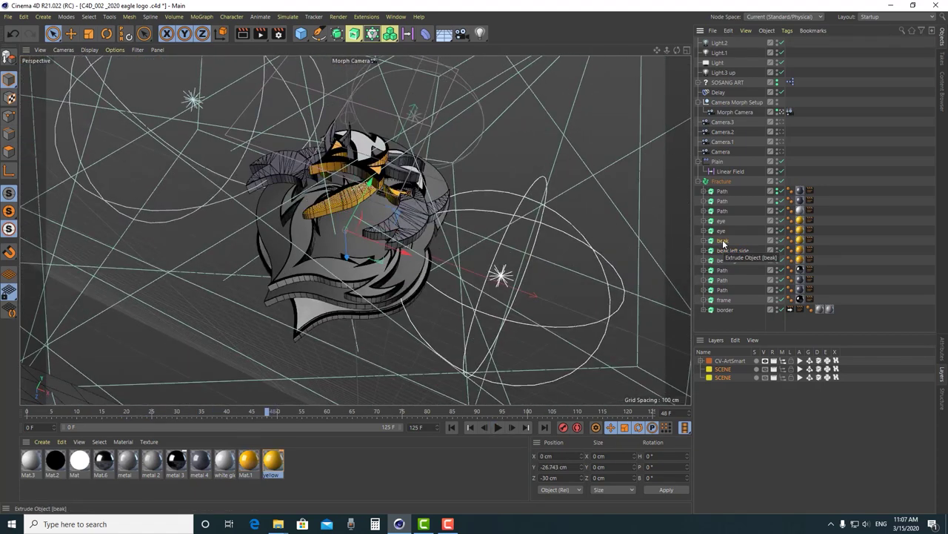
{"action": "left_click", "coordinate": [730, 171]}
{"action": "left_click", "coordinate": [701, 181]}
{"action": "left_click", "coordinate": [717, 162]}
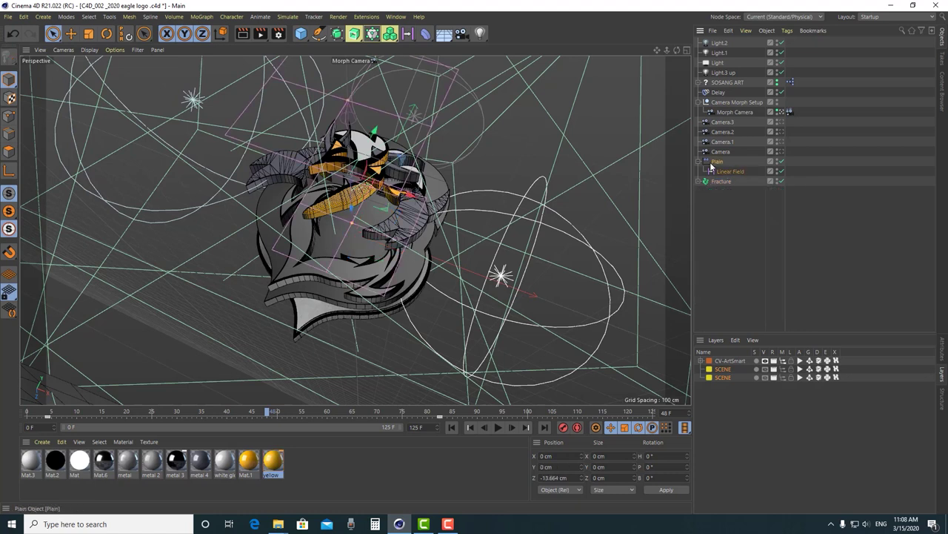
{"action": "left_click", "coordinate": [720, 171]}
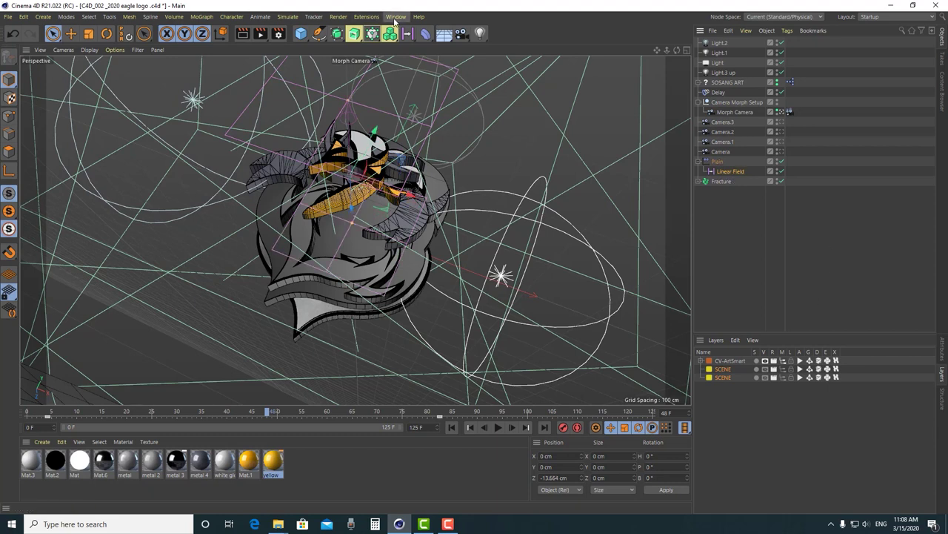
Switch to the eagle logo Tut project from the Window menu
{"action": "left_click", "coordinate": [7, 17]}
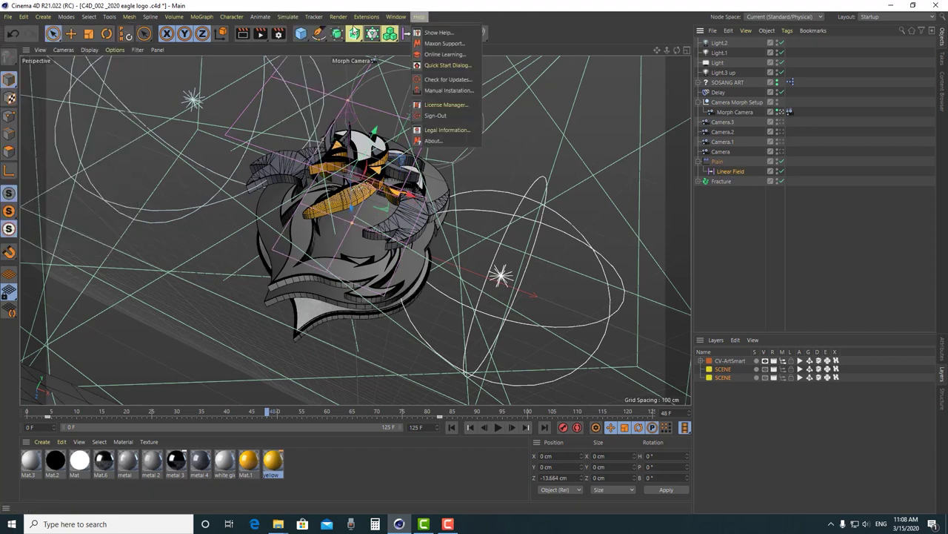
{"action": "mouse_move", "coordinate": [395, 16]}
{"action": "left_click", "coordinate": [438, 303]}
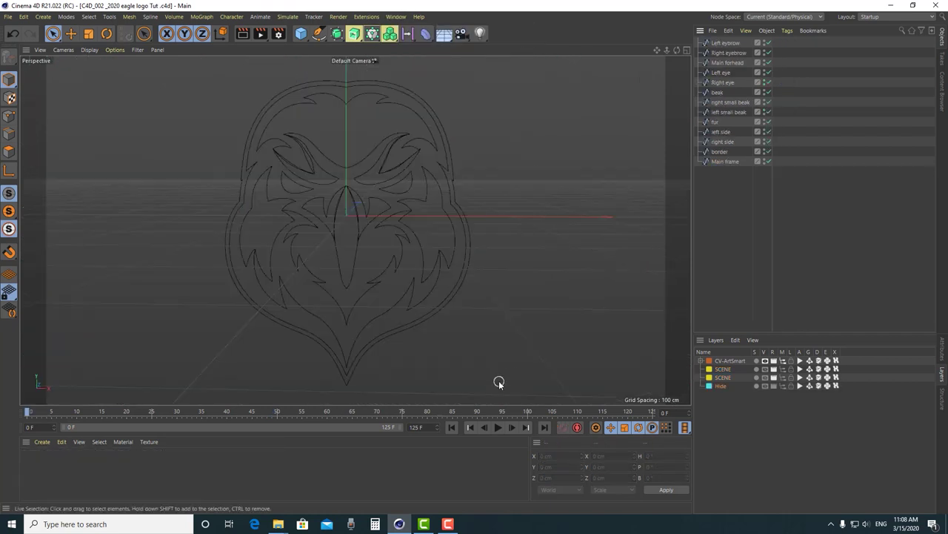
{"action": "left_click_drag", "start_coordinate": [222, 413], "coordinate": [1, 423]}
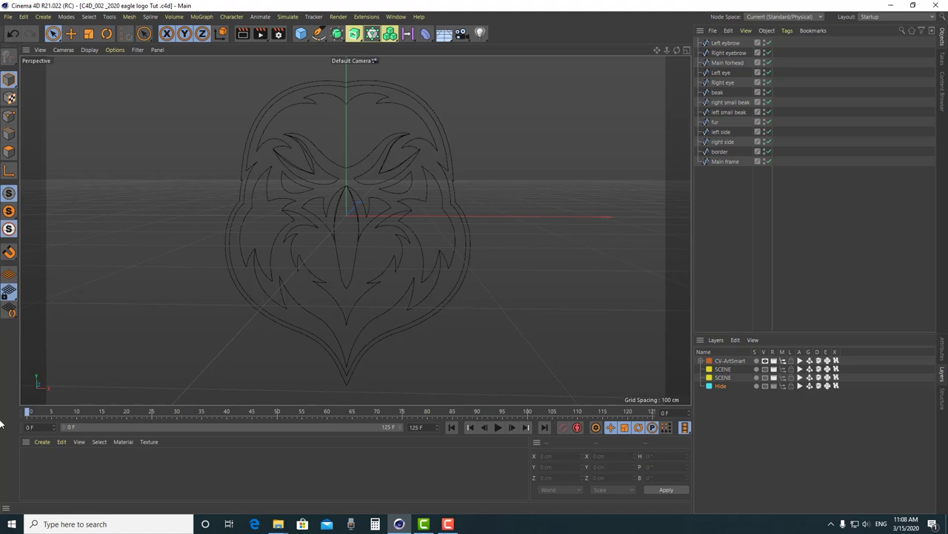
{"action": "left_click", "coordinate": [726, 43]}
{"action": "left_click", "coordinate": [723, 72], "text": "shift"}
{"action": "left_click", "coordinate": [722, 72]}
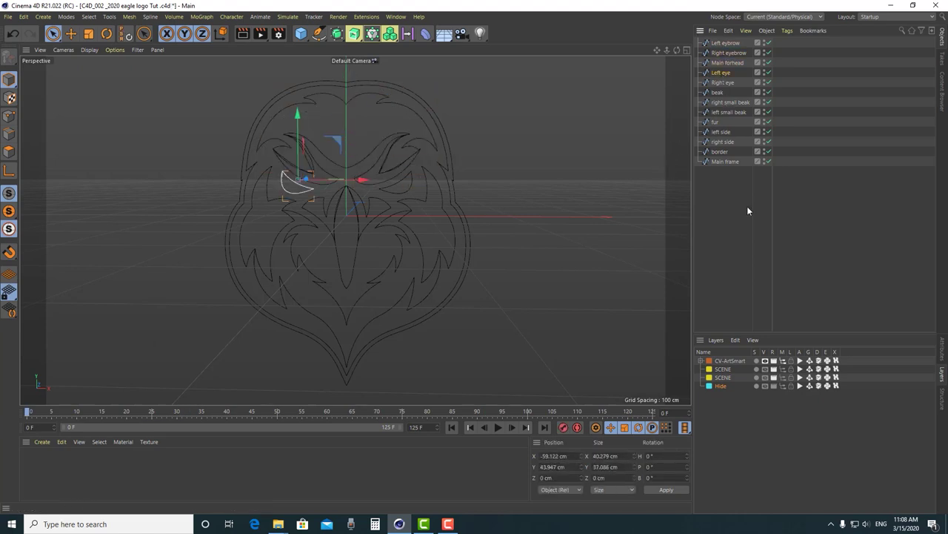
{"action": "left_click", "coordinate": [724, 160]}
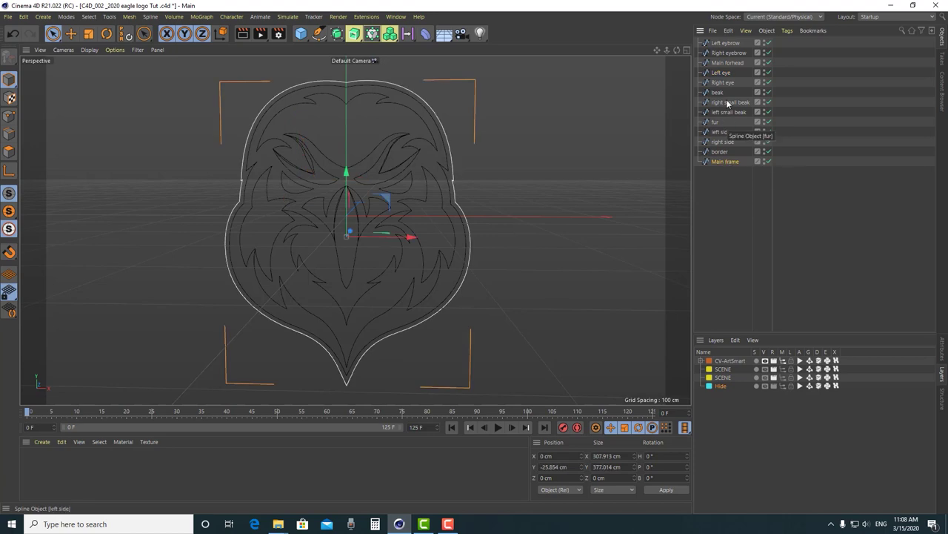
{"action": "left_click", "coordinate": [726, 43]}
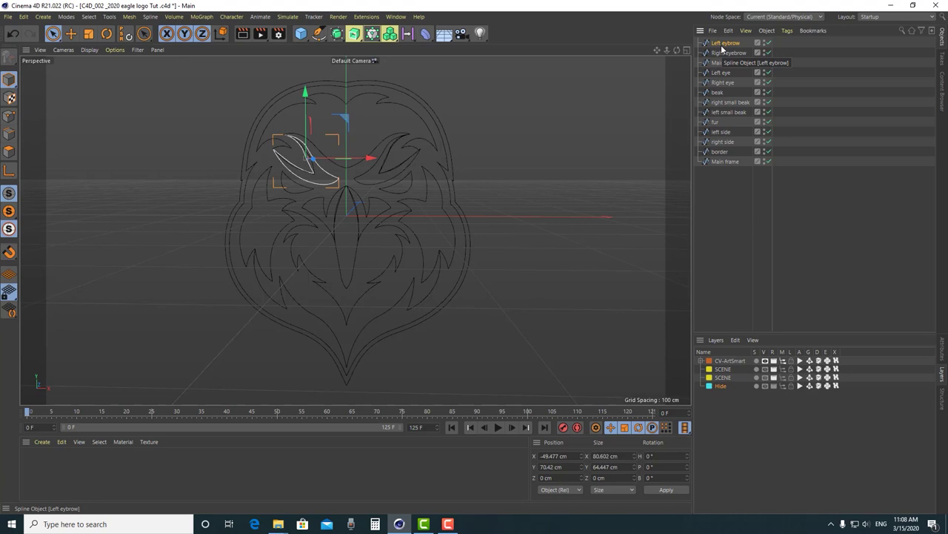
{"action": "left_click", "coordinate": [727, 52]}
{"action": "left_click", "coordinate": [720, 43]}
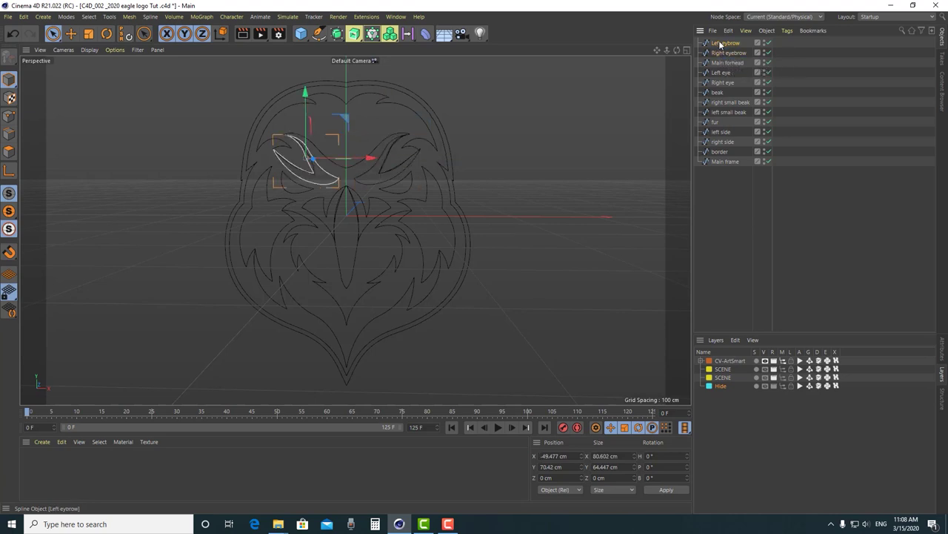
{"action": "left_click", "coordinate": [9, 211]}
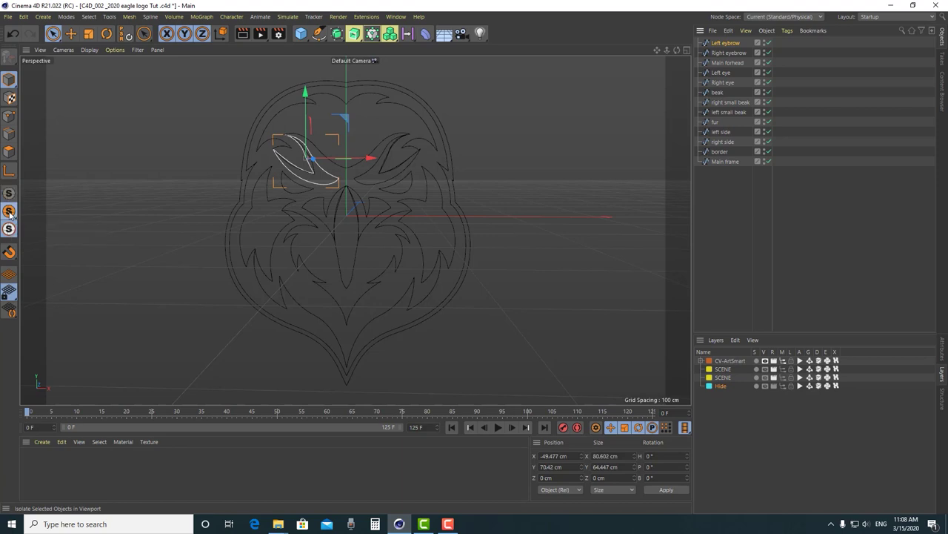
{"action": "left_click", "coordinate": [720, 54]}
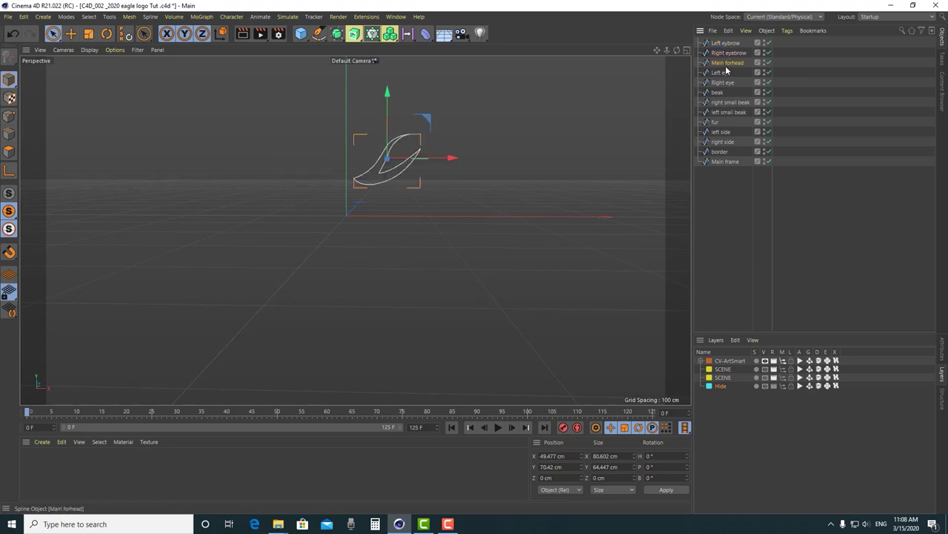
{"action": "left_click", "coordinate": [722, 73]}
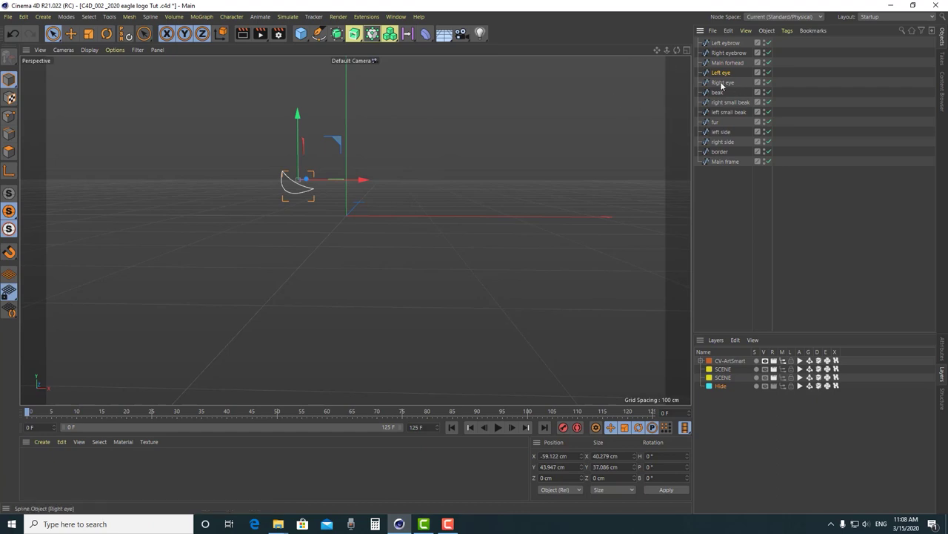
{"action": "left_click", "coordinate": [717, 93]}
{"action": "left_click", "coordinate": [721, 102]}
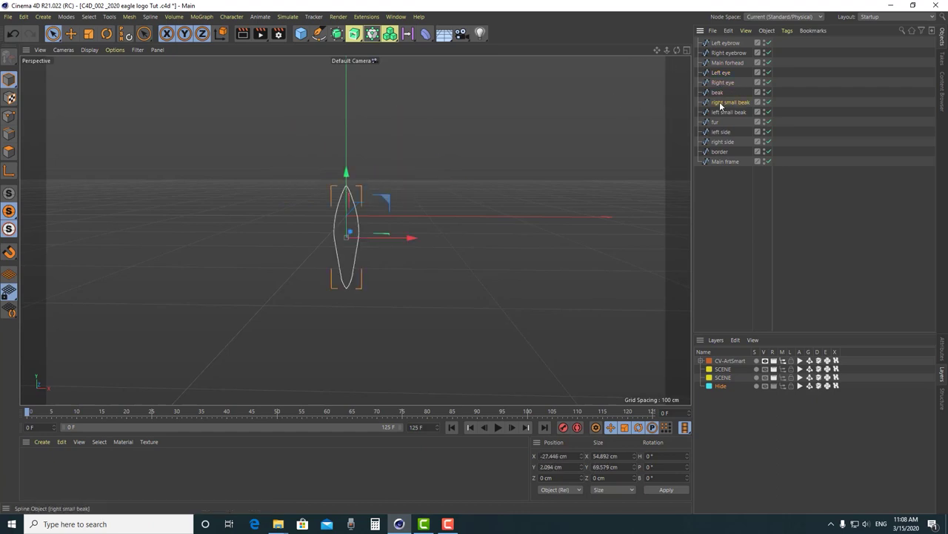
{"action": "left_click", "coordinate": [722, 112]}
{"action": "left_click", "coordinate": [716, 121]}
{"action": "left_click", "coordinate": [722, 132]}
{"action": "left_click", "coordinate": [723, 142]}
{"action": "left_click", "coordinate": [722, 152]}
{"action": "left_click", "coordinate": [723, 162]}
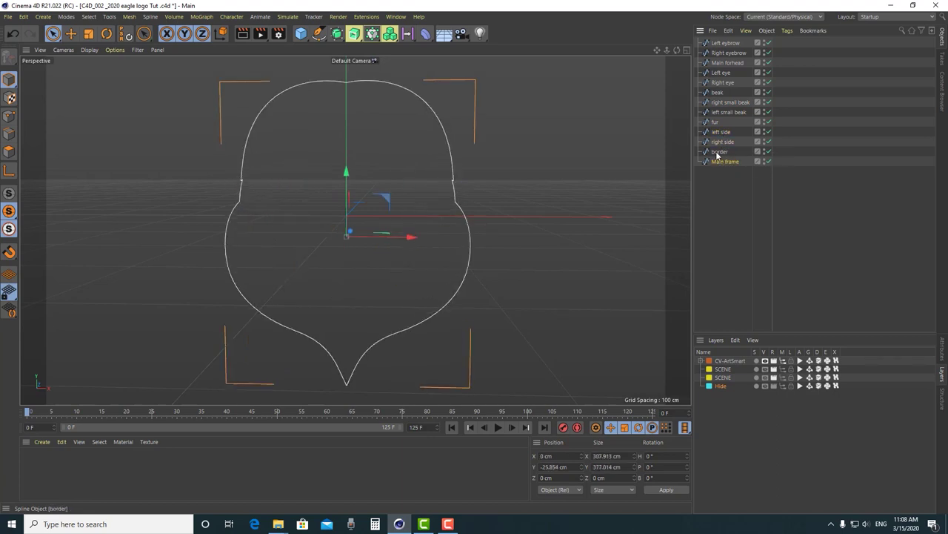
{"action": "left_click", "coordinate": [720, 132]}
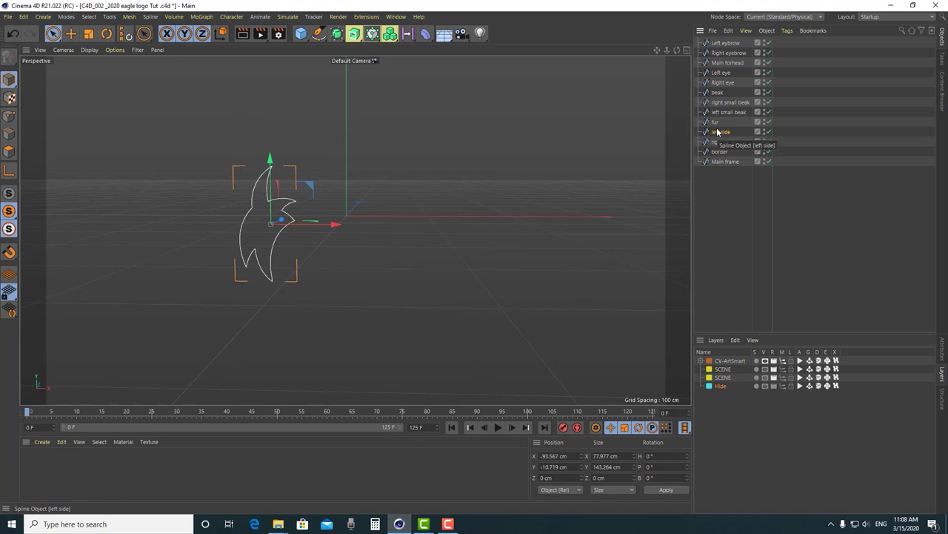
{"action": "left_click", "coordinate": [724, 162]}
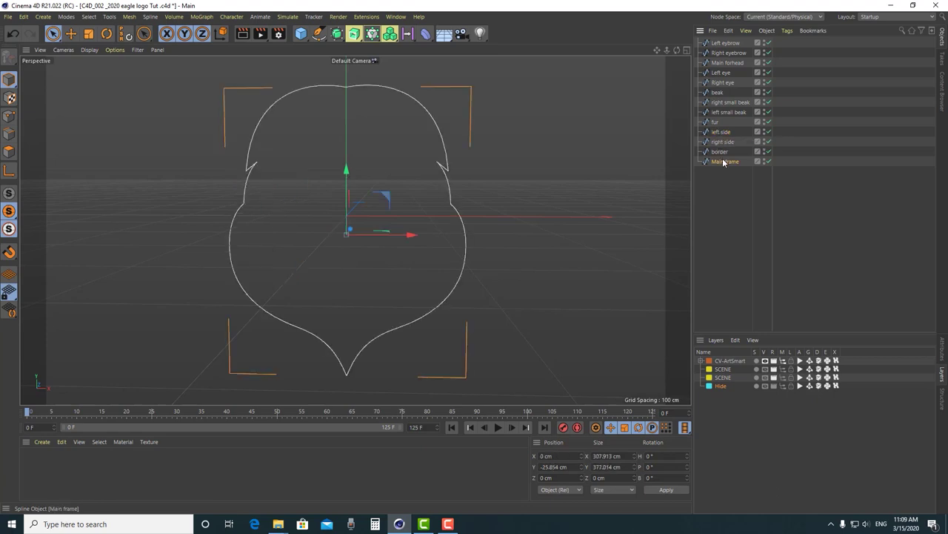
{"action": "left_click", "coordinate": [9, 193]}
{"action": "left_click", "coordinate": [726, 43]}
{"action": "left_click", "coordinate": [726, 54], "text": "ctrl"}
{"action": "left_click", "coordinate": [726, 63], "text": "ctrl"}
{"action": "left_click", "coordinate": [725, 43]}
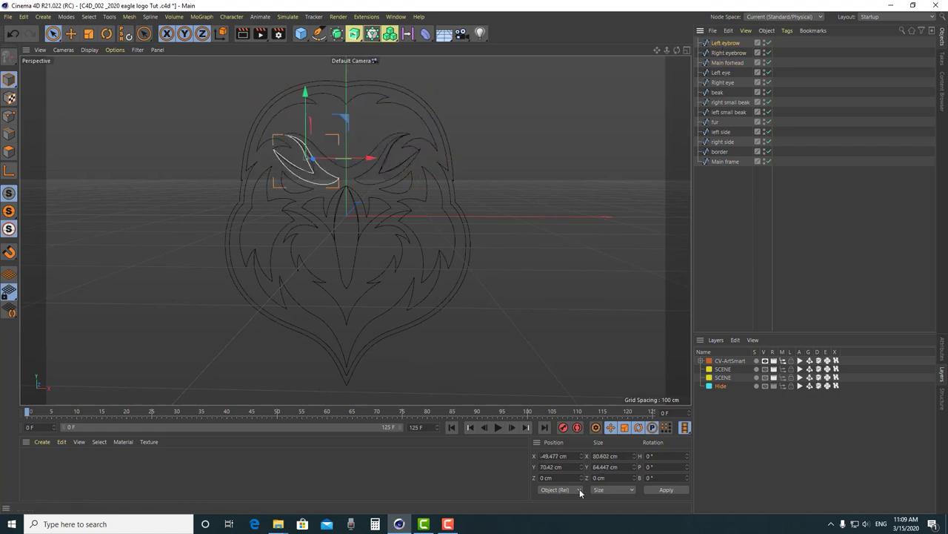
{"action": "left_click", "coordinate": [687, 50]}
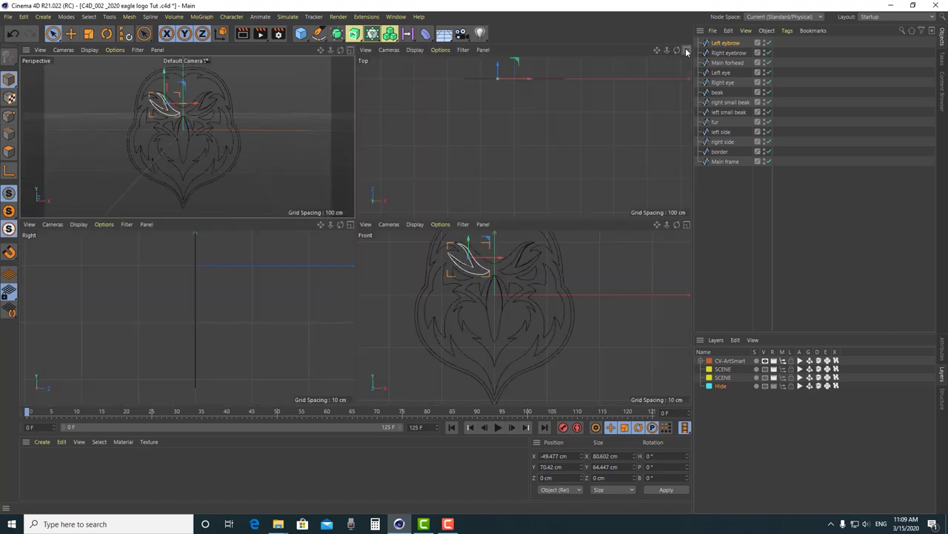
{"action": "left_click_drag", "start_coordinate": [658, 50], "coordinate": [531, 140]}
{"action": "left_click", "coordinate": [500, 137]}
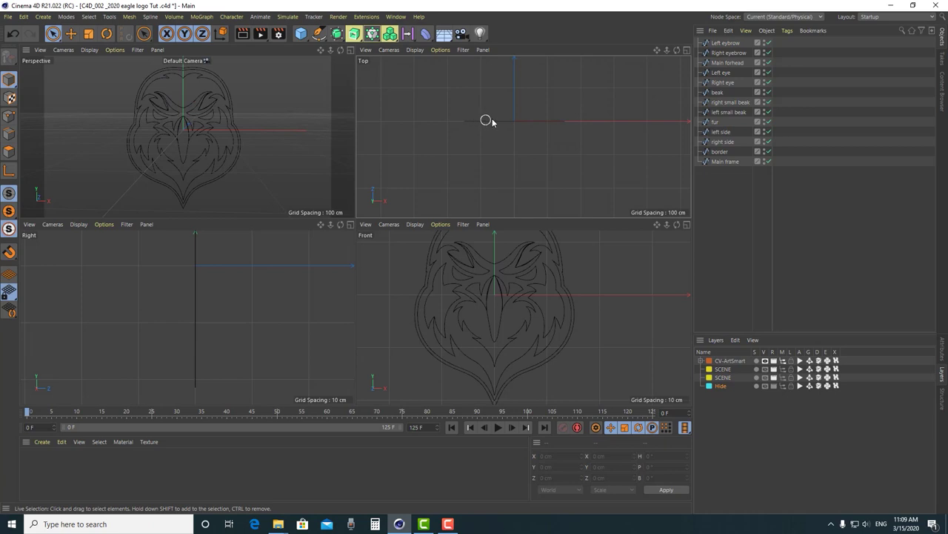
{"action": "scroll", "coordinate": [501, 127], "scroll_direction": "up", "scroll_amount": 3}
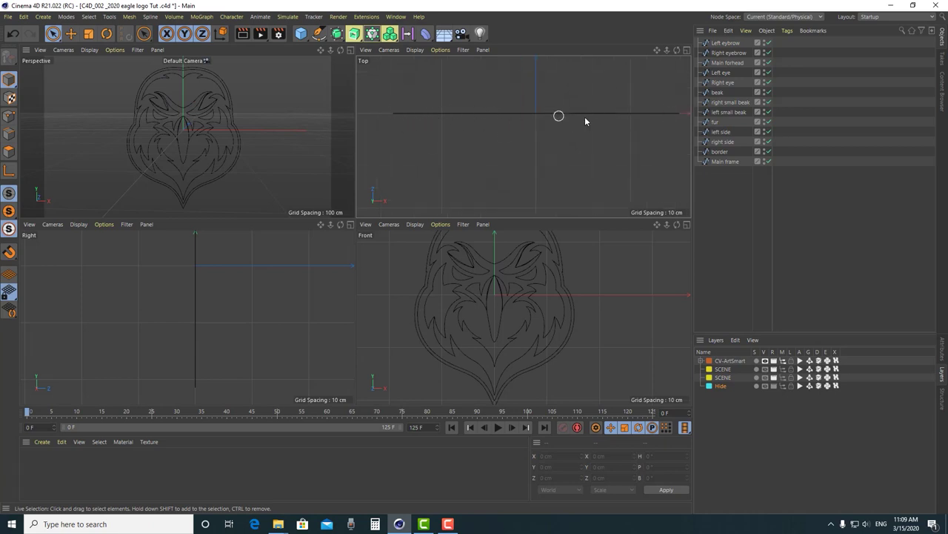
{"action": "left_click", "coordinate": [725, 161]}
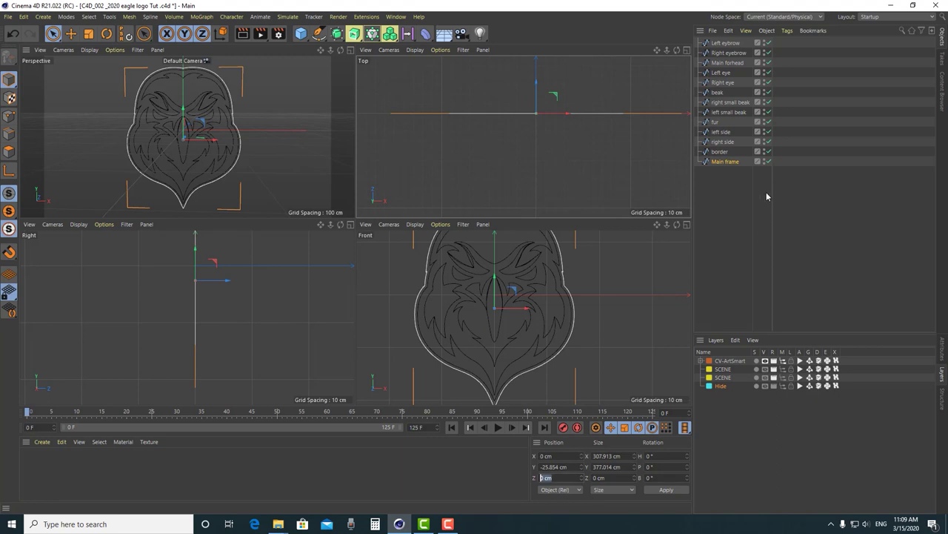
{"action": "left_click", "coordinate": [717, 142]}
{"action": "left_click", "coordinate": [717, 92]}
{"action": "left_click", "coordinate": [715, 54]}
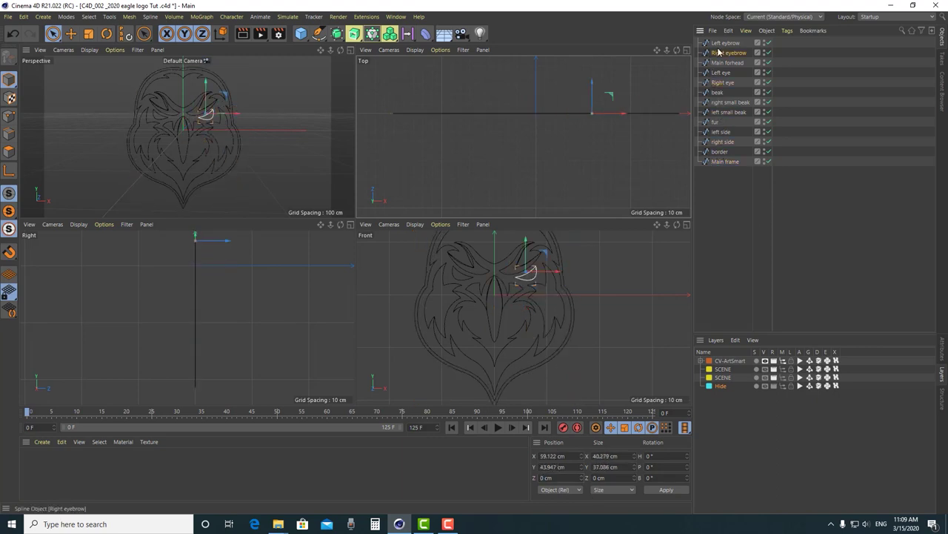
{"action": "left_click", "coordinate": [725, 161]}
{"action": "key", "text": "F1"}
{"action": "left_click", "coordinate": [737, 207]}
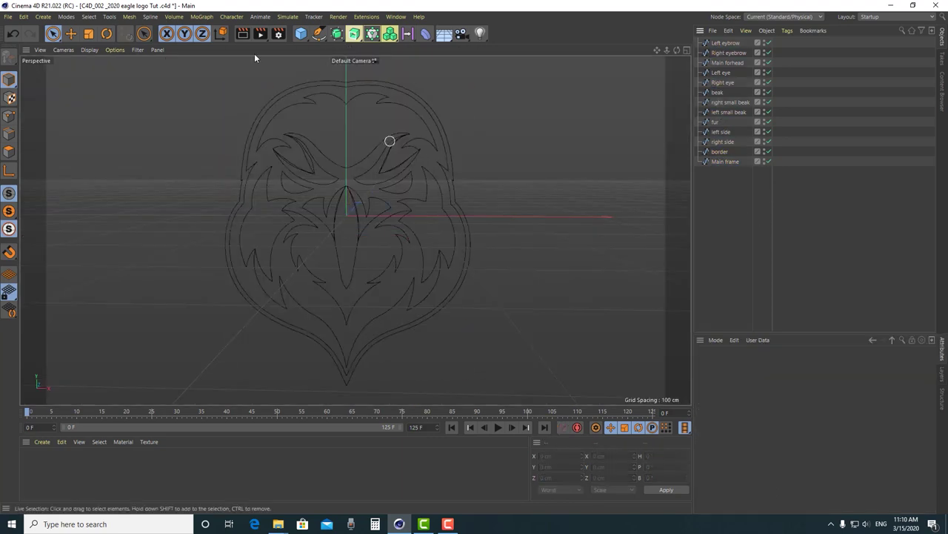
{"action": "left_click", "coordinate": [281, 33]}
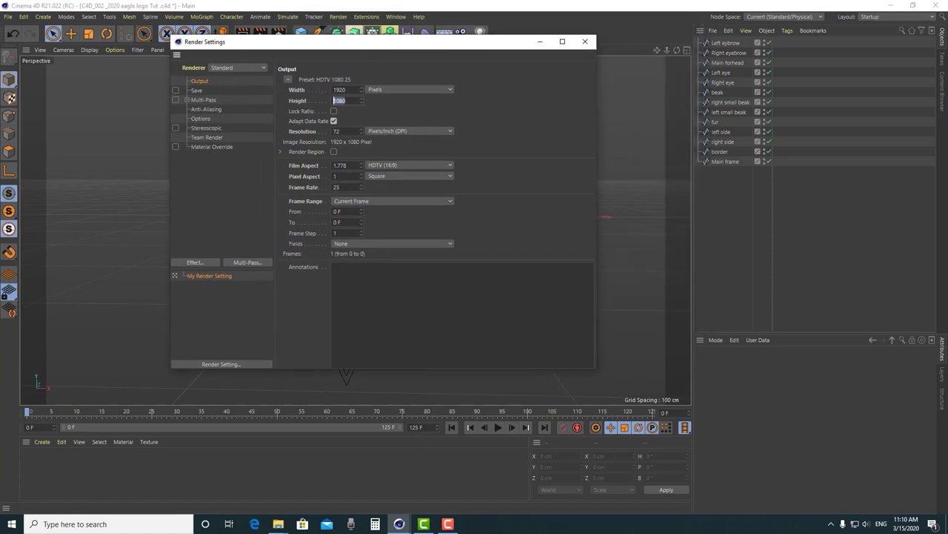
Check in Project Settings (Ctrl+D) that the project runs at 25 FPS
{"action": "left_click", "coordinate": [945, 345]}
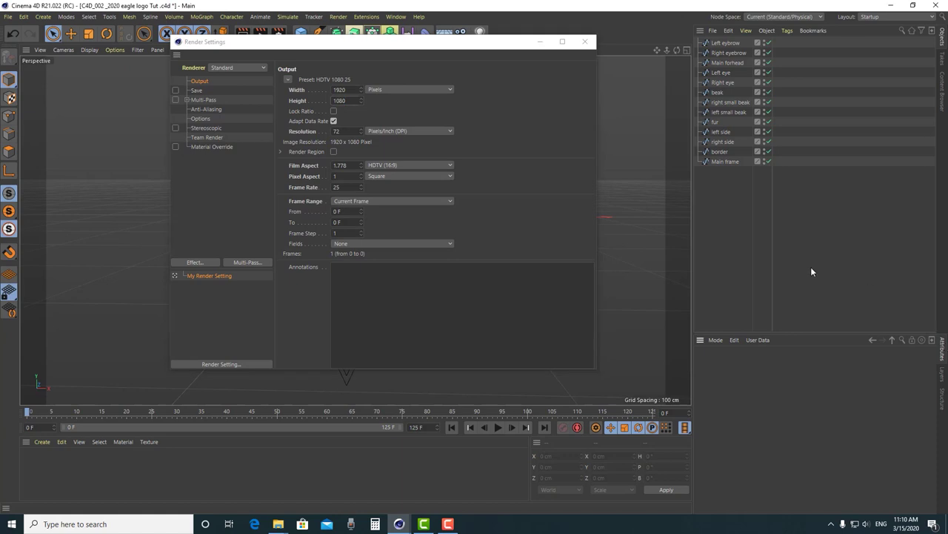
{"action": "left_click", "coordinate": [585, 41]}
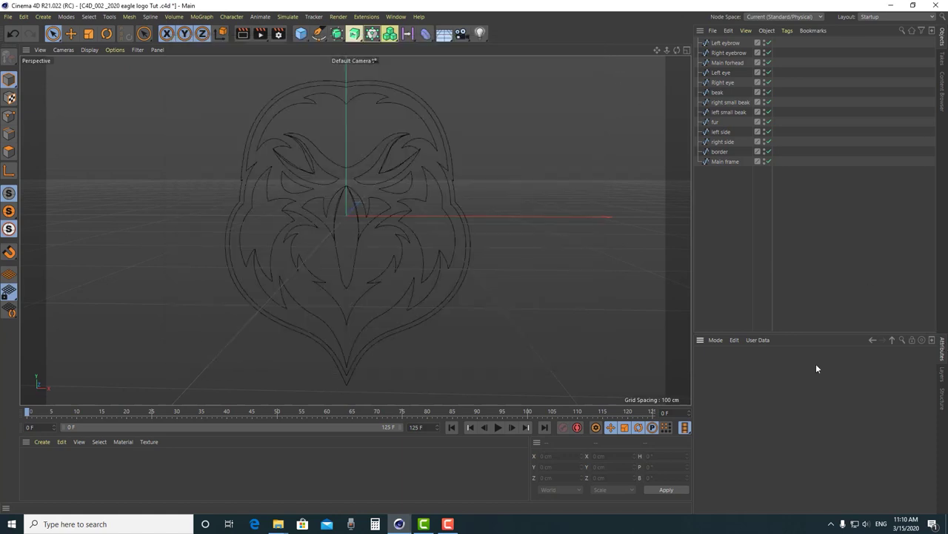
{"action": "key", "text": "ctrl+d"}
{"action": "scroll", "coordinate": [800, 421], "scroll_direction": "down", "scroll_amount": 4}
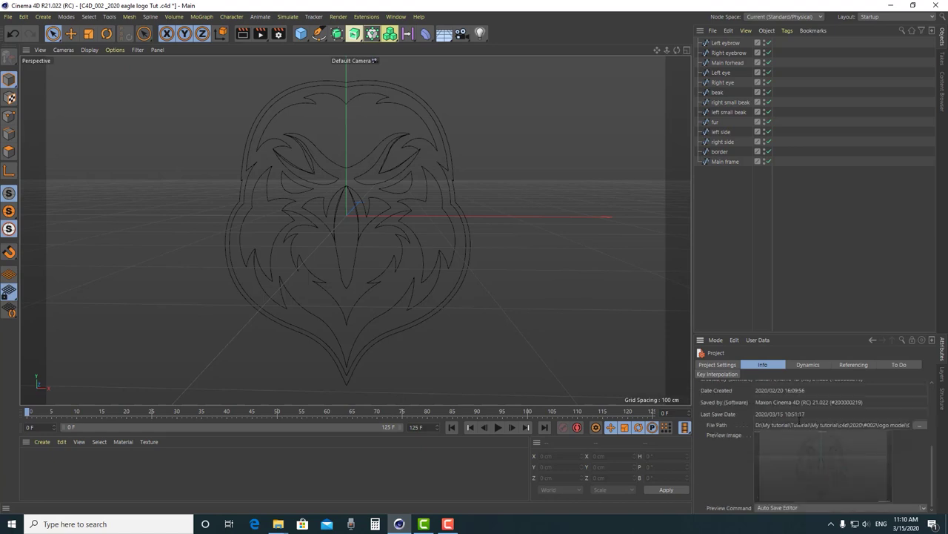
{"action": "left_click", "coordinate": [719, 364]}
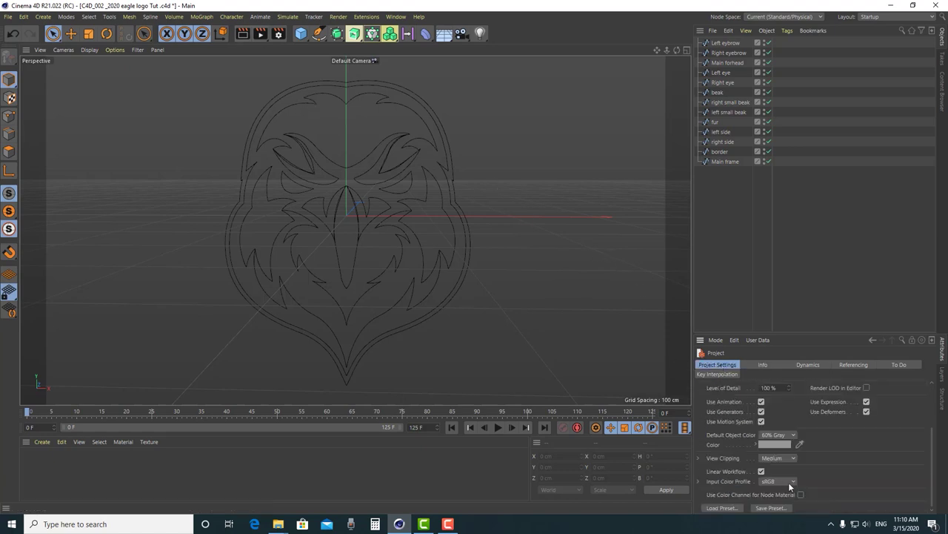
{"action": "scroll", "coordinate": [782, 387], "scroll_direction": "up", "scroll_amount": 3}
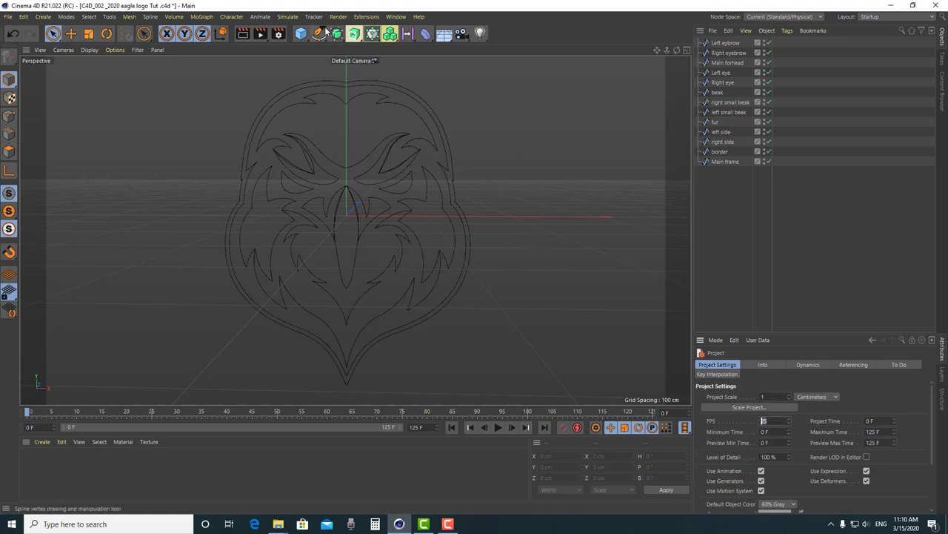
Set the render output Frame Rate to 25 in Render Settings
{"action": "left_click", "coordinate": [260, 33]}
{"action": "left_click", "coordinate": [936, 27]}
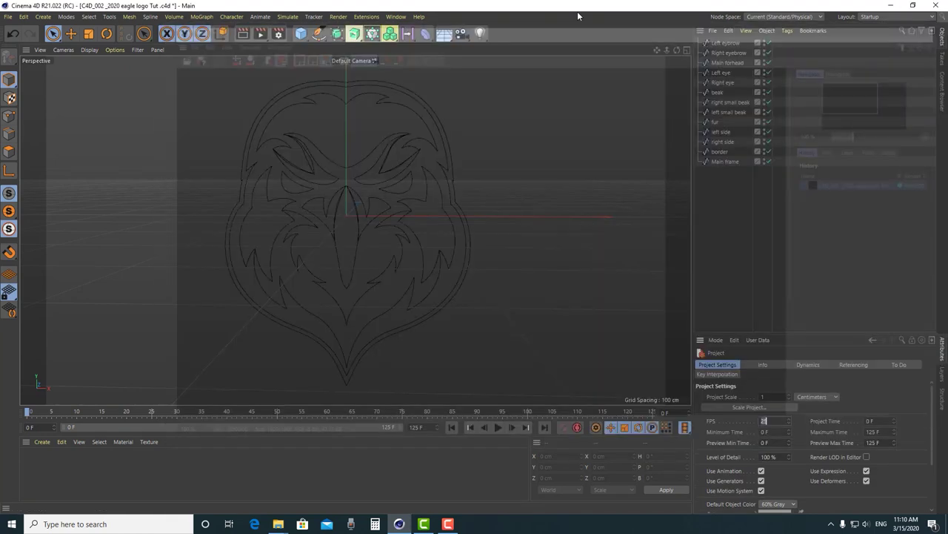
{"action": "left_click", "coordinate": [278, 34]}
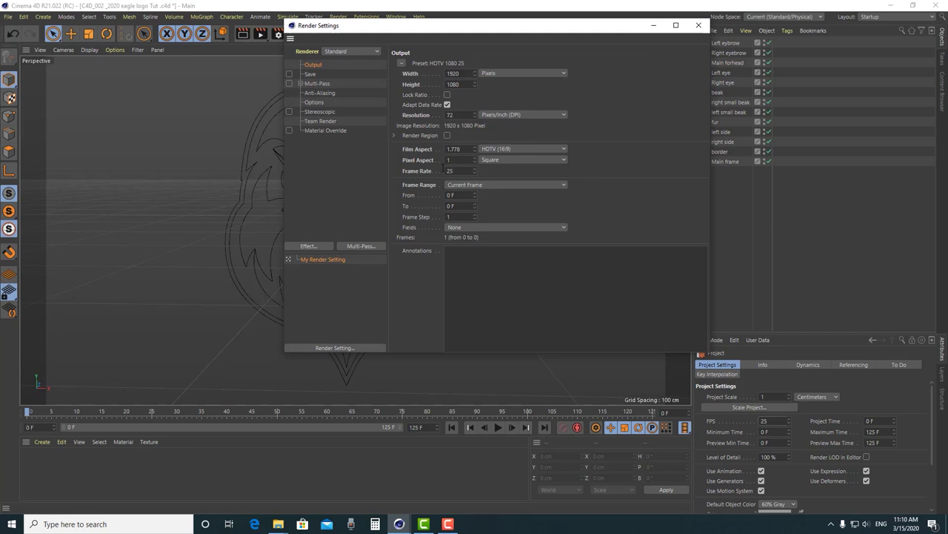
{"action": "left_click_drag", "start_coordinate": [544, 27], "coordinate": [342, 49]}
{"action": "left_click", "coordinate": [763, 421]}
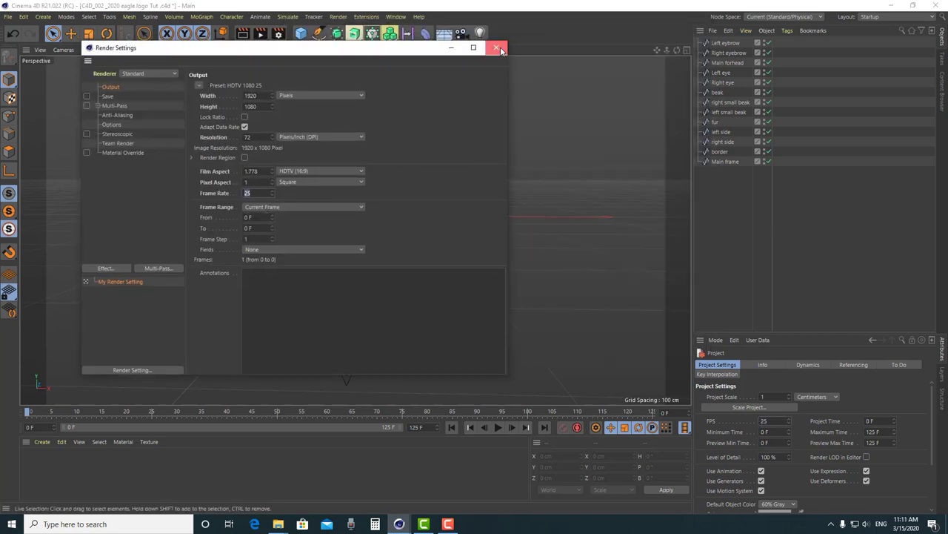
{"action": "left_click", "coordinate": [496, 48]}
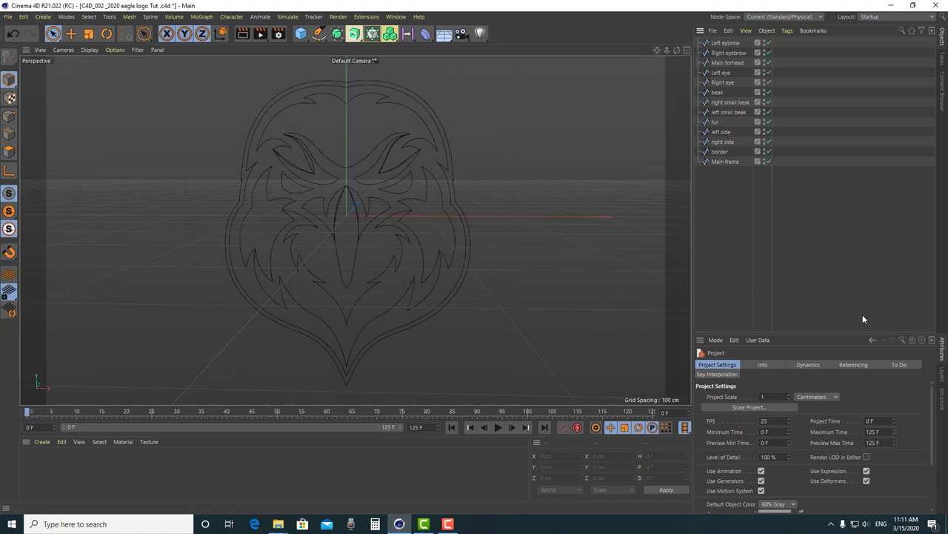
Turn on the Action Safe frame in the viewport View settings
{"action": "key", "text": "shift+v"}
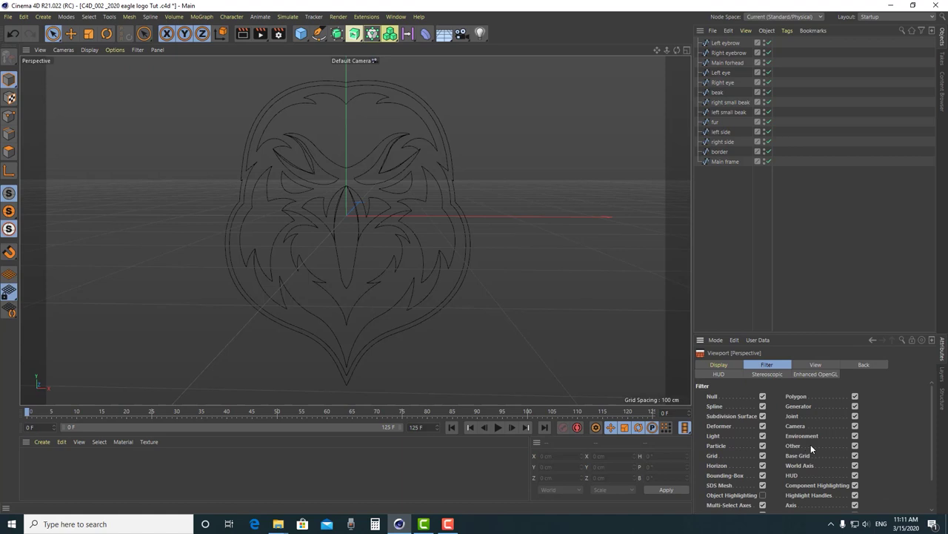
{"action": "left_click", "coordinate": [816, 365]}
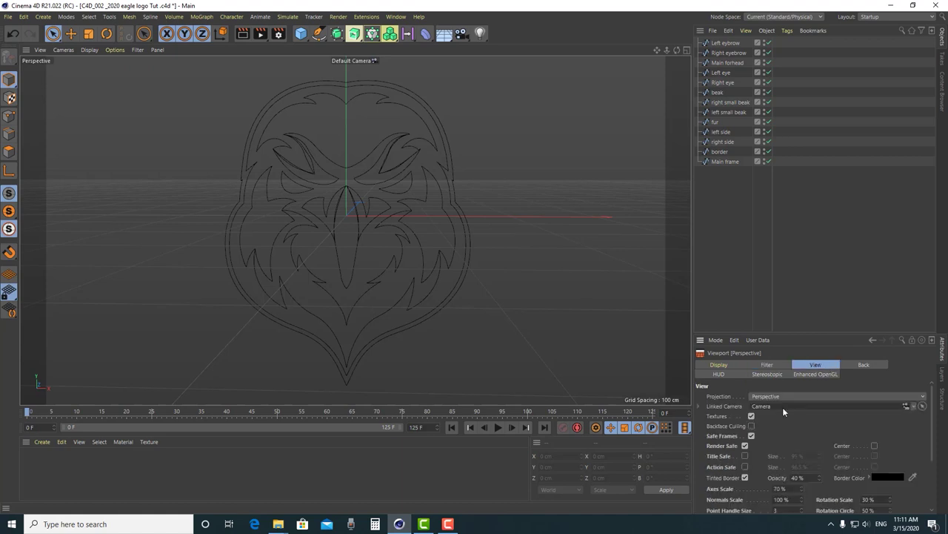
{"action": "left_click", "coordinate": [746, 467]}
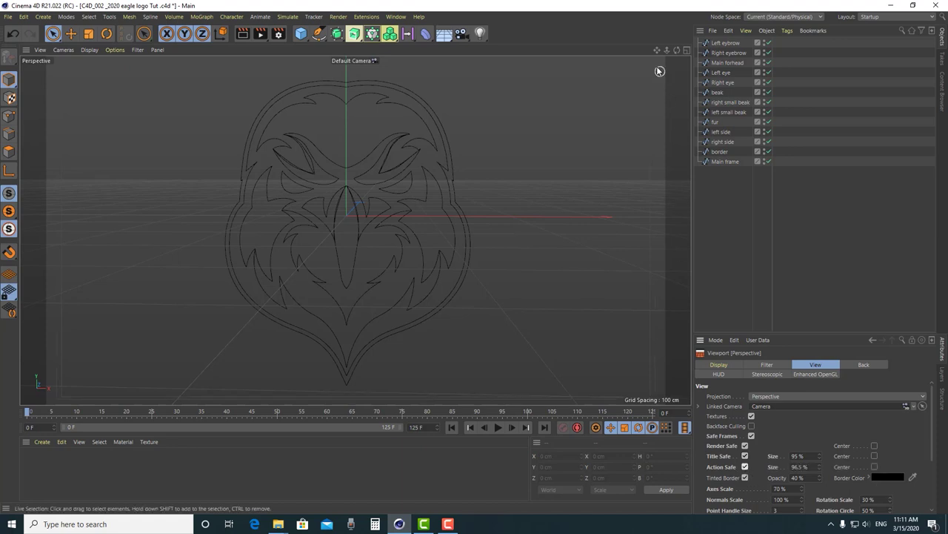
Set the safe-frame border colour saturation to 100% and border opacity to 91%
{"action": "left_click", "coordinate": [892, 478]}
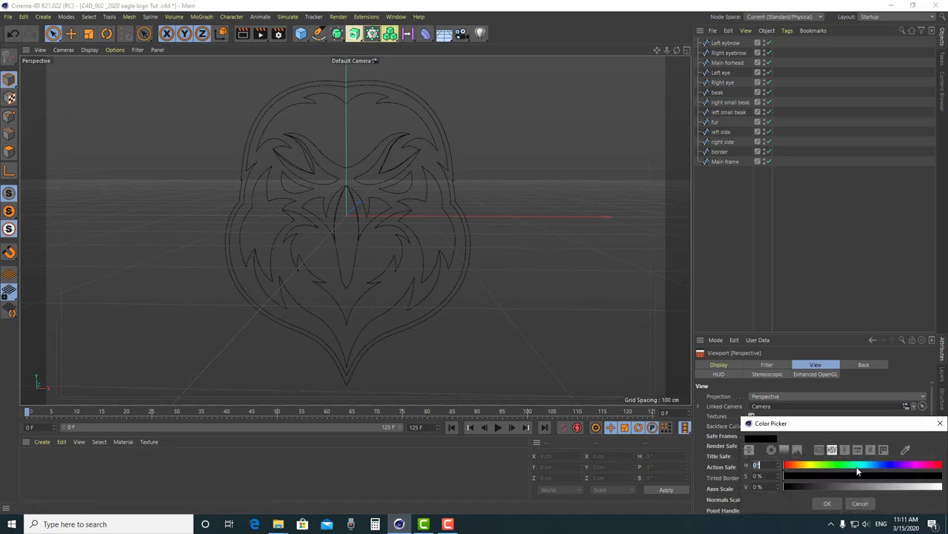
{"action": "left_click_drag", "start_coordinate": [823, 423], "coordinate": [656, 265]}
{"action": "left_click_drag", "start_coordinate": [697, 319], "coordinate": [788, 320]}
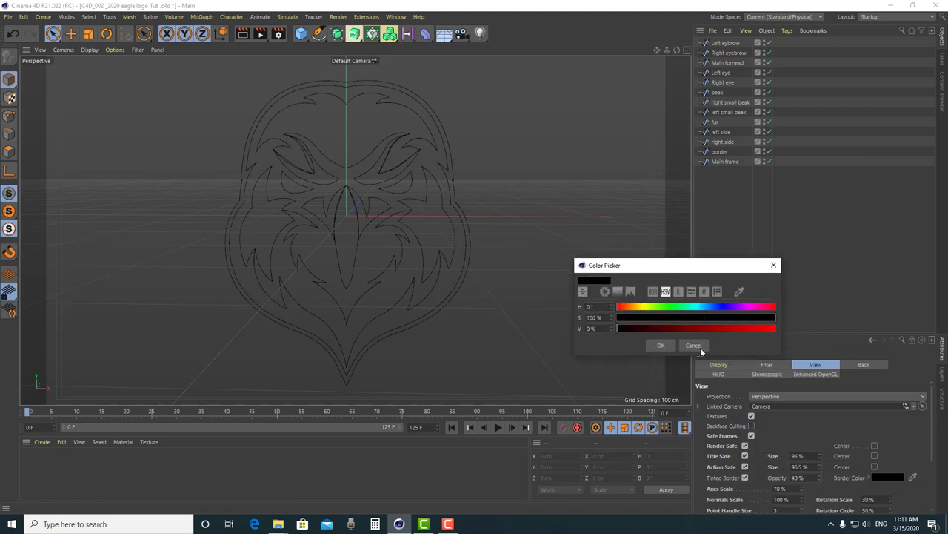
{"action": "left_click", "coordinate": [661, 345]}
{"action": "left_click_drag", "start_coordinate": [821, 480], "coordinate": [821, 445]}
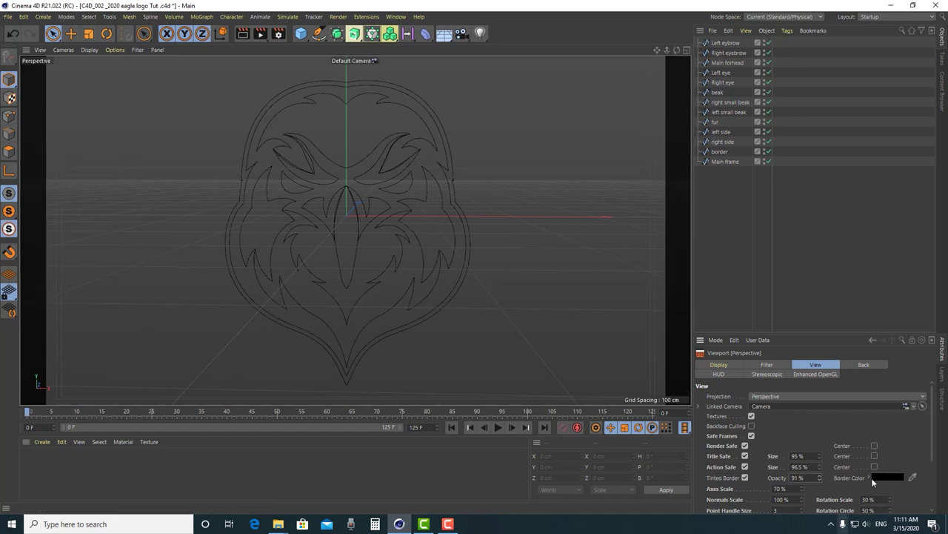
Change the safe-frame border colour to red
{"action": "left_click", "coordinate": [873, 480]}
{"action": "left_click_drag", "start_coordinate": [807, 424], "coordinate": [729, 382]}
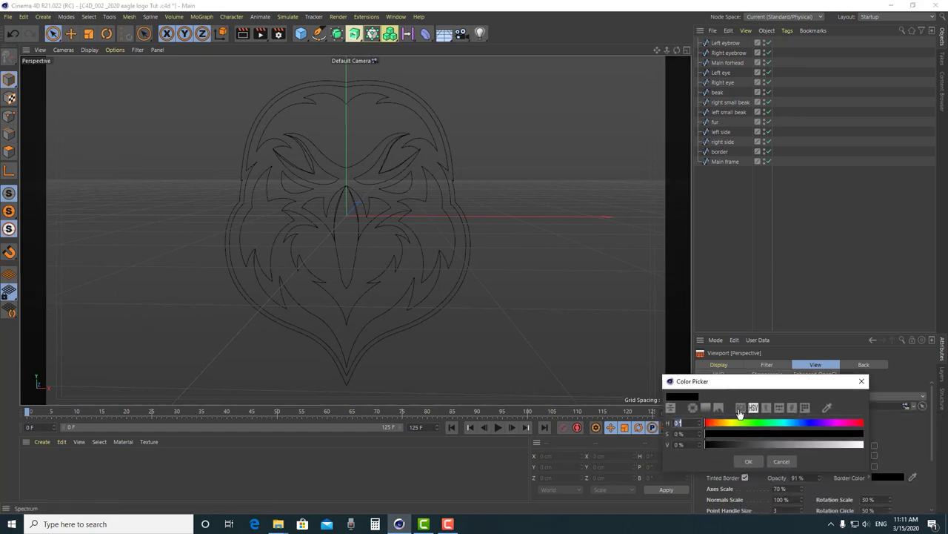
{"action": "left_click", "coordinate": [705, 408]}
{"action": "left_click", "coordinate": [767, 421]}
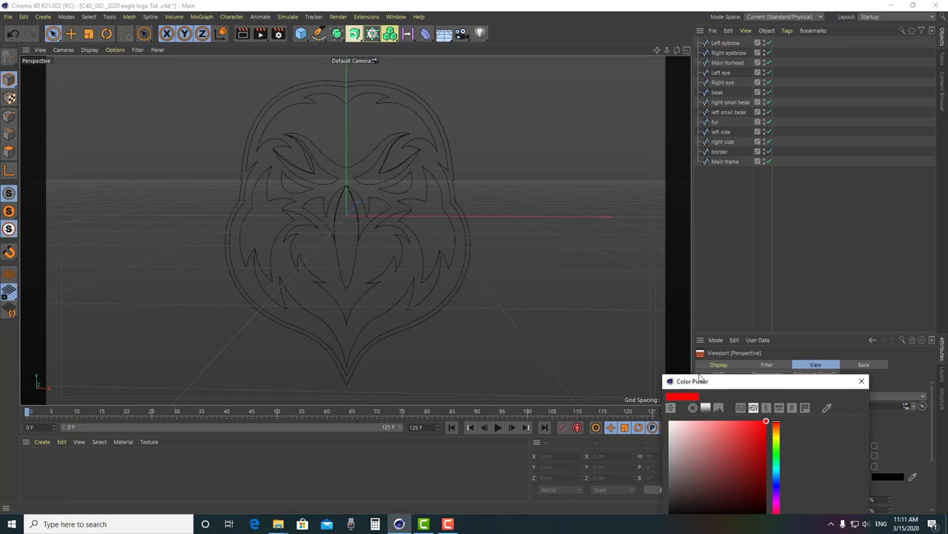
{"action": "left_click", "coordinate": [523, 324]}
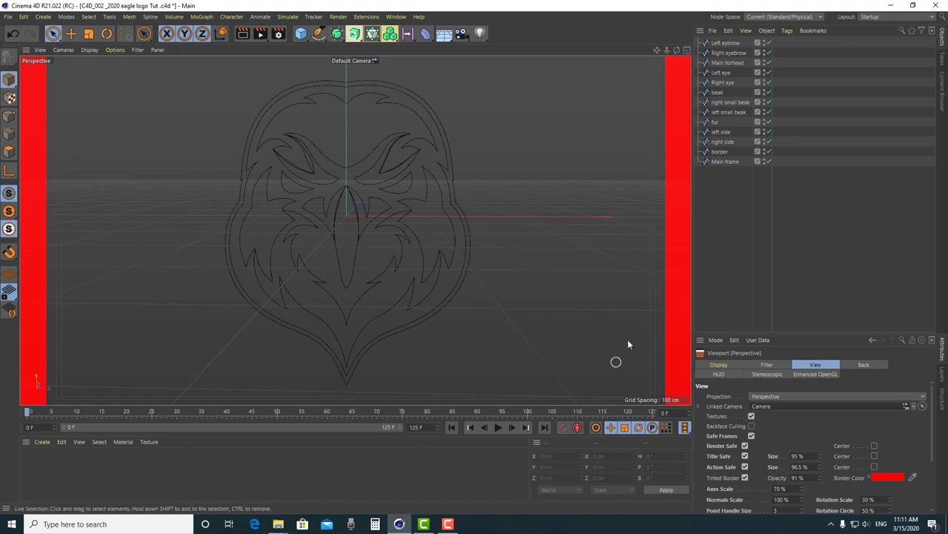
Move the playhead to an early frame and lower the tinted border opacity to 20%
{"action": "left_click", "coordinate": [274, 412]}
{"action": "left_click_drag", "start_coordinate": [249, 416], "coordinate": [111, 414]}
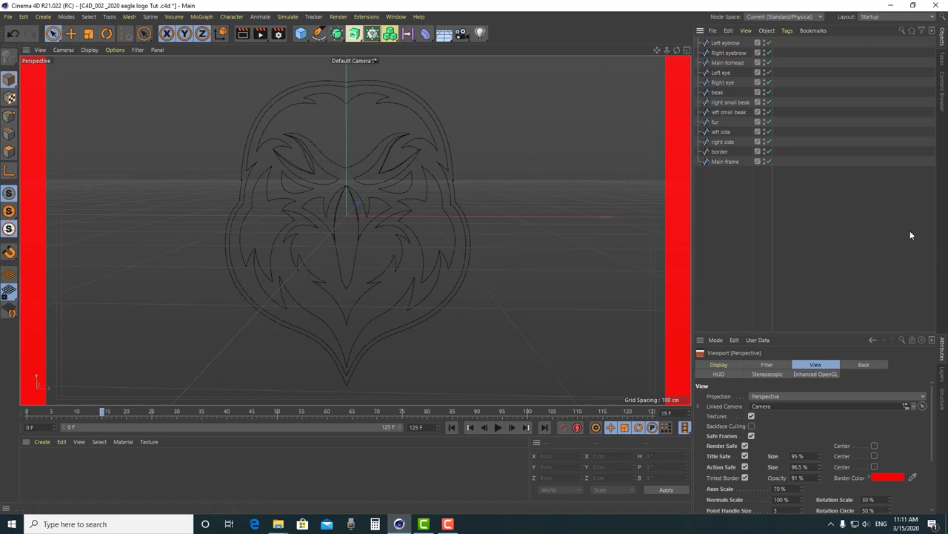
{"action": "left_click", "coordinate": [725, 44]}
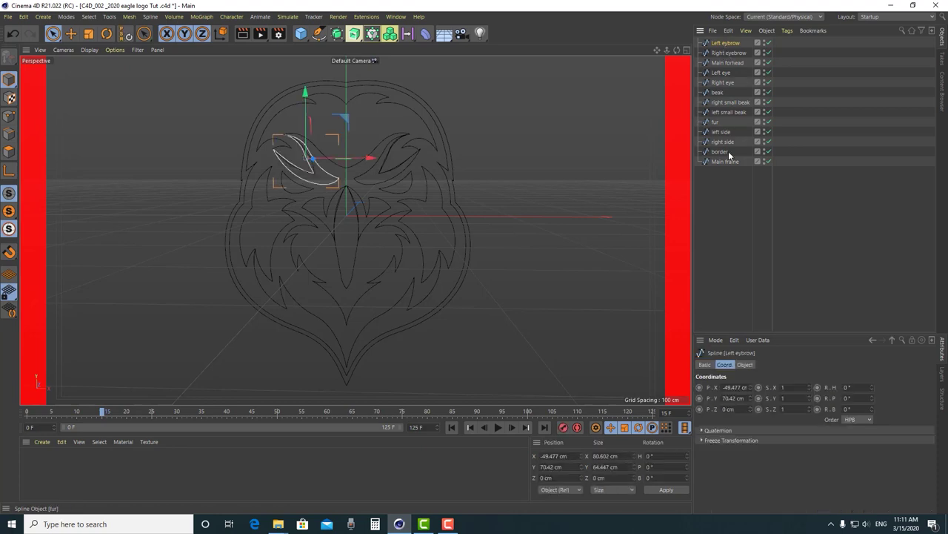
{"action": "key", "text": "shift+v"}
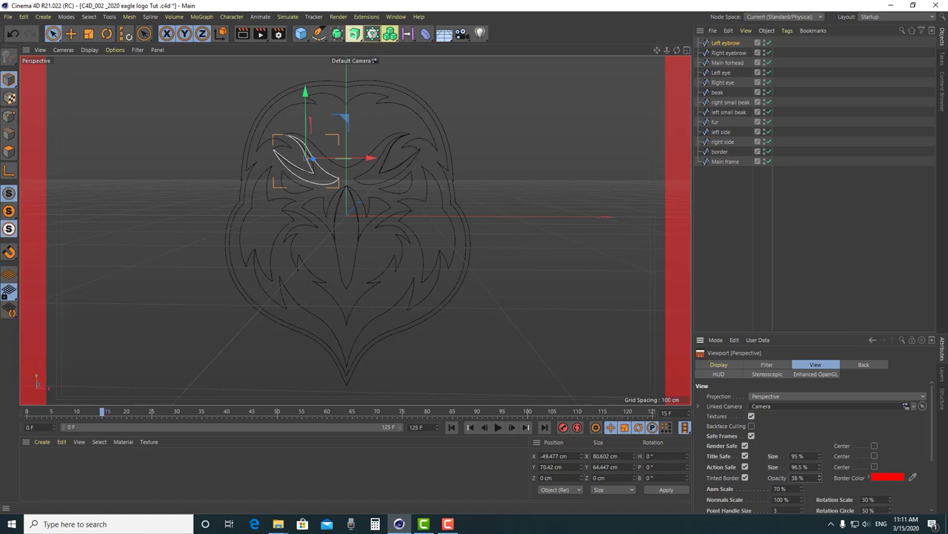
{"action": "left_click_drag", "start_coordinate": [804, 478], "coordinate": [804, 477]}
{"action": "left_click", "coordinate": [824, 270]}
{"action": "left_click", "coordinate": [725, 43]}
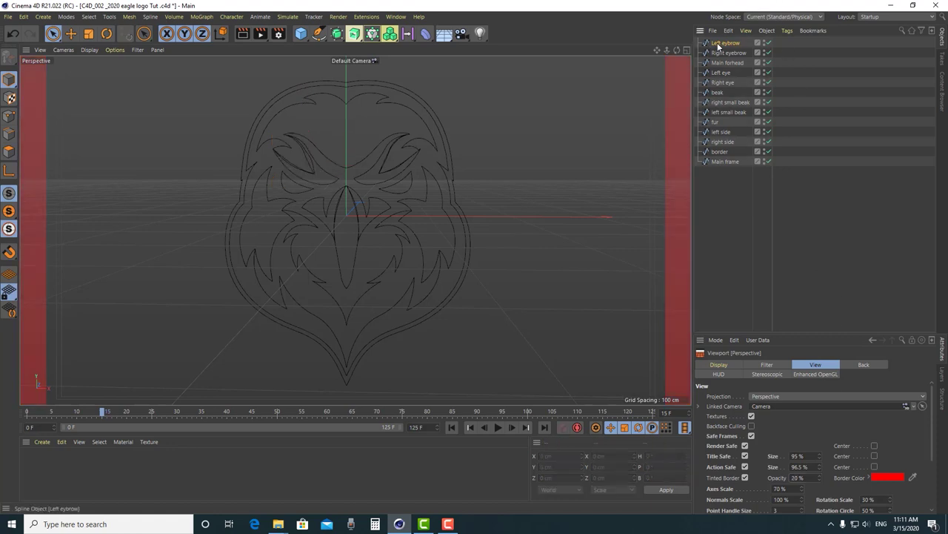
Group the 13 splines from Left eyebrow to Main frame under a Null and add an Extrude object
{"action": "left_click", "coordinate": [724, 161], "text": "shift"}
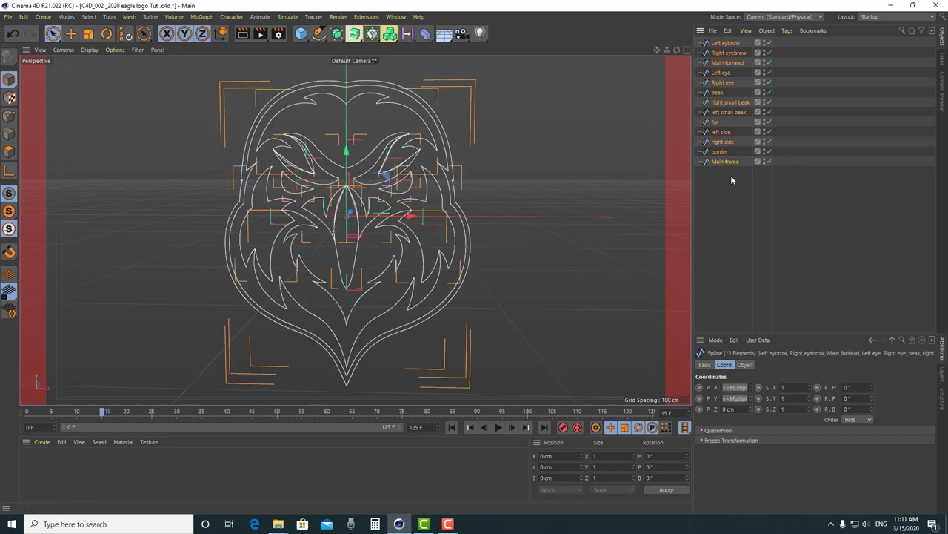
{"action": "key", "text": "alt+g"}
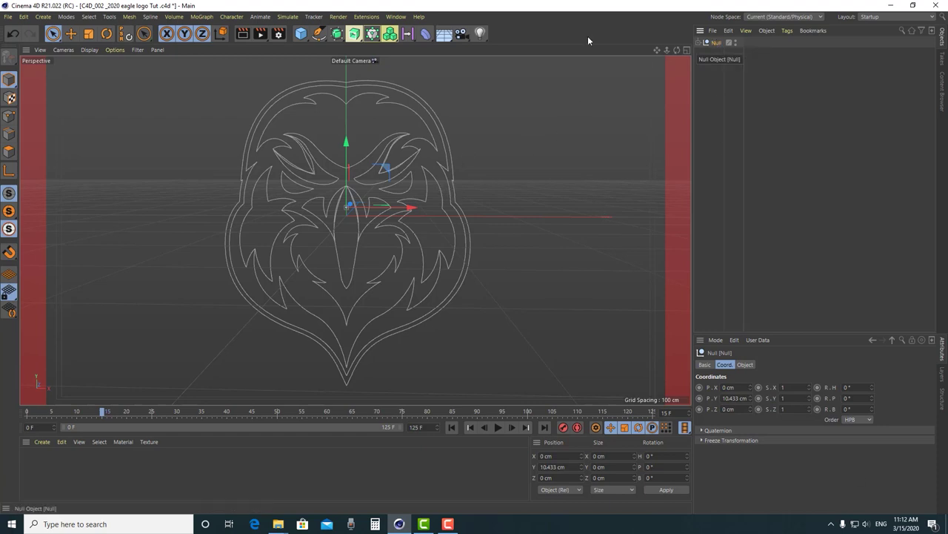
{"action": "left_click", "coordinate": [354, 33]}
{"action": "left_click_drag", "start_coordinate": [718, 53], "coordinate": [720, 45]}
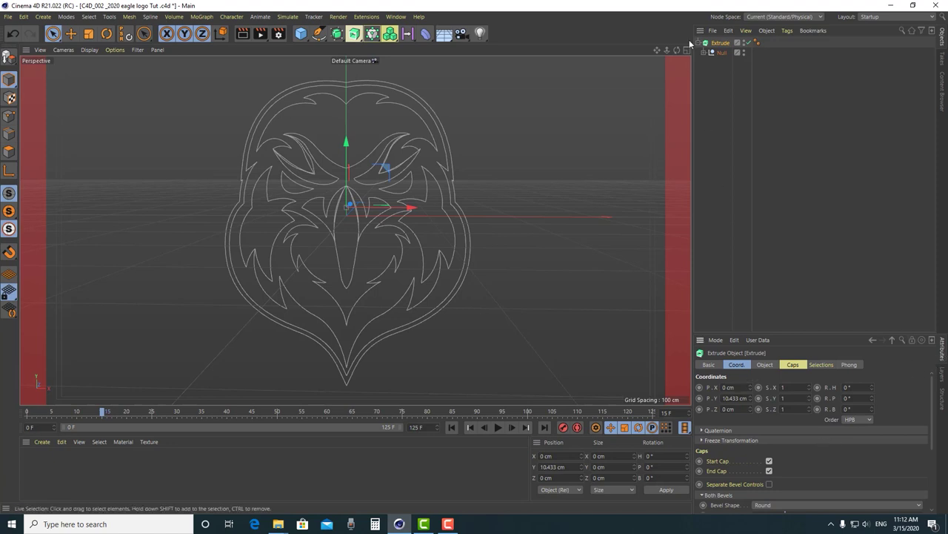
{"action": "left_click", "coordinate": [764, 366]}
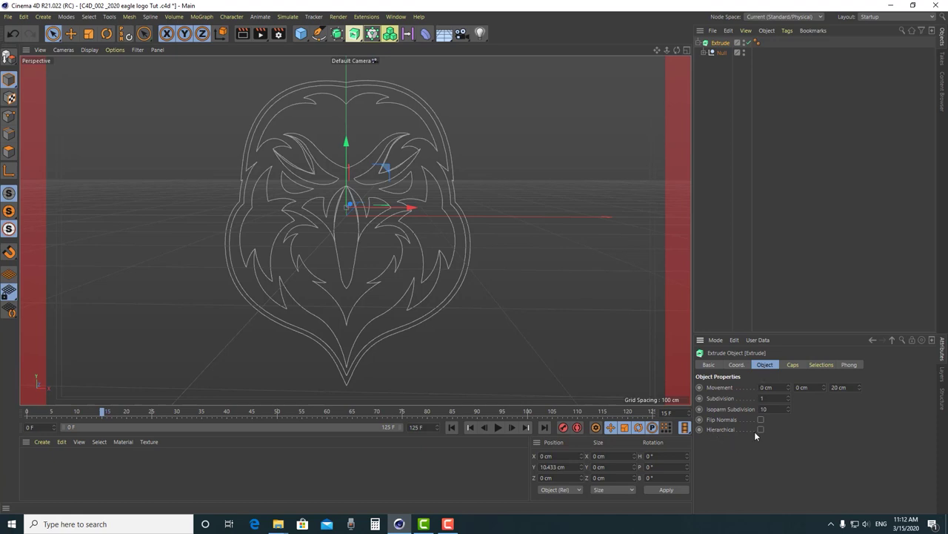
{"action": "scroll", "coordinate": [447, 237], "scroll_direction": "up", "scroll_amount": 3}
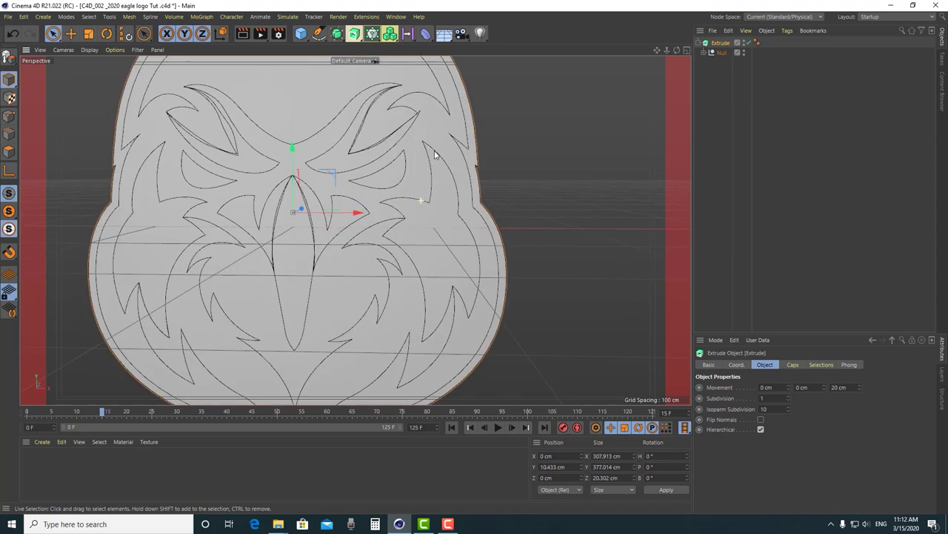
{"action": "scroll", "coordinate": [447, 209], "scroll_direction": "down", "scroll_amount": 4}
{"action": "left_click_drag", "start_coordinate": [448, 209], "coordinate": [426, 224], "text": "alt"}
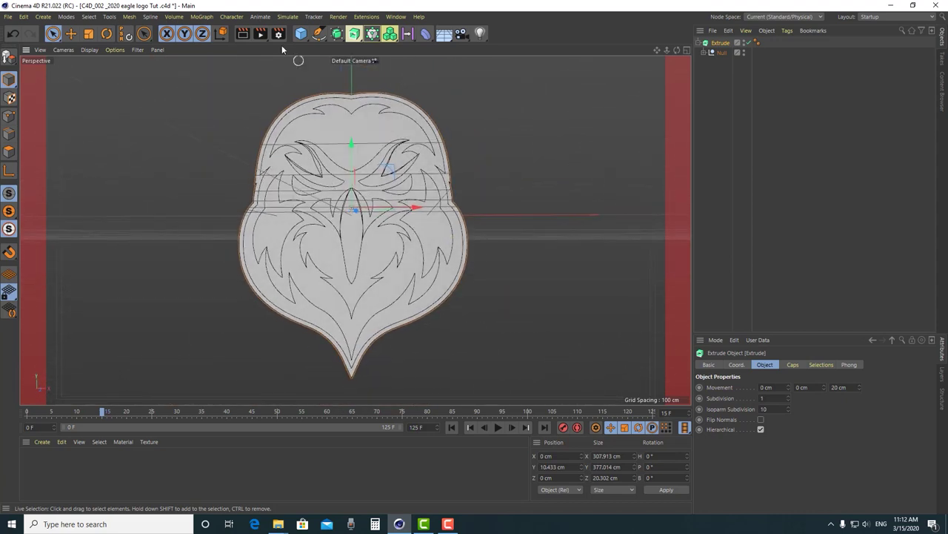
{"action": "left_click", "coordinate": [245, 35]}
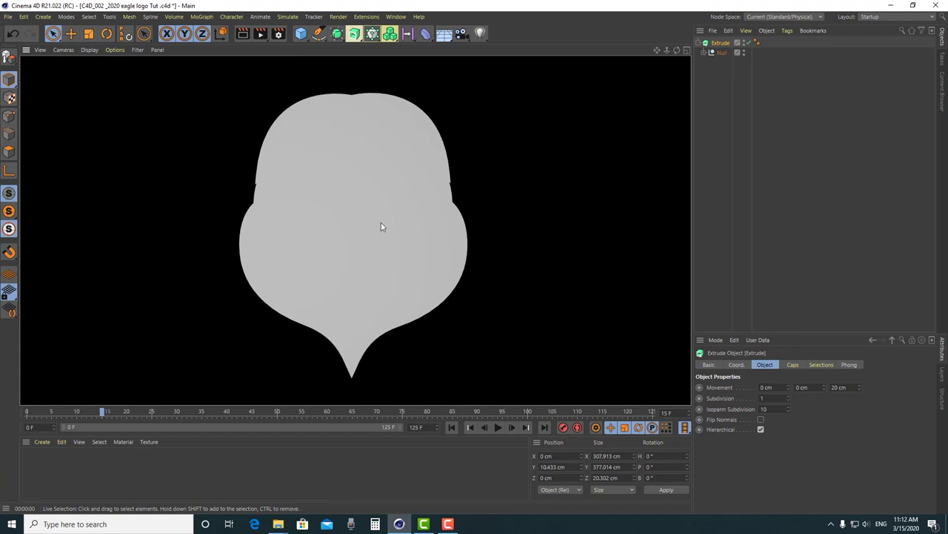
{"action": "left_click", "coordinate": [507, 202]}
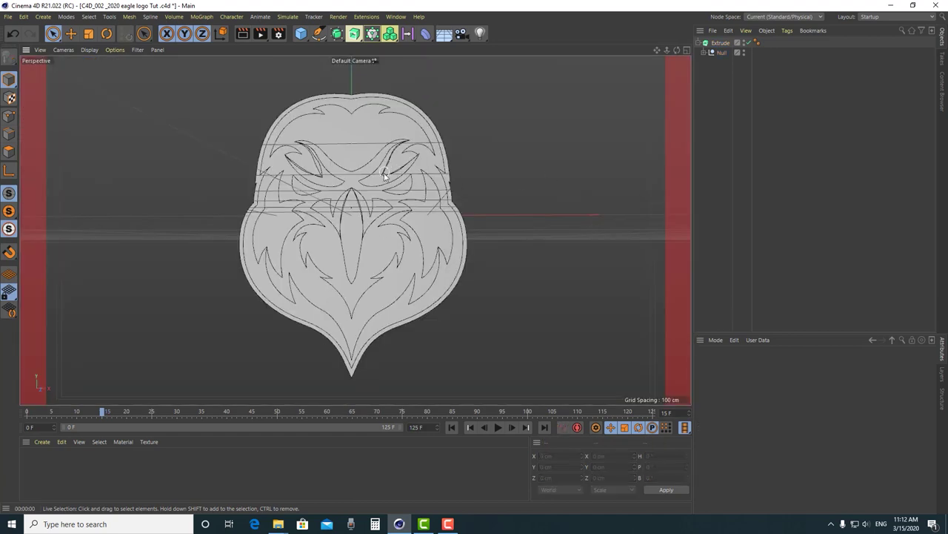
{"action": "scroll", "coordinate": [466, 152], "scroll_direction": "up", "scroll_amount": 3}
{"action": "left_click_drag", "start_coordinate": [463, 147], "coordinate": [358, 145], "text": "alt"}
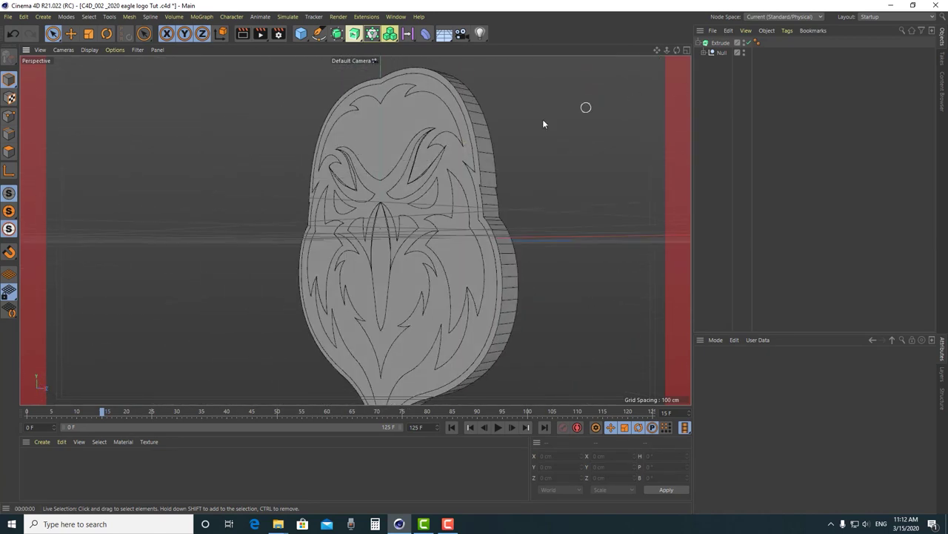
{"action": "left_click_drag", "start_coordinate": [445, 190], "coordinate": [490, 161], "text": "alt"}
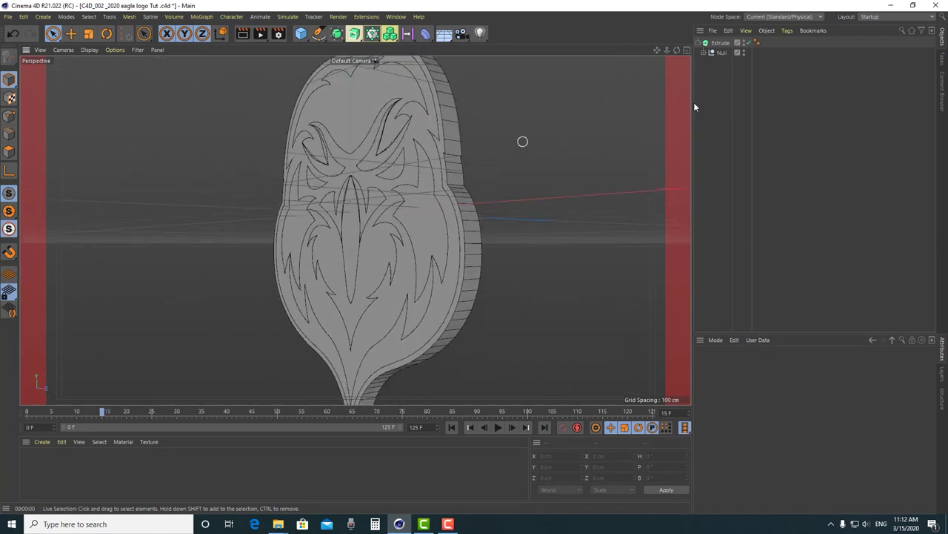
{"action": "left_click", "coordinate": [706, 43]}
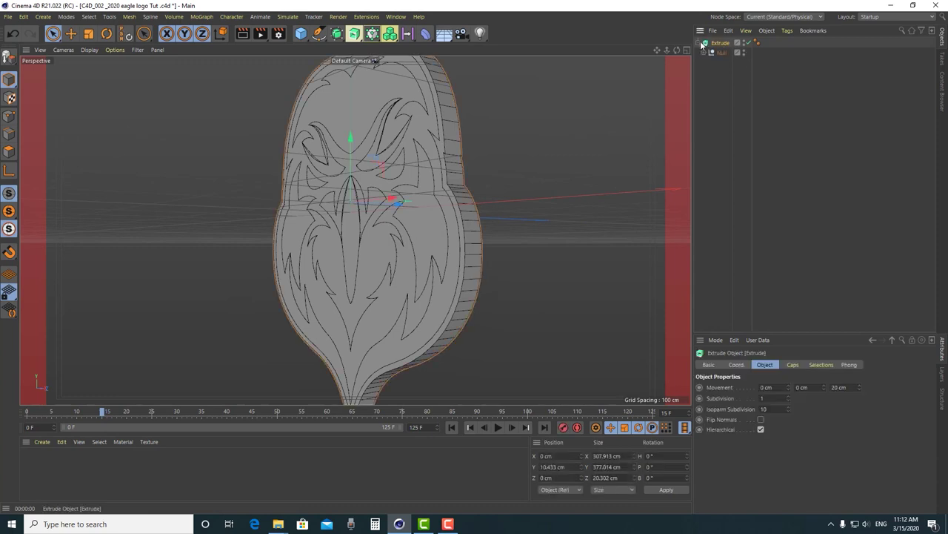
{"action": "scroll", "coordinate": [381, 221], "scroll_direction": "down", "scroll_amount": 3}
{"action": "scroll", "coordinate": [399, 177], "scroll_direction": "up", "scroll_amount": 5}
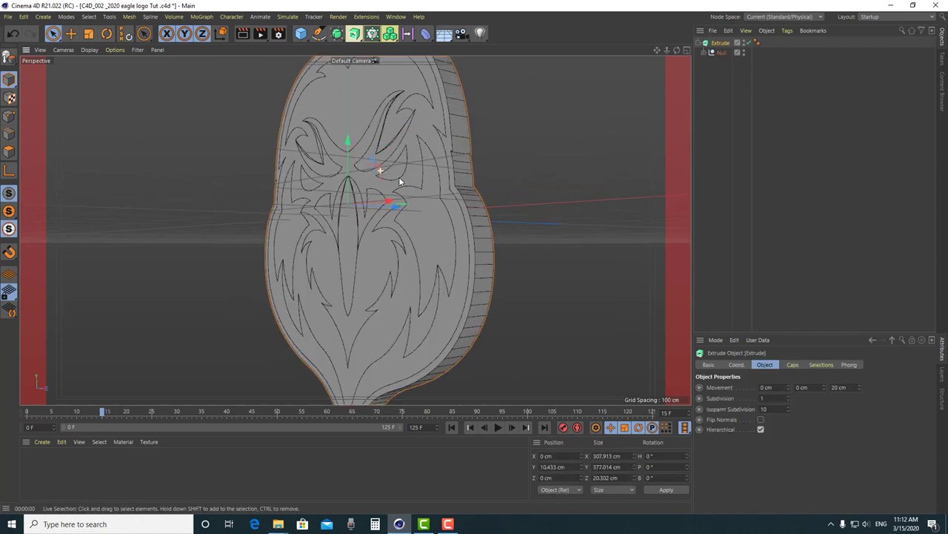
{"action": "scroll", "coordinate": [423, 136], "scroll_direction": "down", "scroll_amount": 4}
{"action": "scroll", "coordinate": [429, 157], "scroll_direction": "up", "scroll_amount": 4}
{"action": "mouse_move", "coordinate": [429, 155]}
{"action": "left_mouse_down", "text": "alt"}
{"action": "mouse_move", "coordinate": [434, 215]}
{"action": "mouse_move", "coordinate": [415, 132]}
{"action": "mouse_move", "coordinate": [417, 152]}
{"action": "left_mouse_up", "text": "alt"}
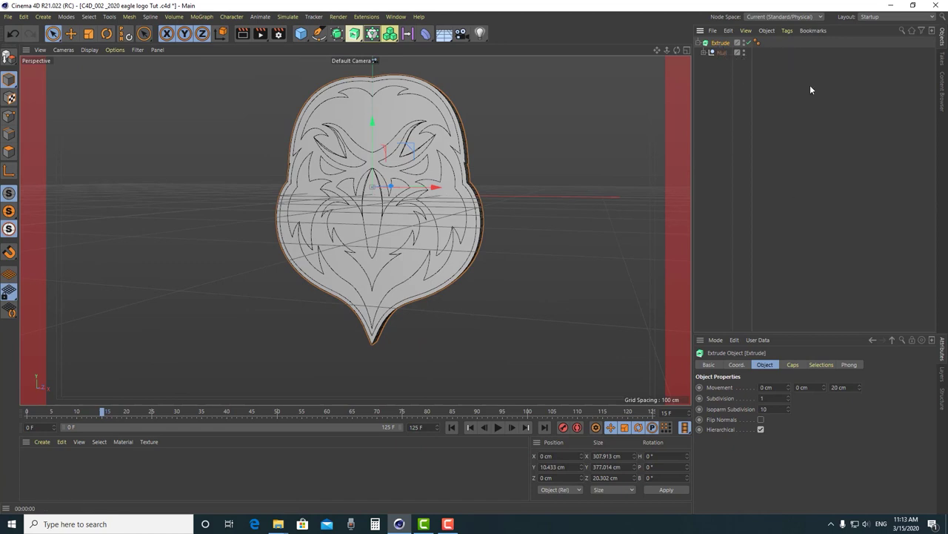
Make the eagle logo Extrude editable and expand its nested groups to list the parts
{"action": "left_click", "coordinate": [23, 60]}
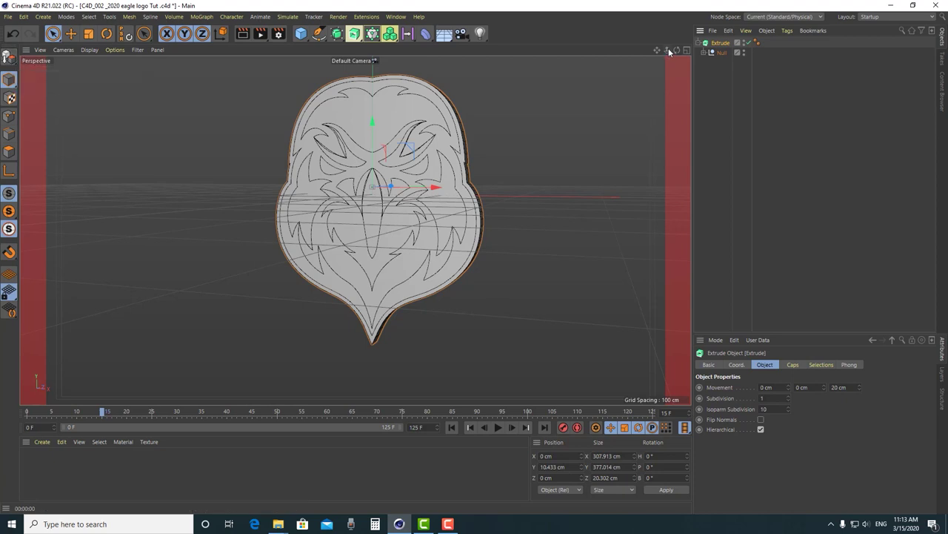
{"action": "left_click", "coordinate": [715, 45]}
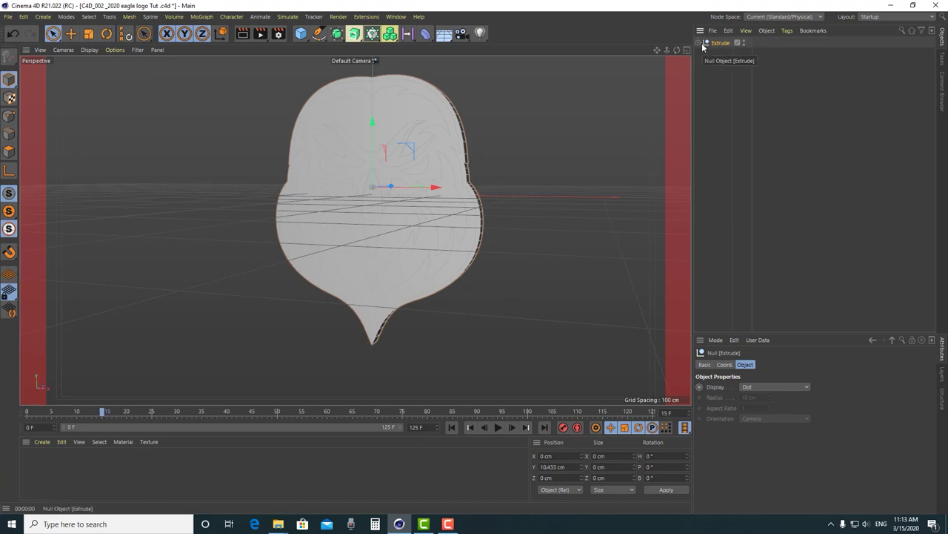
{"action": "left_click", "coordinate": [699, 43]}
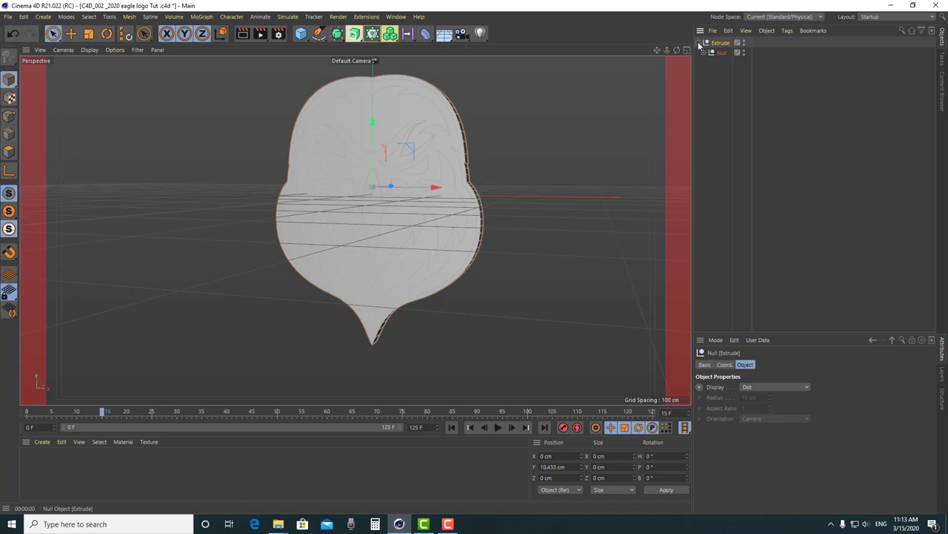
{"action": "left_click", "coordinate": [704, 53]}
{"action": "left_click", "coordinate": [710, 62]}
Select all 13 logo parts from Left eyebrow to Main frame
{"action": "left_click", "coordinate": [743, 92]}
{"action": "left_click", "coordinate": [738, 102]}
{"action": "left_click", "coordinate": [738, 112]}
{"action": "left_click", "coordinate": [734, 121]}
{"action": "left_click", "coordinate": [743, 132]}
{"action": "left_click", "coordinate": [741, 142]}
{"action": "left_click", "coordinate": [731, 151]}
{"action": "left_click", "coordinate": [736, 160]}
{"action": "left_click", "coordinate": [738, 171]}
{"action": "left_click", "coordinate": [736, 181]}
{"action": "left_click", "coordinate": [740, 191]}
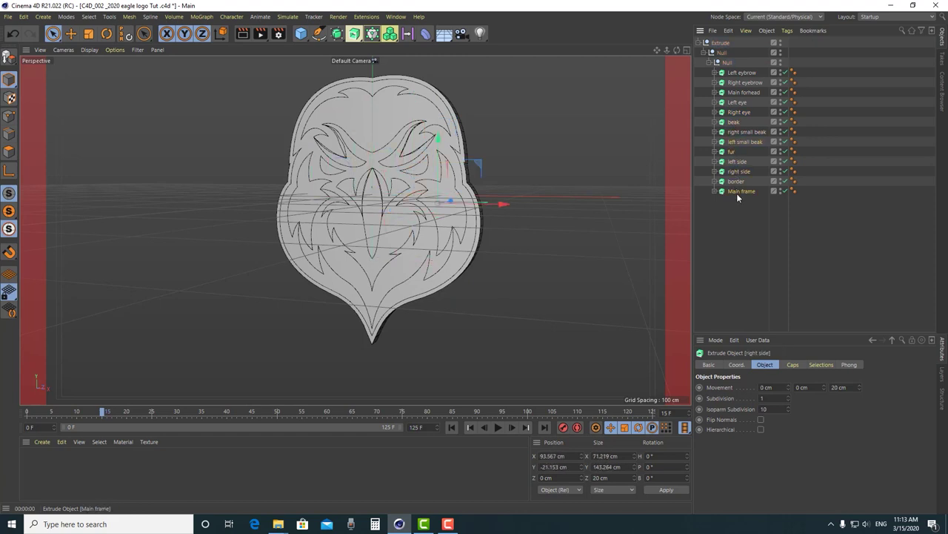
{"action": "left_click", "coordinate": [747, 215]}
{"action": "left_click", "coordinate": [742, 73]}
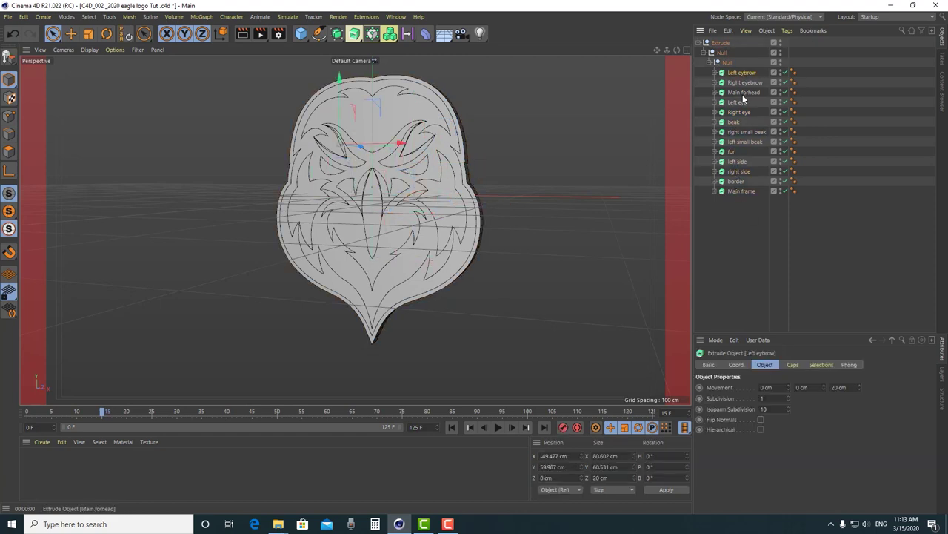
{"action": "left_click", "coordinate": [738, 191], "text": "shift"}
Move the 13 parts to the top level and delete the empty Extrude group
{"action": "left_click_drag", "start_coordinate": [710, 32], "coordinate": [722, 43]}
{"action": "left_click", "coordinate": [715, 173]}
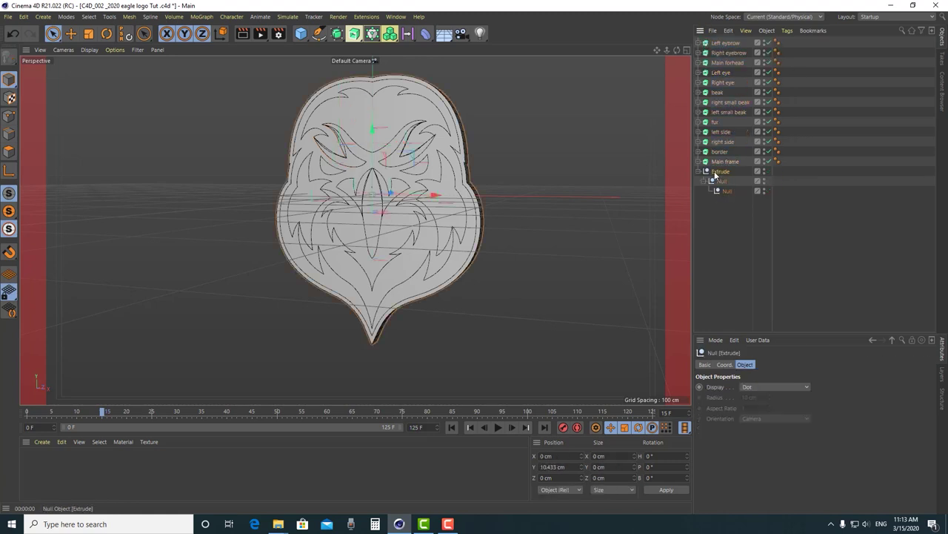
{"action": "key", "text": "Delete"}
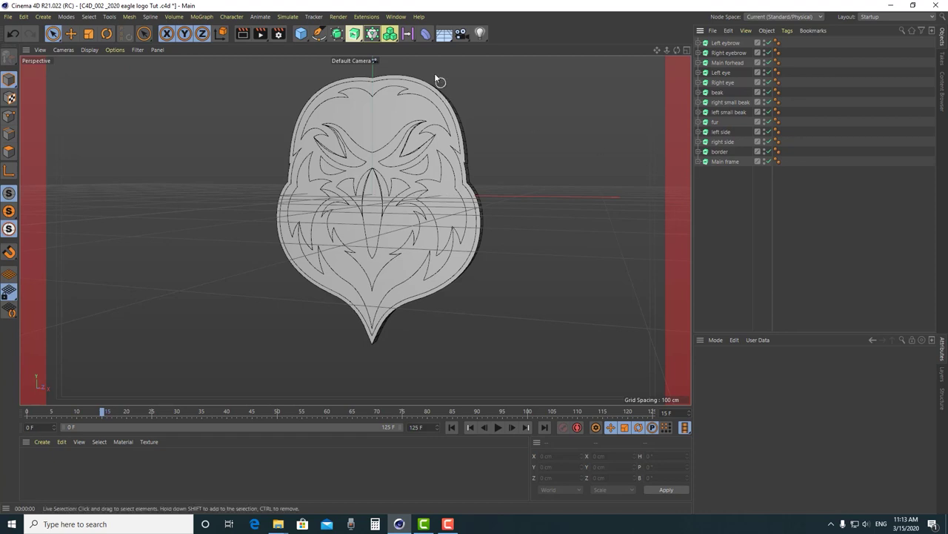
{"action": "middle_click_drag", "start_coordinate": [444, 155], "coordinate": [445, 174], "text": "alt"}
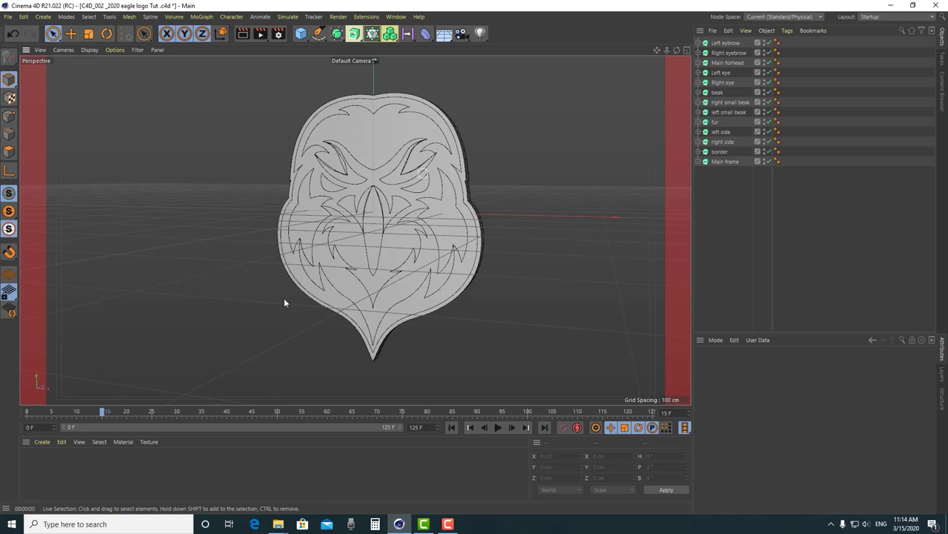
{"action": "mouse_move", "coordinate": [420, 237]}
{"action": "left_mouse_down", "text": "alt"}
{"action": "mouse_move", "coordinate": [393, 220]}
{"action": "mouse_move", "coordinate": [411, 235]}
{"action": "left_mouse_up", "text": "alt"}
{"action": "scroll", "coordinate": [411, 235], "scroll_direction": "up", "scroll_amount": 5}
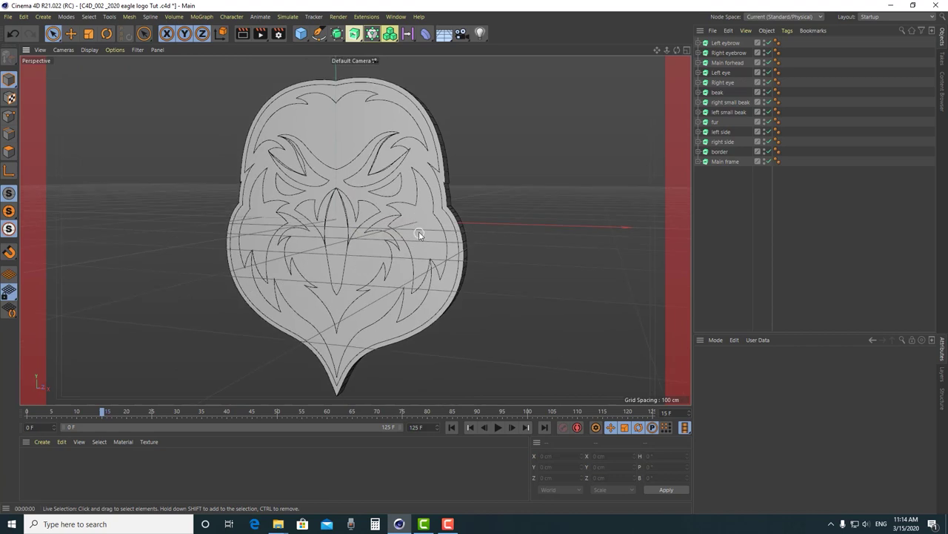
{"action": "left_click", "coordinate": [725, 162]}
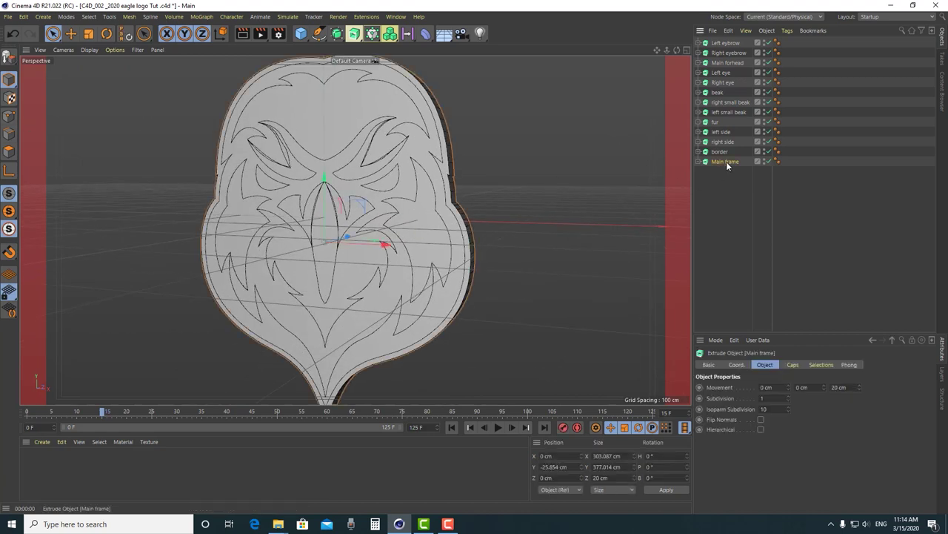
{"action": "left_click", "coordinate": [9, 212]}
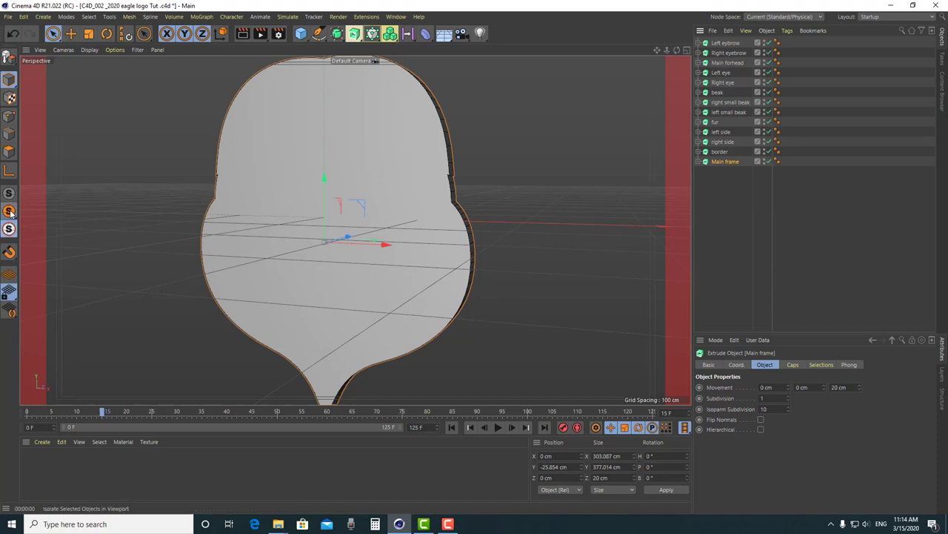
{"action": "left_click", "coordinate": [719, 151]}
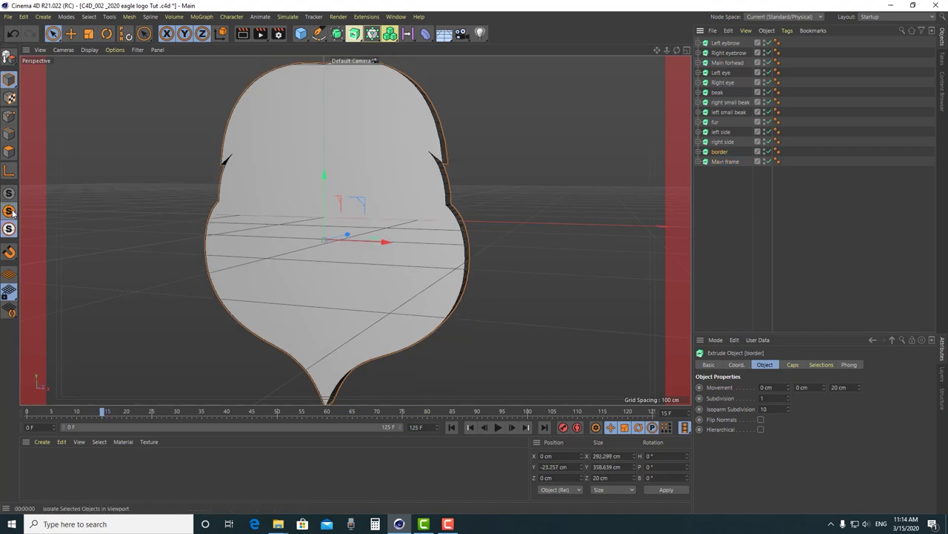
{"action": "left_click", "coordinate": [726, 142]}
{"action": "left_click", "coordinate": [721, 132]}
{"action": "left_click", "coordinate": [716, 122]}
{"action": "left_click", "coordinate": [727, 111]}
{"action": "left_click", "coordinate": [727, 101]}
{"action": "left_click", "coordinate": [724, 92]}
{"action": "left_click", "coordinate": [723, 82]}
{"action": "left_click", "coordinate": [724, 72]}
{"action": "left_click", "coordinate": [724, 63]}
{"action": "left_click", "coordinate": [727, 52]}
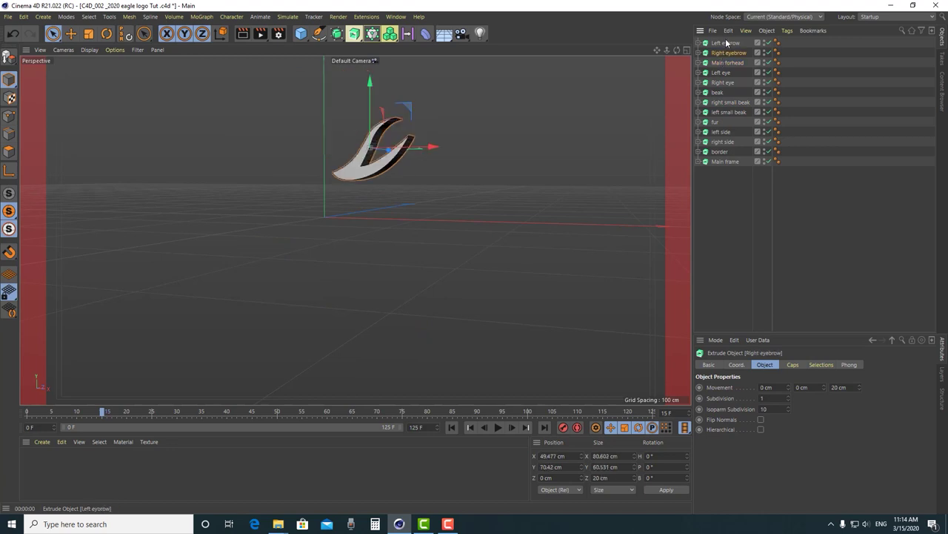
{"action": "left_click", "coordinate": [727, 43]}
{"action": "left_click", "coordinate": [726, 161]}
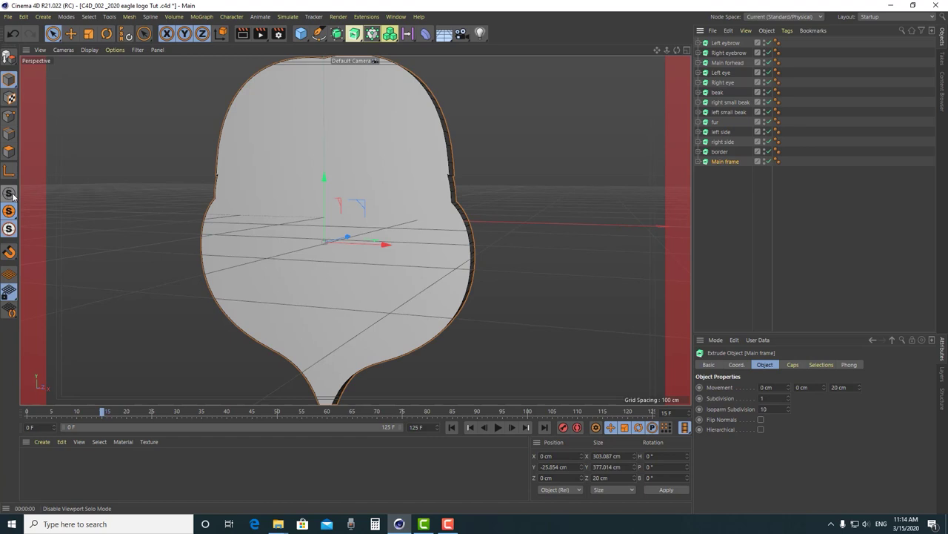
{"action": "left_click", "coordinate": [9, 193]}
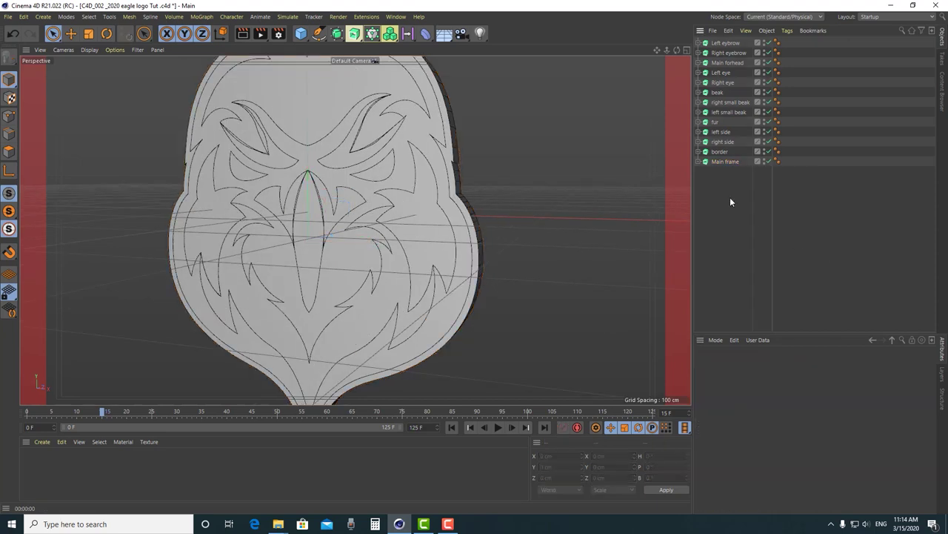
{"action": "left_click", "coordinate": [726, 162]}
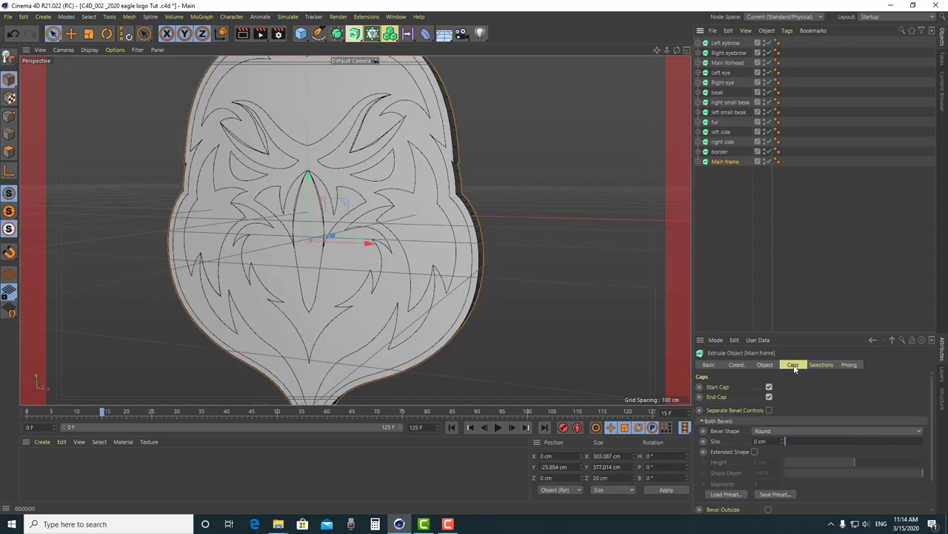
Set the Main frame bevel size to about 11.02 cm with a Curve bevel shape
{"action": "scroll", "coordinate": [932, 406], "scroll_direction": "down", "scroll_amount": 1}
{"action": "scroll", "coordinate": [932, 406], "scroll_direction": "down", "scroll_amount": 3}
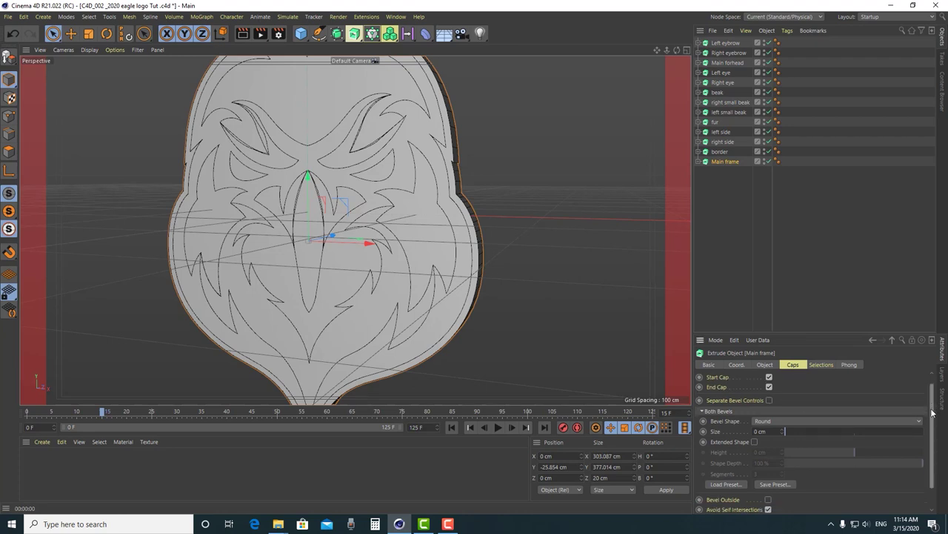
{"action": "scroll", "coordinate": [928, 419], "scroll_direction": "up", "scroll_amount": 4}
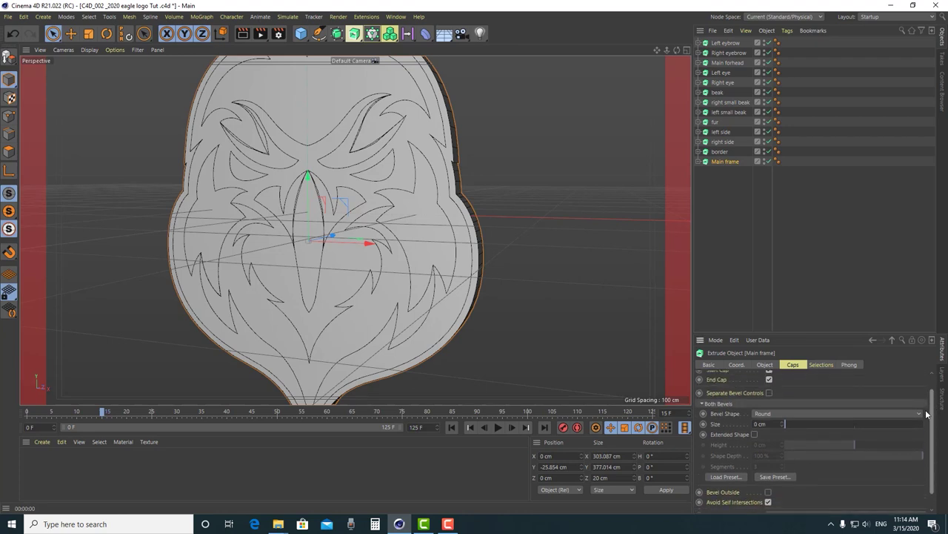
{"action": "left_click_drag", "start_coordinate": [864, 334], "coordinate": [830, 196]}
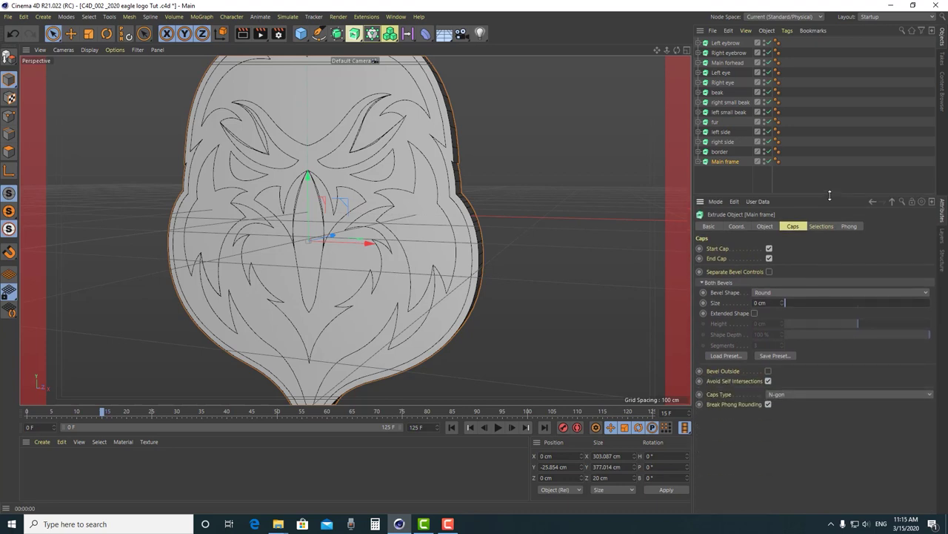
{"action": "left_click_drag", "start_coordinate": [789, 301], "coordinate": [801, 300]}
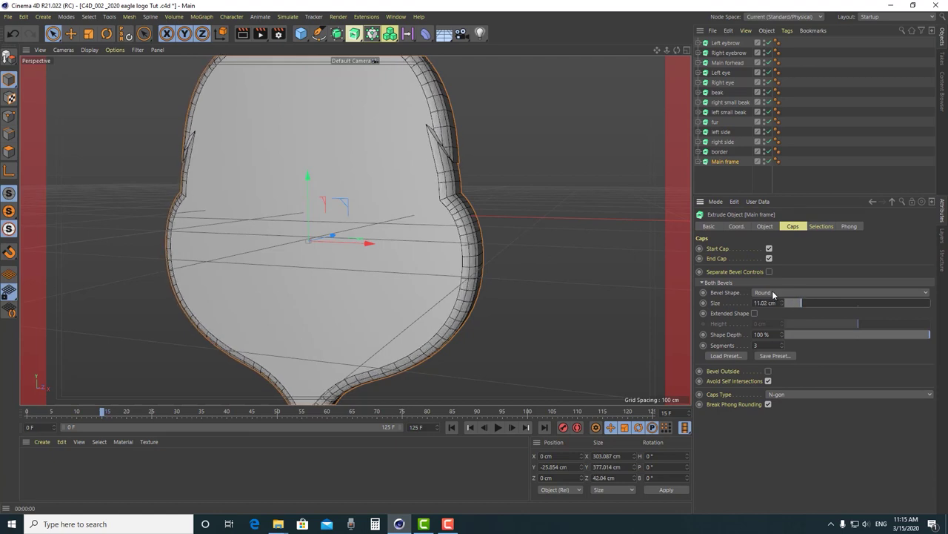
{"action": "left_click", "coordinate": [773, 294]}
{"action": "left_click", "coordinate": [772, 313]}
Reshape the bevel profile curve into a custom rising shape, checking the frame from several angles
{"action": "left_click_drag", "start_coordinate": [811, 375], "coordinate": [780, 342]}
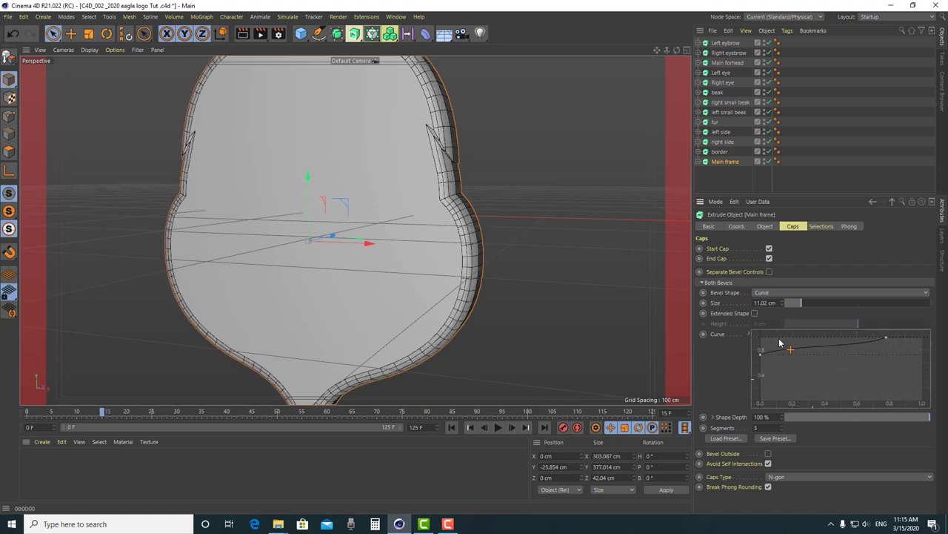
{"action": "scroll", "coordinate": [471, 122], "scroll_direction": "up", "scroll_amount": 3}
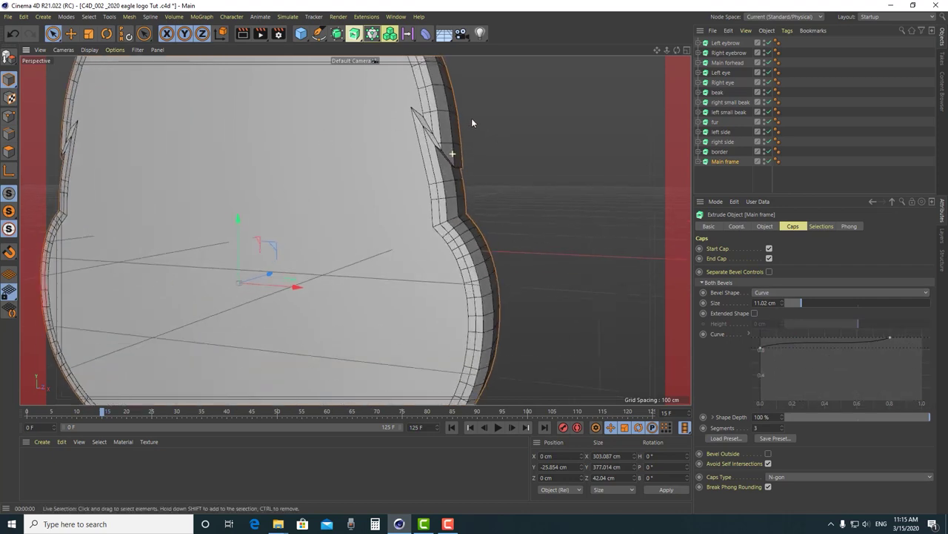
{"action": "scroll", "coordinate": [472, 122], "scroll_direction": "down", "scroll_amount": 2}
{"action": "left_click_drag", "start_coordinate": [443, 129], "coordinate": [422, 187], "text": "alt"}
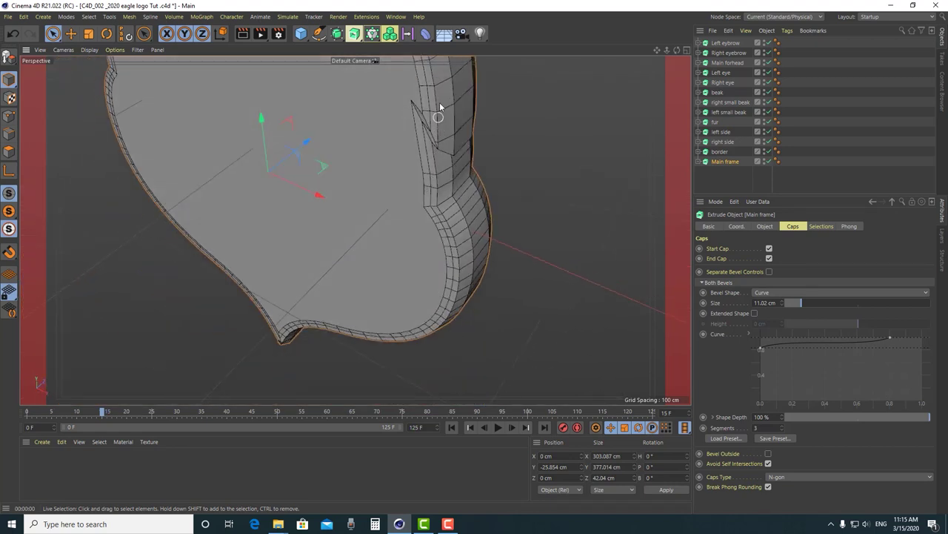
{"action": "middle_click_drag", "start_coordinate": [440, 102], "coordinate": [440, 312], "text": "alt"}
{"action": "left_click_drag", "start_coordinate": [433, 221], "coordinate": [437, 258], "text": "alt"}
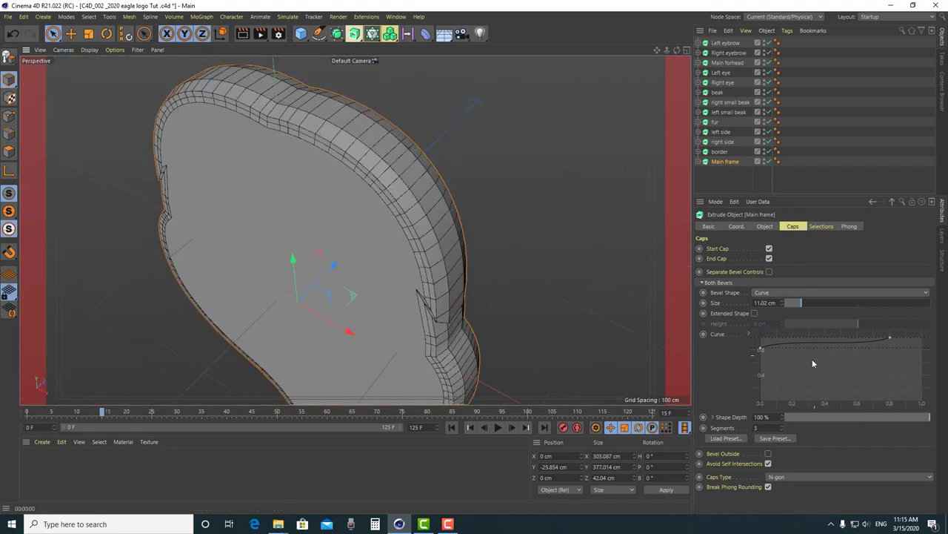
{"action": "left_click_drag", "start_coordinate": [759, 348], "coordinate": [759, 402]}
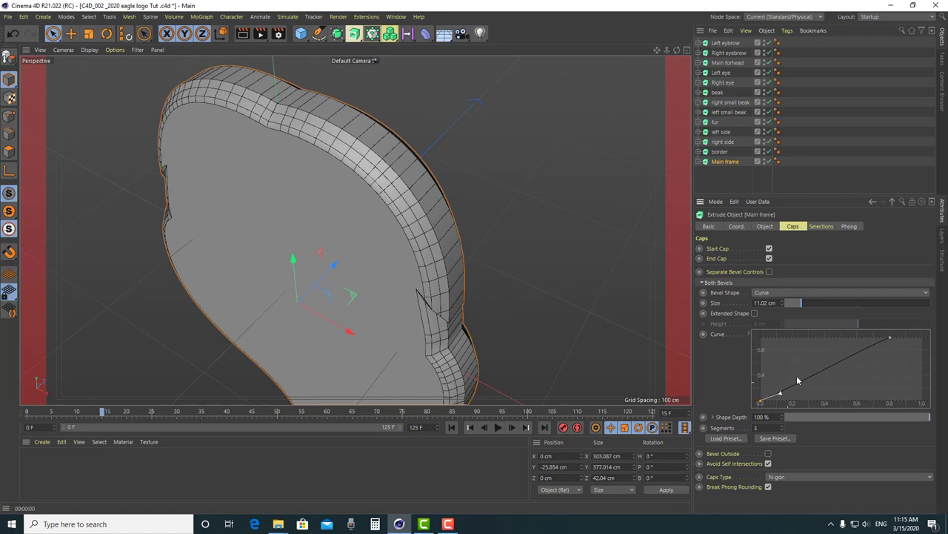
{"action": "left_click_drag", "start_coordinate": [824, 365], "coordinate": [809, 361]}
{"action": "left_click_drag", "start_coordinate": [875, 338], "coordinate": [905, 363]}
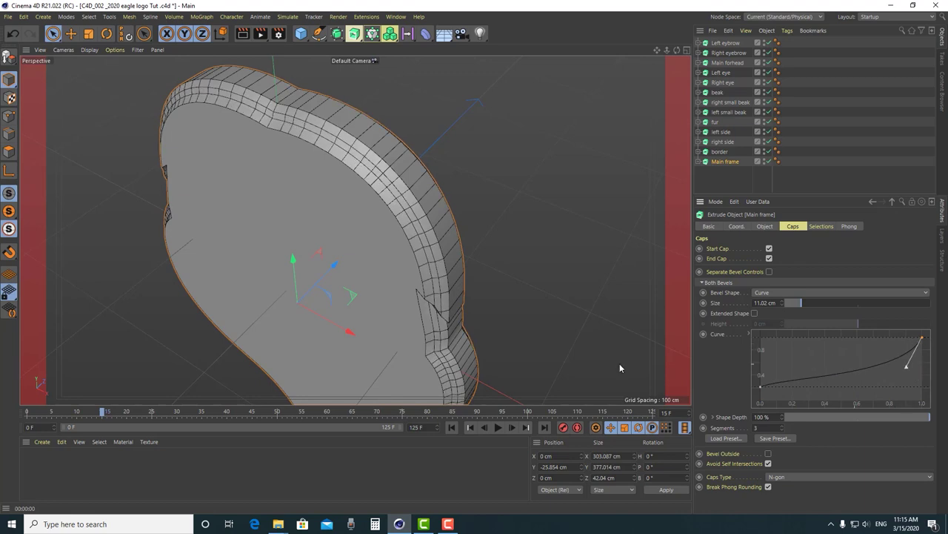
{"action": "left_click_drag", "start_coordinate": [393, 324], "coordinate": [434, 307], "text": "alt"}
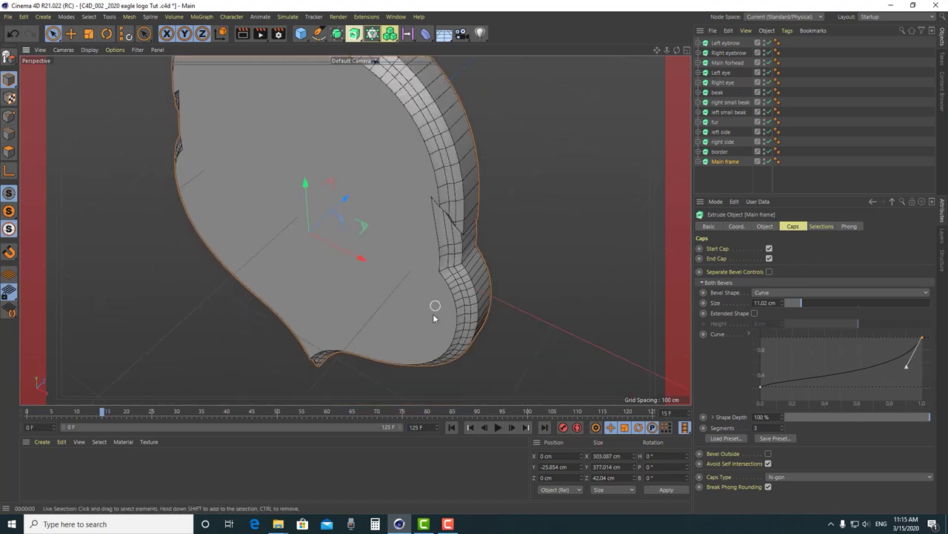
Apply the Four Steps - Rounded bevel preset to the Main frame and orbit to inspect it
{"action": "left_click", "coordinate": [726, 438]}
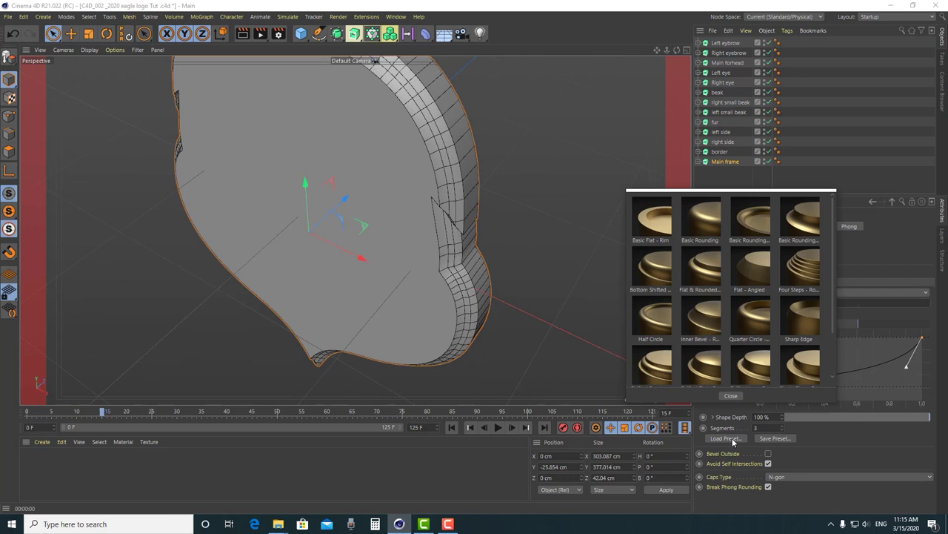
{"action": "left_click_drag", "start_coordinate": [835, 267], "coordinate": [838, 327]}
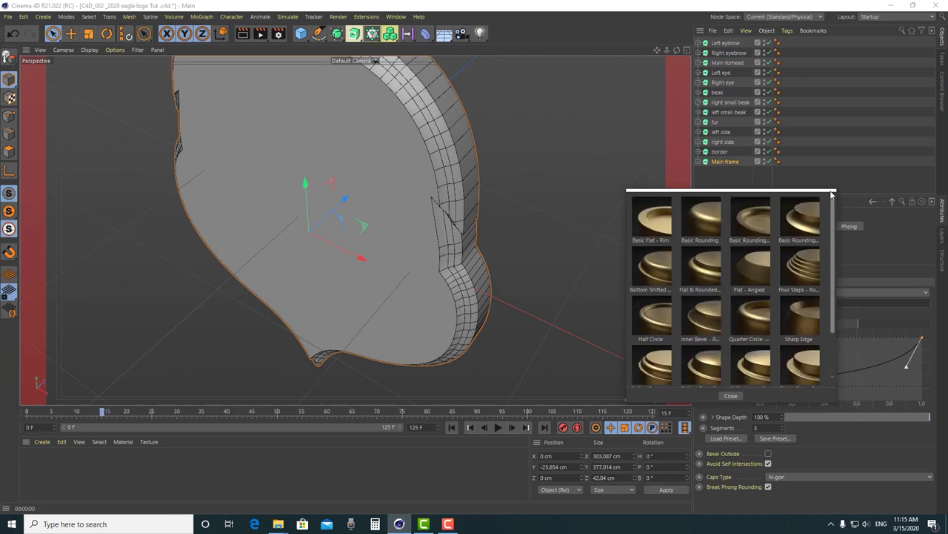
{"action": "scroll", "coordinate": [834, 247], "scroll_direction": "up", "scroll_amount": 2}
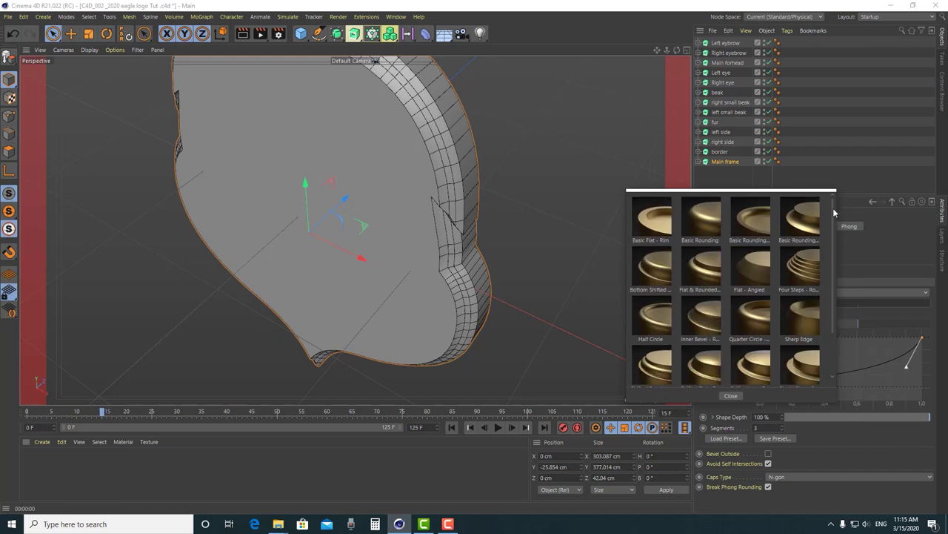
{"action": "left_click", "coordinate": [810, 274]}
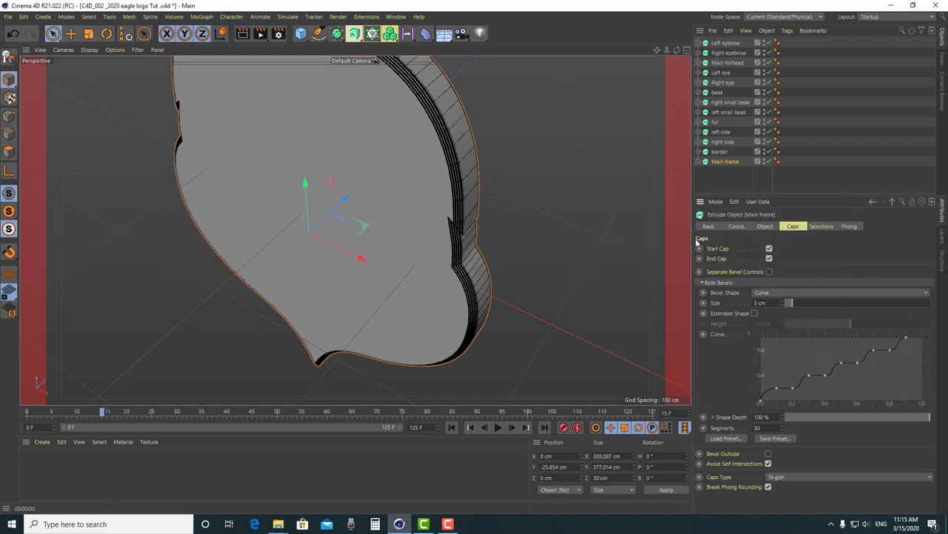
{"action": "scroll", "coordinate": [443, 128], "scroll_direction": "up", "scroll_amount": 3}
{"action": "left_click_drag", "start_coordinate": [481, 276], "coordinate": [460, 197], "text": "alt"}
{"action": "scroll", "coordinate": [475, 163], "scroll_direction": "up", "scroll_amount": 2}
{"action": "left_click_drag", "start_coordinate": [495, 128], "coordinate": [491, 176], "text": "alt"}
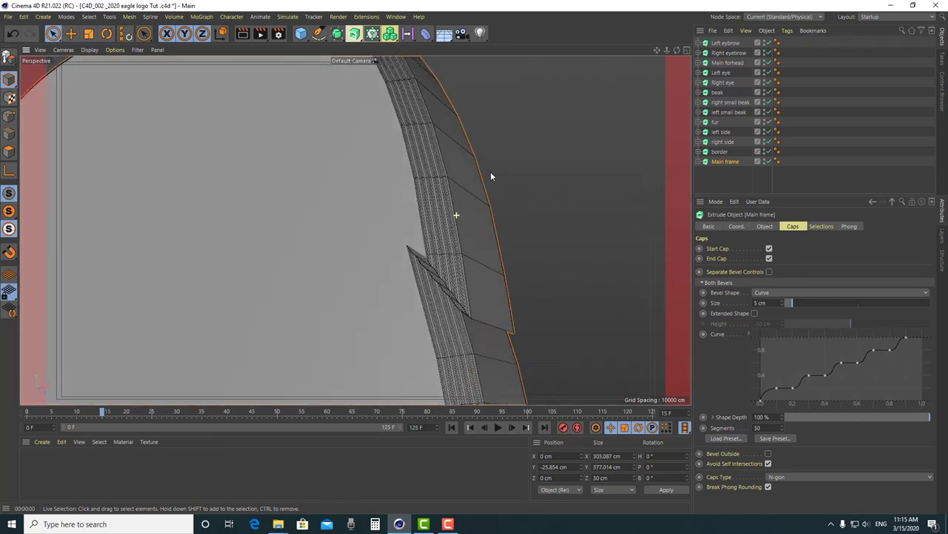
Preview the preset in Render View, then switch the bevel shape to Round (5 cm, 30 segments)
{"action": "left_click", "coordinate": [243, 34]}
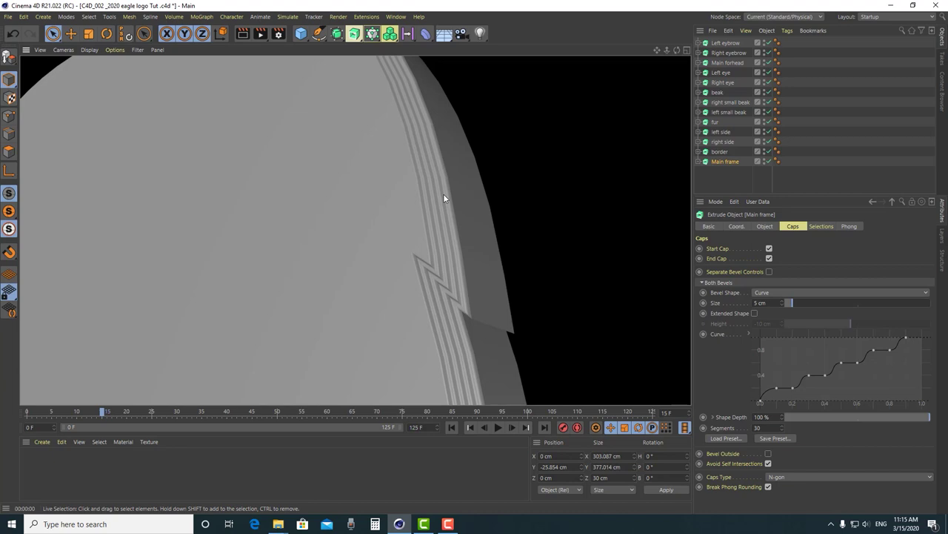
{"action": "scroll", "coordinate": [445, 215], "scroll_direction": "up", "scroll_amount": 5}
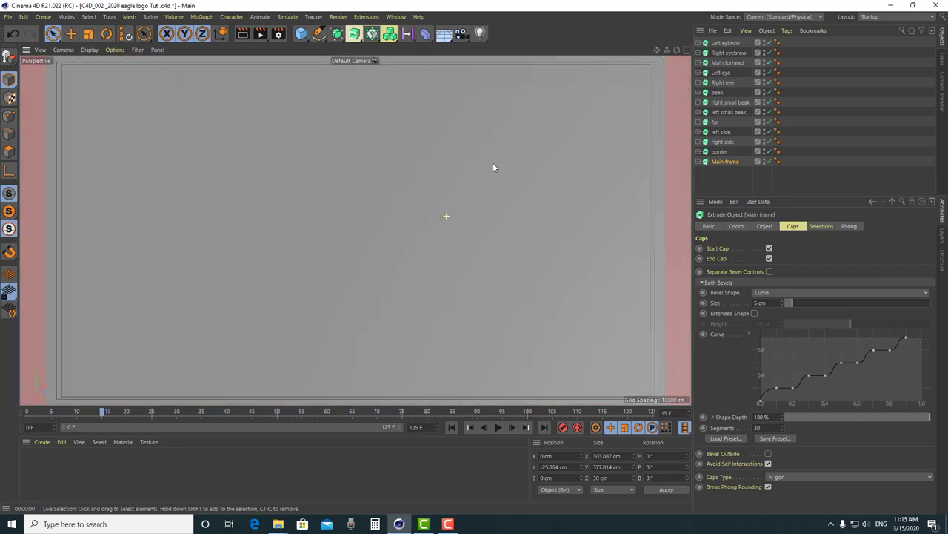
{"action": "scroll", "coordinate": [486, 186], "scroll_direction": "down", "scroll_amount": 2}
{"action": "scroll", "coordinate": [481, 289], "scroll_direction": "up", "scroll_amount": 3}
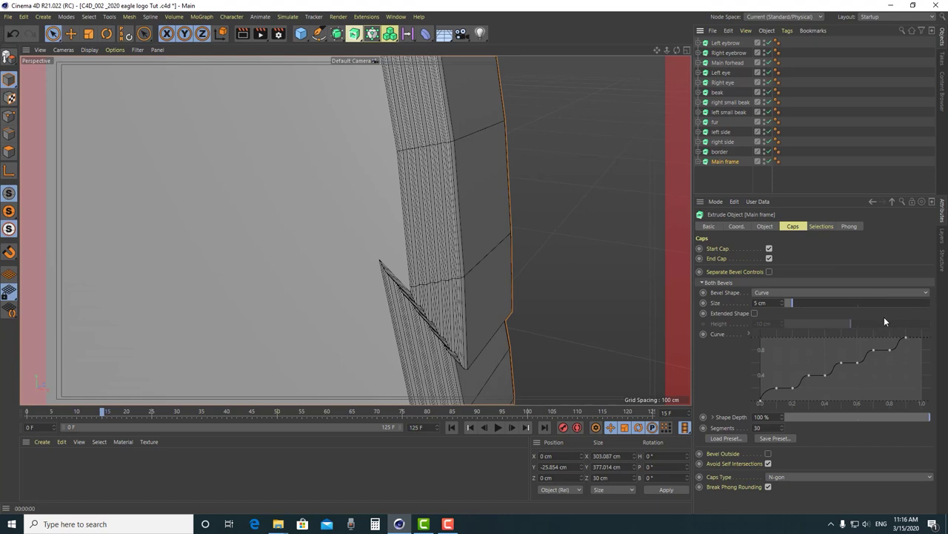
{"action": "left_click", "coordinate": [838, 292]}
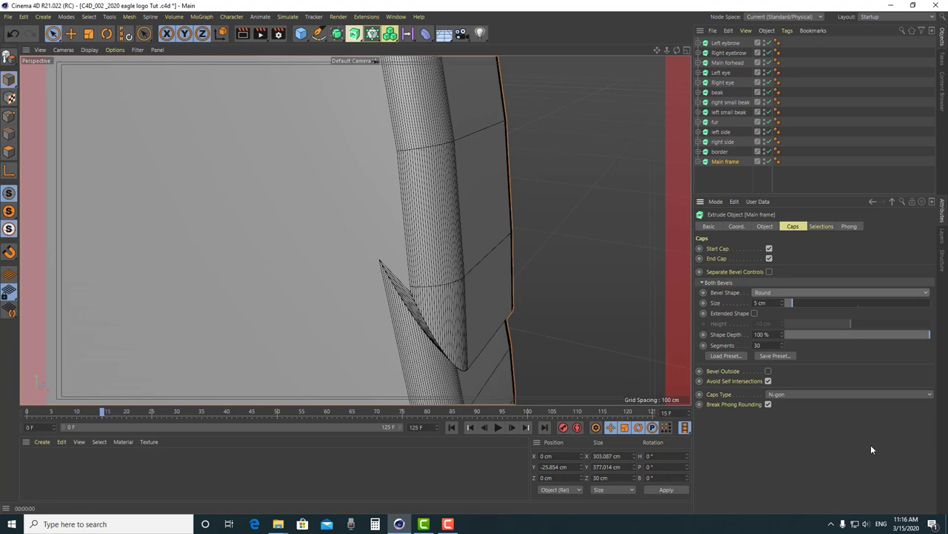
Set the Main frame round bevel size to 0.58 cm with 3 segments
{"action": "left_click", "coordinate": [759, 302]}
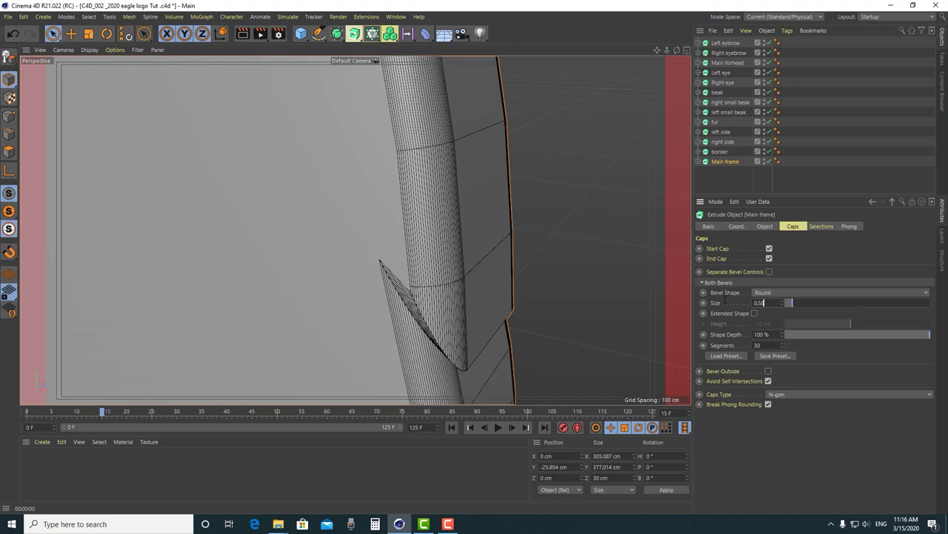
{"action": "key", "text": "Return"}
{"action": "scroll", "coordinate": [511, 229], "scroll_direction": "up", "scroll_amount": 6}
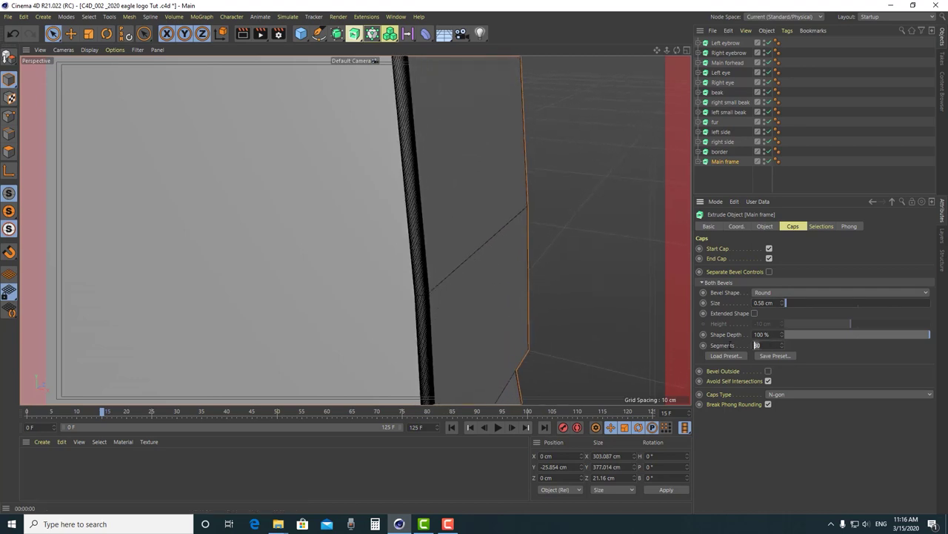
{"action": "type", "text": "3"}
{"action": "key", "text": "Return"}
Orbit to a head-on view of the frame and preview it in Render View
{"action": "mouse_move", "coordinate": [489, 292]}
{"action": "left_mouse_down", "text": "alt"}
{"action": "mouse_move", "coordinate": [415, 313]}
{"action": "mouse_move", "coordinate": [454, 207]}
{"action": "mouse_move", "coordinate": [419, 362]}
{"action": "mouse_move", "coordinate": [467, 231]}
{"action": "mouse_move", "coordinate": [452, 362]}
{"action": "mouse_move", "coordinate": [475, 295]}
{"action": "mouse_move", "coordinate": [498, 286]}
{"action": "mouse_move", "coordinate": [491, 292]}
{"action": "left_mouse_up", "text": "alt"}
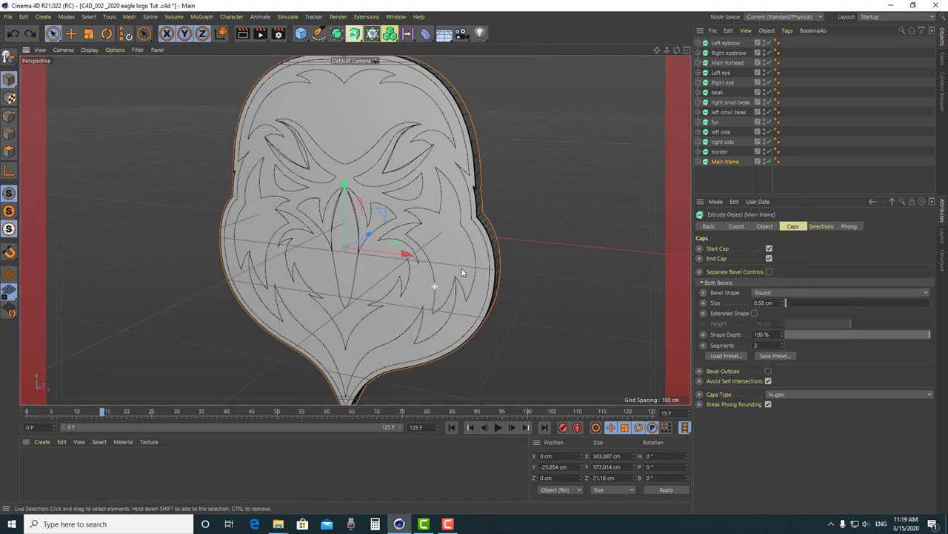
{"action": "left_click_drag", "start_coordinate": [462, 273], "coordinate": [445, 267], "text": "alt"}
{"action": "left_click", "coordinate": [242, 34]}
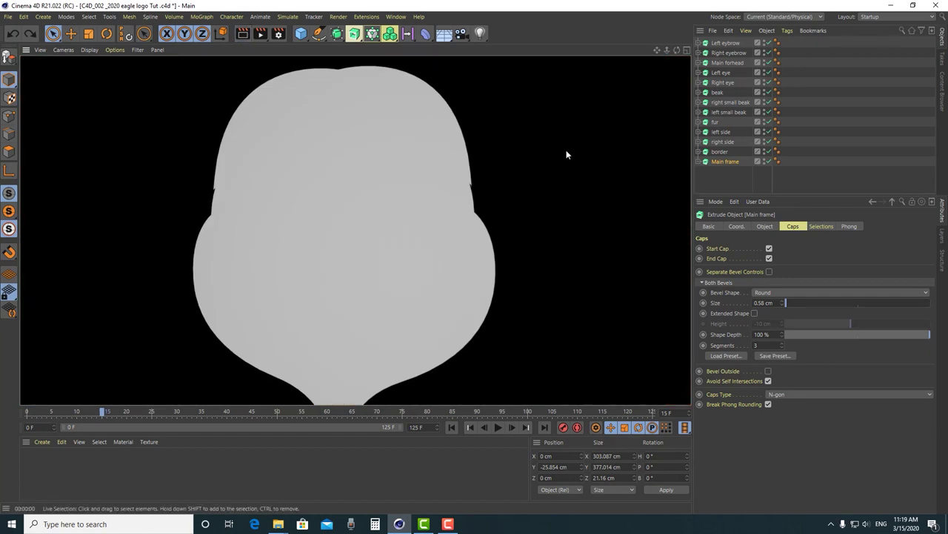
{"action": "left_click", "coordinate": [720, 151]}
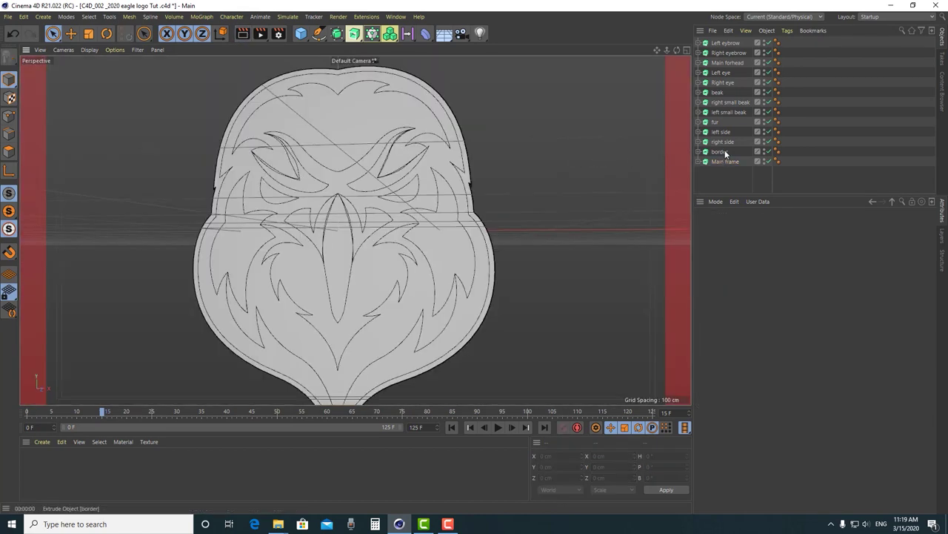
Briefly solo the border object, then apply the Single Step bevel preset to it
{"action": "left_click", "coordinate": [9, 211]}
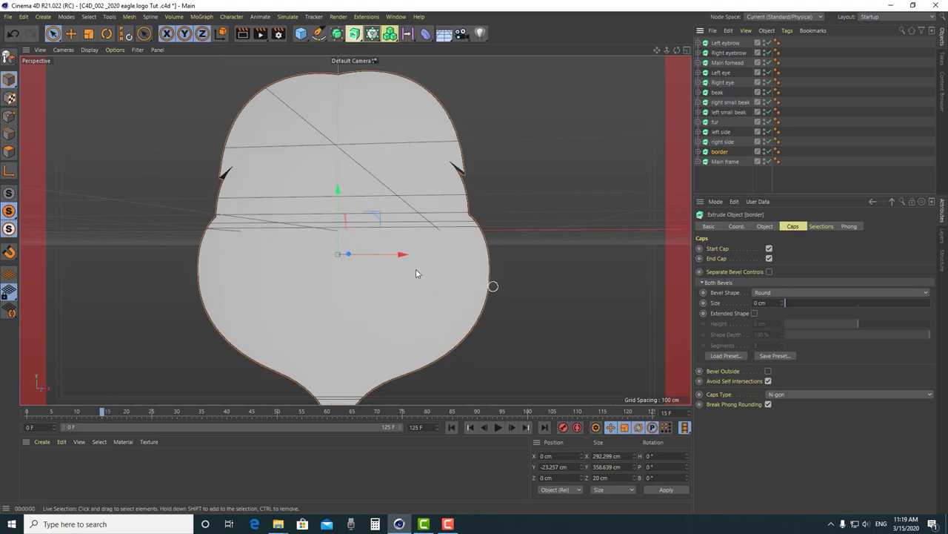
{"action": "left_click", "coordinate": [9, 194]}
{"action": "scroll", "coordinate": [487, 154], "scroll_direction": "up", "scroll_amount": 5}
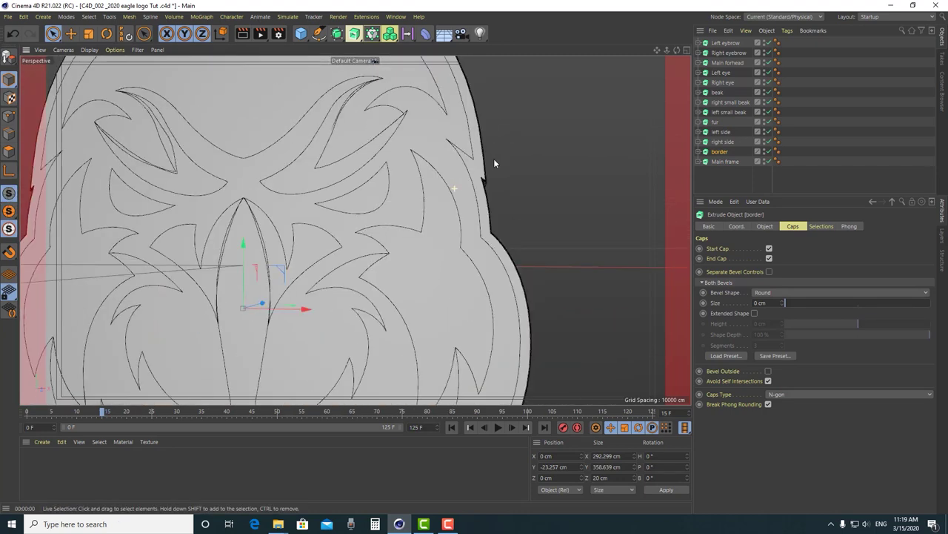
{"action": "left_click", "coordinate": [725, 357]}
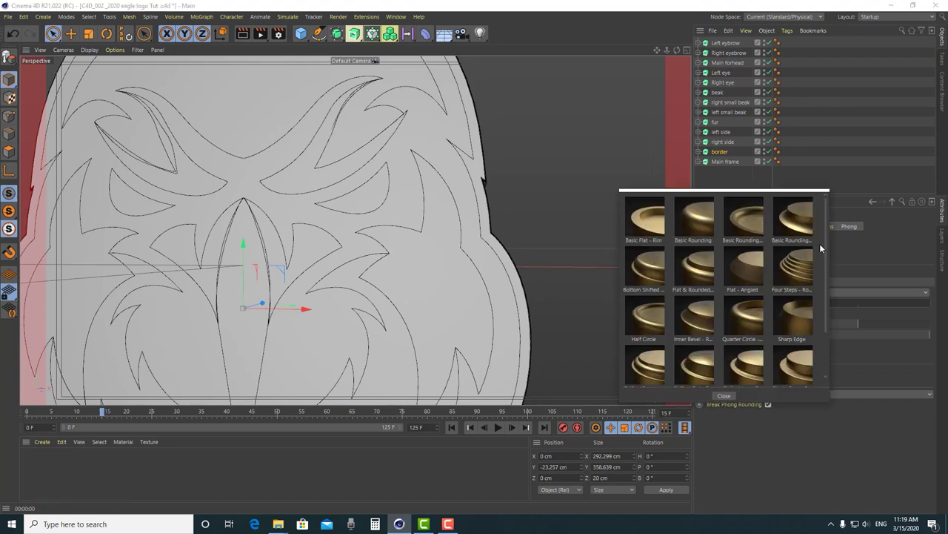
{"action": "left_click_drag", "start_coordinate": [827, 256], "coordinate": [827, 318]}
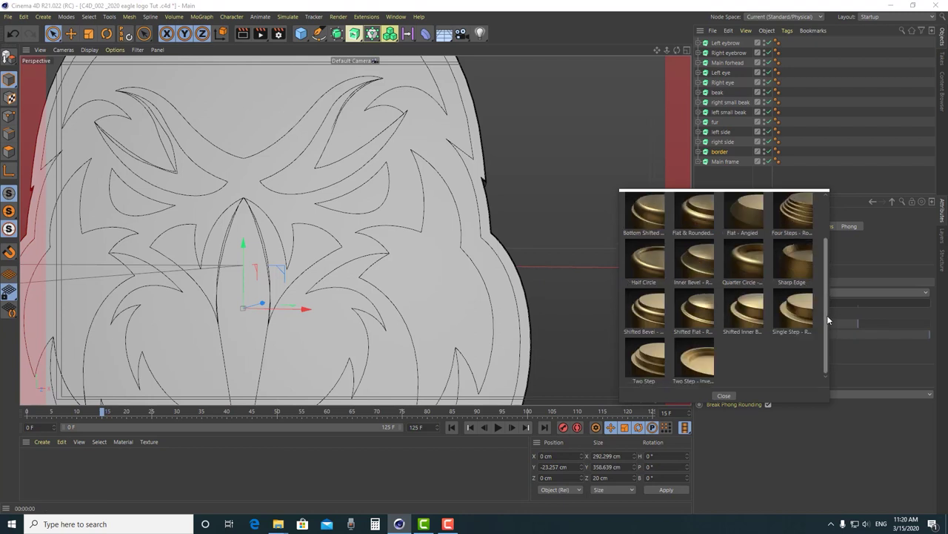
{"action": "left_click", "coordinate": [794, 314]}
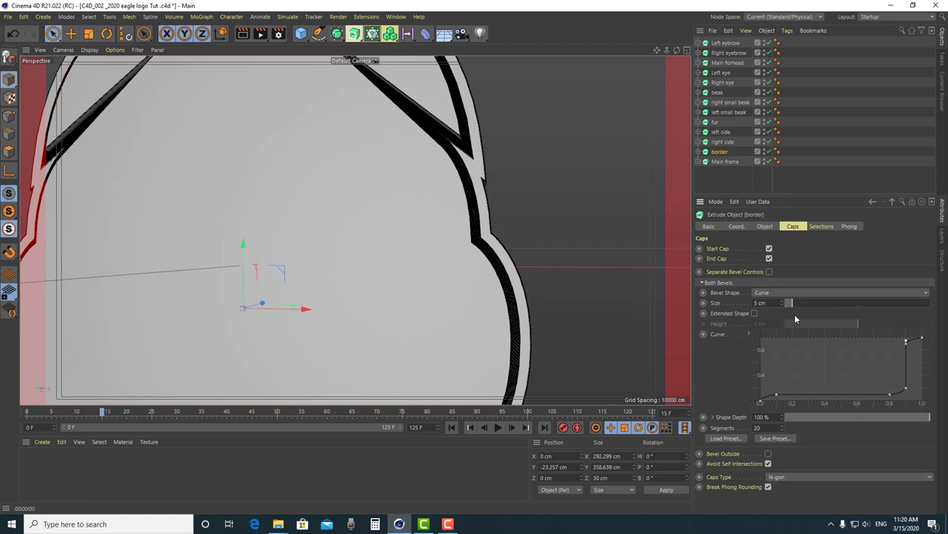
Orbit to the border's side and preview its 5 cm, 20-segment bevel in Render View
{"action": "scroll", "coordinate": [462, 143], "scroll_direction": "down", "scroll_amount": 3}
{"action": "left_click_drag", "start_coordinate": [462, 142], "coordinate": [403, 145], "text": "alt"}
{"action": "left_click", "coordinate": [243, 37]}
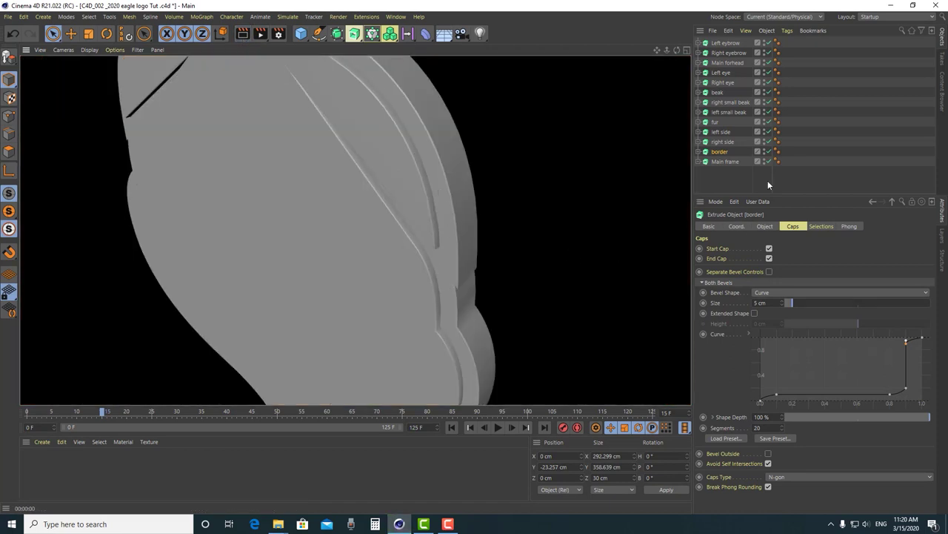
{"action": "scroll", "coordinate": [445, 145], "scroll_direction": "up", "scroll_amount": 3}
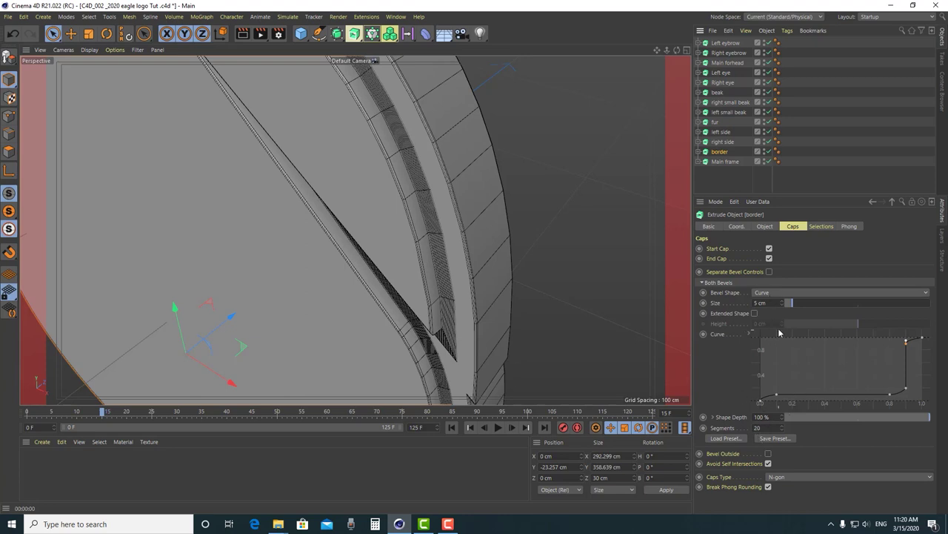
{"action": "left_click", "coordinate": [722, 142]}
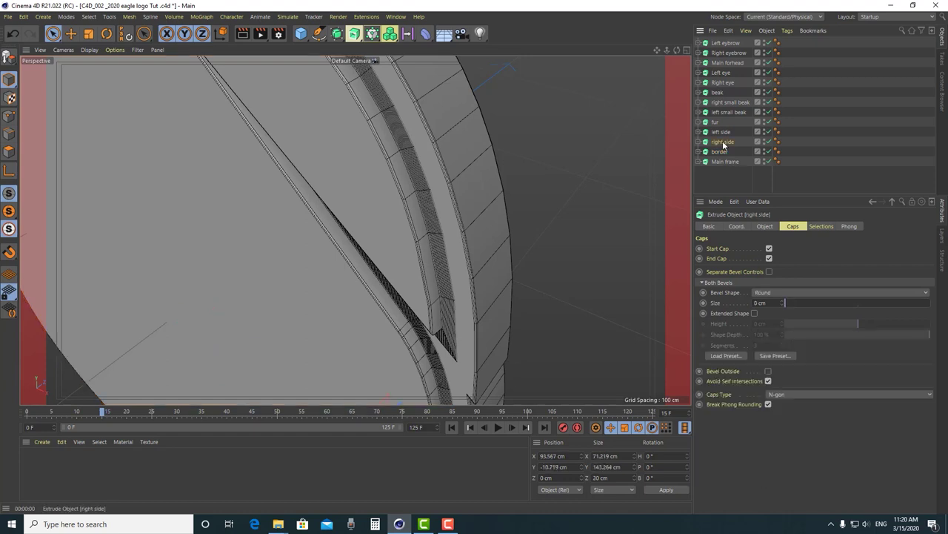
Solo the right side piece to inspect it, then show all logo objects again
{"action": "scroll", "coordinate": [398, 191], "scroll_direction": "down", "scroll_amount": 10}
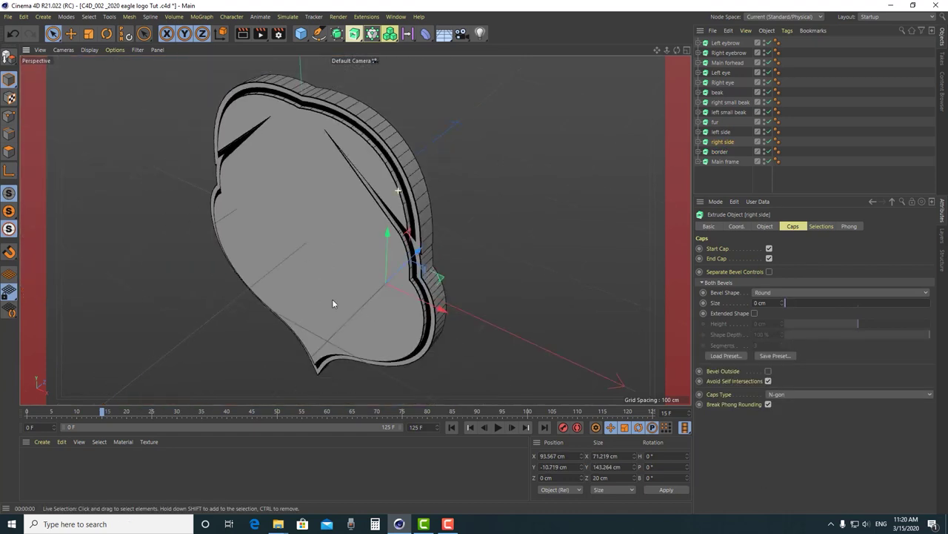
{"action": "left_click", "coordinate": [9, 211]}
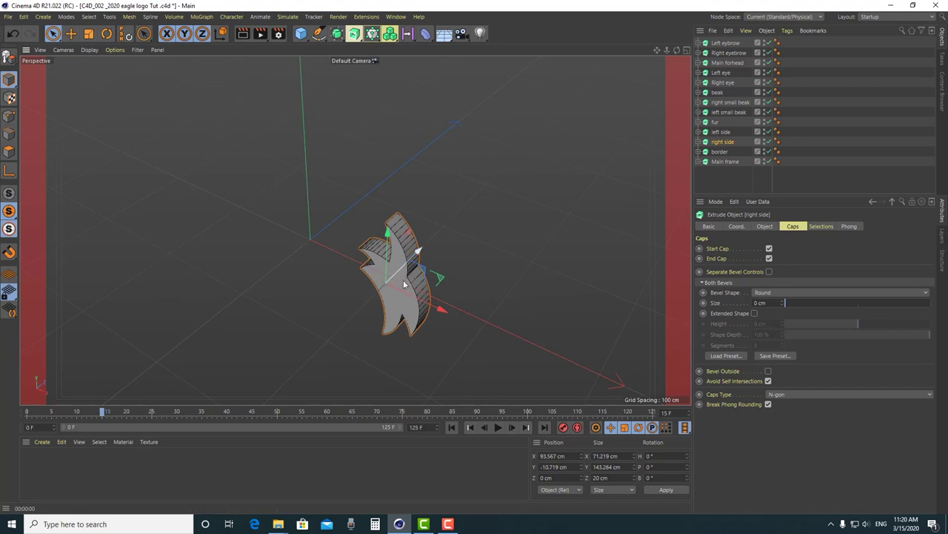
{"action": "middle_click_drag", "start_coordinate": [422, 281], "coordinate": [421, 234], "text": "alt"}
{"action": "scroll", "coordinate": [421, 234], "scroll_direction": "up", "scroll_amount": 4}
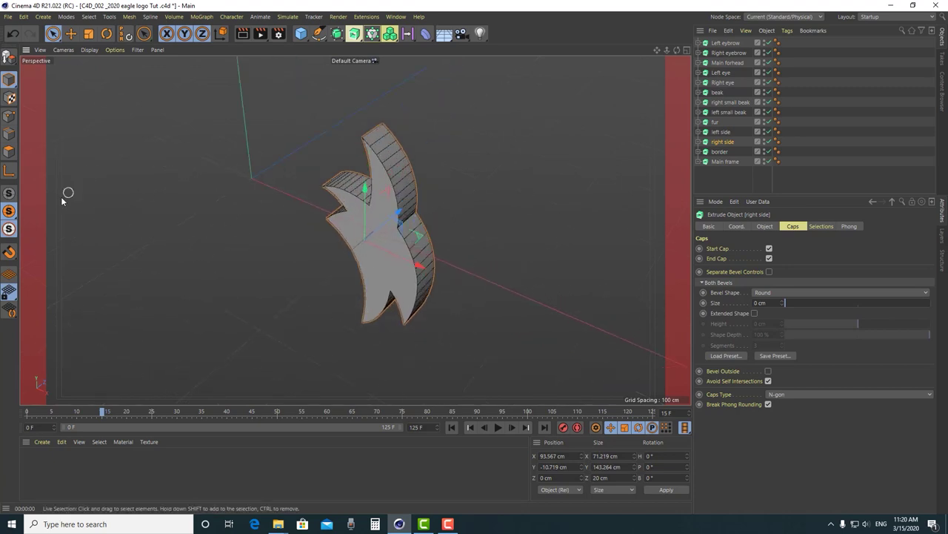
{"action": "left_click", "coordinate": [9, 194]}
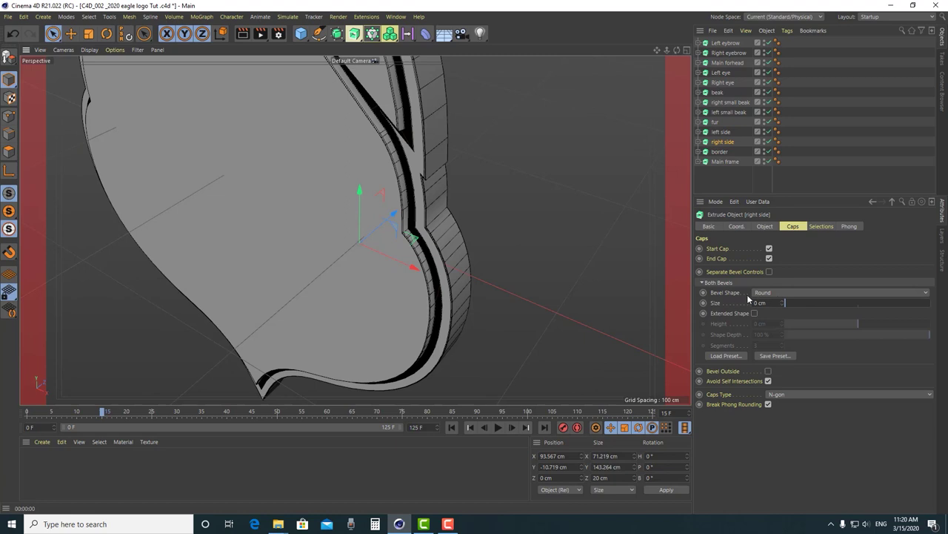
Set the right side piece's Round bevel size to 0.5 cm
{"action": "left_click", "coordinate": [769, 302]}
{"action": "type", "text": "0.5"}
{"action": "key", "text": "Return"}
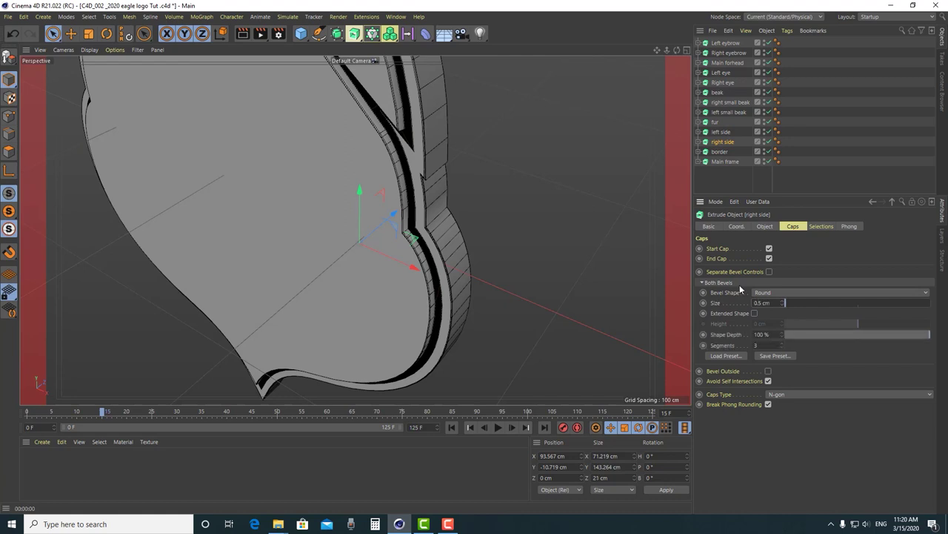
{"action": "left_click_drag", "start_coordinate": [673, 312], "coordinate": [438, 179], "text": "alt"}
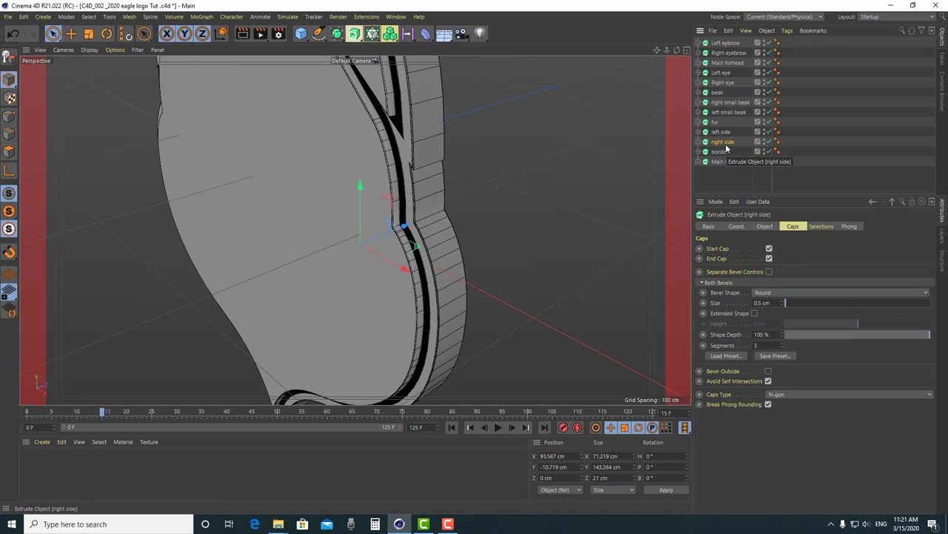
{"action": "left_click", "coordinate": [687, 51]}
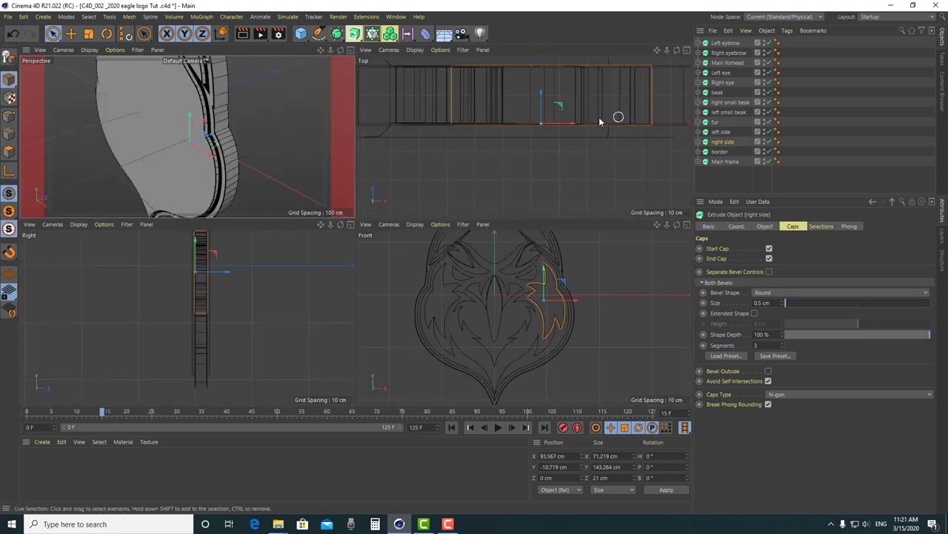
Drag the right side and left side pieces back along Z in the Top view
{"action": "left_click_drag", "start_coordinate": [542, 90], "coordinate": [533, 173]}
{"action": "scroll", "coordinate": [553, 148], "scroll_direction": "up", "scroll_amount": 3}
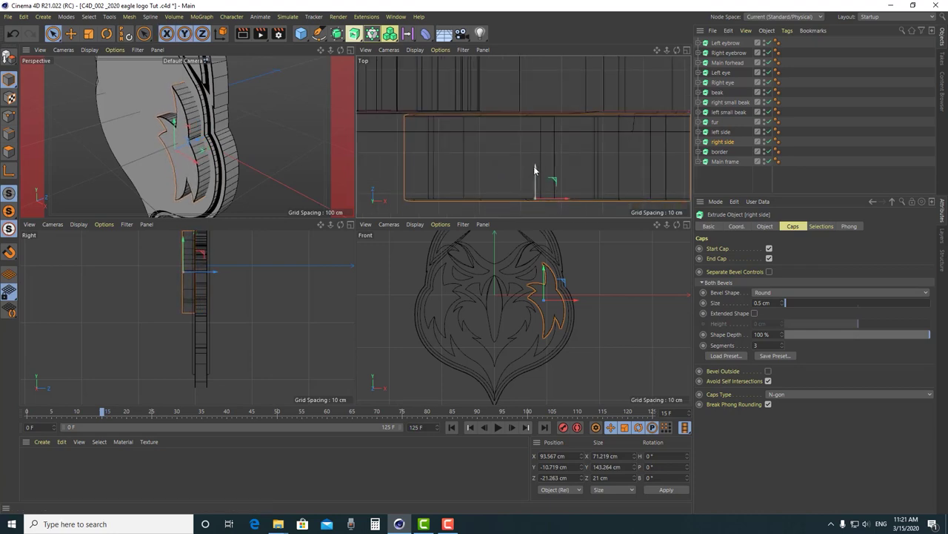
{"action": "left_click_drag", "start_coordinate": [242, 115], "coordinate": [240, 136], "text": "alt"}
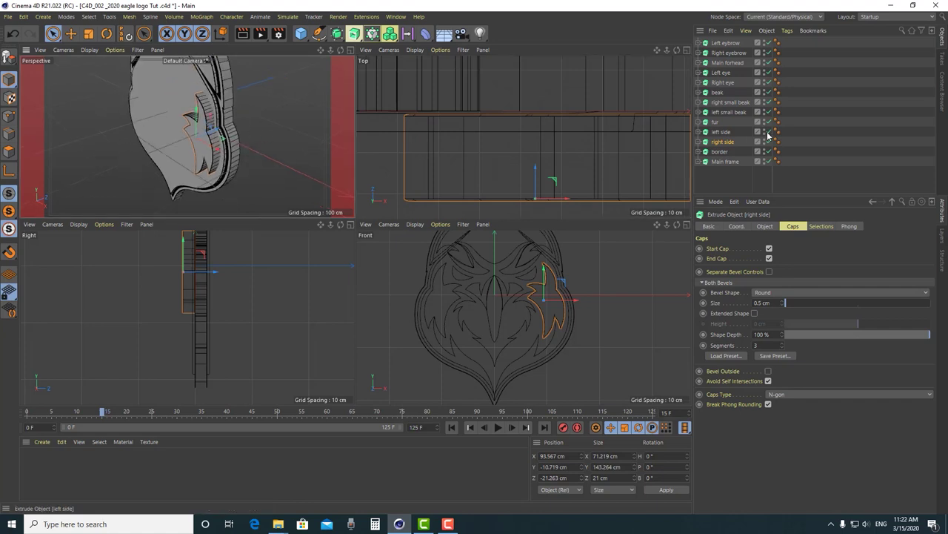
{"action": "left_click", "coordinate": [721, 132]}
{"action": "middle_click_drag", "start_coordinate": [438, 196], "coordinate": [549, 153], "text": "alt"}
{"action": "left_click_drag", "start_coordinate": [435, 100], "coordinate": [439, 126]}
{"action": "right_click_drag", "start_coordinate": [440, 125], "coordinate": [459, 96], "text": "alt"}
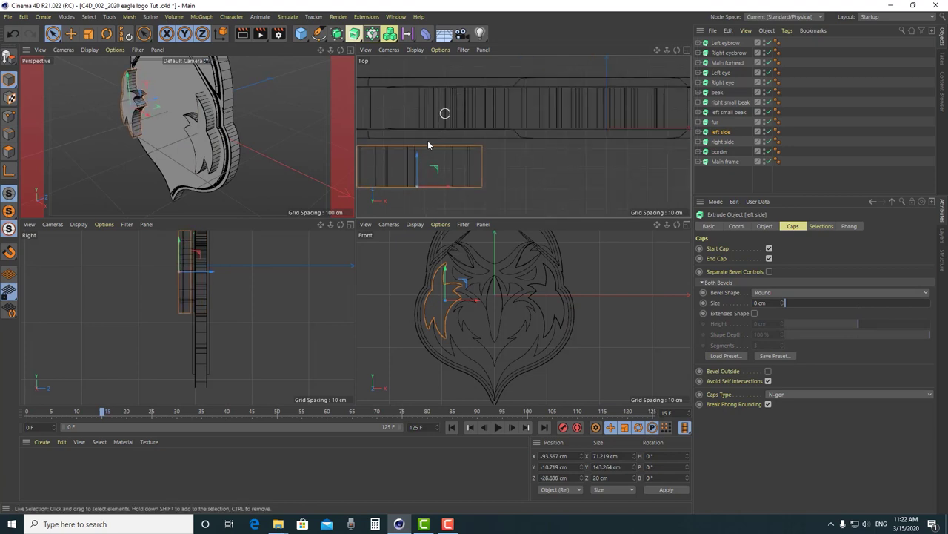
{"action": "left_click_drag", "start_coordinate": [421, 166], "coordinate": [417, 150]}
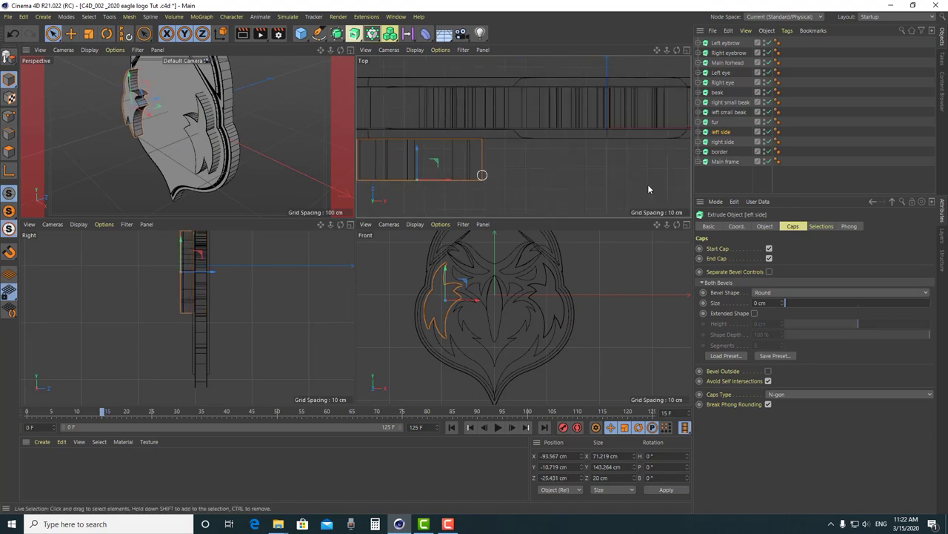
Set the Z Position of both the right side and left side pieces to -20 cm
{"action": "left_click", "coordinate": [723, 142]}
{"action": "double_click", "coordinate": [554, 466]}
{"action": "key", "text": "Tab"}
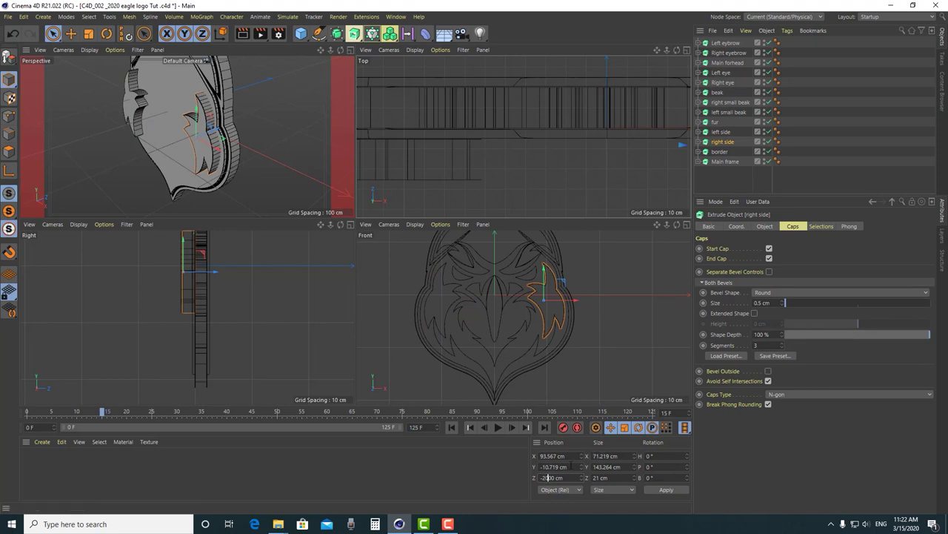
{"action": "key", "text": "ctrl+a"}
{"action": "type", "text": "-20"}
{"action": "left_click", "coordinate": [665, 490]}
{"action": "left_click", "coordinate": [721, 132]}
{"action": "left_click_drag", "start_coordinate": [581, 478], "coordinate": [471, 476]}
{"action": "type", "text": "-"}
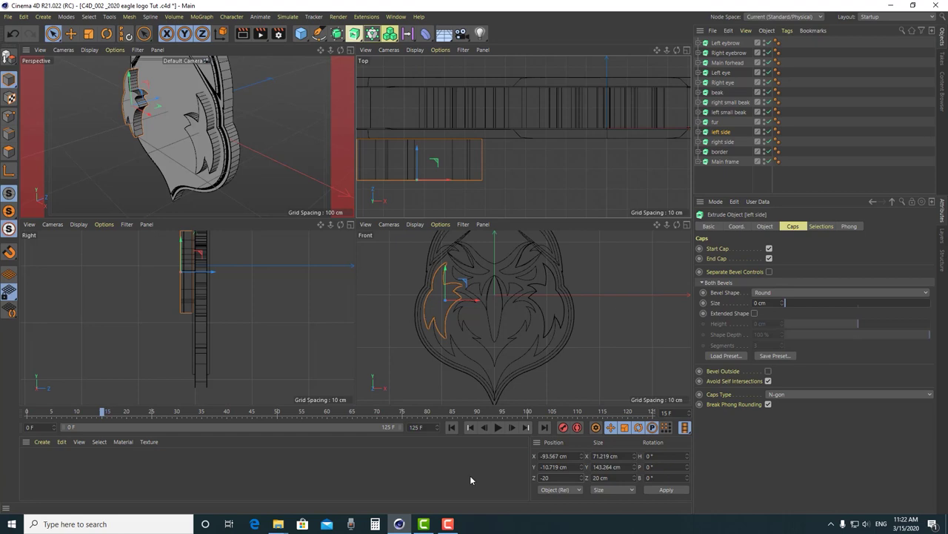
{"action": "type", "text": "20"}
{"action": "left_click", "coordinate": [665, 490]}
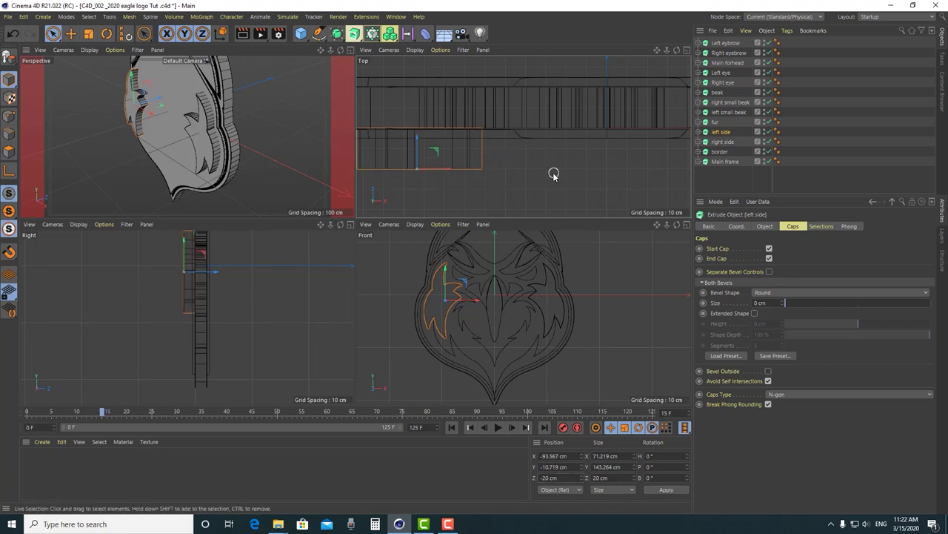
Render a straight-on front preview of the logo in the enlarged perspective view
{"action": "middle_click", "coordinate": [329, 124]}
{"action": "scroll", "coordinate": [424, 178], "scroll_direction": "down", "scroll_amount": 2}
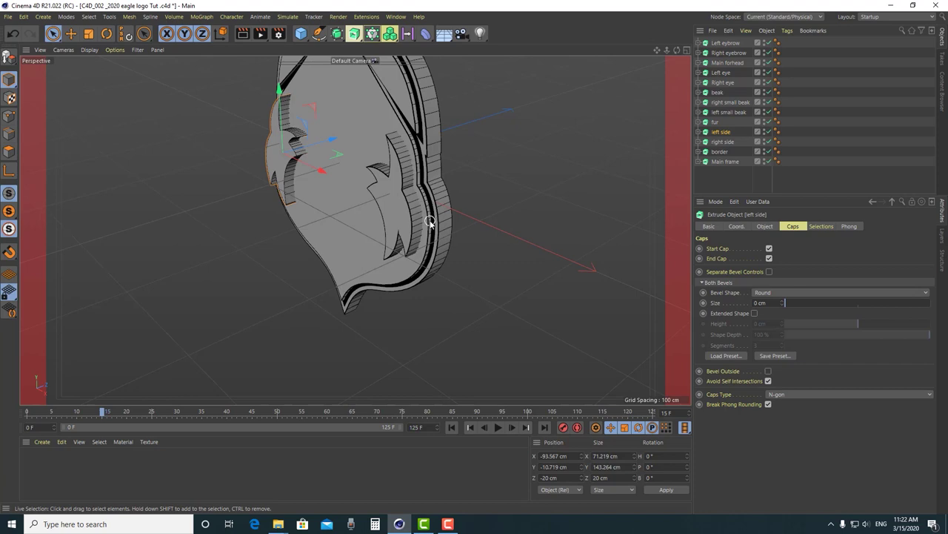
{"action": "left_click_drag", "start_coordinate": [429, 223], "coordinate": [459, 165], "text": "alt"}
{"action": "left_click", "coordinate": [243, 34]}
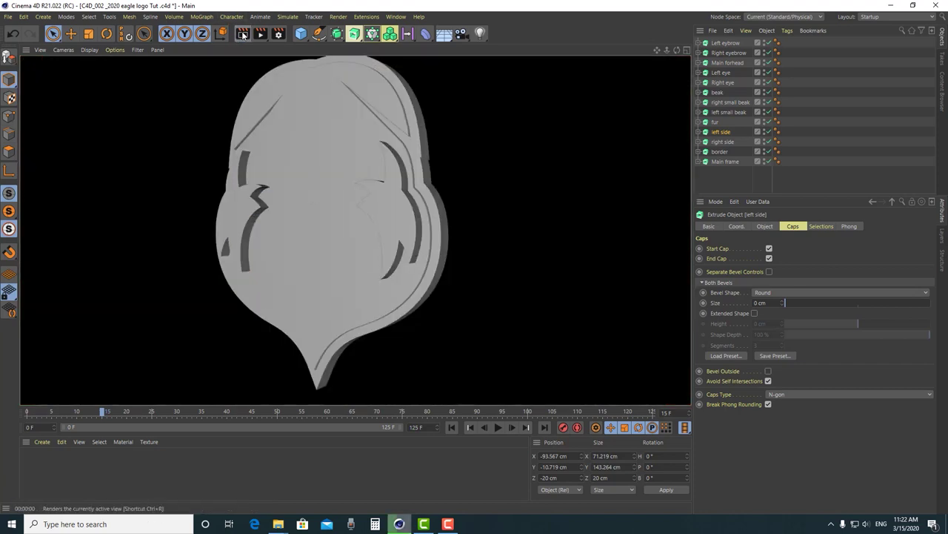
{"action": "left_click", "coordinate": [501, 155]}
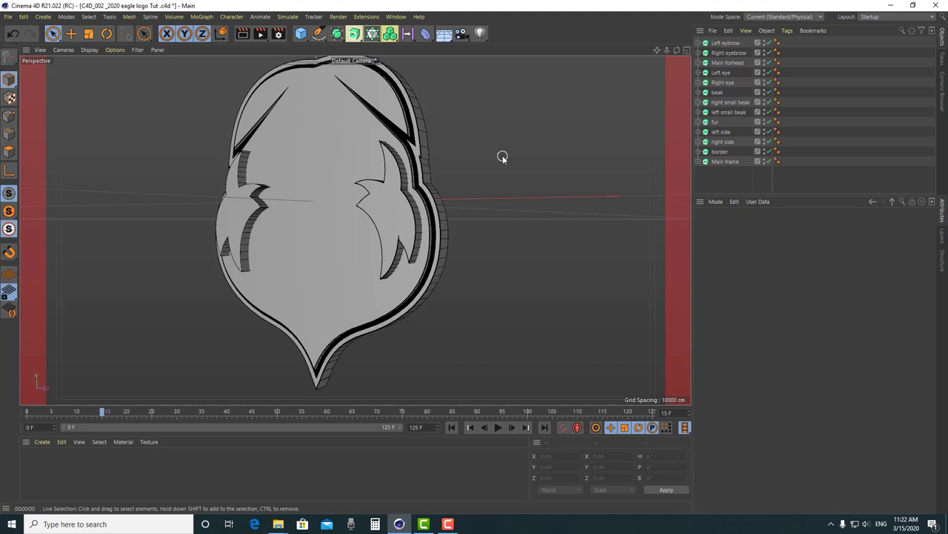
Solo the fur piece and push it back to about Z -25.3 cm in the Top view
{"action": "left_click", "coordinate": [705, 123]}
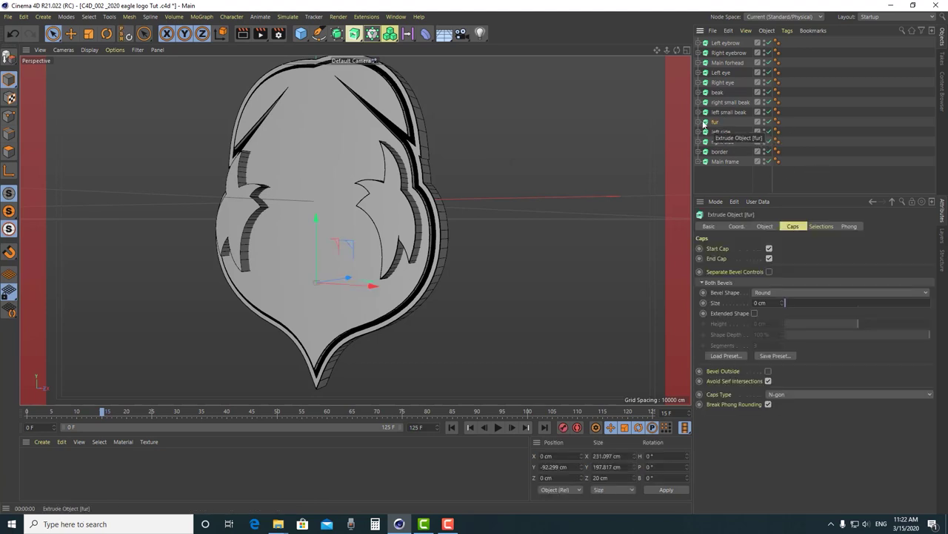
{"action": "left_click", "coordinate": [9, 211]}
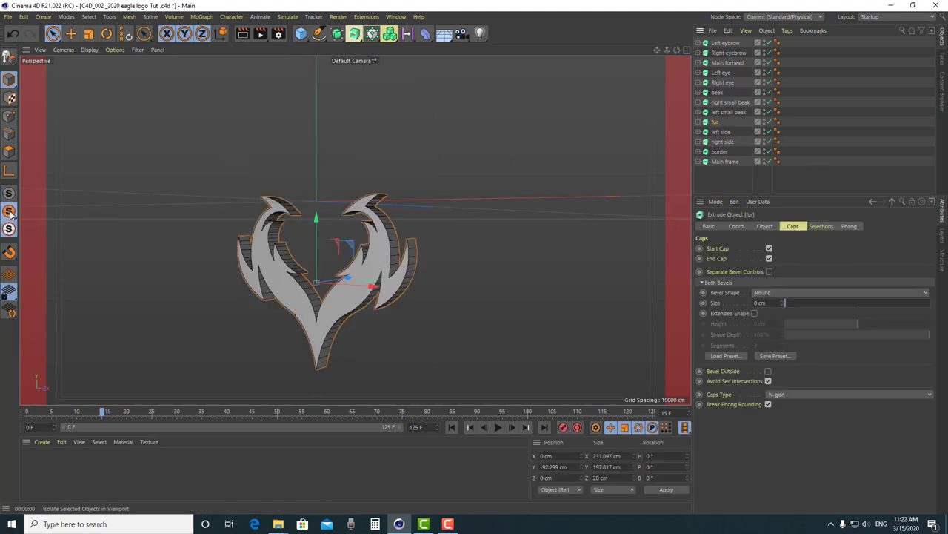
{"action": "left_click", "coordinate": [686, 50]}
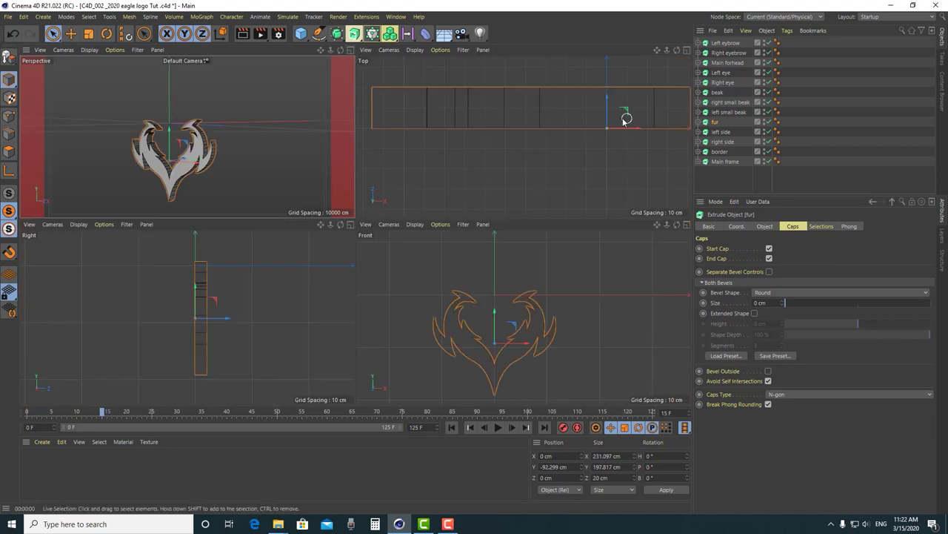
{"action": "left_click_drag", "start_coordinate": [612, 110], "coordinate": [615, 149]}
{"action": "left_click", "coordinate": [9, 192]}
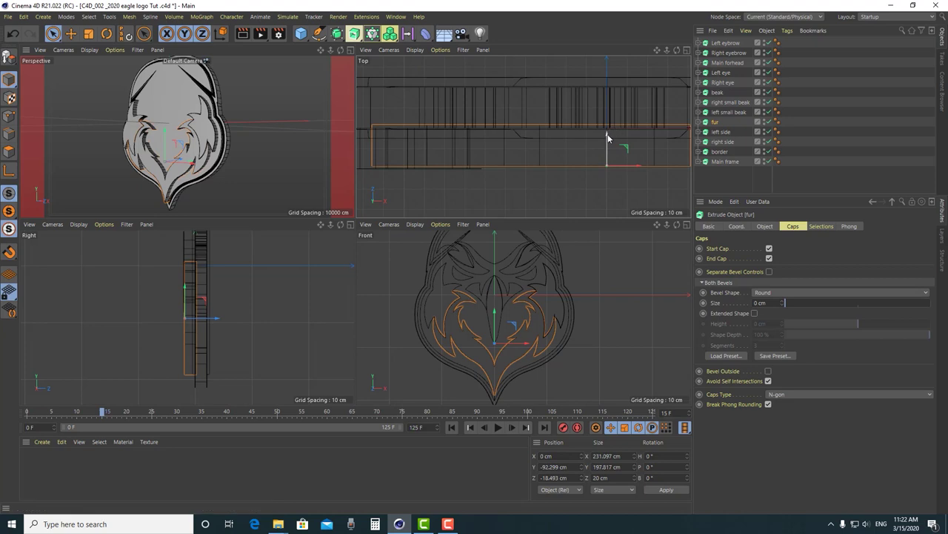
{"action": "mouse_move", "coordinate": [607, 141]}
{"action": "left_mouse_down"}
{"action": "mouse_move", "coordinate": [614, 199]}
{"action": "mouse_move", "coordinate": [616, 156]}
{"action": "left_mouse_up"}
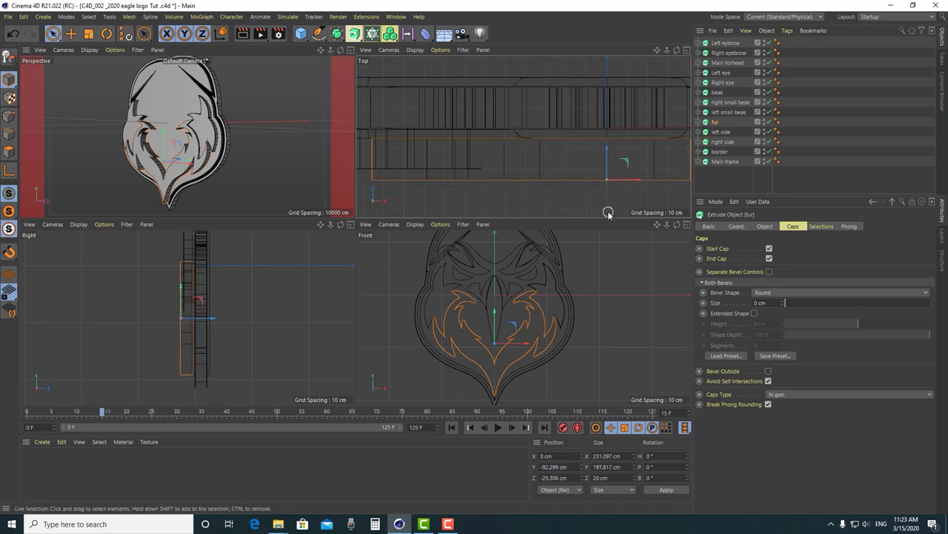
Orbit the enlarged perspective view to inspect the logo's layered depth
{"action": "left_click", "coordinate": [351, 50]}
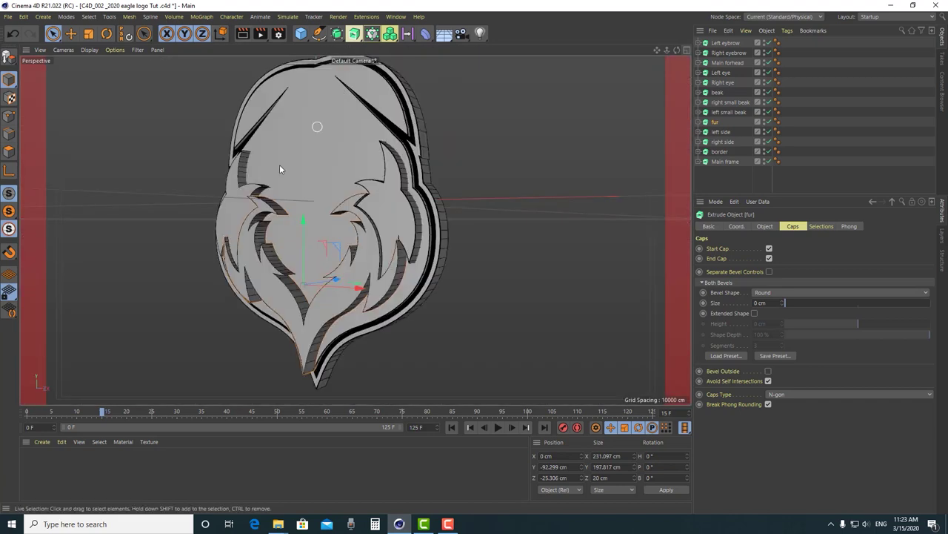
{"action": "left_click_drag", "start_coordinate": [339, 296], "coordinate": [324, 274], "text": "alt"}
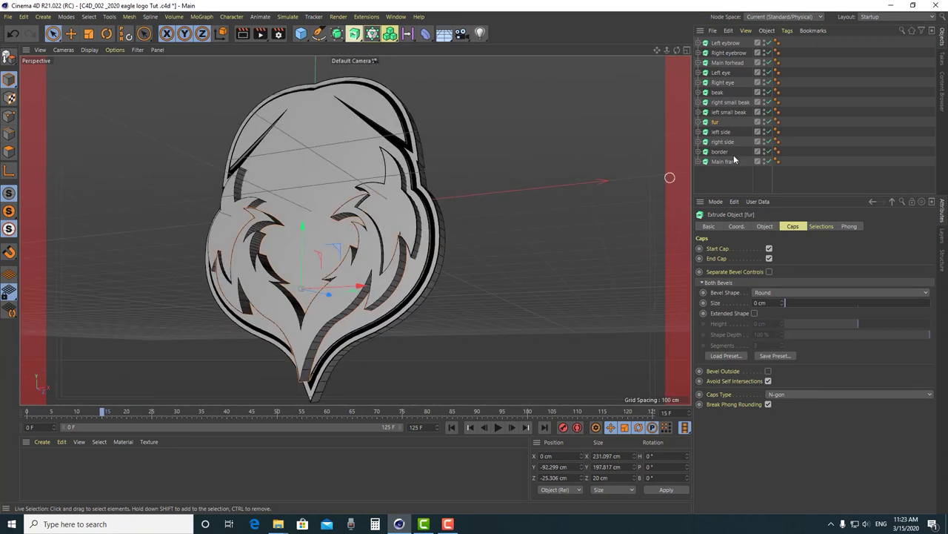
{"action": "left_click", "coordinate": [727, 111]}
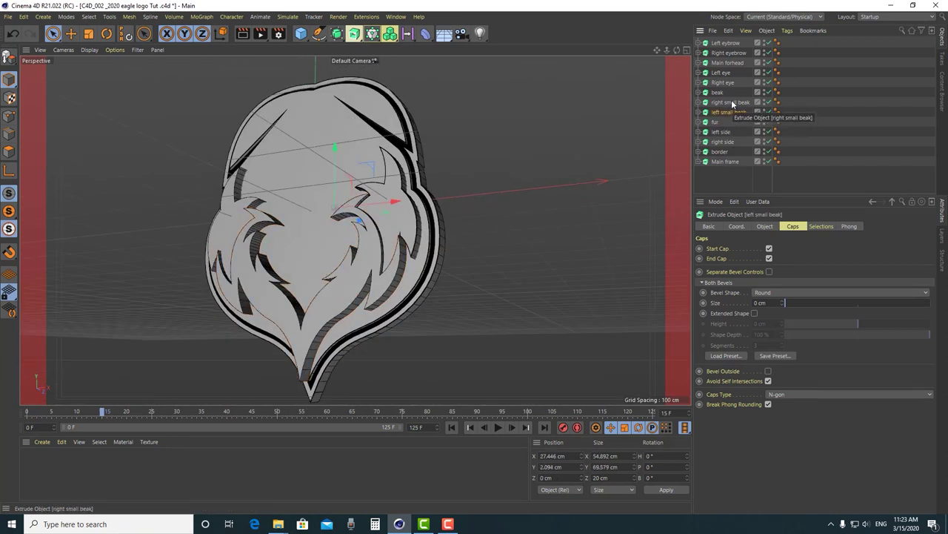
Select both small beak pieces and drag them back along Z in the Top view
{"action": "left_click", "coordinate": [9, 211]}
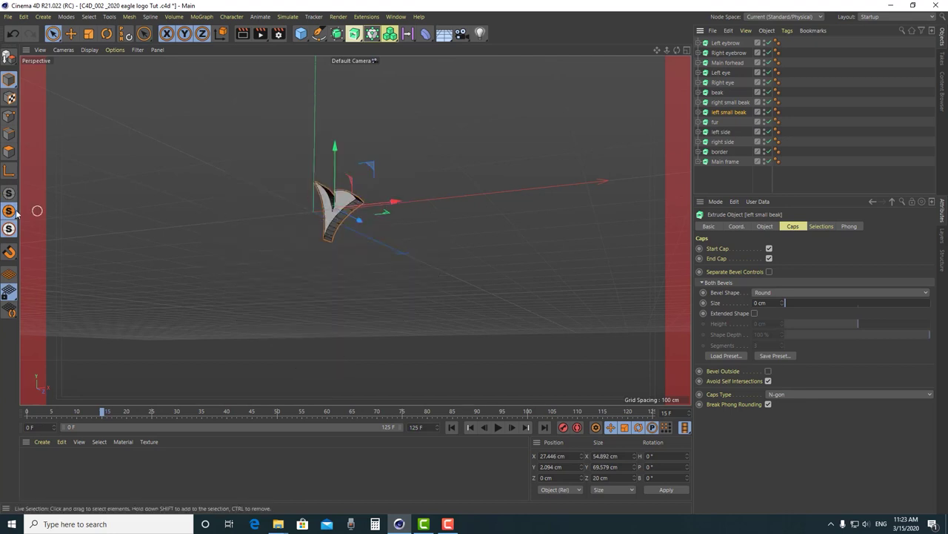
{"action": "left_click", "coordinate": [731, 102], "text": "ctrl"}
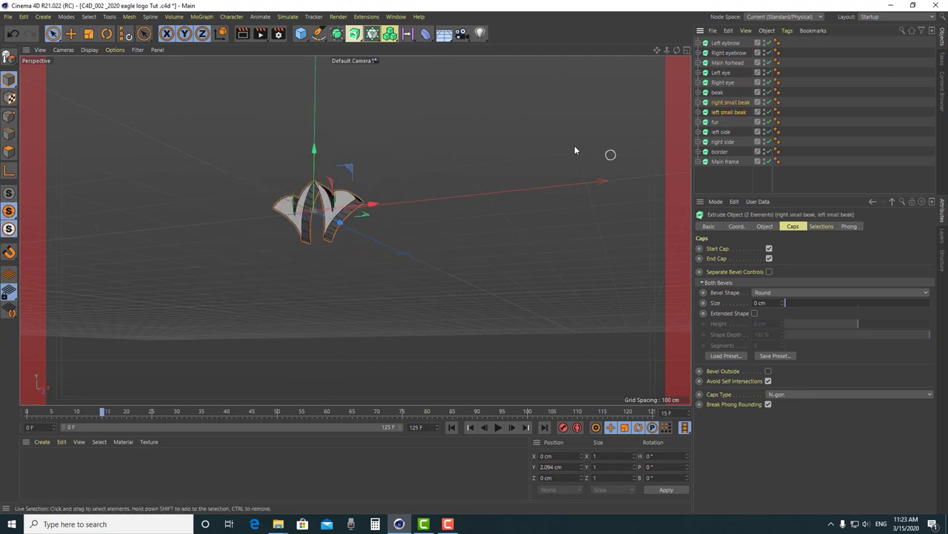
{"action": "left_click", "coordinate": [9, 193]}
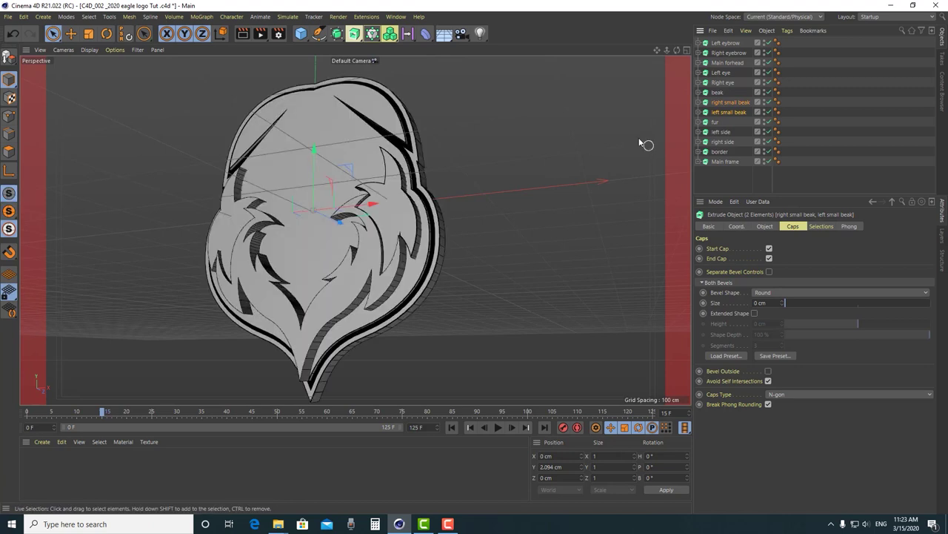
{"action": "left_click", "coordinate": [687, 50]}
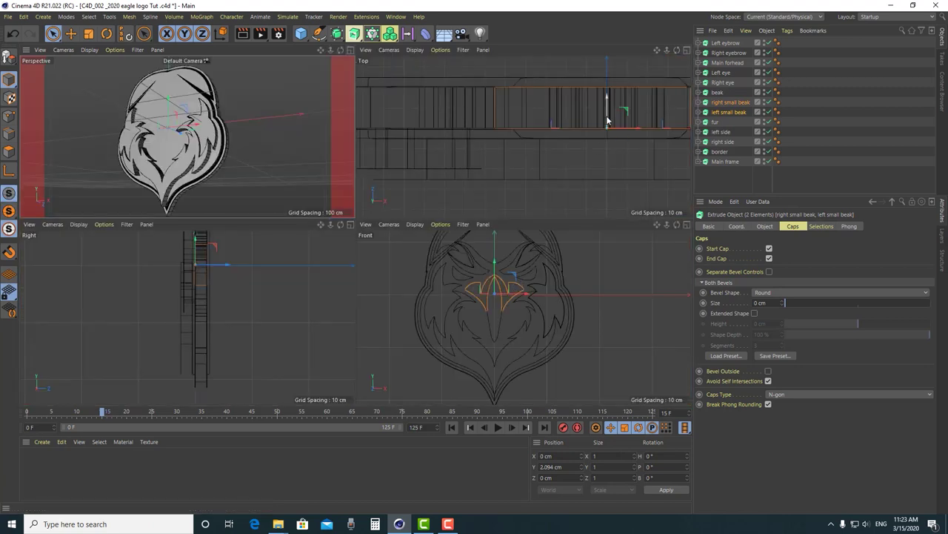
{"action": "scroll", "coordinate": [608, 148], "scroll_direction": "down", "scroll_amount": 3}
{"action": "middle_click_drag", "start_coordinate": [564, 170], "coordinate": [520, 170]}
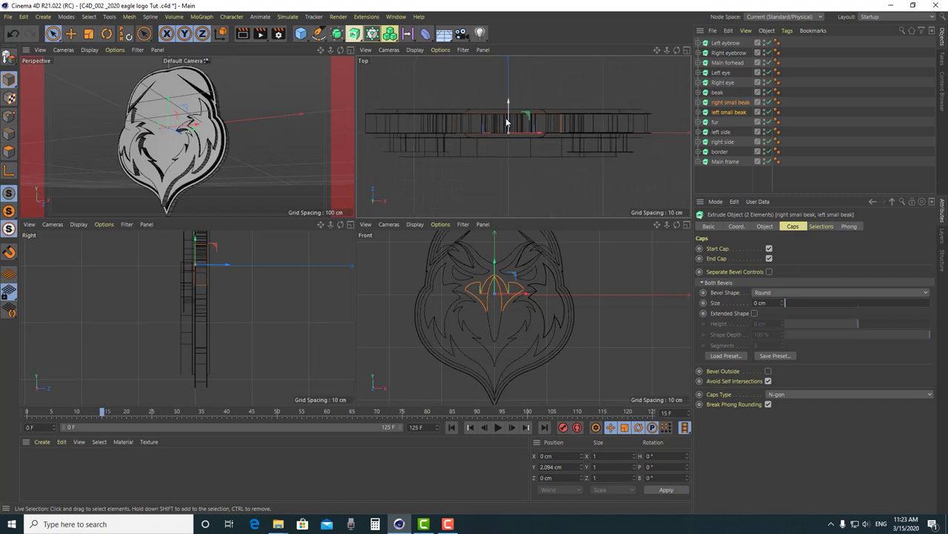
{"action": "left_click_drag", "start_coordinate": [507, 110], "coordinate": [513, 129]}
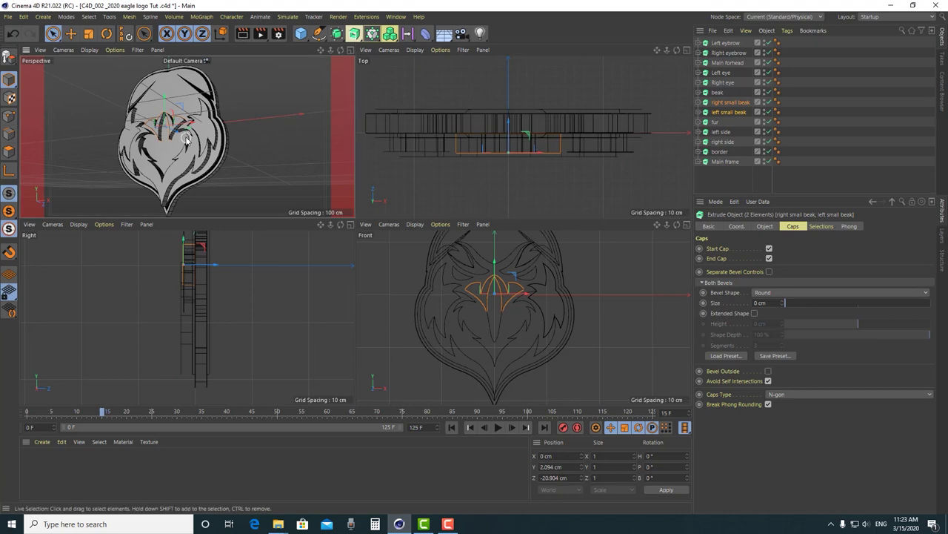
Frame the beaks, restore the two-beak selection and push them to about Z -26 cm
{"action": "key", "text": "o"}
{"action": "left_click", "coordinate": [698, 112]}
{"action": "left_click", "coordinate": [723, 121]}
{"action": "left_click", "coordinate": [698, 112]}
{"action": "key", "text": "ctrl+z"}
{"action": "mouse_move", "coordinate": [508, 134]}
{"action": "left_mouse_down"}
{"action": "mouse_move", "coordinate": [508, 148]}
{"action": "mouse_move", "coordinate": [510, 137]}
{"action": "left_mouse_up"}
{"action": "left_click", "coordinate": [351, 51]}
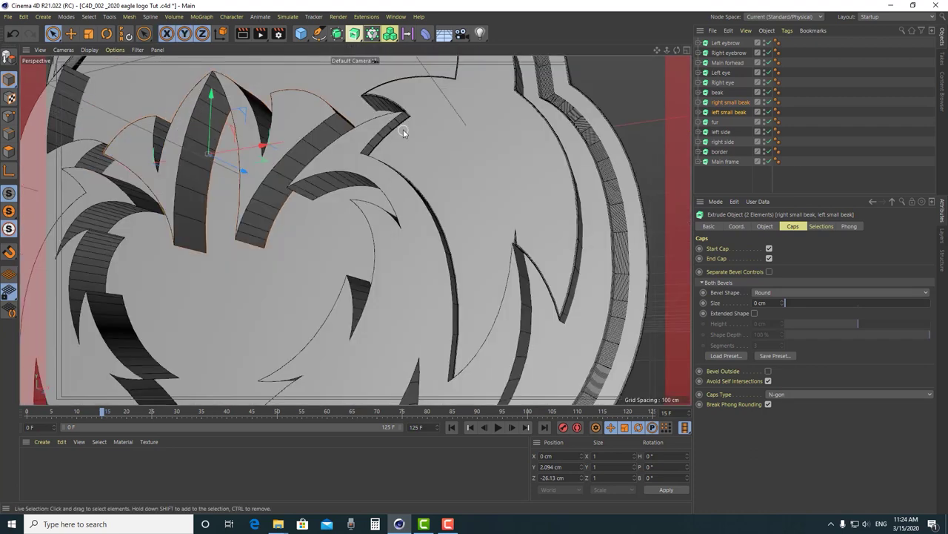
{"action": "scroll", "coordinate": [403, 129], "scroll_direction": "down", "scroll_amount": 10}
Select the six face pieces from the left eyebrow down to the beak
{"action": "left_click", "coordinate": [716, 93]}
{"action": "left_click", "coordinate": [719, 83]}
{"action": "left_click", "coordinate": [718, 73]}
{"action": "left_click", "coordinate": [723, 63]}
{"action": "left_click", "coordinate": [723, 43]}
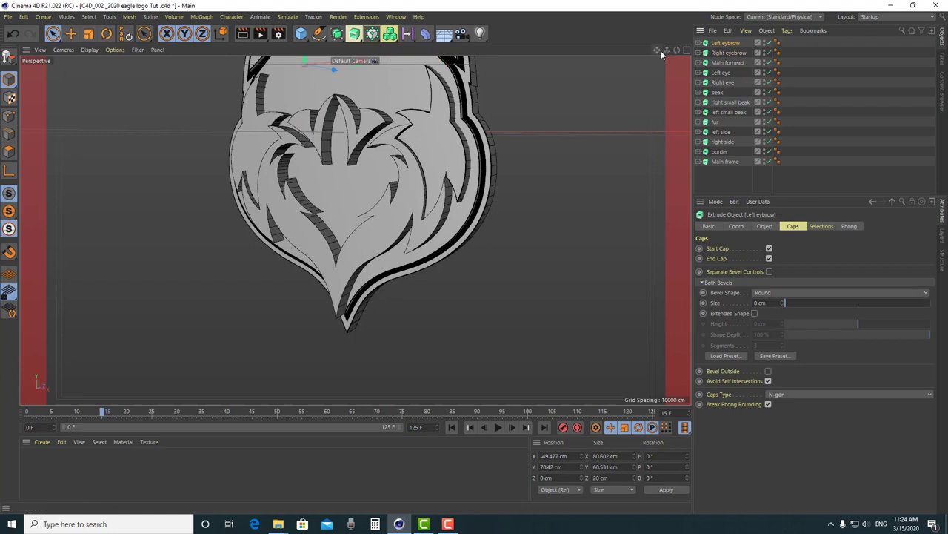
{"action": "left_click", "coordinate": [716, 93], "text": "shift"}
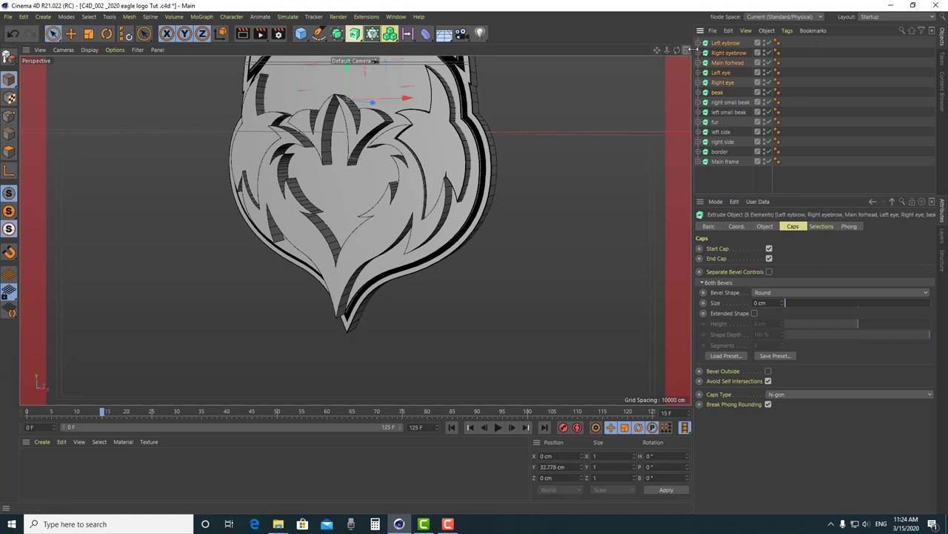
Move the eyebrows, forehead, eyes and beak back to about Z -26.65 cm
{"action": "middle_click", "coordinate": [602, 159]}
{"action": "left_click_drag", "start_coordinate": [508, 129], "coordinate": [514, 150]}
{"action": "left_click", "coordinate": [350, 50]}
{"action": "left_click", "coordinate": [417, 119]}
{"action": "left_click_drag", "start_coordinate": [416, 119], "coordinate": [501, 225], "text": "alt"}
{"action": "left_click", "coordinate": [501, 224]}
Return to the front view, render a preview, and select the right side piece
{"action": "key", "text": "ctrl+shift+z"}
{"action": "key", "text": "ctrl+shift+z"}
{"action": "key", "text": "ctrl+shift+z"}
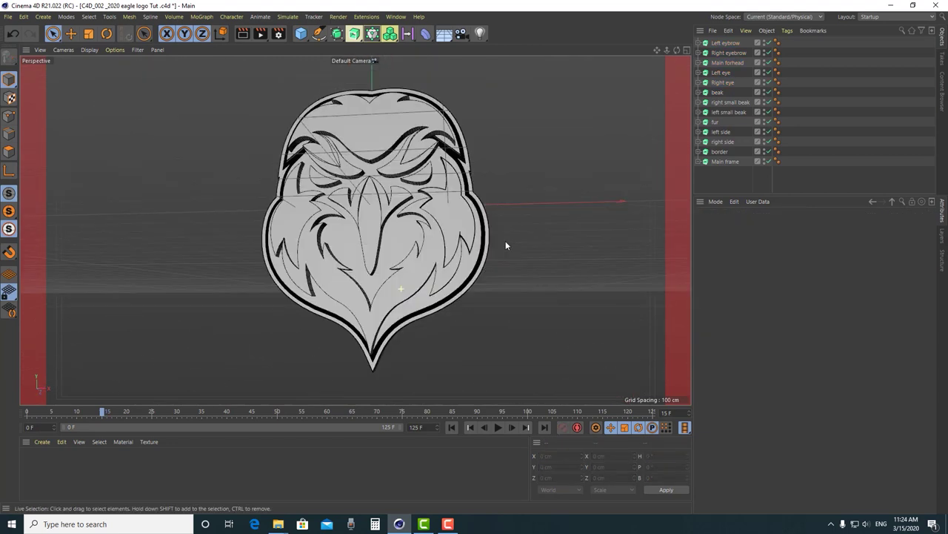
{"action": "left_click", "coordinate": [238, 33]}
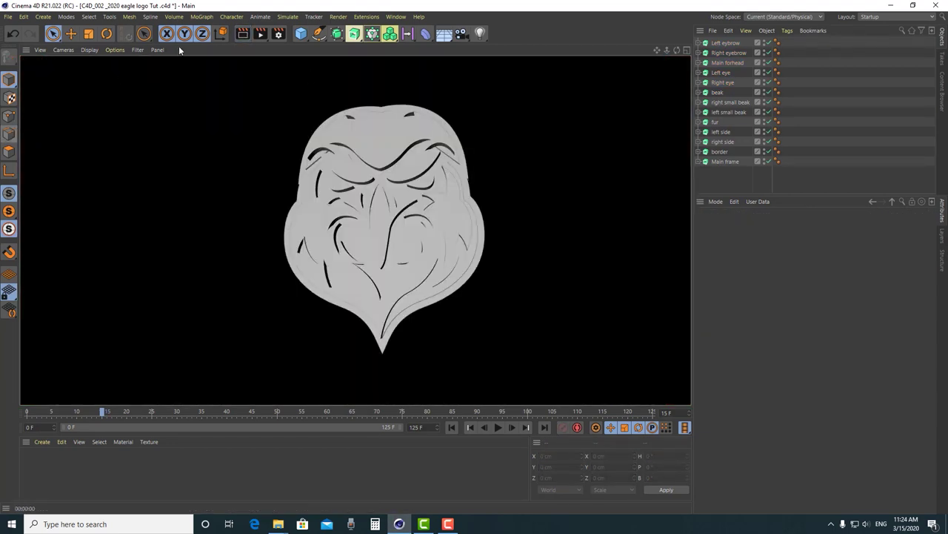
{"action": "scroll", "coordinate": [489, 158], "scroll_direction": "up", "scroll_amount": 5}
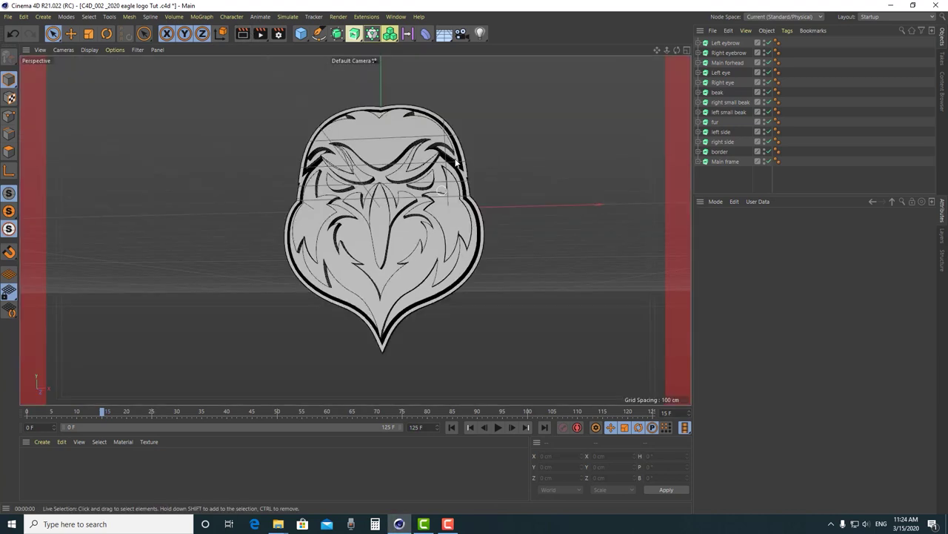
{"action": "left_click", "coordinate": [723, 141]}
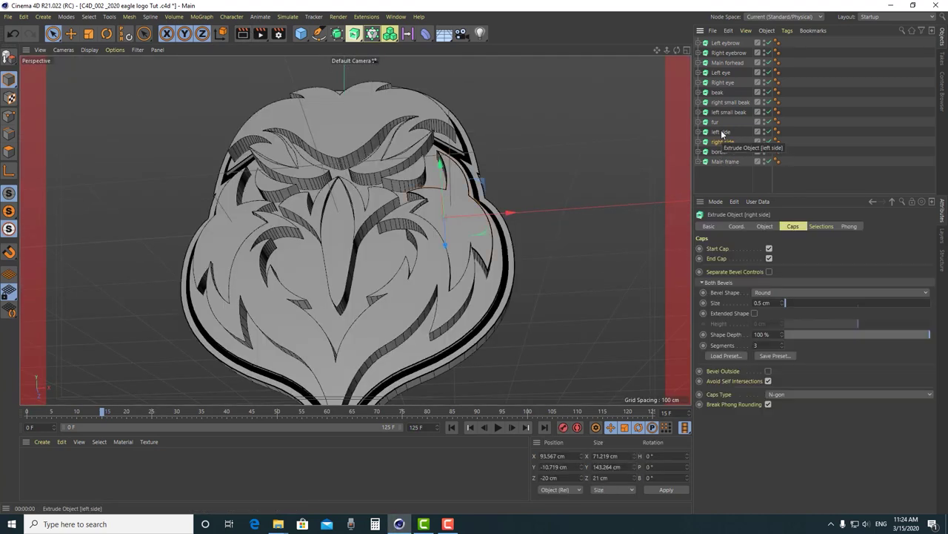
Give the fur piece a Curve bevel with a preset profile and 2 cm size
{"action": "left_click", "coordinate": [722, 131]}
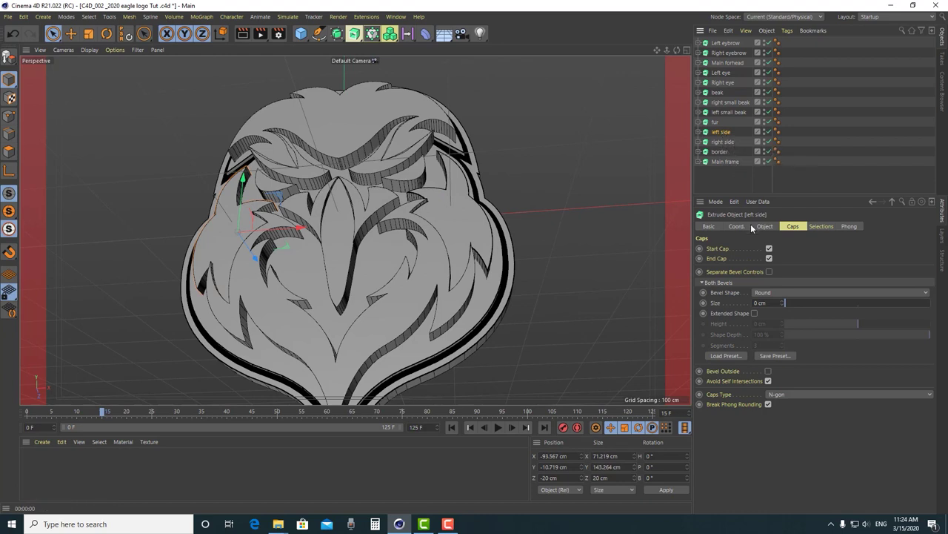
{"action": "left_click", "coordinate": [722, 121]}
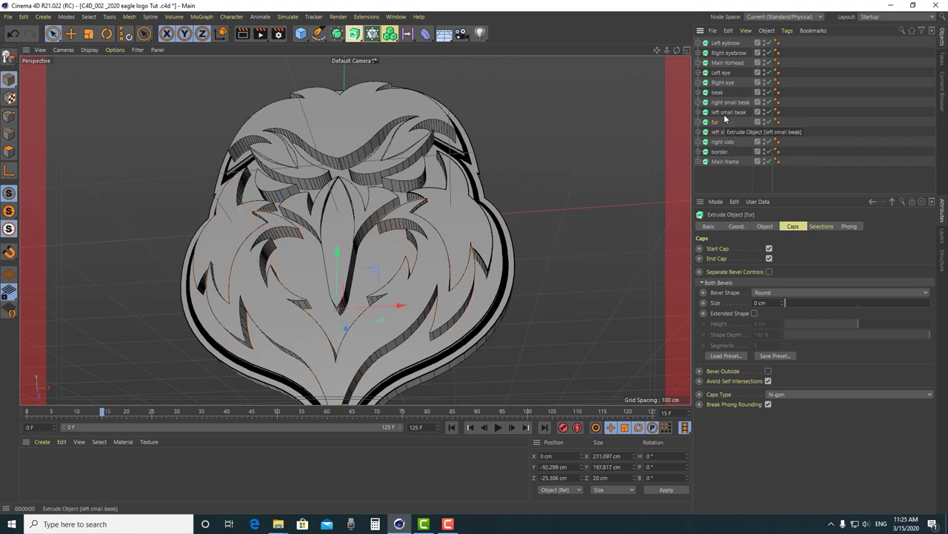
{"action": "left_click", "coordinate": [769, 293]}
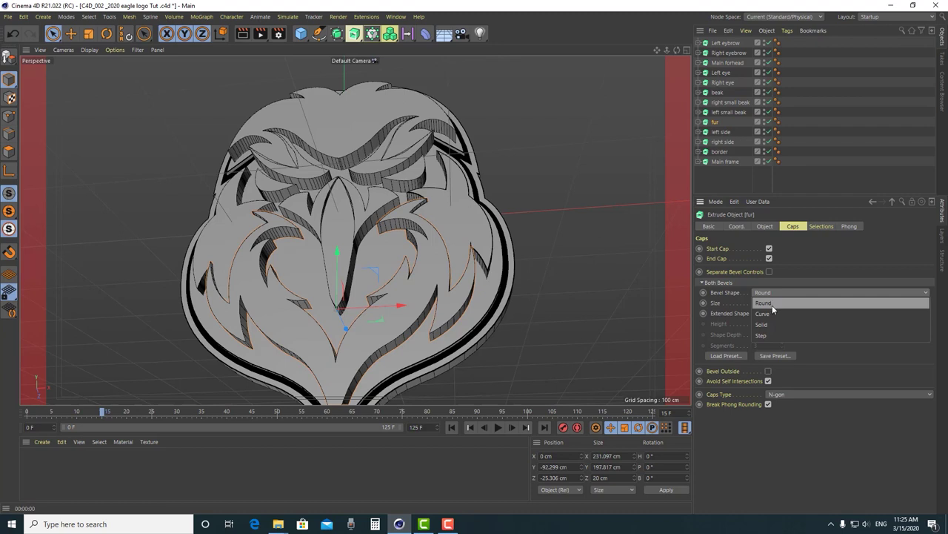
{"action": "left_click", "coordinate": [774, 312]}
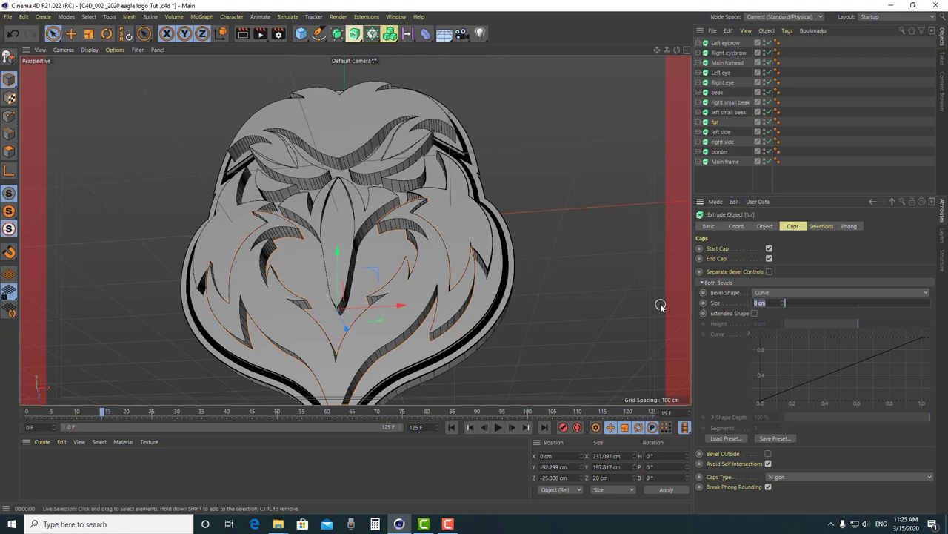
{"action": "left_click_drag", "start_coordinate": [783, 302], "coordinate": [832, 306]}
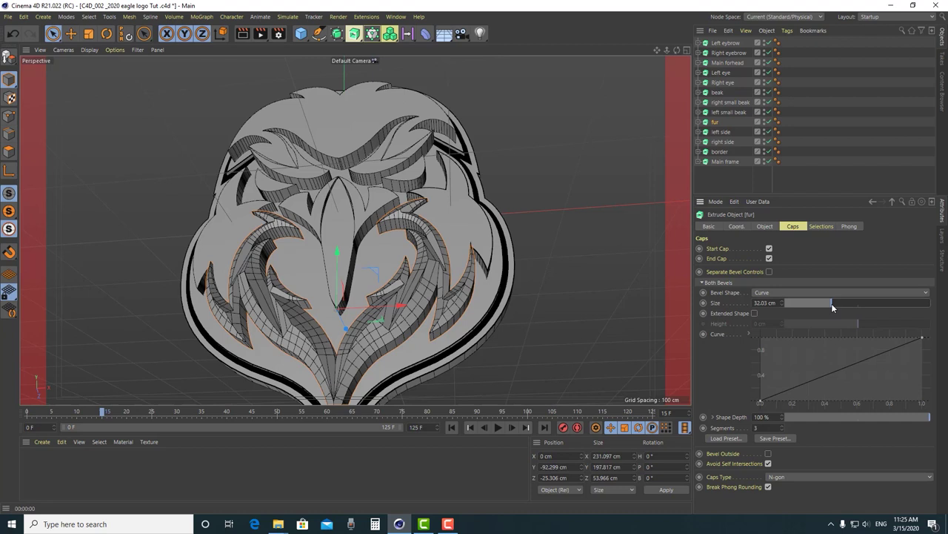
{"action": "left_click", "coordinate": [724, 438]}
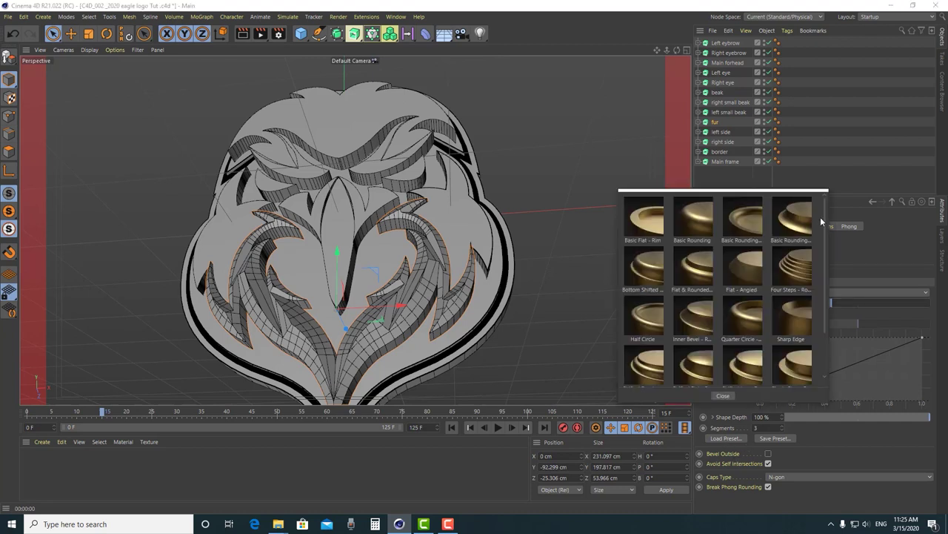
{"action": "scroll", "coordinate": [828, 261], "scroll_direction": "down", "scroll_amount": 1}
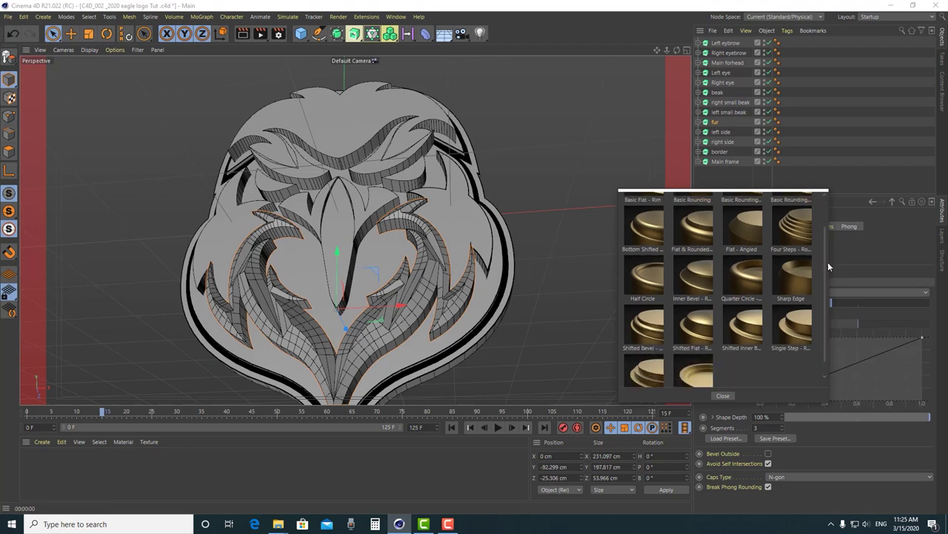
{"action": "left_click", "coordinate": [696, 237]}
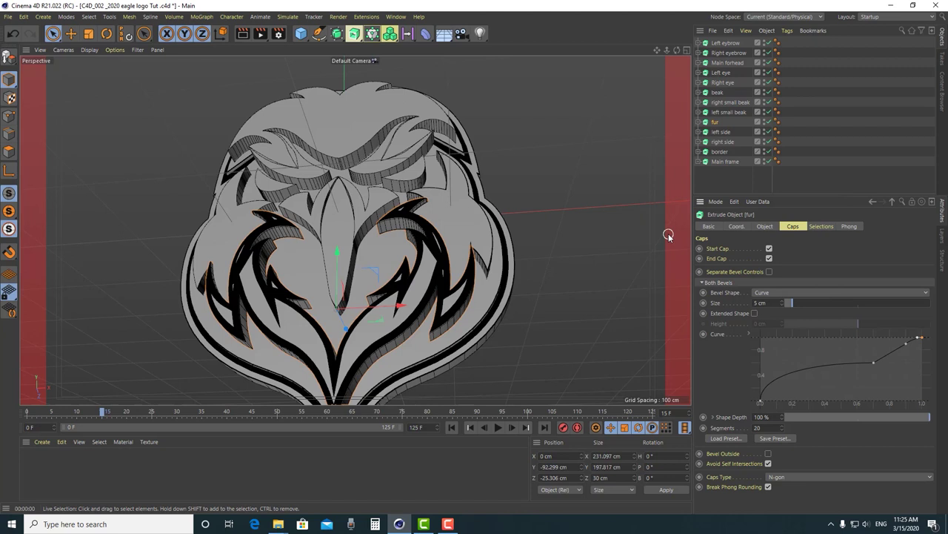
{"action": "double_click", "coordinate": [763, 302]}
{"action": "type", "text": "2"}
{"action": "key", "text": "Return"}
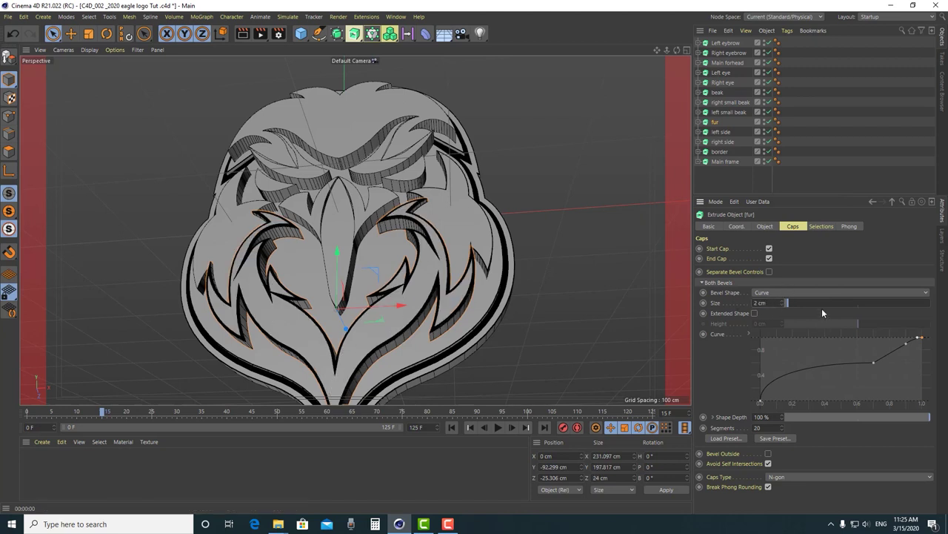
Render the view from a couple of angles to preview the fur bevel
{"action": "key", "text": "ctrl+r"}
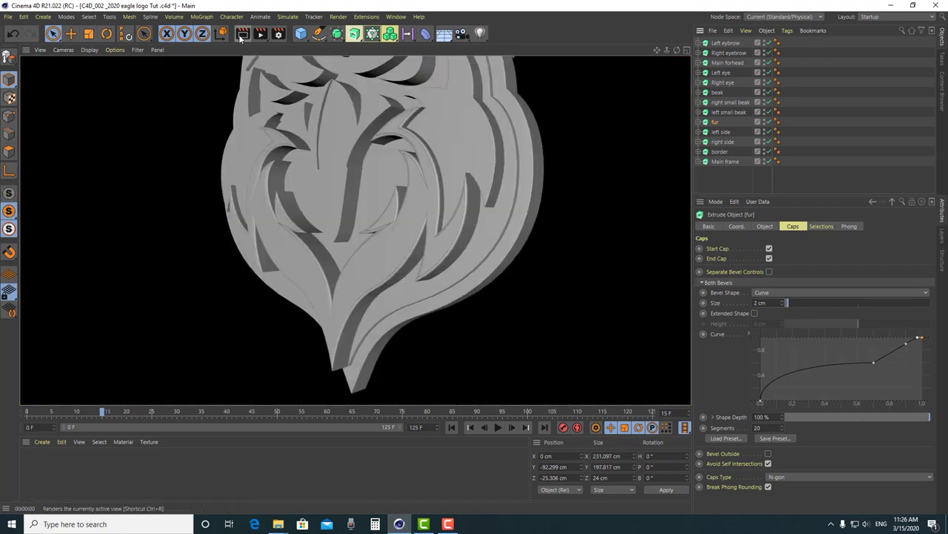
{"action": "mouse_move", "coordinate": [466, 215]}
{"action": "left_mouse_down", "text": "alt"}
{"action": "mouse_move", "coordinate": [478, 204]}
{"action": "mouse_move", "coordinate": [448, 219]}
{"action": "left_mouse_up", "text": "alt"}
{"action": "key", "text": "ctrl+r"}
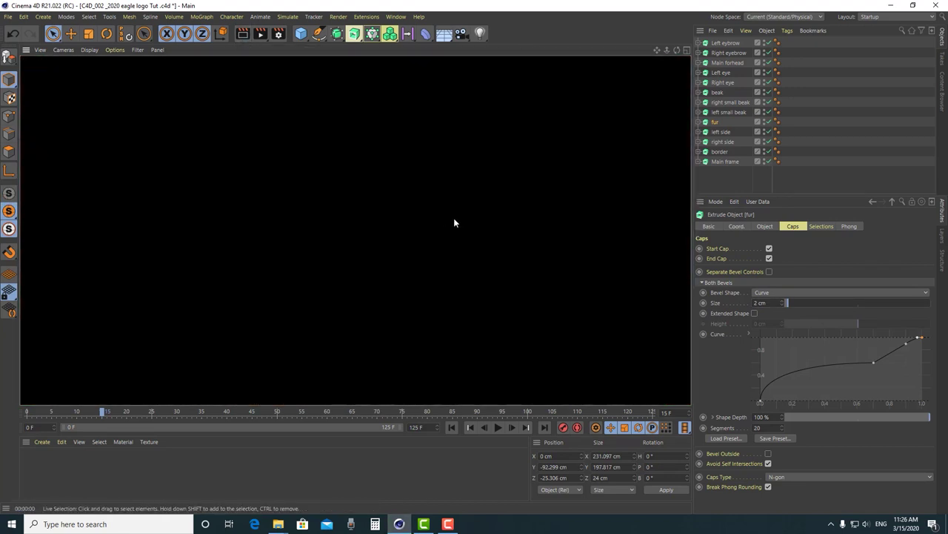
{"action": "scroll", "coordinate": [454, 218], "scroll_direction": "up", "scroll_amount": 3}
{"action": "left_click", "coordinate": [241, 37]}
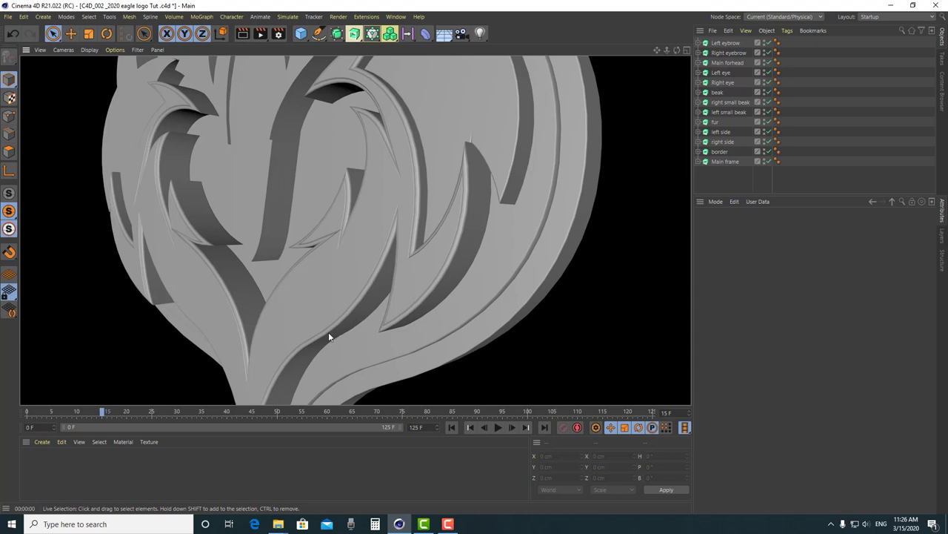
{"action": "left_click", "coordinate": [715, 122]}
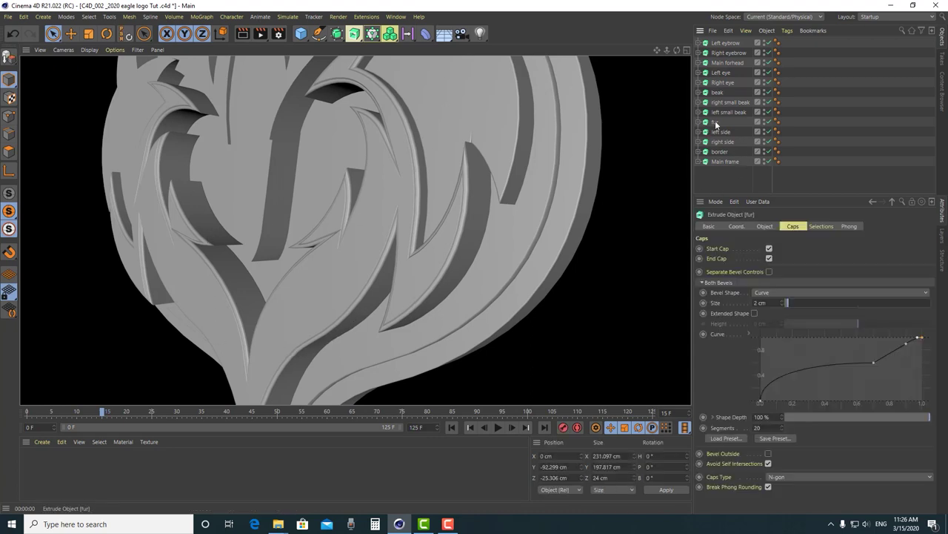
{"action": "left_click", "coordinate": [241, 34]}
{"action": "left_click", "coordinate": [720, 112]}
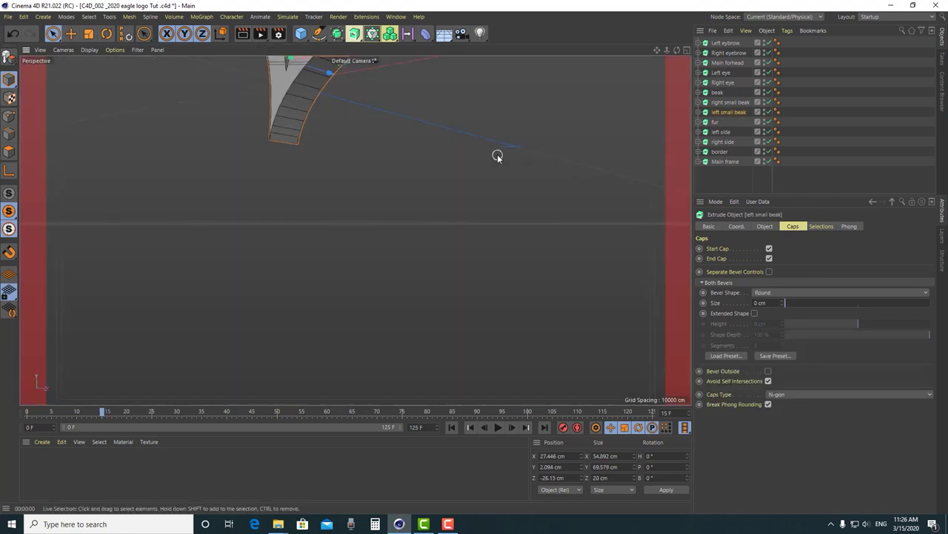
Apply the Four Steps - Rounded bevel preset to the left and right small beaks
{"action": "scroll", "coordinate": [498, 156], "scroll_direction": "down", "scroll_amount": 3}
{"action": "left_click", "coordinate": [7, 192]}
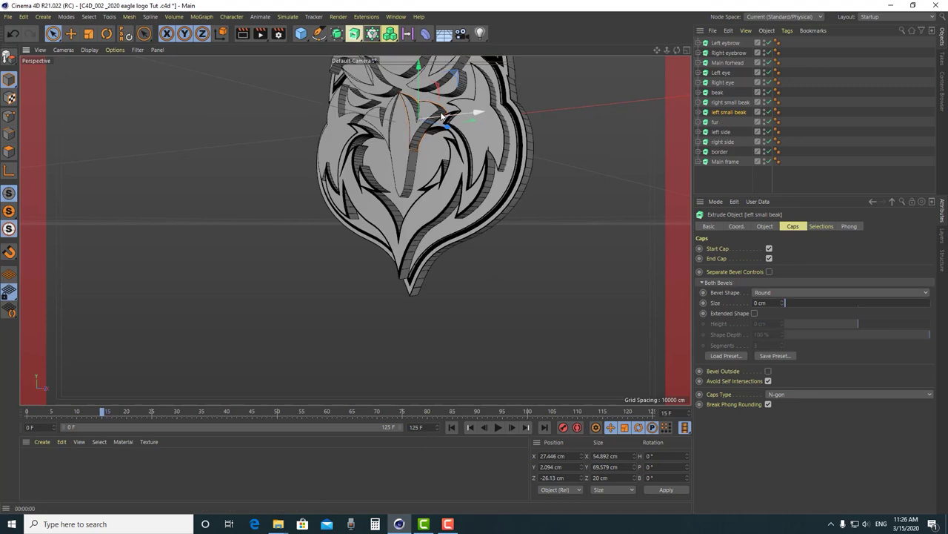
{"action": "key", "text": "o"}
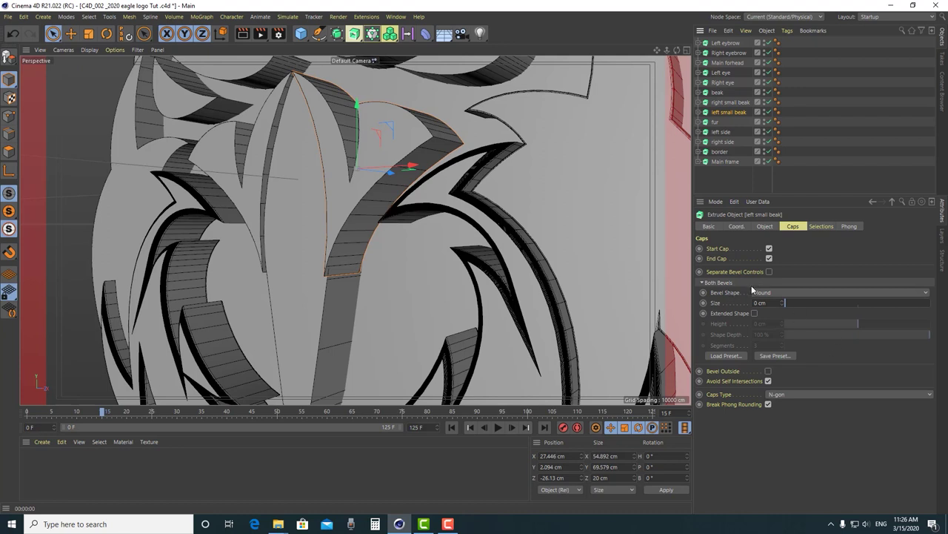
{"action": "left_click", "coordinate": [738, 355]}
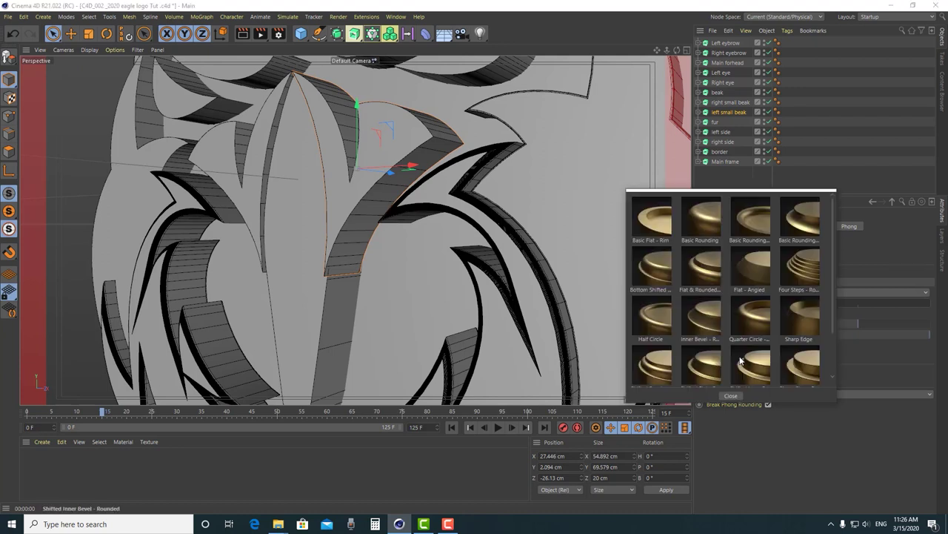
{"action": "left_click", "coordinate": [799, 272]}
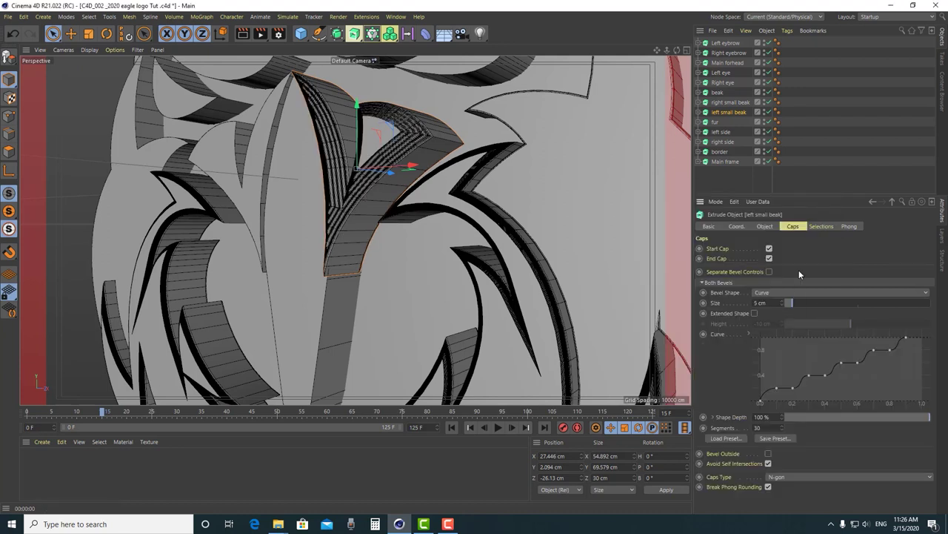
{"action": "left_click", "coordinate": [733, 102]}
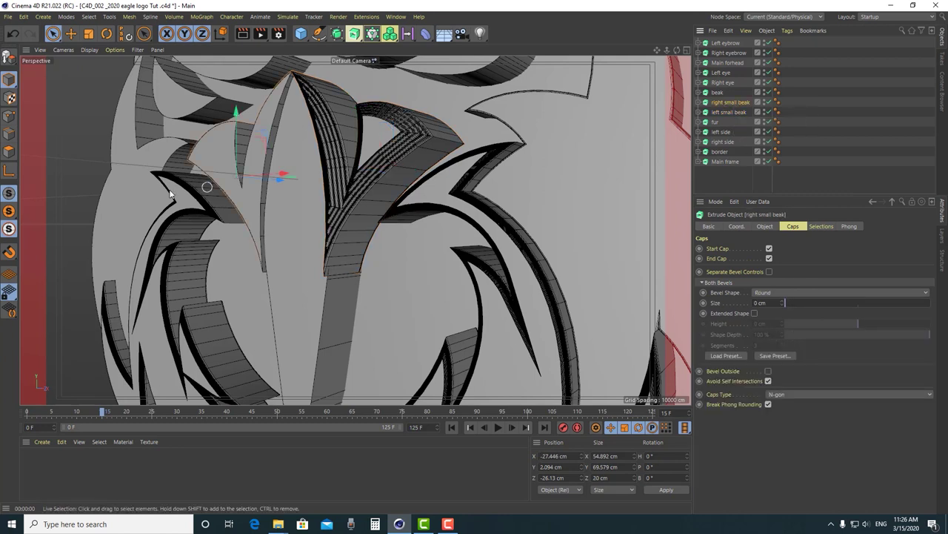
{"action": "left_click", "coordinate": [729, 357]}
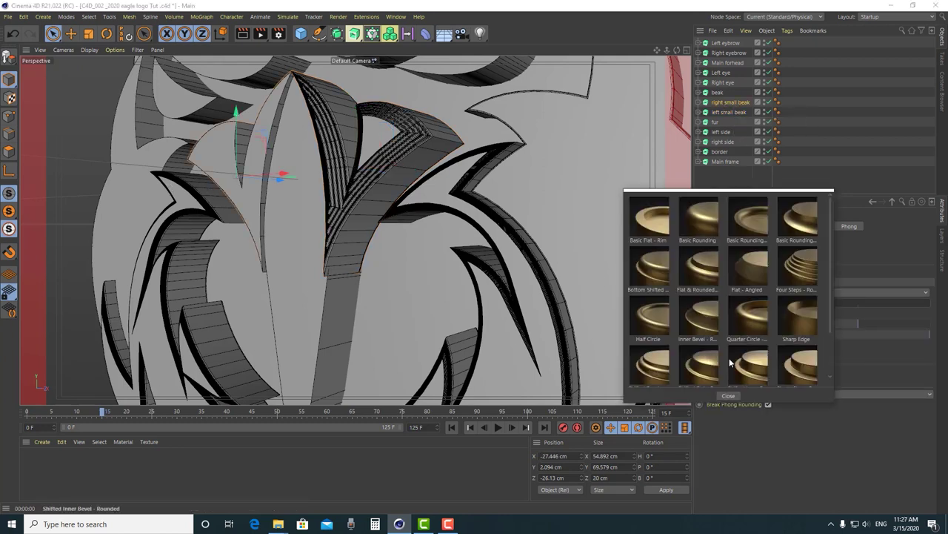
{"action": "left_click", "coordinate": [803, 267]}
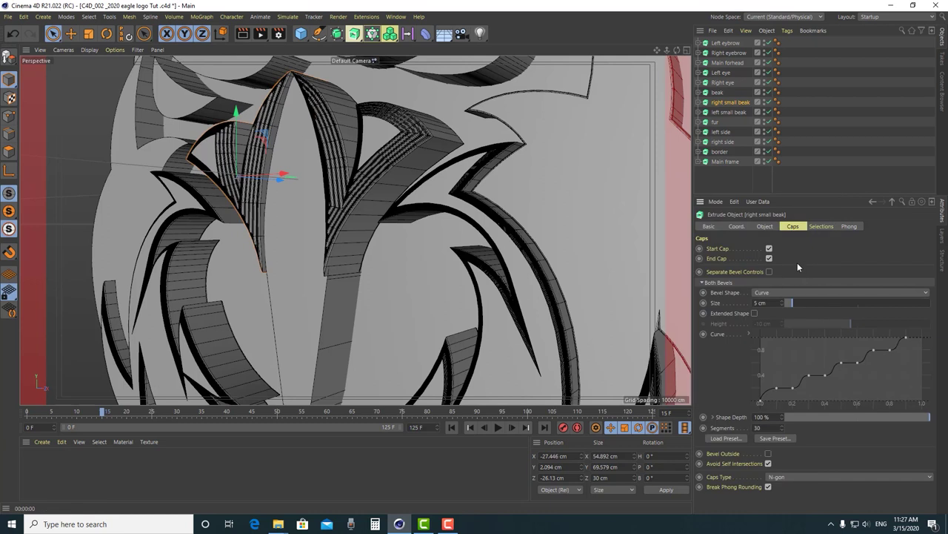
{"action": "left_click", "coordinate": [717, 92]}
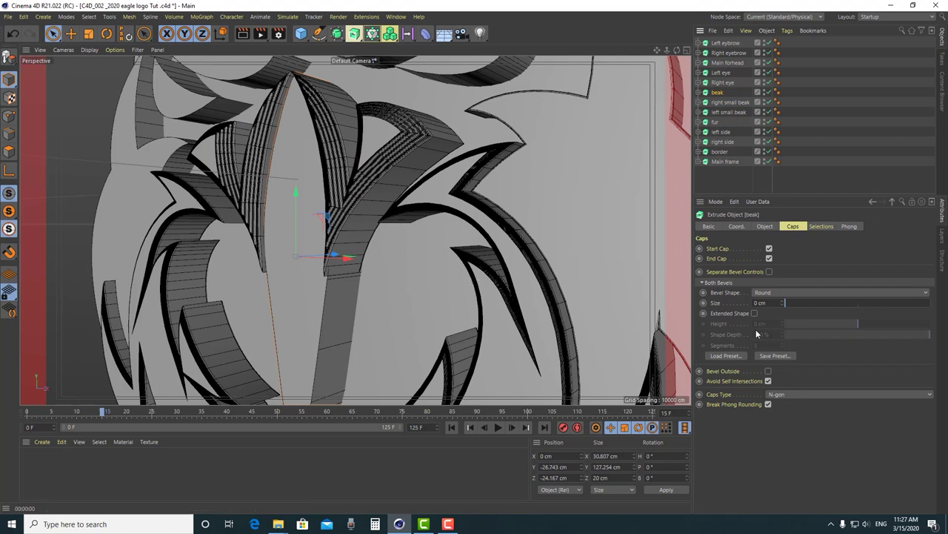
Switch the beak's bevel shape to Curve and set its size to 16.41 cm
{"action": "key", "text": "alt+s"}
{"action": "left_click", "coordinate": [9, 193]}
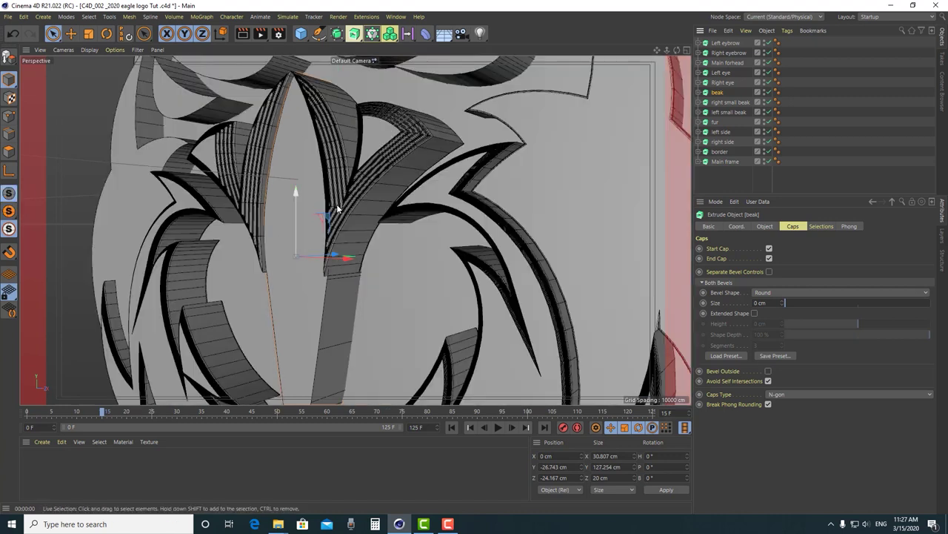
{"action": "left_click", "coordinate": [775, 293]}
{"action": "left_click", "coordinate": [772, 313]}
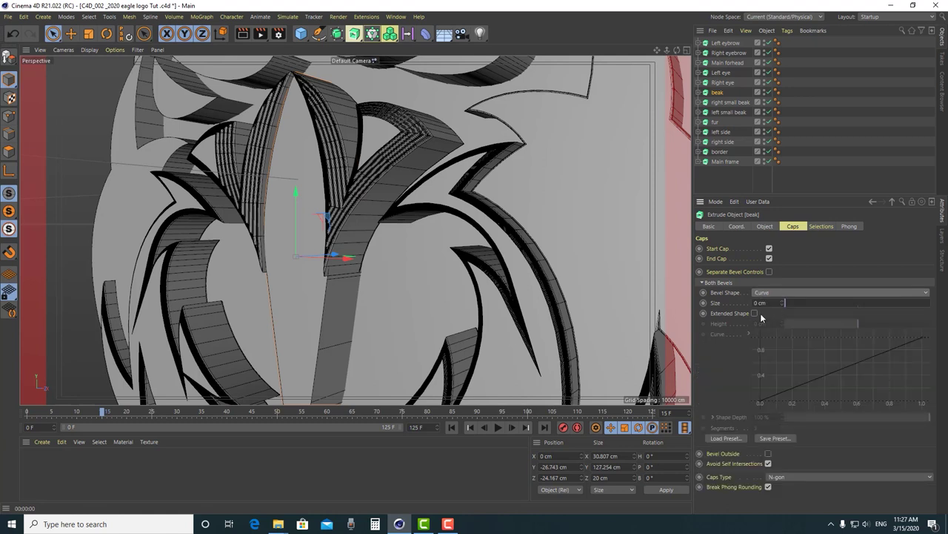
{"action": "mouse_move", "coordinate": [787, 303]}
{"action": "left_mouse_down"}
{"action": "mouse_move", "coordinate": [808, 302]}
{"action": "mouse_move", "coordinate": [800, 307]}
{"action": "left_mouse_up"}
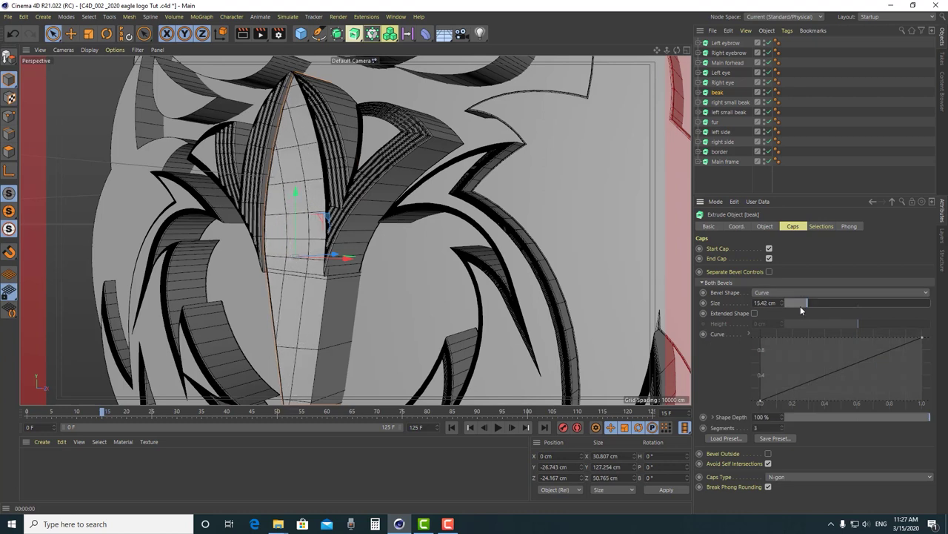
{"action": "scroll", "coordinate": [412, 302], "scroll_direction": "up", "scroll_amount": 2}
{"action": "scroll", "coordinate": [391, 283], "scroll_direction": "down", "scroll_amount": 2}
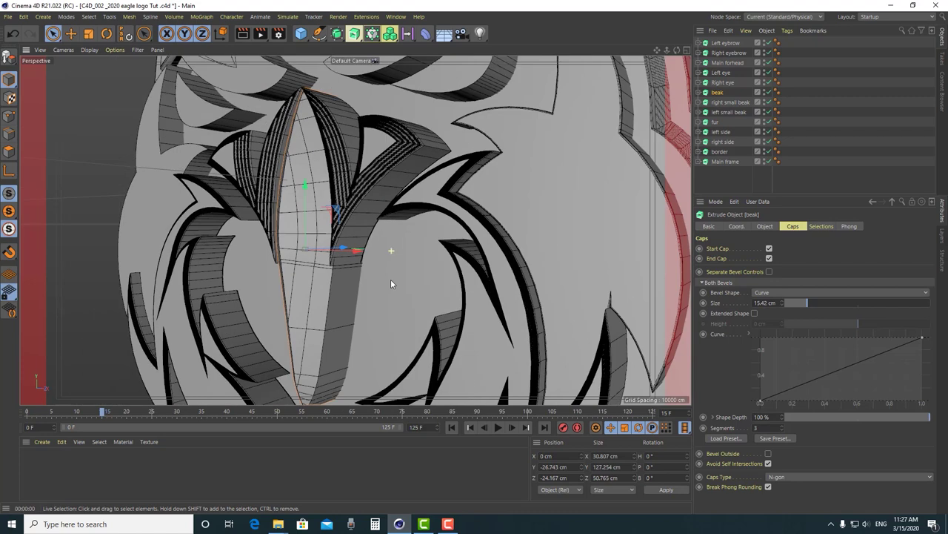
{"action": "left_click_drag", "start_coordinate": [363, 260], "coordinate": [422, 280], "text": "alt"}
{"action": "left_click_drag", "start_coordinate": [319, 144], "coordinate": [529, 277], "text": "alt"}
{"action": "left_click", "coordinate": [763, 303]}
{"action": "type", "text": "16.41"}
{"action": "key", "text": "Return"}
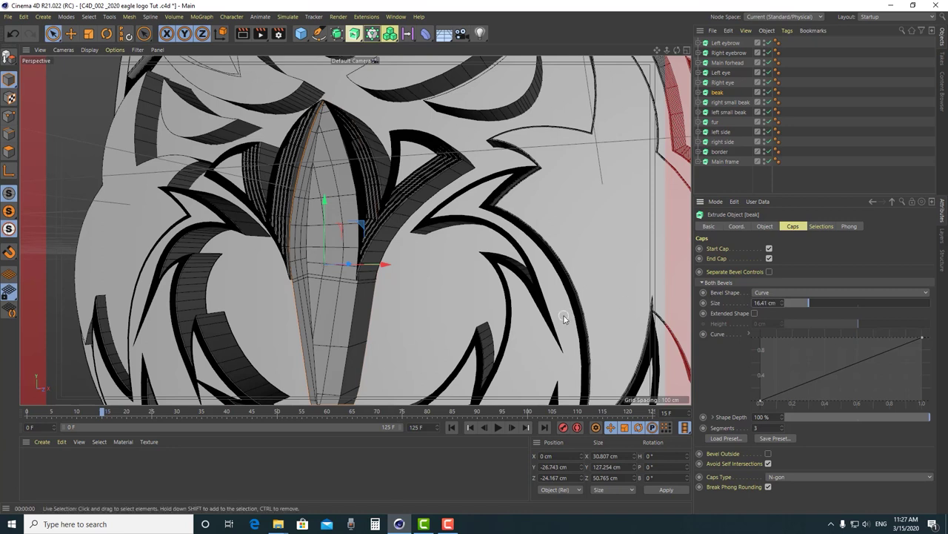
Bow the beak's bevel curve outward via its handles, with 15 segments and negative shape depth
{"action": "left_click", "coordinate": [761, 403]}
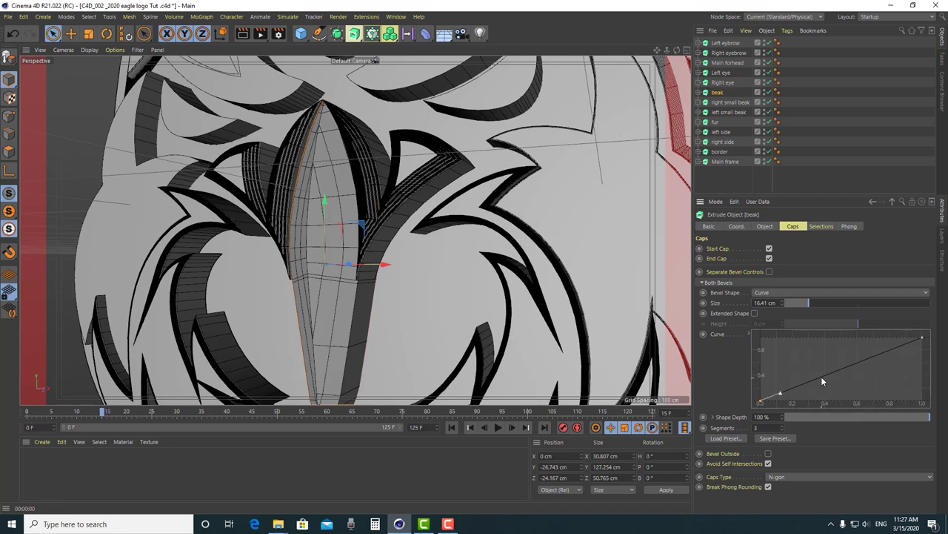
{"action": "left_click_drag", "start_coordinate": [782, 395], "coordinate": [775, 365]}
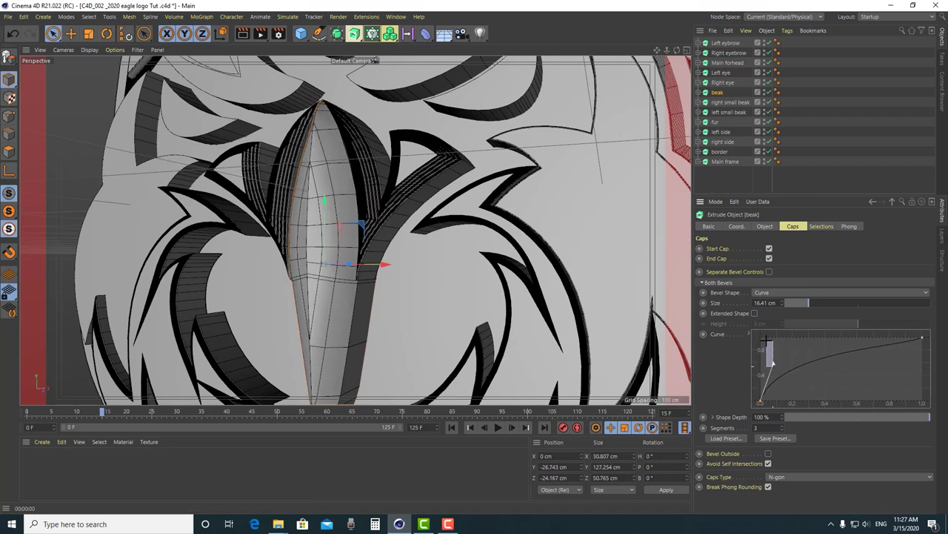
{"action": "left_click_drag", "start_coordinate": [774, 365], "coordinate": [804, 363]}
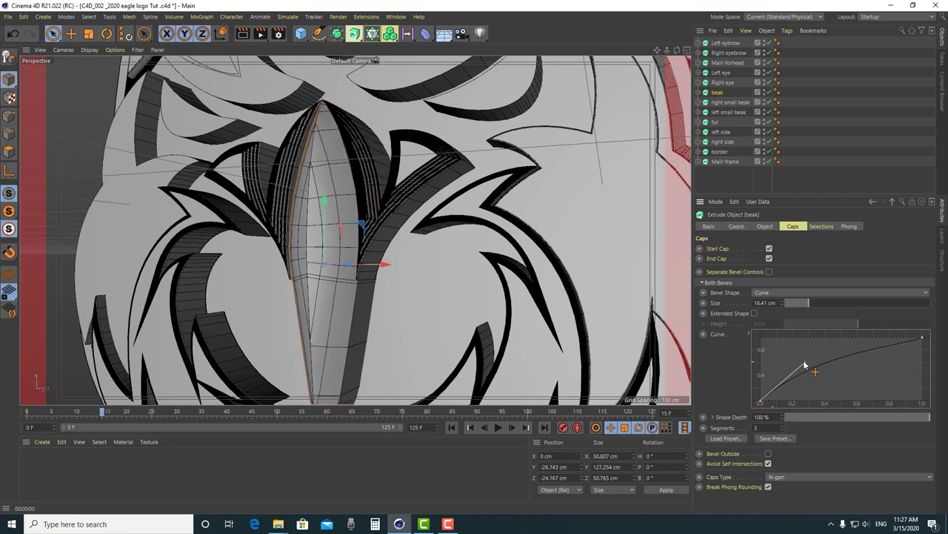
{"action": "left_click", "coordinate": [903, 346]}
{"action": "left_click_drag", "start_coordinate": [903, 346], "coordinate": [898, 358]}
{"action": "left_click_drag", "start_coordinate": [346, 294], "coordinate": [292, 289], "text": "alt"}
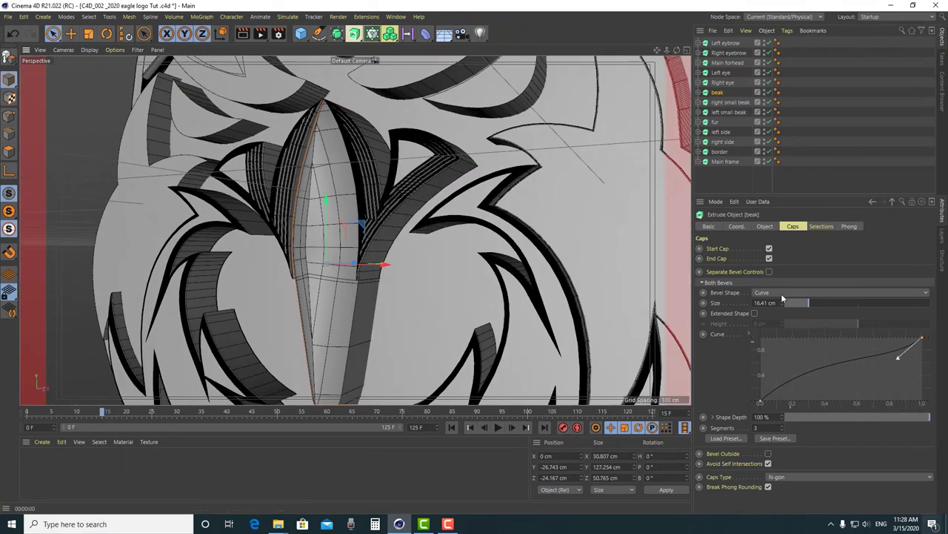
{"action": "left_click_drag", "start_coordinate": [761, 401], "coordinate": [804, 364]}
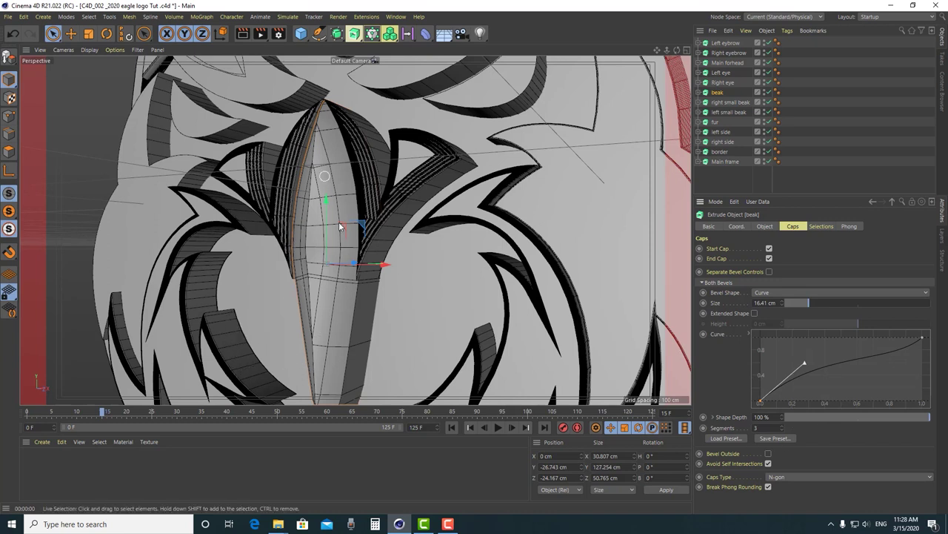
{"action": "left_click", "coordinate": [756, 427]}
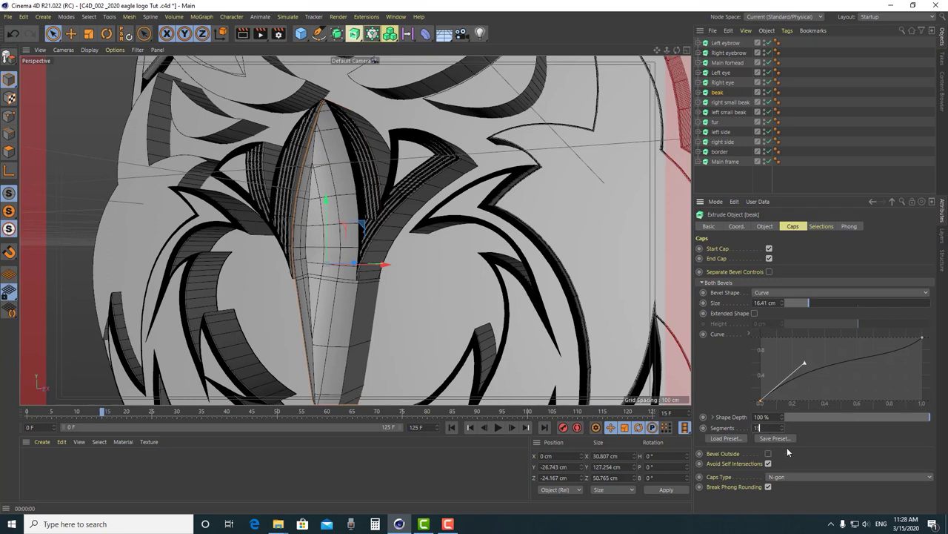
{"action": "left_click", "coordinate": [829, 419]}
Try several bevel shape depth values for the beak, then set it to 100%
{"action": "mouse_move", "coordinate": [329, 293]}
{"action": "left_mouse_down", "text": "alt"}
{"action": "mouse_move", "coordinate": [418, 307]}
{"action": "mouse_move", "coordinate": [409, 335]}
{"action": "mouse_move", "coordinate": [402, 198]}
{"action": "mouse_move", "coordinate": [345, 298]}
{"action": "left_mouse_up", "text": "alt"}
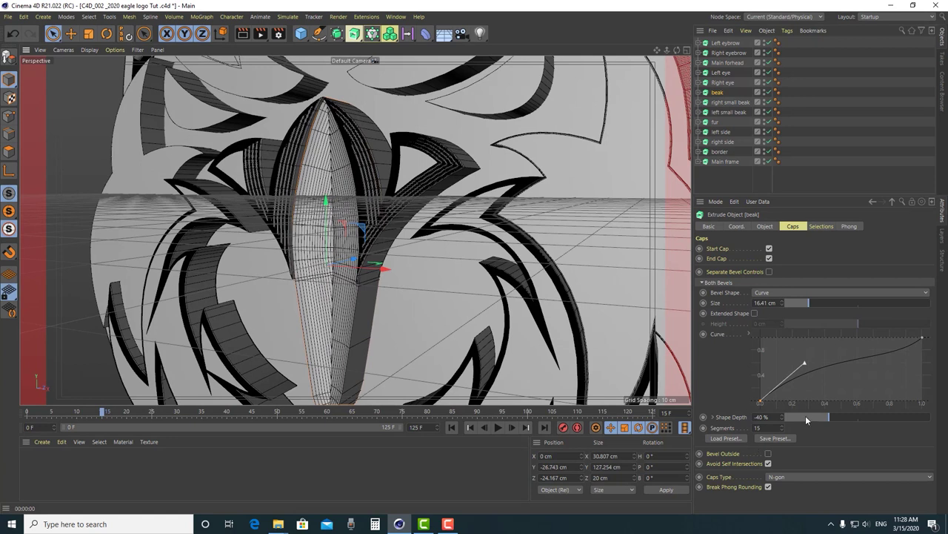
{"action": "mouse_move", "coordinate": [805, 365]}
{"action": "left_mouse_down"}
{"action": "mouse_move", "coordinate": [796, 327]}
{"action": "mouse_move", "coordinate": [836, 407]}
{"action": "mouse_move", "coordinate": [806, 356]}
{"action": "left_mouse_up"}
{"action": "left_click_drag", "start_coordinate": [827, 417], "coordinate": [862, 417]}
{"action": "left_click", "coordinate": [757, 417]}
{"action": "type", "text": "100"}
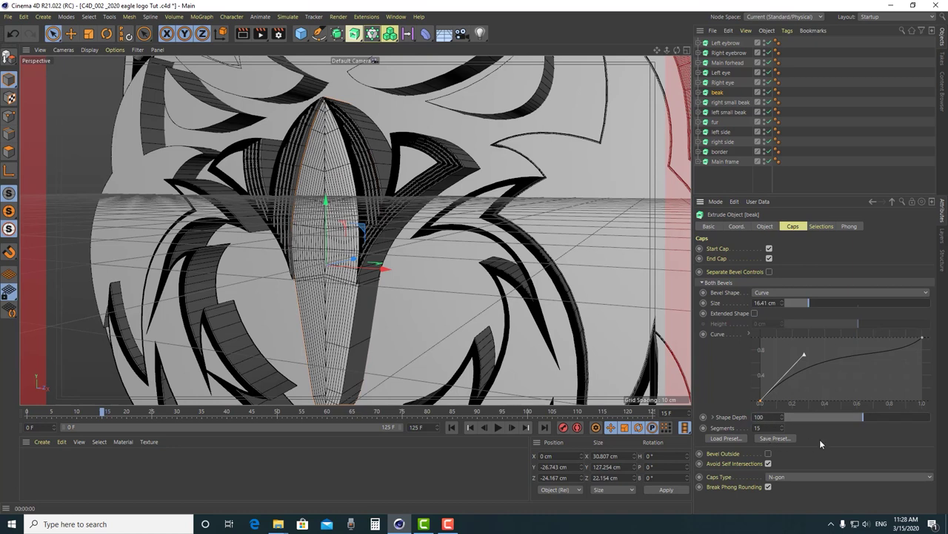
{"action": "key", "text": "Return"}
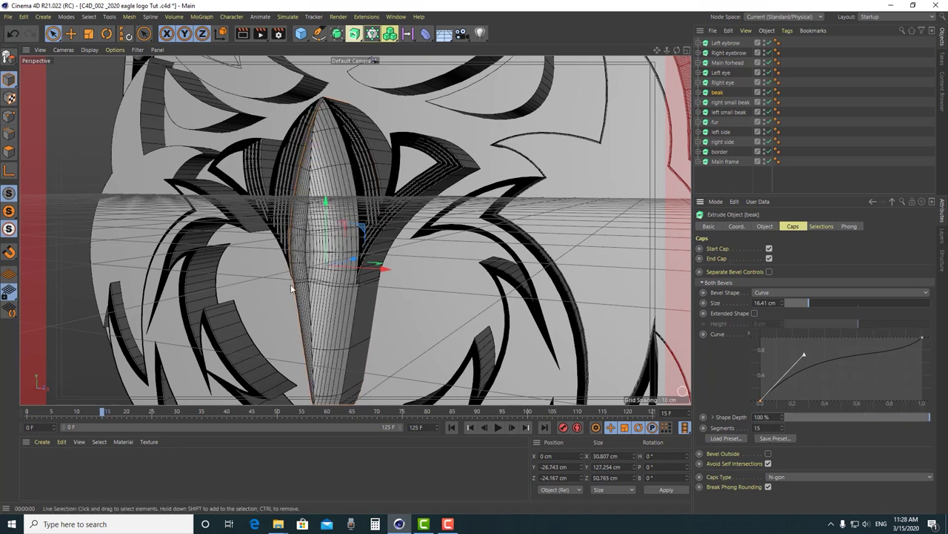
Render to check the beak, then drag its curve points into a smooth rising arc
{"action": "left_click_drag", "start_coordinate": [383, 303], "coordinate": [335, 152], "text": "alt"}
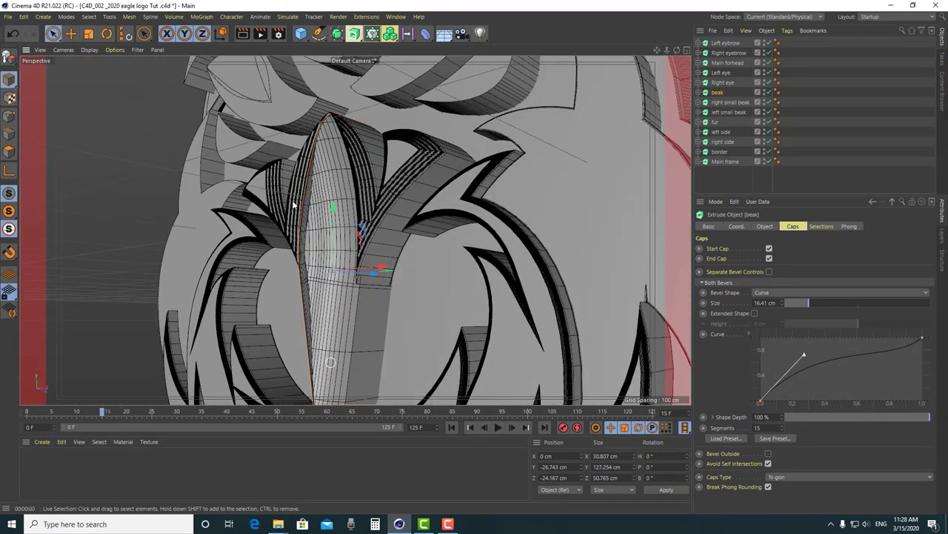
{"action": "left_click", "coordinate": [242, 37]}
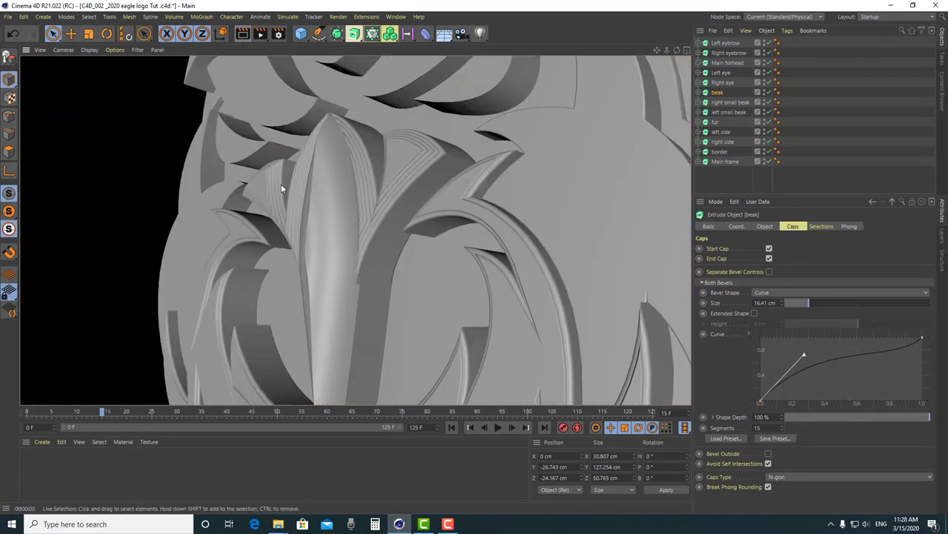
{"action": "left_click_drag", "start_coordinate": [330, 256], "coordinate": [363, 267], "text": "alt"}
{"action": "mouse_move", "coordinate": [805, 359]}
{"action": "left_mouse_down"}
{"action": "mouse_move", "coordinate": [799, 342]}
{"action": "mouse_move", "coordinate": [809, 358]}
{"action": "left_mouse_up"}
{"action": "left_click_drag", "start_coordinate": [897, 359], "coordinate": [884, 353]}
{"action": "left_click_drag", "start_coordinate": [807, 361], "coordinate": [811, 365]}
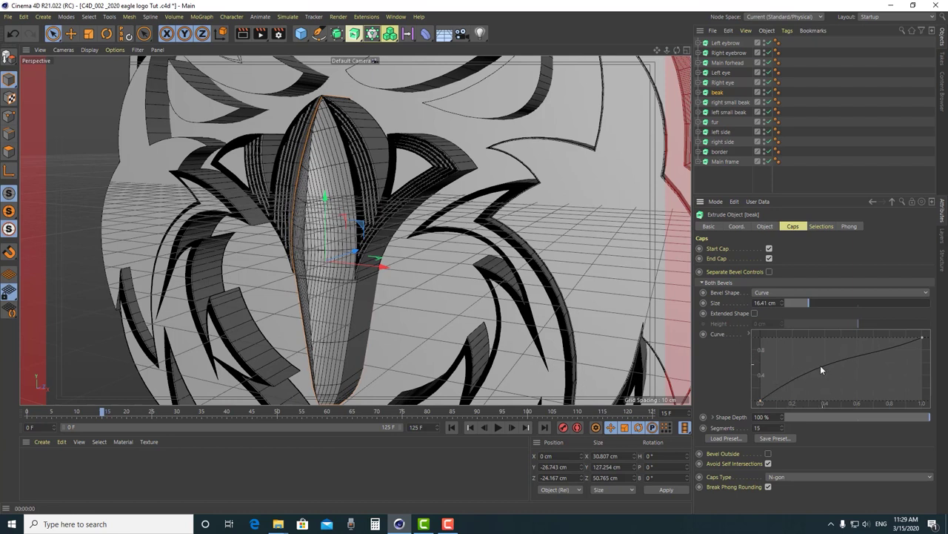
Add control points to the beak's bevel curve and drag one into place
{"action": "left_click", "coordinate": [822, 367]}
{"action": "key", "text": "ctrl+z"}
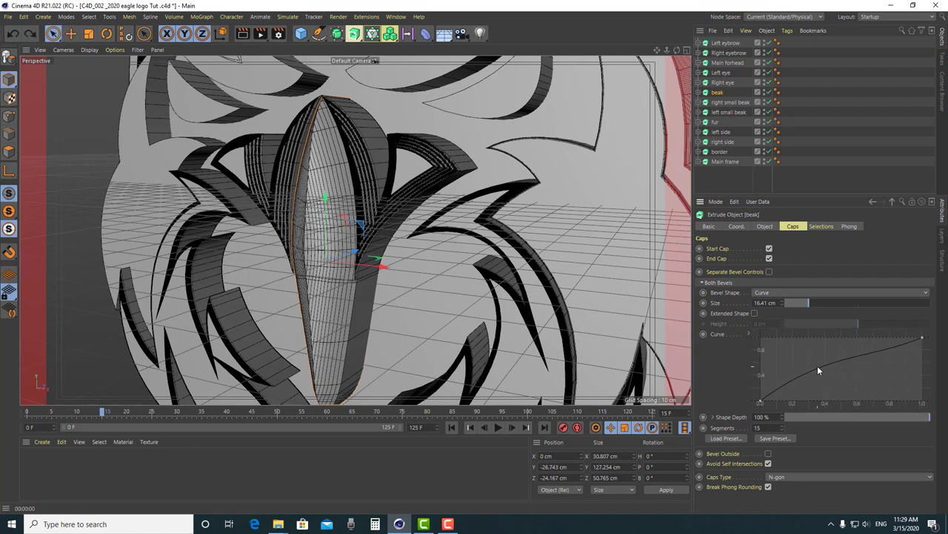
{"action": "left_click", "coordinate": [819, 366]}
{"action": "left_click_drag", "start_coordinate": [821, 372], "coordinate": [845, 359]}
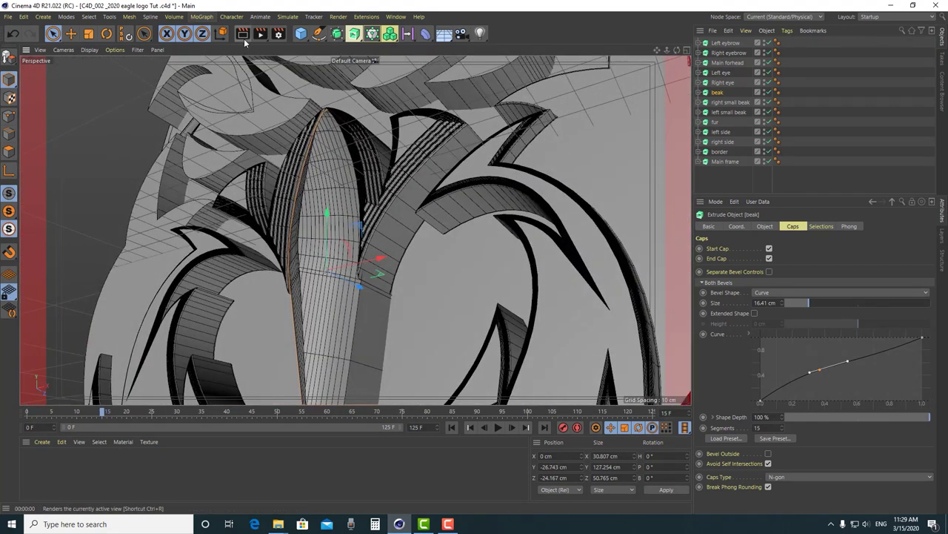
Render test previews of the beak bevel and orbit around the logo to inspect it
{"action": "left_click", "coordinate": [244, 35]}
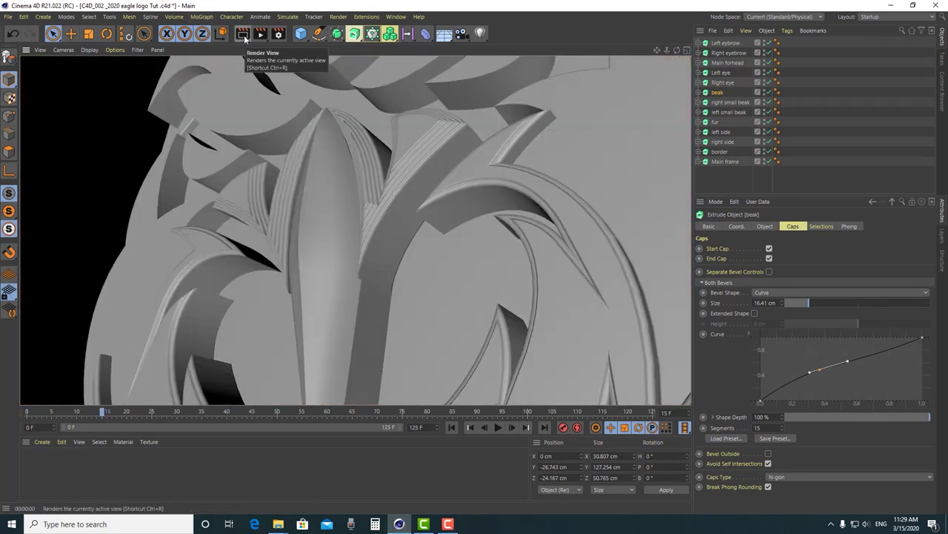
{"action": "left_click", "coordinate": [357, 281]}
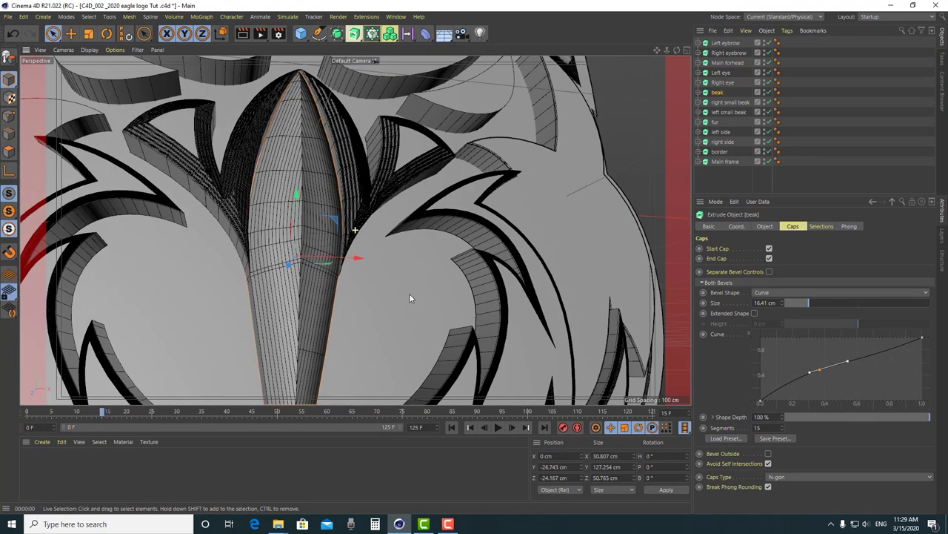
{"action": "left_click", "coordinate": [244, 34]}
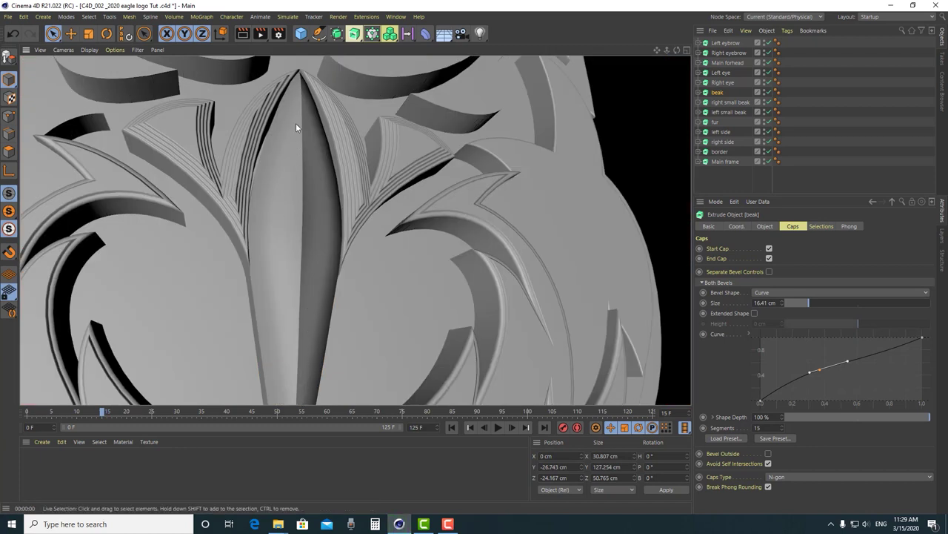
{"action": "left_click", "coordinate": [315, 280]}
{"action": "left_click_drag", "start_coordinate": [315, 280], "coordinate": [294, 327], "text": "alt"}
{"action": "scroll", "coordinate": [308, 375], "scroll_direction": "down", "scroll_amount": 3}
{"action": "scroll", "coordinate": [314, 296], "scroll_direction": "up", "scroll_amount": 5}
{"action": "middle_click_drag", "start_coordinate": [335, 327], "coordinate": [336, 264], "text": "alt"}
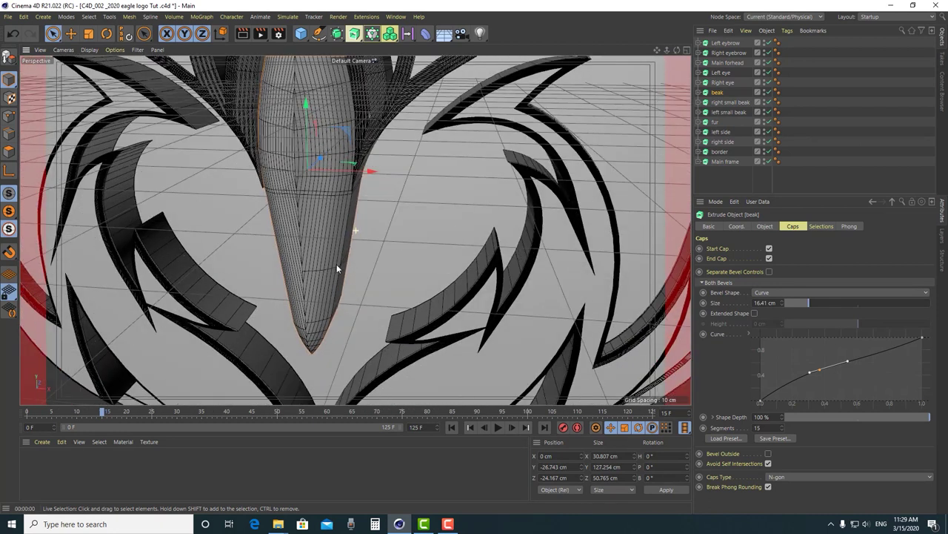
{"action": "left_click_drag", "start_coordinate": [336, 264], "coordinate": [330, 278], "text": "alt"}
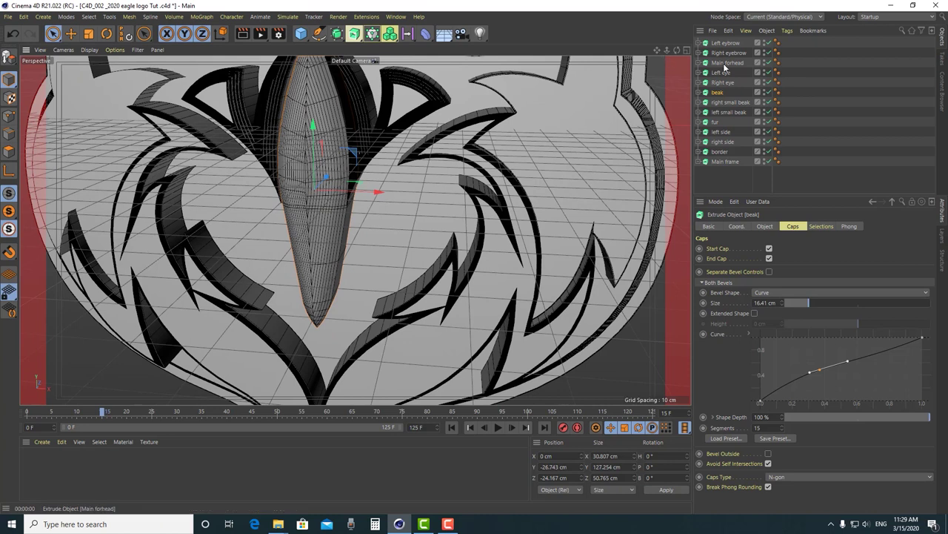
{"action": "left_click", "coordinate": [502, 228]}
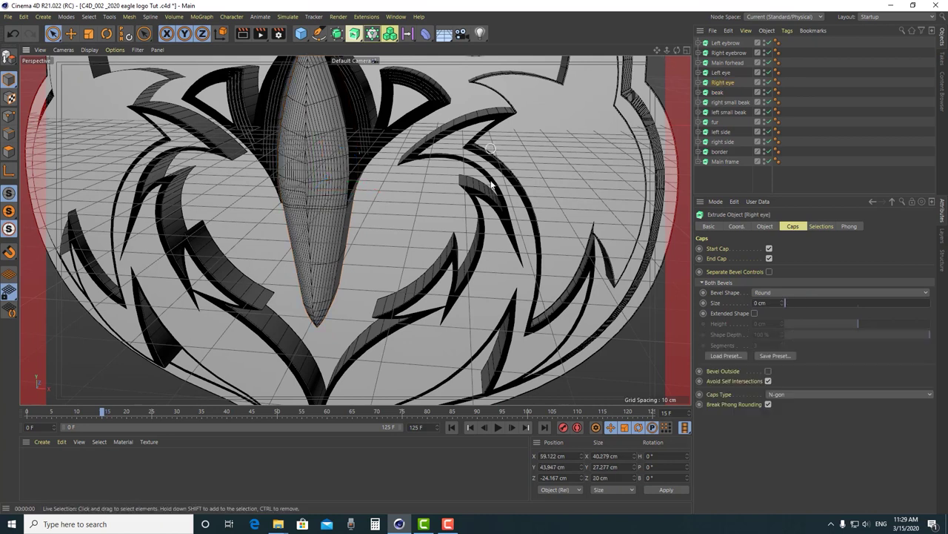
Switch the Right eye's bevel shape to Curve and set its size to 2.9 cm
{"action": "scroll", "coordinate": [502, 228], "scroll_direction": "up", "scroll_amount": 5}
{"action": "left_click_drag", "start_coordinate": [486, 242], "coordinate": [463, 234], "text": "alt"}
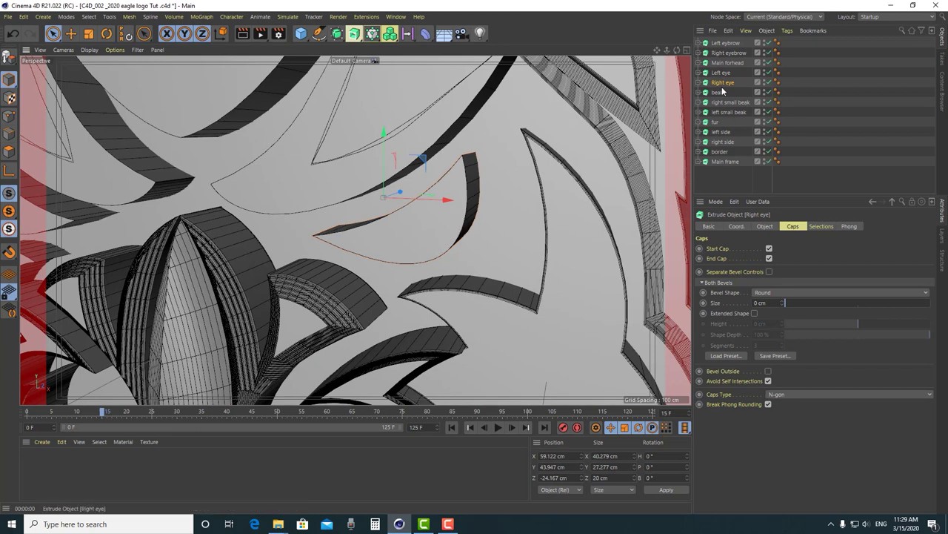
{"action": "left_click", "coordinate": [770, 292]}
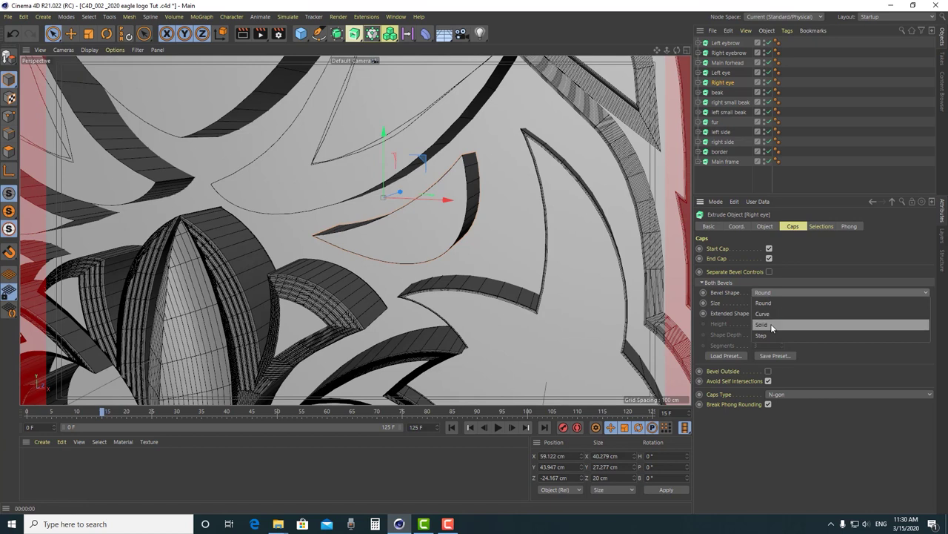
{"action": "left_click", "coordinate": [775, 315]}
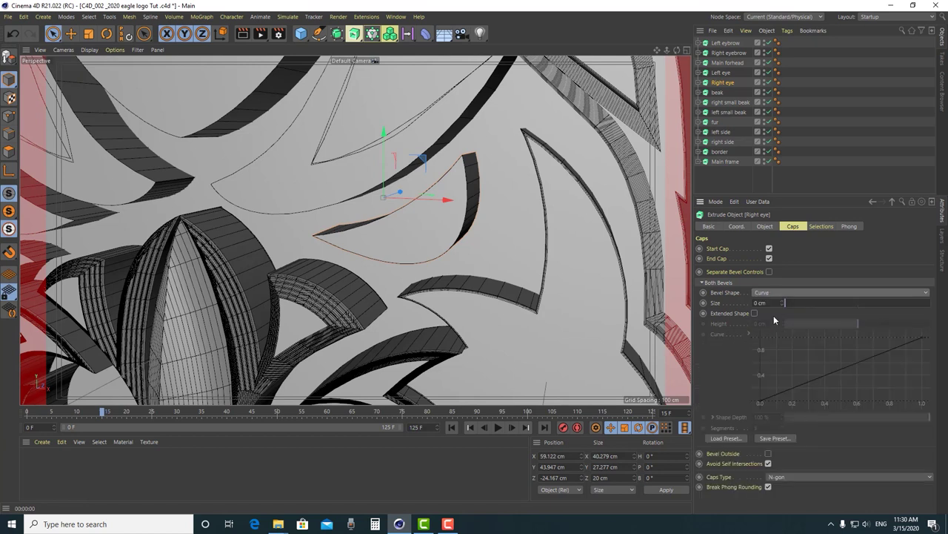
{"action": "left_click", "coordinate": [764, 302]}
{"action": "type", "text": "2.9"}
{"action": "key", "text": "Return"}
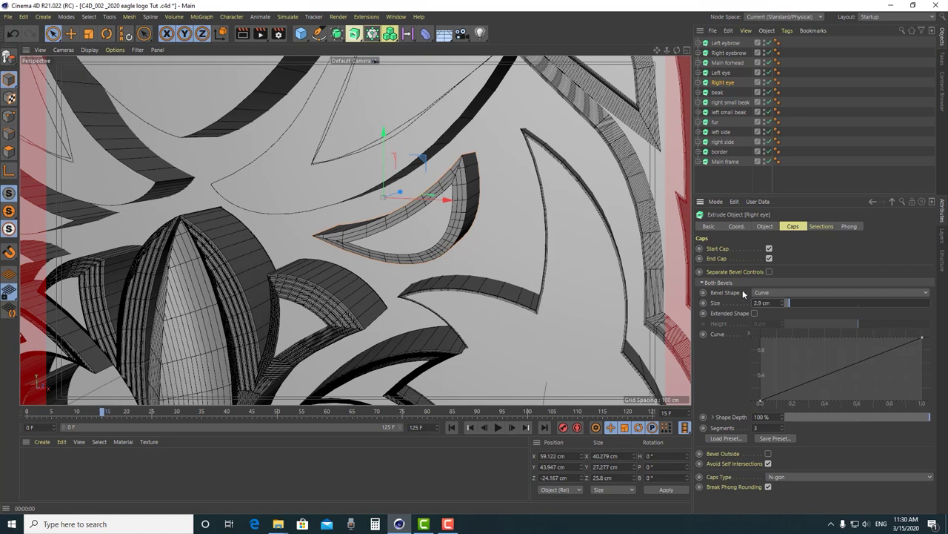
Add two points to the Right eye's bevel curve and drag them into a peak and a dip
{"action": "left_click", "coordinate": [761, 403]}
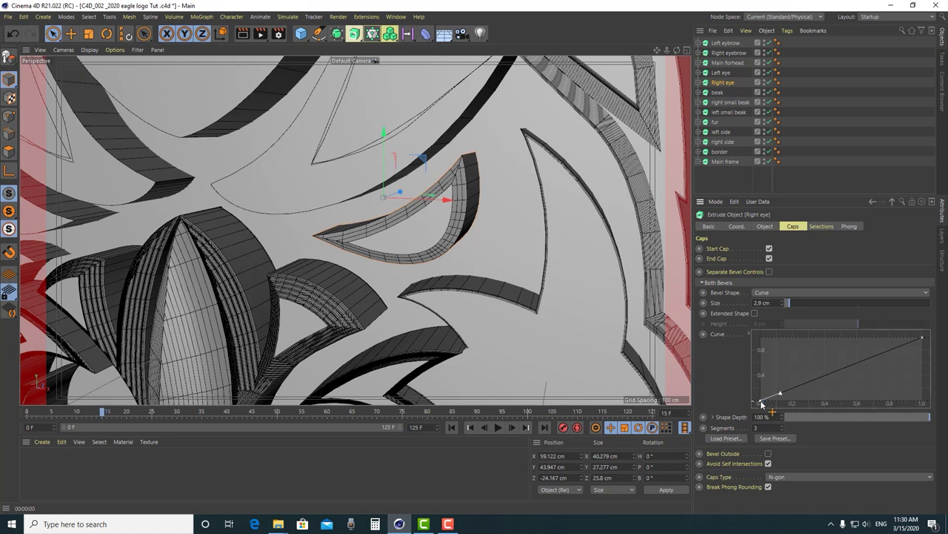
{"action": "scroll", "coordinate": [460, 223], "scroll_direction": "up", "scroll_amount": 3}
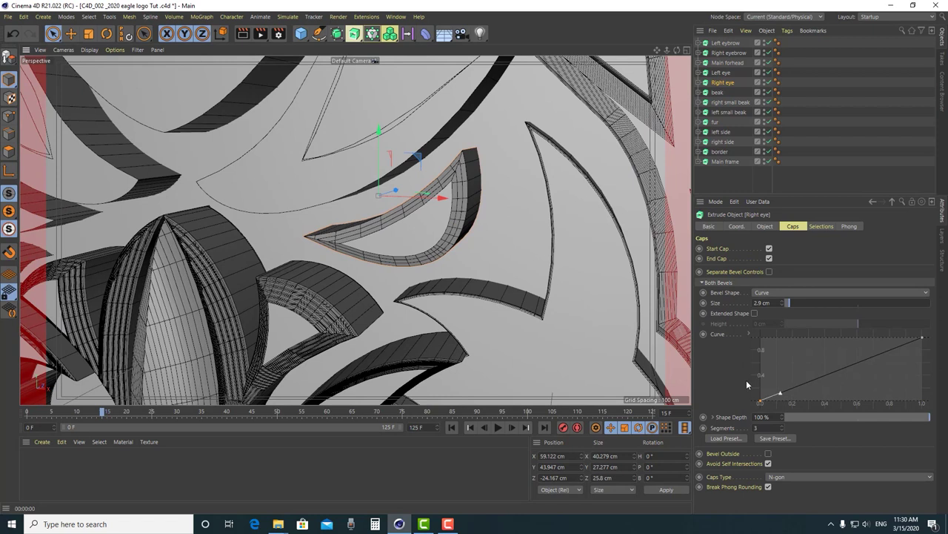
{"action": "left_click", "coordinate": [808, 380], "text": "ctrl"}
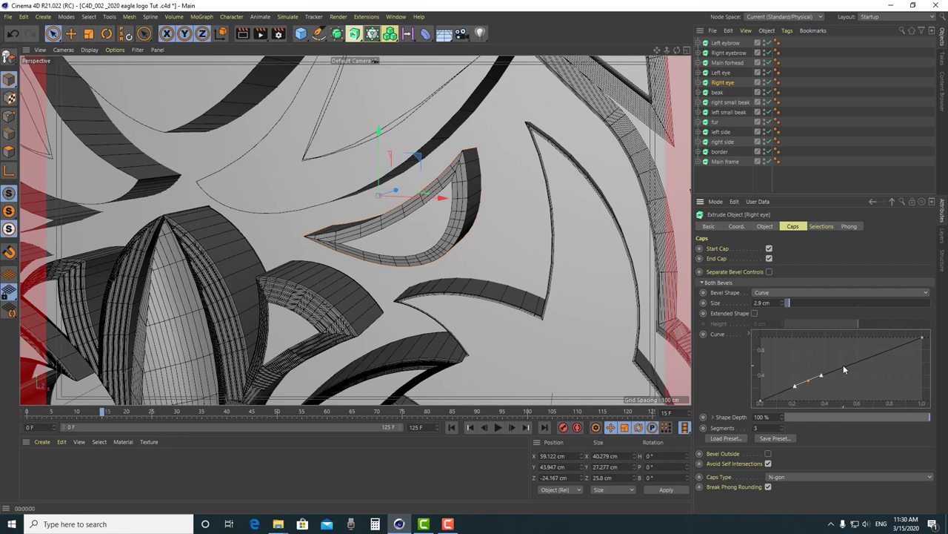
{"action": "left_click", "coordinate": [843, 366], "text": "ctrl"}
{"action": "mouse_move", "coordinate": [809, 381]}
{"action": "left_mouse_down"}
{"action": "mouse_move", "coordinate": [798, 345]}
{"action": "mouse_move", "coordinate": [800, 368]}
{"action": "mouse_move", "coordinate": [824, 380]}
{"action": "left_mouse_up"}
{"action": "left_click_drag", "start_coordinate": [875, 353], "coordinate": [860, 376]}
{"action": "mouse_move", "coordinate": [484, 262]}
{"action": "right_mouse_down", "text": "alt"}
{"action": "mouse_move", "coordinate": [482, 216]}
{"action": "mouse_move", "coordinate": [483, 226]}
{"action": "right_mouse_up", "text": "alt"}
{"action": "left_click_drag", "start_coordinate": [860, 374], "coordinate": [855, 381]}
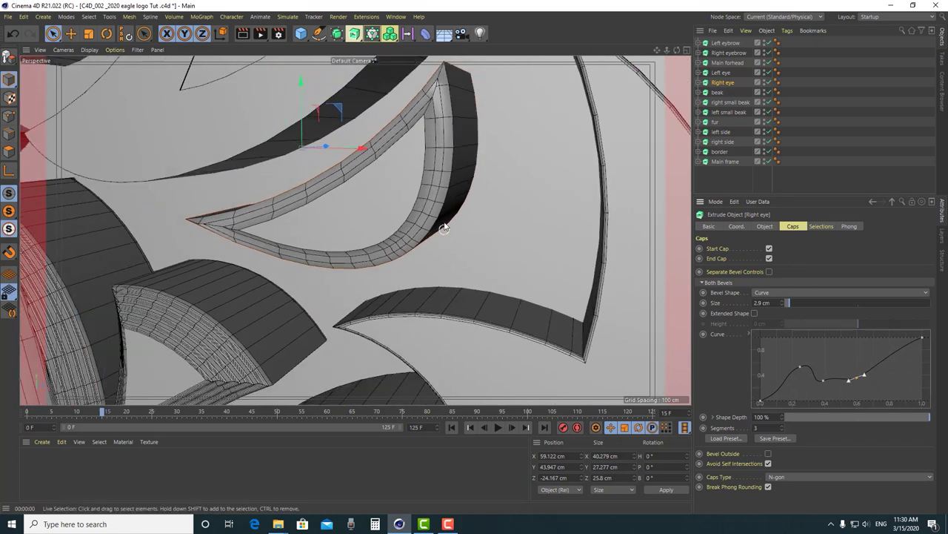
{"action": "mouse_move", "coordinate": [420, 220]}
{"action": "left_mouse_down", "text": "alt"}
{"action": "mouse_move", "coordinate": [497, 233]}
{"action": "mouse_move", "coordinate": [481, 197]}
{"action": "mouse_move", "coordinate": [412, 217]}
{"action": "left_mouse_up", "text": "alt"}
Add another profile point, reshape the upper part of the curve, and preview the eye in a render
{"action": "left_click", "coordinate": [881, 360], "text": "ctrl"}
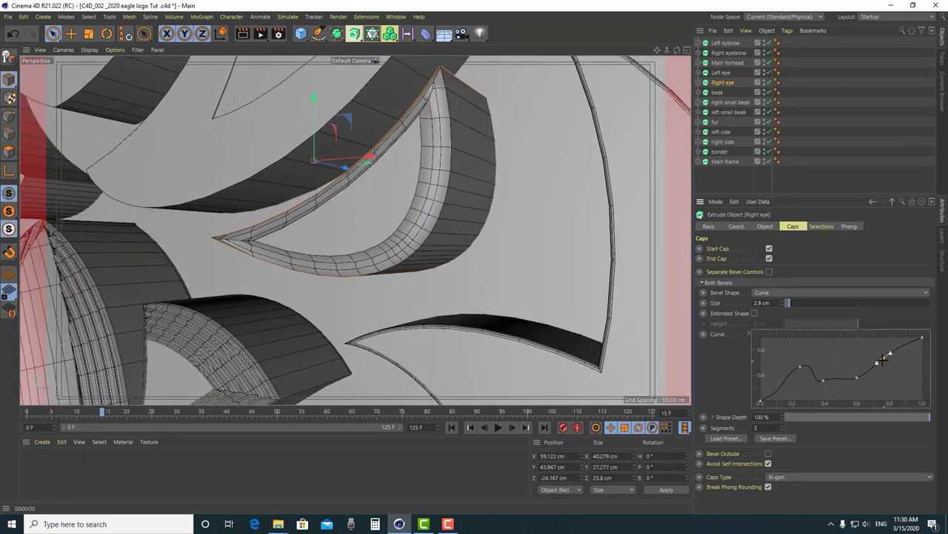
{"action": "left_click_drag", "start_coordinate": [886, 360], "coordinate": [892, 349]}
{"action": "left_click", "coordinate": [823, 380]}
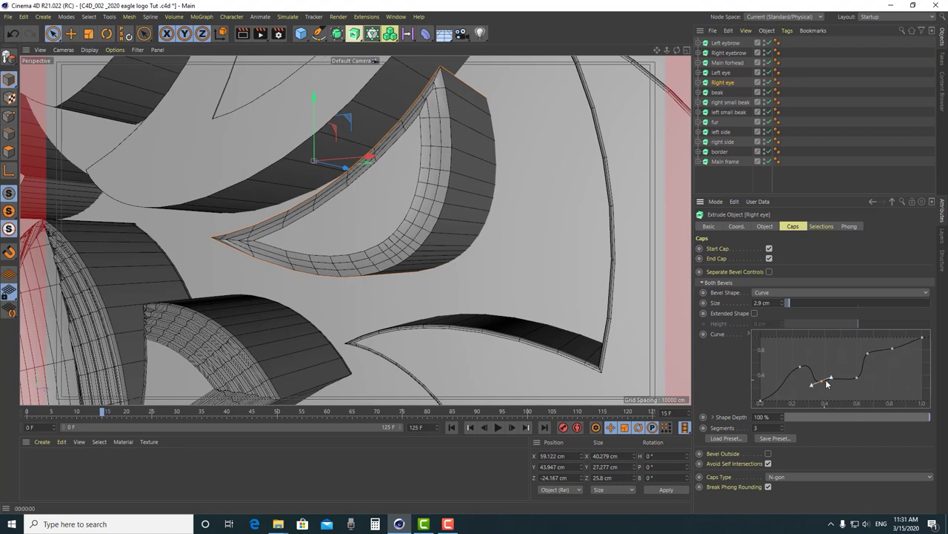
{"action": "mouse_move", "coordinate": [823, 380]}
{"action": "left_mouse_down"}
{"action": "mouse_move", "coordinate": [800, 366]}
{"action": "mouse_move", "coordinate": [824, 366]}
{"action": "left_mouse_up"}
{"action": "left_click_drag", "start_coordinate": [542, 263], "coordinate": [519, 193], "text": "alt"}
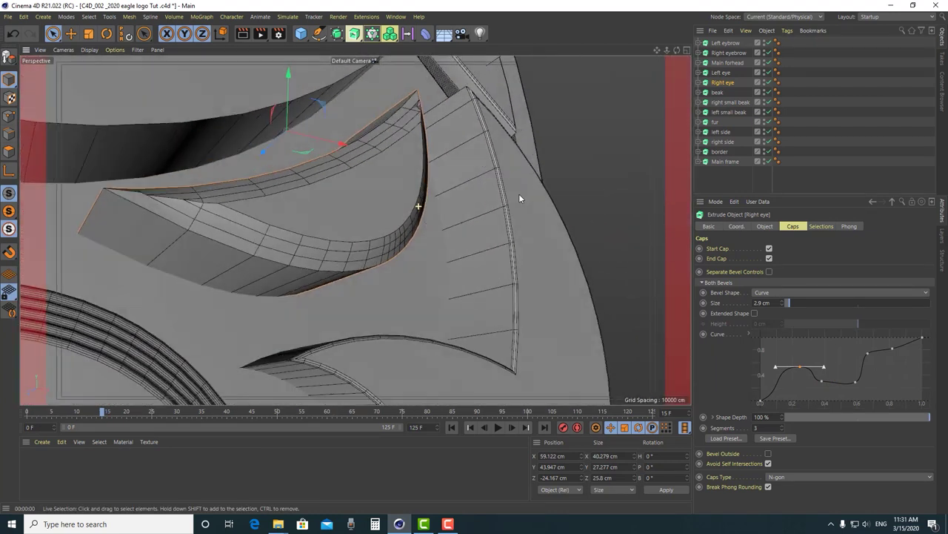
{"action": "left_click", "coordinate": [243, 34]}
Refine the bevel profile with a new point on the rising part and a lowered peak, then re-render
{"action": "left_click", "coordinate": [412, 147]}
{"action": "mouse_move", "coordinate": [801, 366]}
{"action": "left_mouse_down"}
{"action": "mouse_move", "coordinate": [796, 356]}
{"action": "mouse_move", "coordinate": [820, 384]}
{"action": "mouse_move", "coordinate": [847, 384]}
{"action": "mouse_move", "coordinate": [858, 354]}
{"action": "left_mouse_up"}
{"action": "left_click", "coordinate": [865, 355]}
{"action": "left_click", "coordinate": [892, 348]}
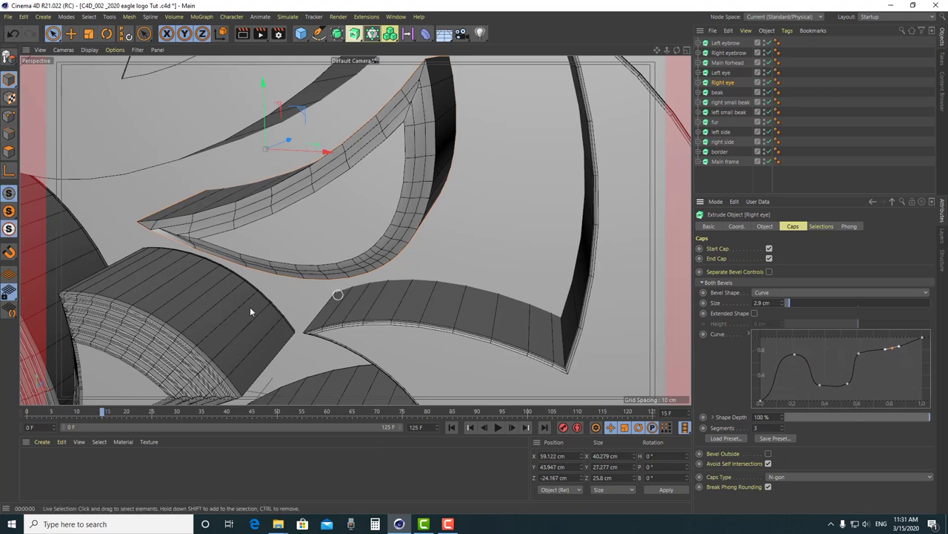
{"action": "left_click_drag", "start_coordinate": [249, 309], "coordinate": [371, 193], "text": "alt"}
{"action": "left_click", "coordinate": [771, 394], "text": "ctrl"}
{"action": "left_click_drag", "start_coordinate": [771, 394], "coordinate": [793, 367]}
{"action": "left_click_drag", "start_coordinate": [210, 269], "coordinate": [289, 118], "text": "alt"}
{"action": "left_click", "coordinate": [243, 34]}
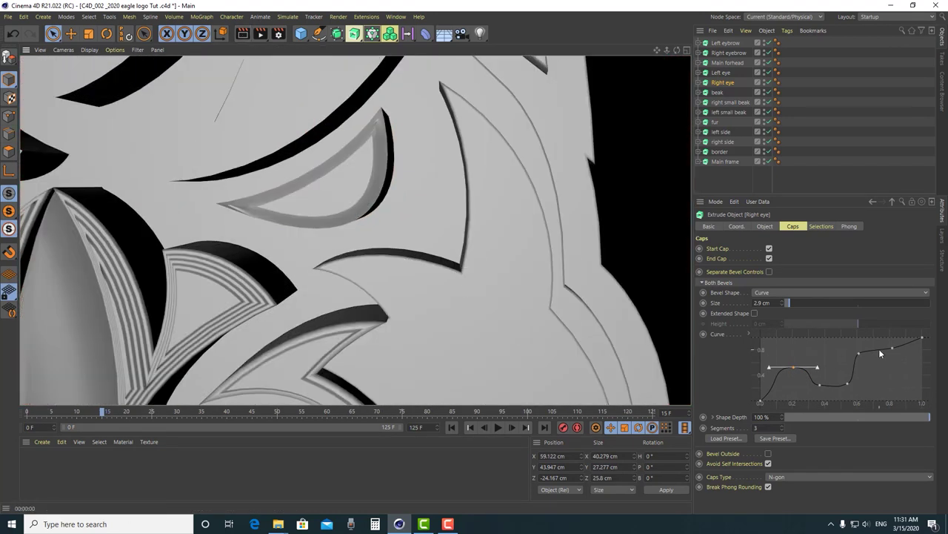
{"action": "left_click", "coordinate": [859, 353]}
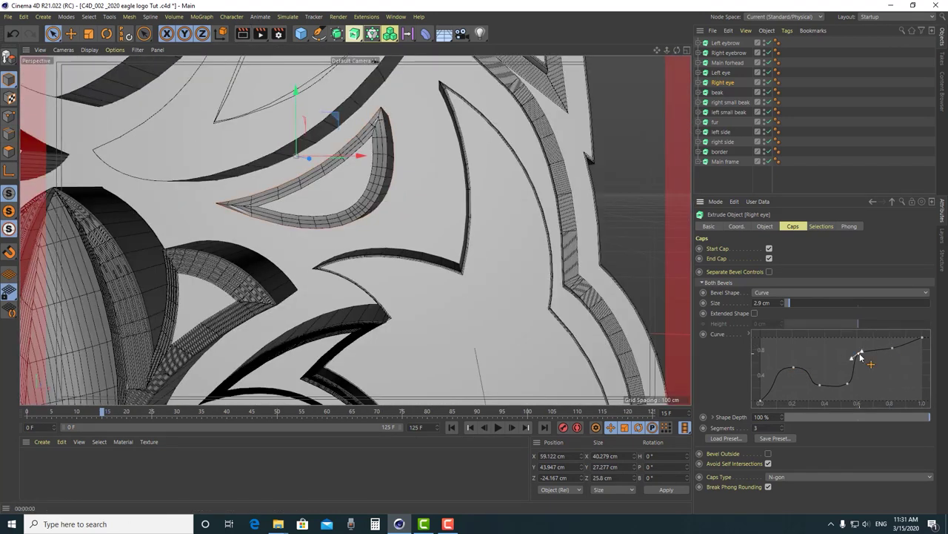
Level the upper points and tangents of the Right eye's bevel curve into a flat shelf, then render to check
{"action": "left_click_drag", "start_coordinate": [894, 351], "coordinate": [865, 354]}
{"action": "scroll", "coordinate": [444, 97], "scroll_direction": "up", "scroll_amount": 5}
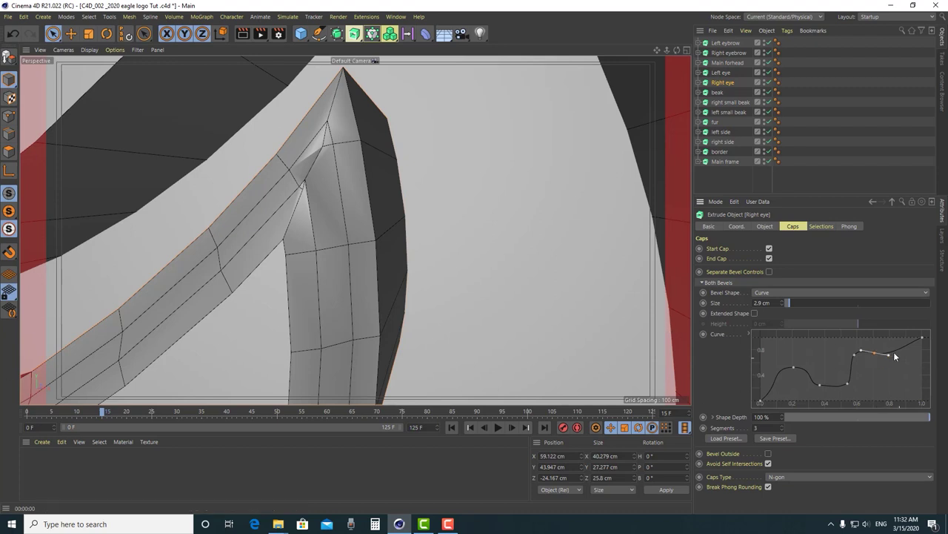
{"action": "mouse_move", "coordinate": [890, 357]}
{"action": "left_mouse_down"}
{"action": "mouse_move", "coordinate": [874, 352]}
{"action": "mouse_move", "coordinate": [875, 338]}
{"action": "mouse_move", "coordinate": [880, 354]}
{"action": "mouse_move", "coordinate": [892, 344]}
{"action": "mouse_move", "coordinate": [886, 331]}
{"action": "mouse_move", "coordinate": [892, 353]}
{"action": "mouse_move", "coordinate": [847, 370]}
{"action": "mouse_move", "coordinate": [853, 361]}
{"action": "mouse_move", "coordinate": [875, 369]}
{"action": "left_mouse_up"}
{"action": "left_click_drag", "start_coordinate": [445, 318], "coordinate": [341, 311], "text": "alt"}
{"action": "left_click_drag", "start_coordinate": [858, 370], "coordinate": [862, 346]}
{"action": "left_click_drag", "start_coordinate": [578, 348], "coordinate": [482, 224], "text": "alt"}
{"action": "left_click", "coordinate": [243, 34]}
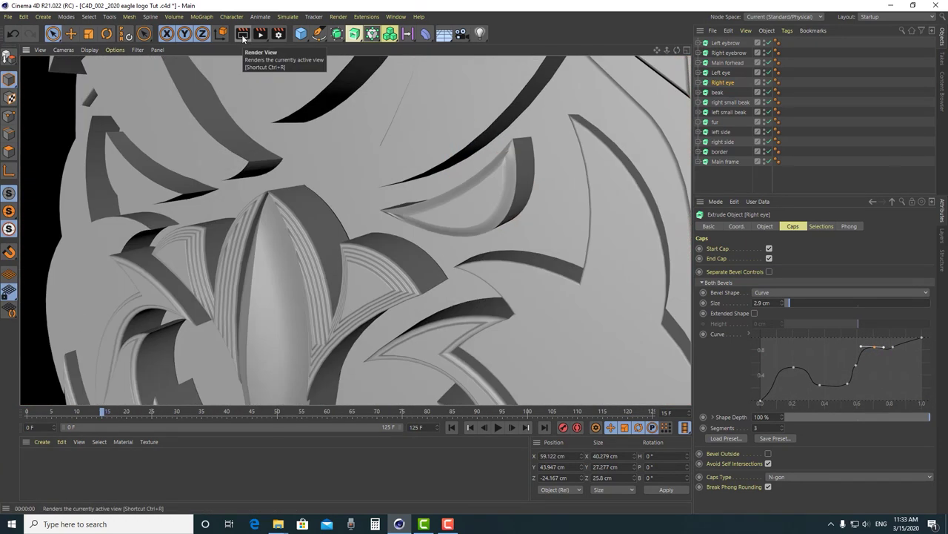
Save the Right eye's Caps bevel as a preset named 'eye egle'
{"action": "left_click", "coordinate": [721, 73]}
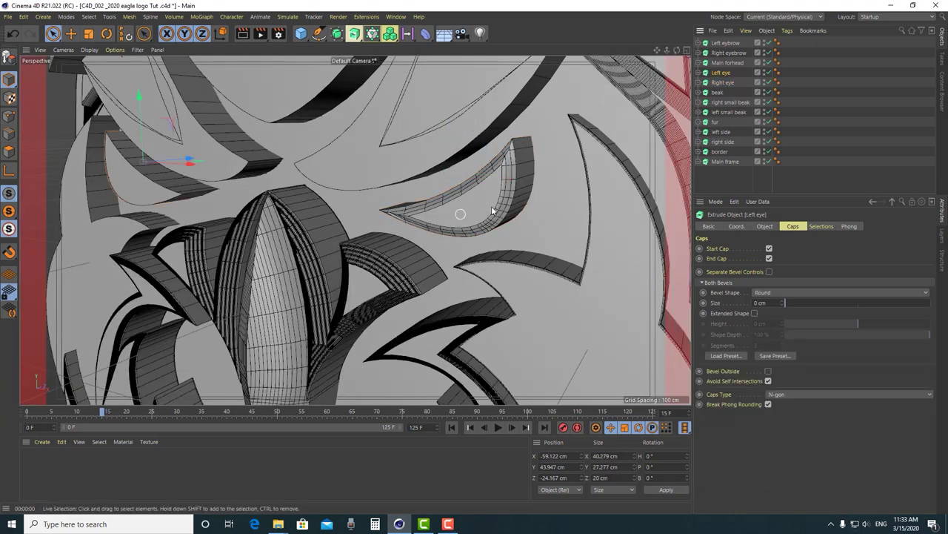
{"action": "left_click", "coordinate": [732, 82]}
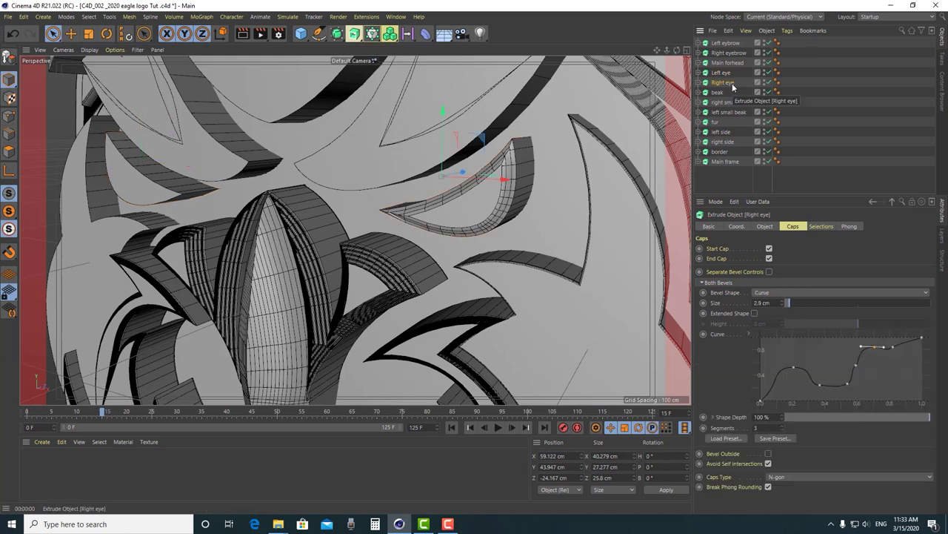
{"action": "left_click", "coordinate": [784, 438]}
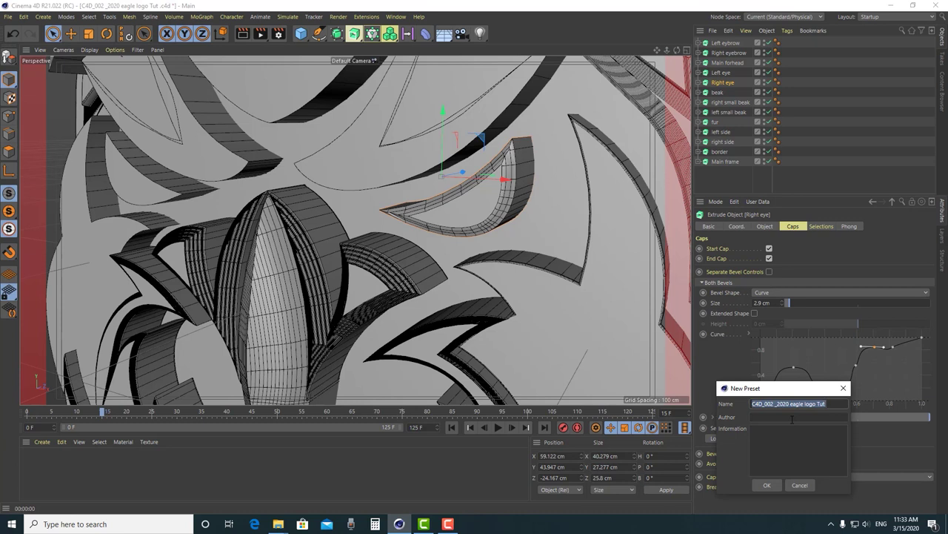
{"action": "type", "text": "eye egle"}
{"action": "left_click", "coordinate": [766, 486]}
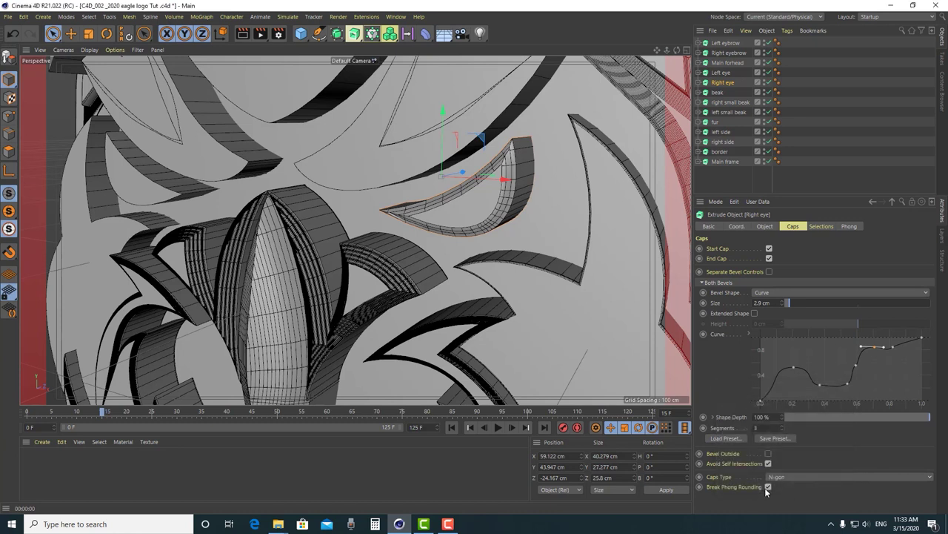
{"action": "left_click", "coordinate": [722, 72]}
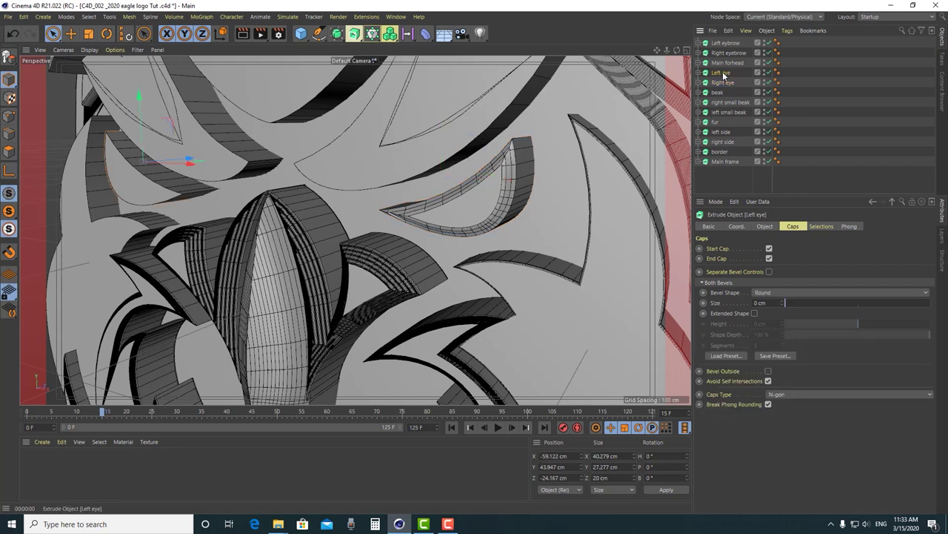
Load the 'eye egle' bevel preset onto the Left eye and check it in the viewport
{"action": "left_click", "coordinate": [725, 356]}
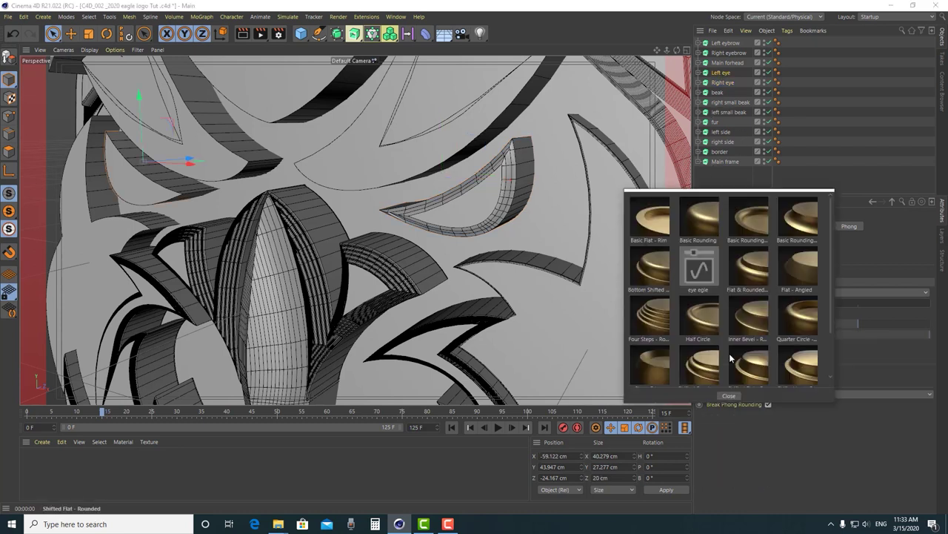
{"action": "double_click", "coordinate": [693, 269]}
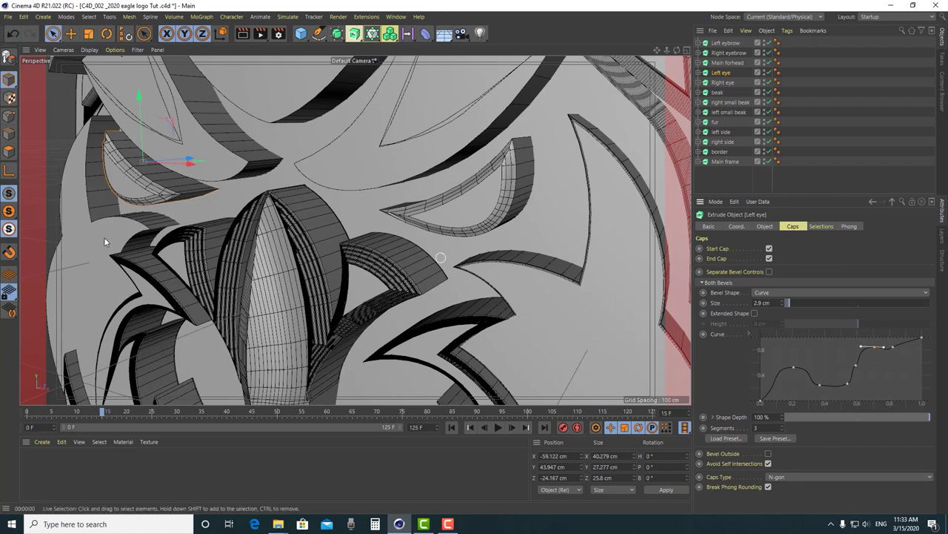
{"action": "scroll", "coordinate": [147, 173], "scroll_direction": "up", "scroll_amount": 2}
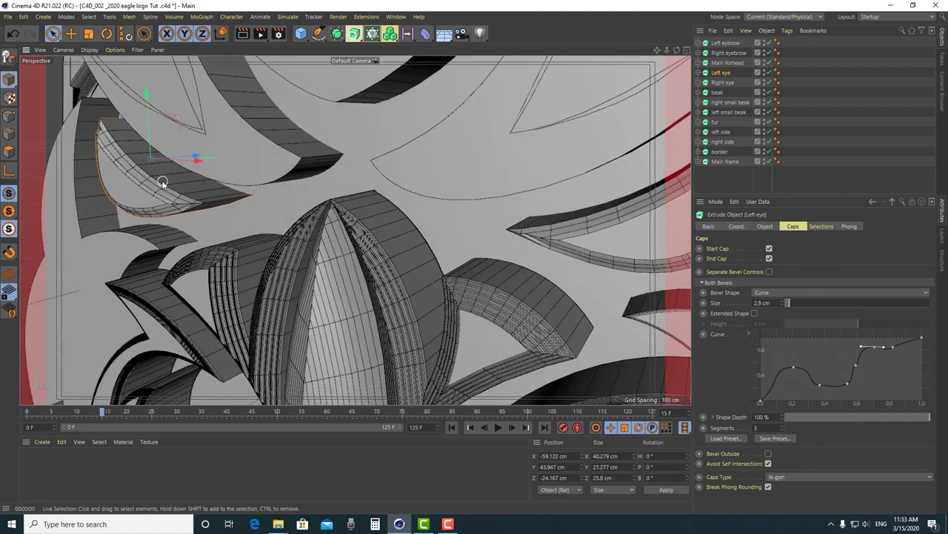
{"action": "left_click_drag", "start_coordinate": [162, 184], "coordinate": [348, 245], "text": "alt"}
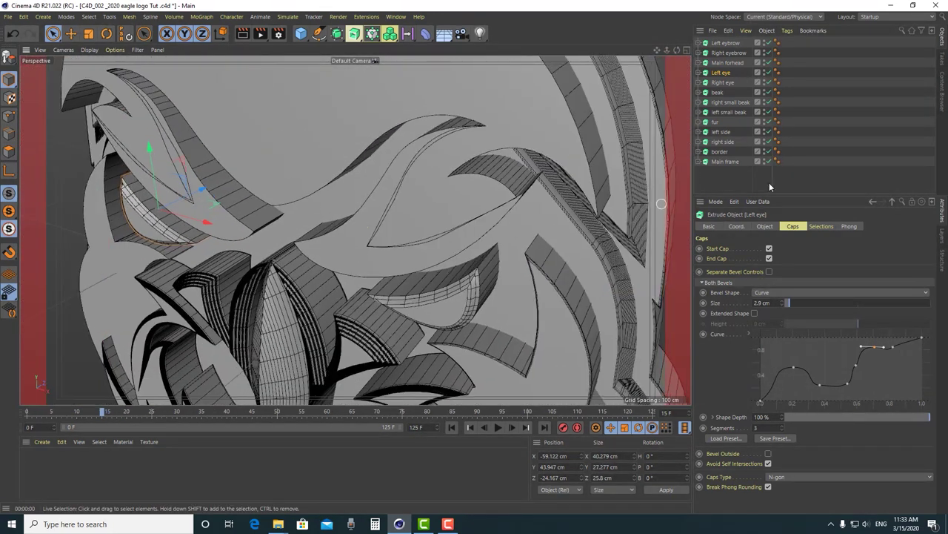
{"action": "left_click", "coordinate": [722, 63]}
{"action": "scroll", "coordinate": [519, 126], "scroll_direction": "down", "scroll_amount": 10}
{"action": "left_click_drag", "start_coordinate": [474, 123], "coordinate": [450, 169], "text": "alt"}
{"action": "scroll", "coordinate": [452, 163], "scroll_direction": "up", "scroll_amount": 4}
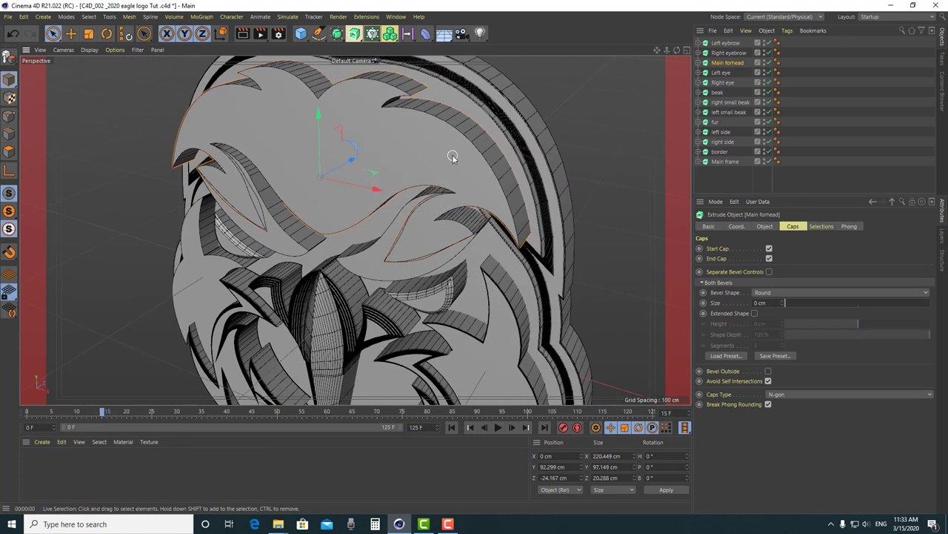
Set the Main forhead bevel shape to Curve with a 6 cm size
{"action": "left_click", "coordinate": [766, 293]}
{"action": "left_click", "coordinate": [772, 313]}
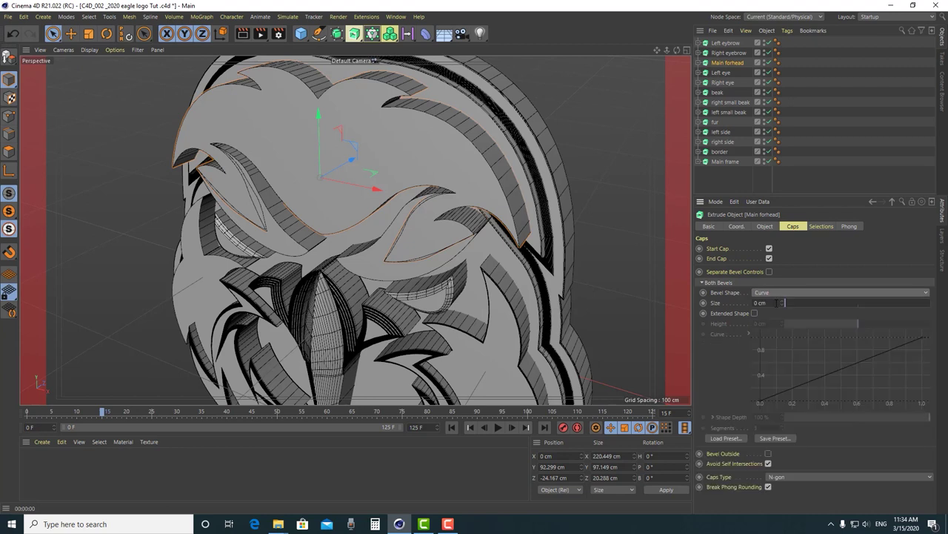
{"action": "left_click", "coordinate": [775, 302]}
{"action": "type", "text": "6"}
{"action": "key", "text": "Return"}
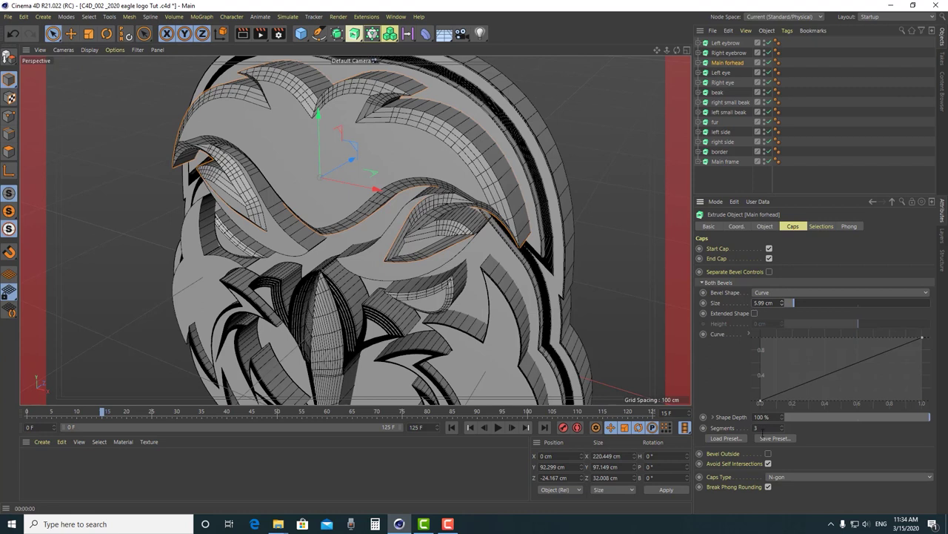
{"action": "scroll", "coordinate": [472, 167], "scroll_direction": "up", "scroll_amount": 2}
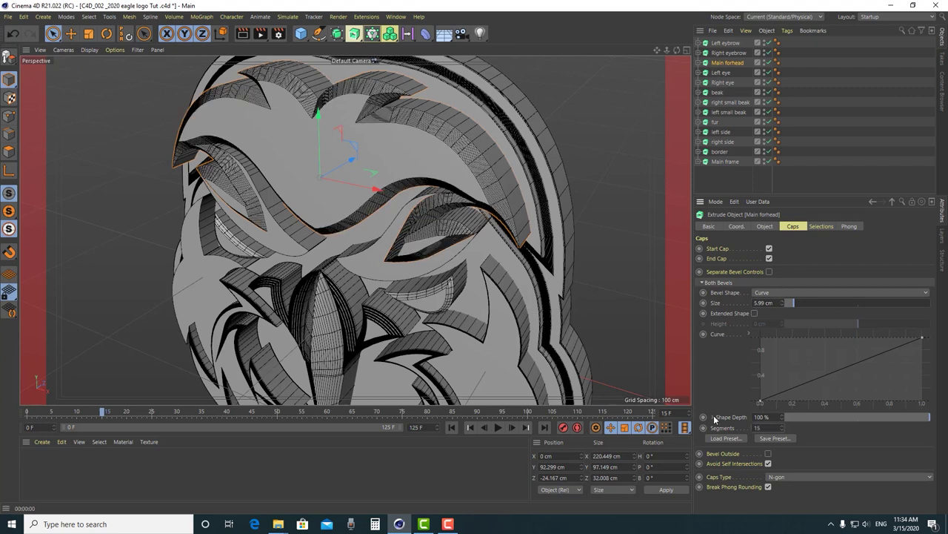
{"action": "scroll", "coordinate": [481, 169], "scroll_direction": "up", "scroll_amount": 3}
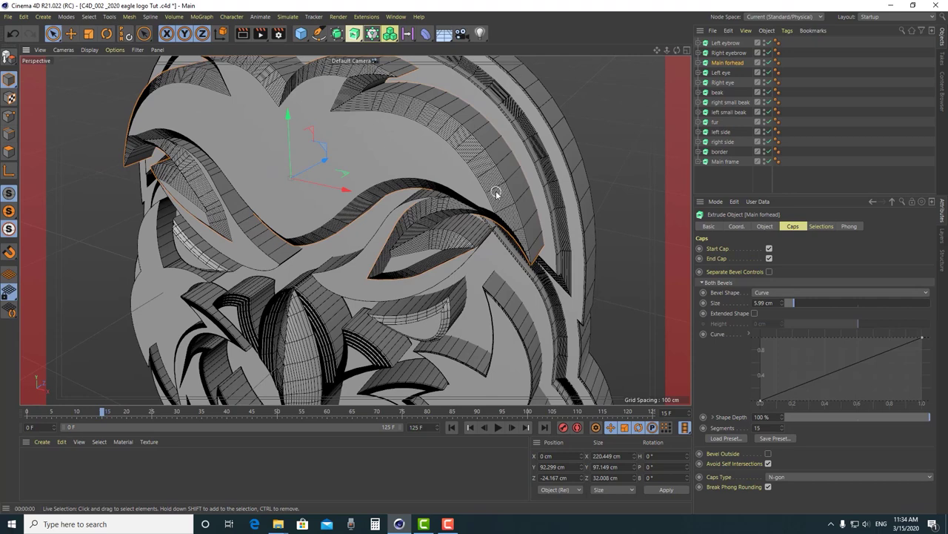
{"action": "scroll", "coordinate": [496, 194], "scroll_direction": "up", "scroll_amount": 6}
{"action": "scroll", "coordinate": [552, 132], "scroll_direction": "down", "scroll_amount": 6}
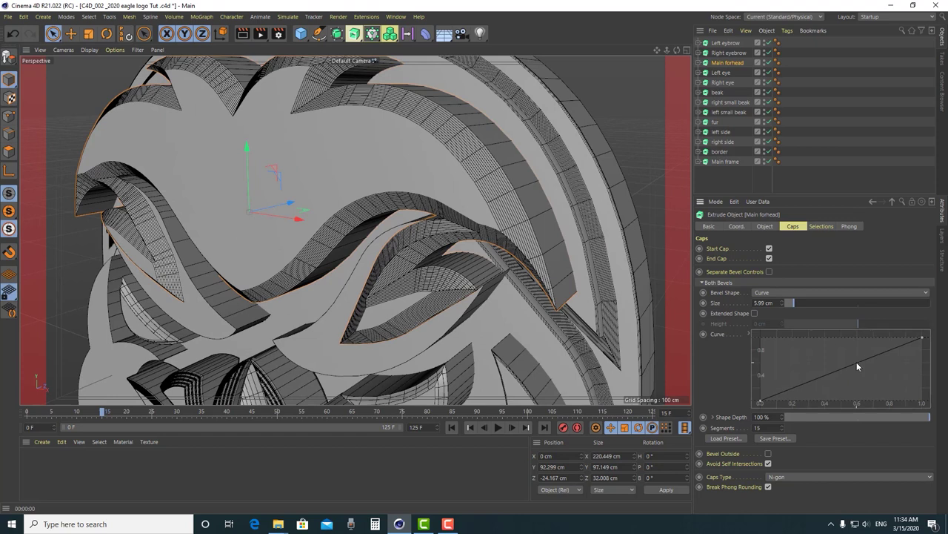
Drag the forehead's bevel curve points into a rise-dip-rise profile and preview it in a render
{"action": "left_click", "coordinate": [762, 402]}
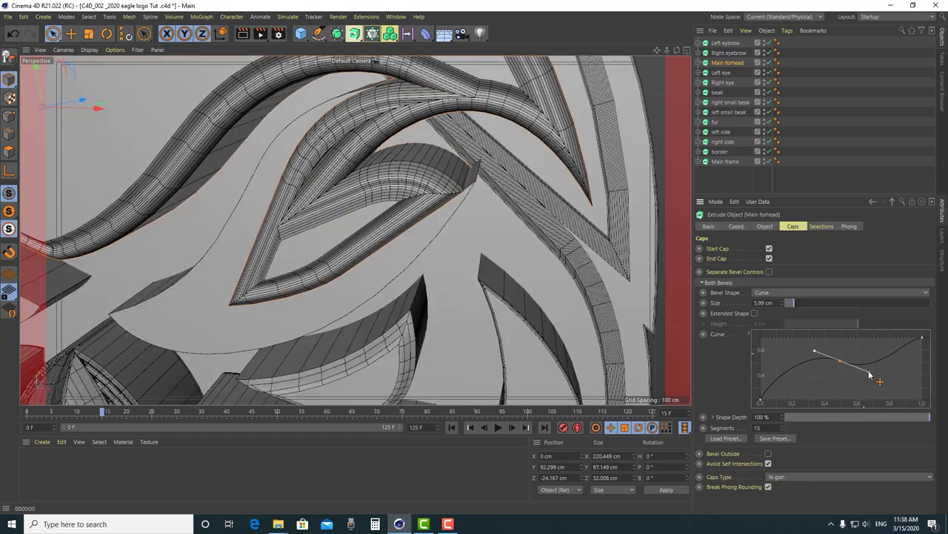
{"action": "mouse_move", "coordinate": [868, 370]}
{"action": "left_mouse_down"}
{"action": "mouse_move", "coordinate": [843, 362]}
{"action": "mouse_move", "coordinate": [870, 363]}
{"action": "left_mouse_up"}
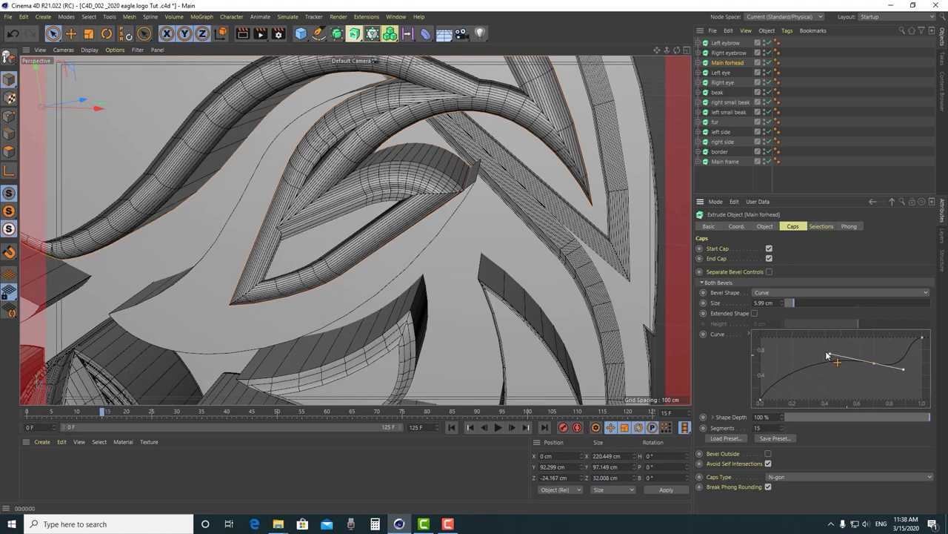
{"action": "left_click_drag", "start_coordinate": [922, 338], "coordinate": [799, 356]}
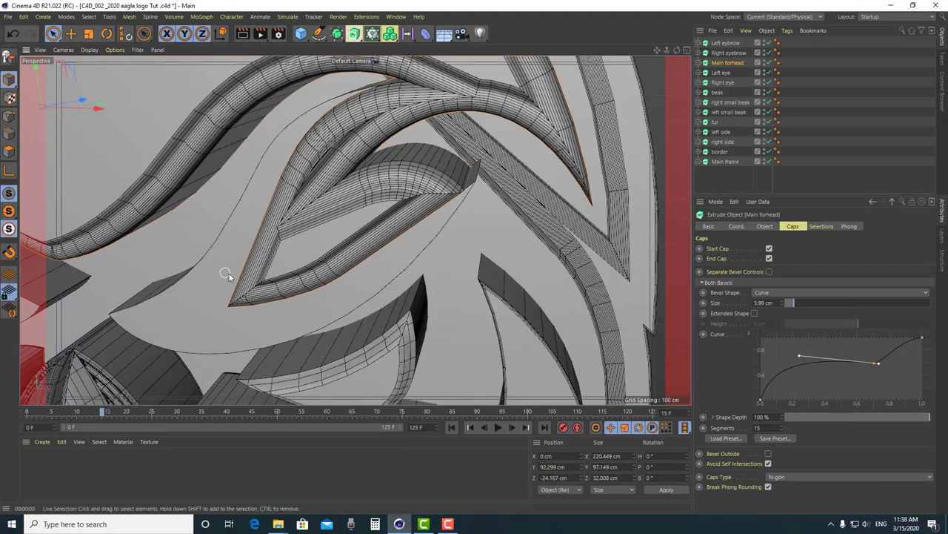
{"action": "scroll", "coordinate": [229, 274], "scroll_direction": "down", "scroll_amount": 10}
{"action": "left_click_drag", "start_coordinate": [229, 274], "coordinate": [308, 138], "text": "alt"}
{"action": "key", "text": "ctrl+shift+z"}
{"action": "left_click", "coordinate": [242, 34]}
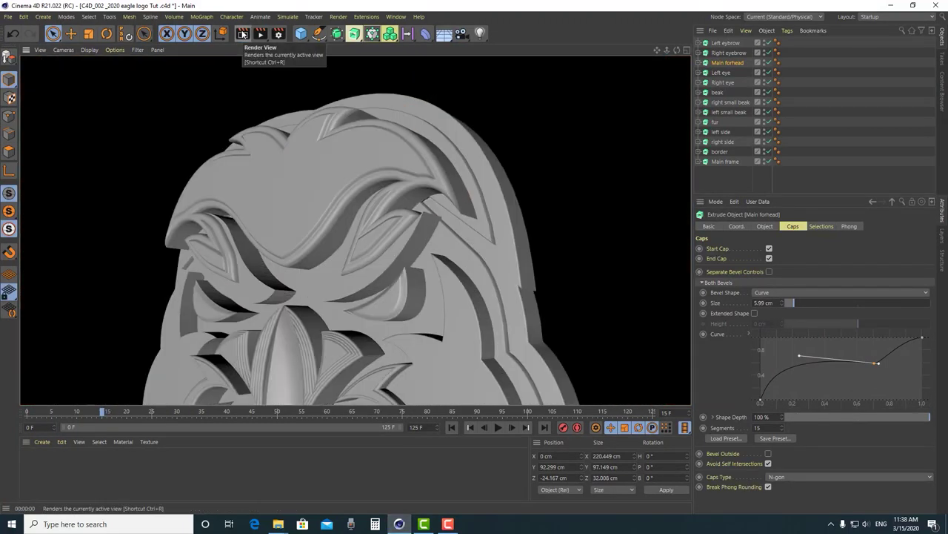
Set the Right eyebrow's bevel size to 1.5 cm and inspect the result
{"action": "left_click", "coordinate": [719, 53]}
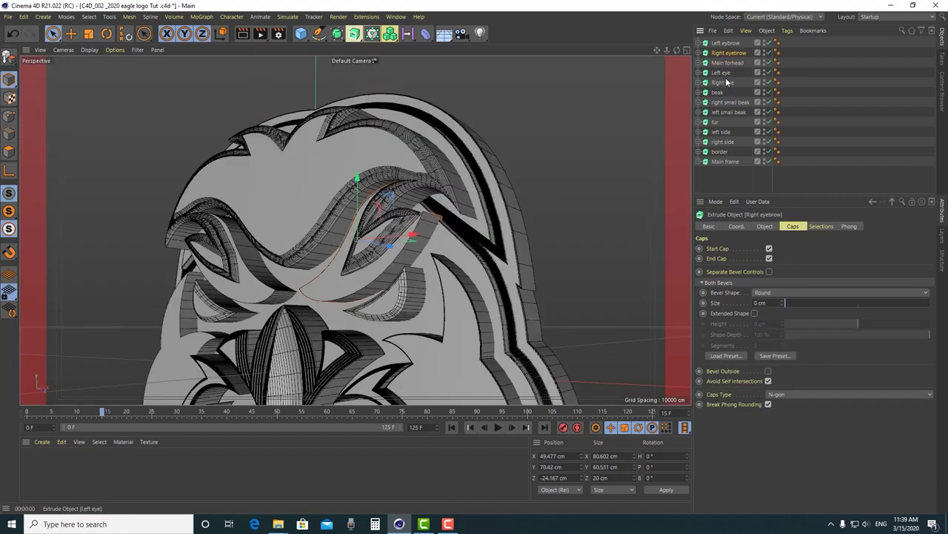
{"action": "left_click", "coordinate": [9, 211]}
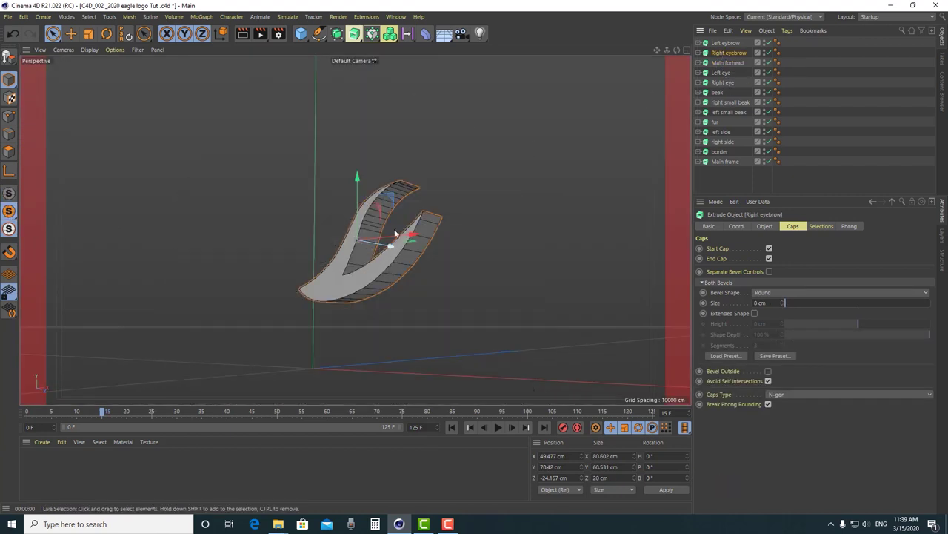
{"action": "left_click", "coordinate": [9, 193]}
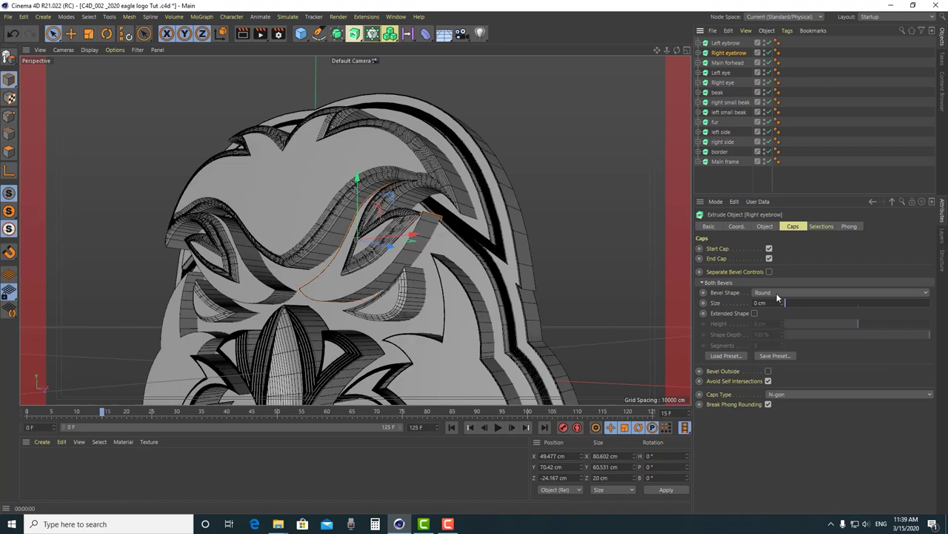
{"action": "double_click", "coordinate": [771, 303]}
{"action": "type", "text": "1.5"}
{"action": "key", "text": "Return"}
{"action": "scroll", "coordinate": [395, 224], "scroll_direction": "up", "scroll_amount": 5}
{"action": "left_click_drag", "start_coordinate": [409, 197], "coordinate": [426, 219], "text": "alt"}
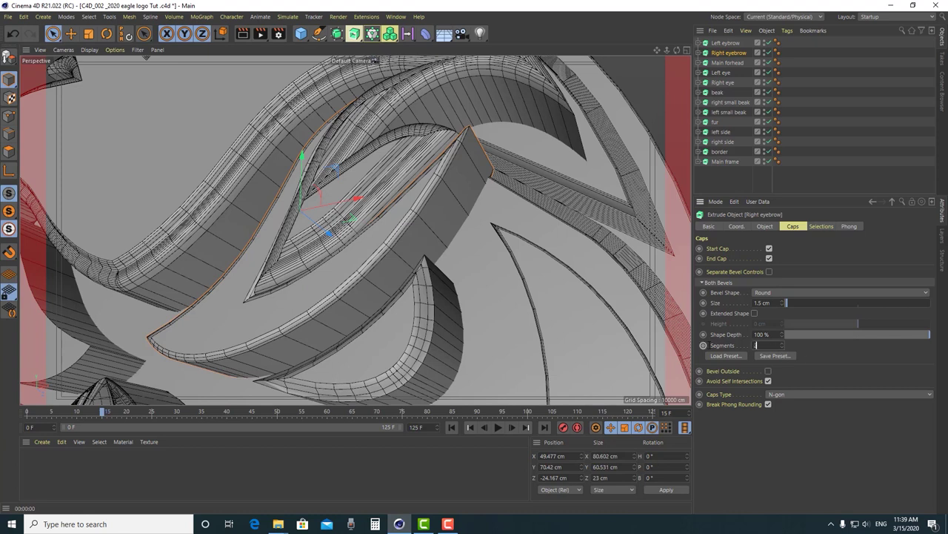
{"action": "left_click_drag", "start_coordinate": [451, 264], "coordinate": [392, 228], "text": "alt"}
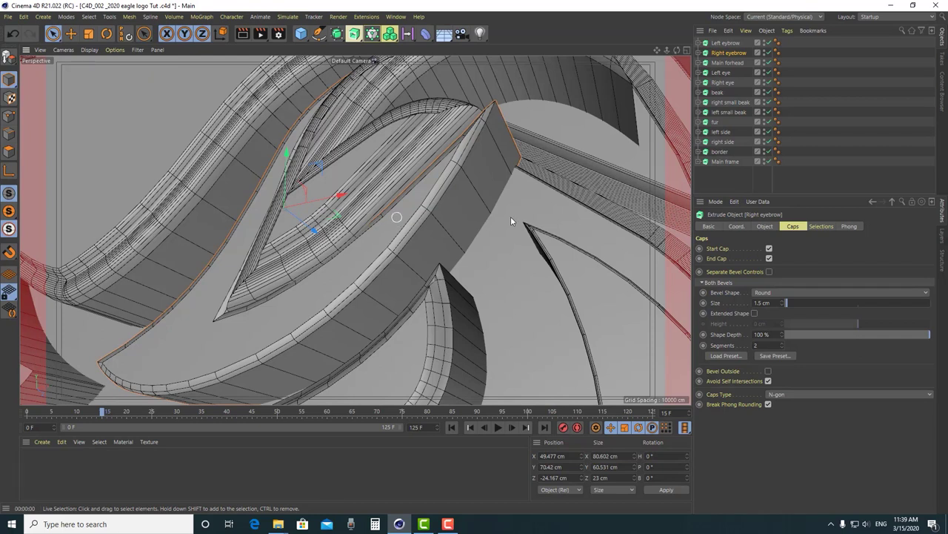
Give the Left eyebrow a 1.5 cm bevel with 2 segments
{"action": "left_click", "coordinate": [726, 43]}
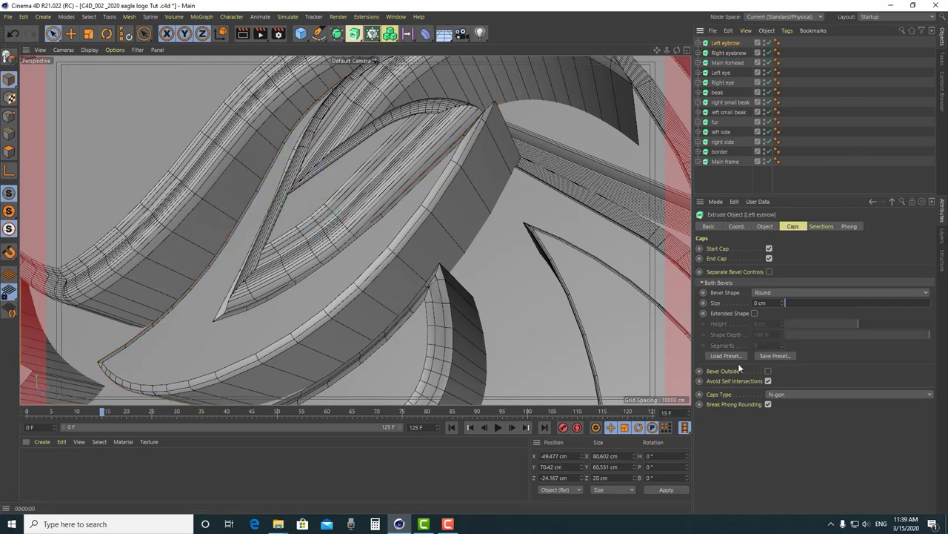
{"action": "left_click_drag", "start_coordinate": [773, 303], "coordinate": [729, 305]}
{"action": "type", "text": "1"}
{"action": "key", "text": "Return"}
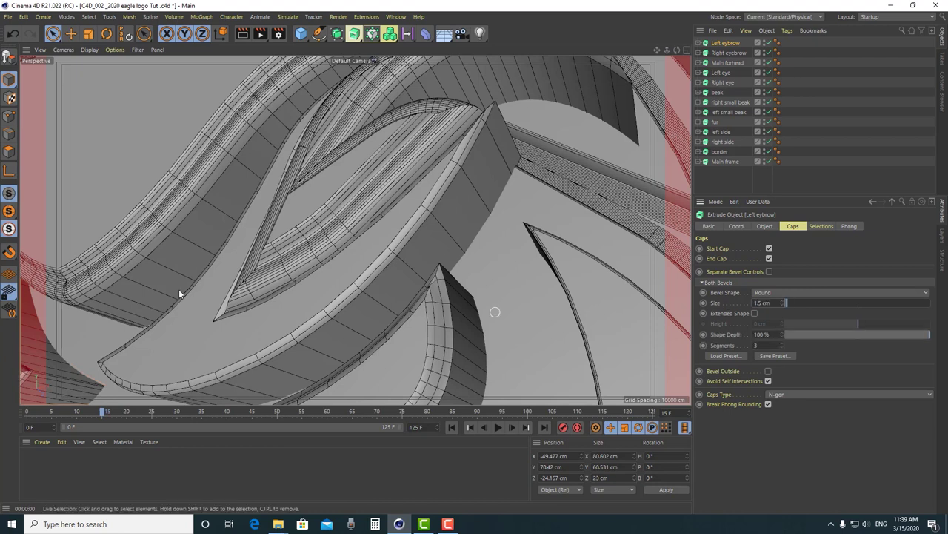
{"action": "key", "text": "o"}
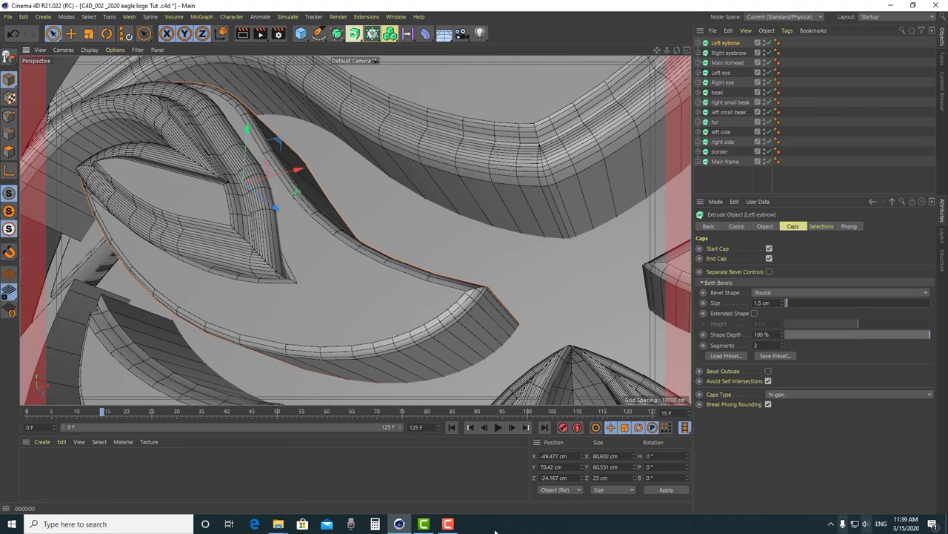
{"action": "type", "text": "2"}
{"action": "key", "text": "Return"}
{"action": "key", "text": "h"}
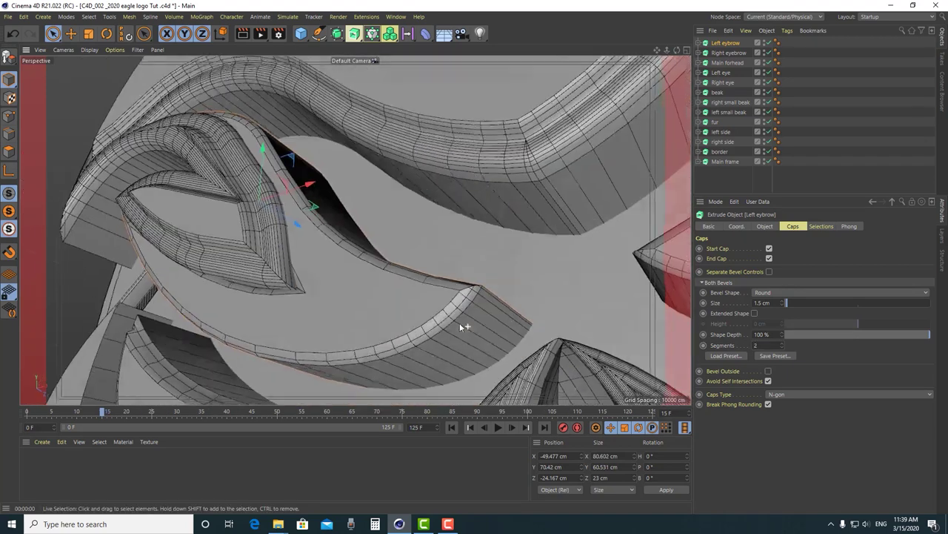
{"action": "left_click_drag", "start_coordinate": [503, 171], "coordinate": [473, 201], "text": "alt"}
{"action": "left_click", "coordinate": [461, 33]}
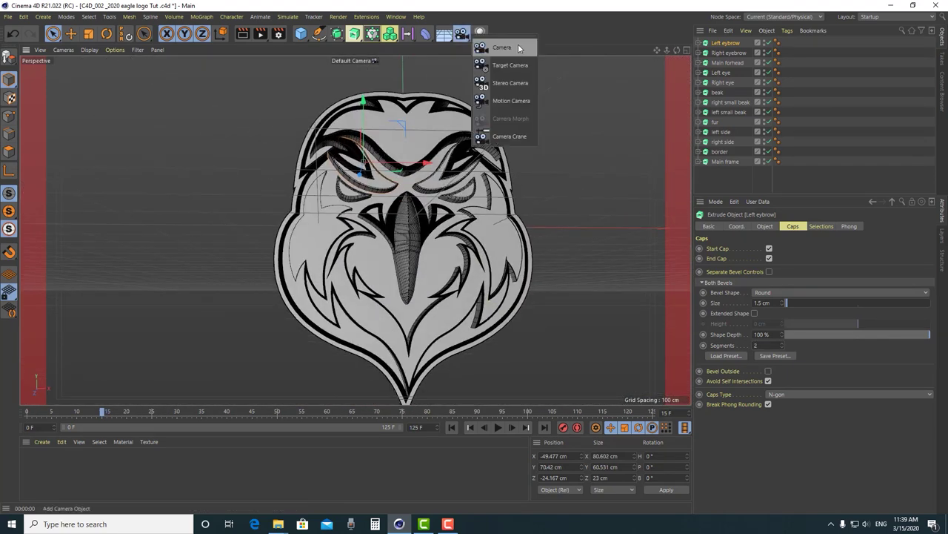
{"action": "left_click", "coordinate": [511, 44]}
{"action": "middle_click_drag", "start_coordinate": [487, 230], "coordinate": [466, 200], "text": "alt"}
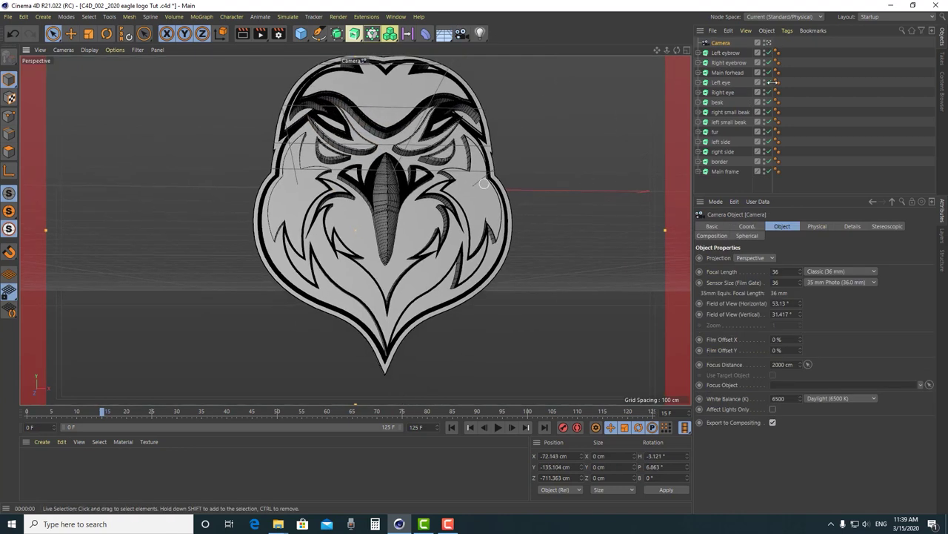
{"action": "left_click", "coordinate": [747, 226]}
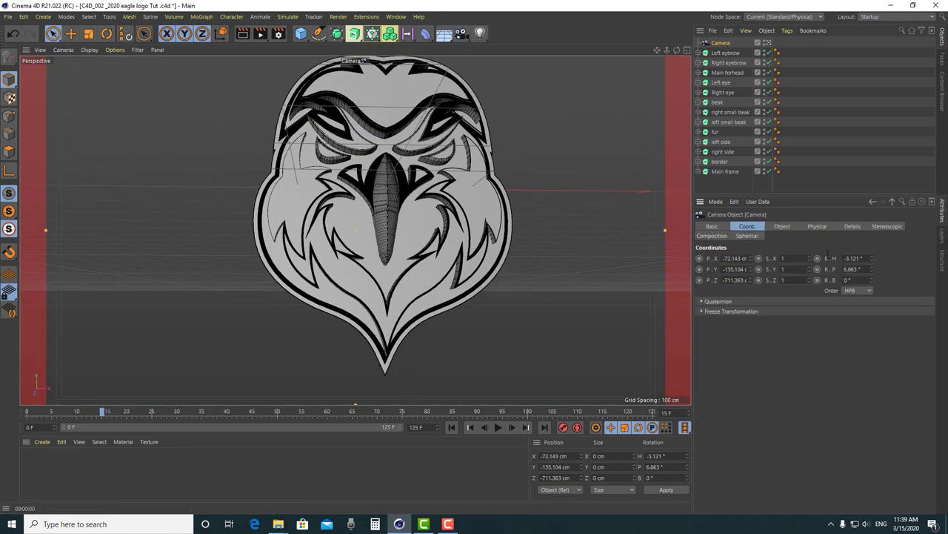
{"action": "left_click_drag", "start_coordinate": [407, 219], "coordinate": [364, 226], "text": "alt"}
{"action": "scroll", "coordinate": [409, 249], "scroll_direction": "up", "scroll_amount": 3}
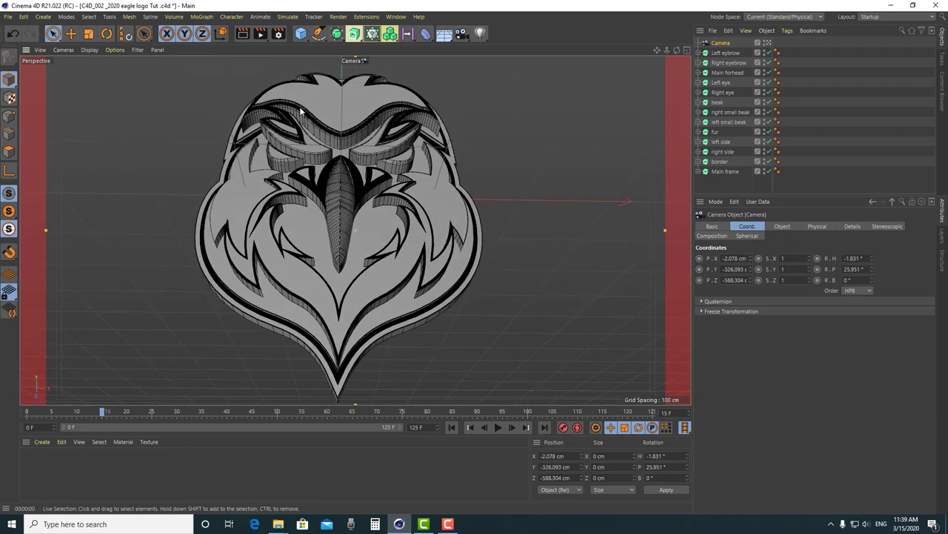
{"action": "left_click", "coordinate": [243, 34]}
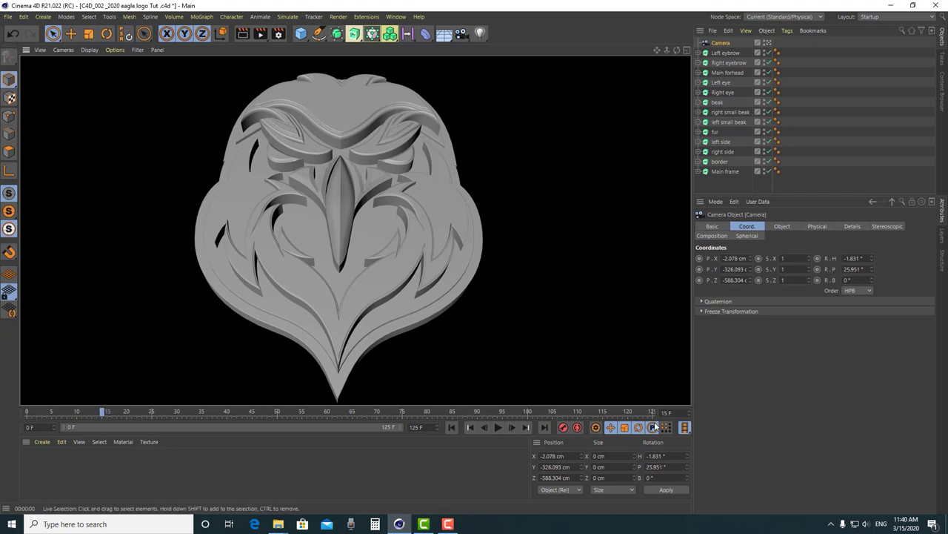
{"action": "left_click", "coordinate": [723, 43]}
{"action": "key", "text": "Delete"}
{"action": "left_click_drag", "start_coordinate": [623, 172], "coordinate": [433, 194], "text": "alt"}
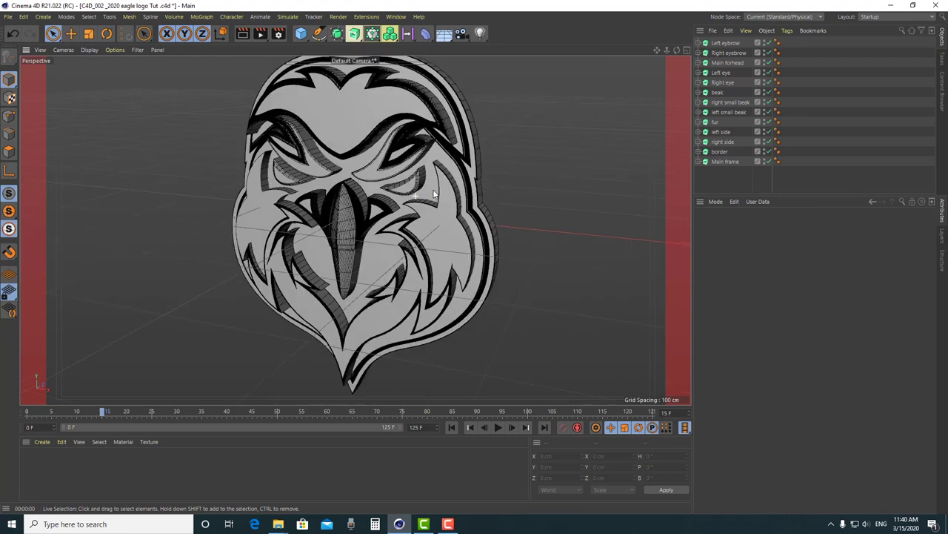
Step through the eagle's parts in the Object Manager to compare their bevel settings
{"action": "scroll", "coordinate": [430, 152], "scroll_direction": "up", "scroll_amount": 1}
{"action": "scroll", "coordinate": [355, 244], "scroll_direction": "up", "scroll_amount": 2}
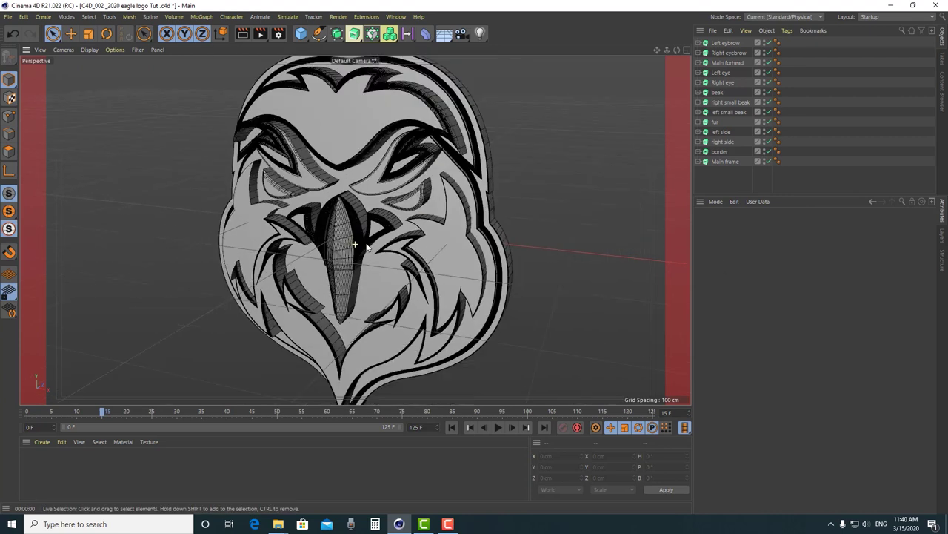
{"action": "left_click_drag", "start_coordinate": [415, 250], "coordinate": [444, 237], "text": "alt"}
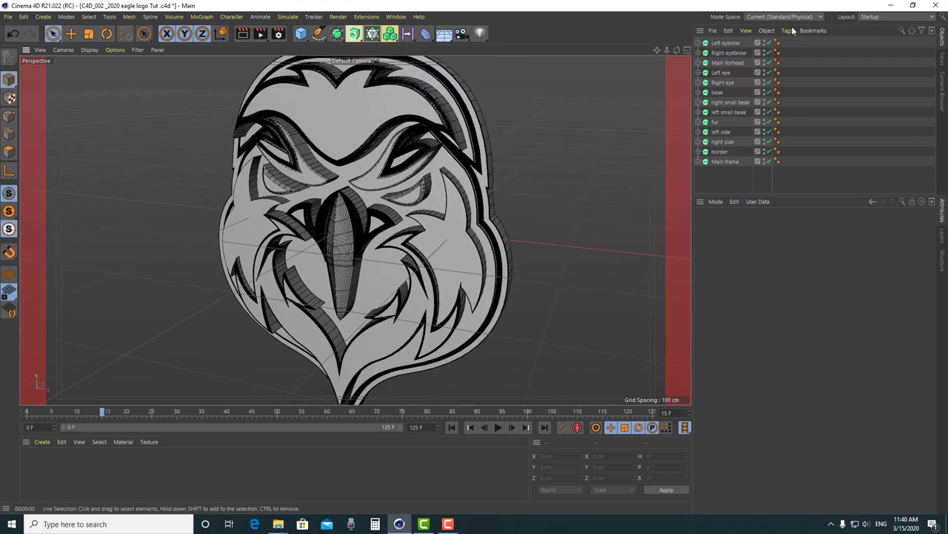
{"action": "left_click", "coordinate": [725, 44]}
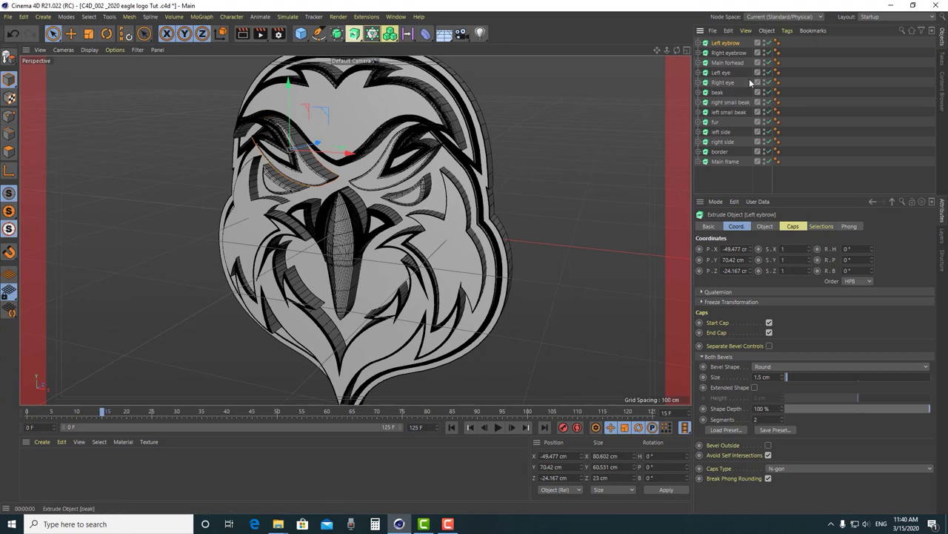
{"action": "left_click", "coordinate": [733, 53]}
{"action": "left_click", "coordinate": [730, 62]}
{"action": "left_click", "coordinate": [727, 102]}
{"action": "left_click", "coordinate": [724, 112]}
{"action": "left_click", "coordinate": [718, 92]}
{"action": "left_click", "coordinate": [727, 53]}
{"action": "left_click", "coordinate": [723, 42]}
{"action": "left_click", "coordinate": [726, 62]}
{"action": "left_click", "coordinate": [723, 83]}
{"action": "left_click", "coordinate": [719, 92]}
Solo the Main frame and move its axis to Z -25 cm, then select the border
{"action": "left_click", "coordinate": [730, 162]}
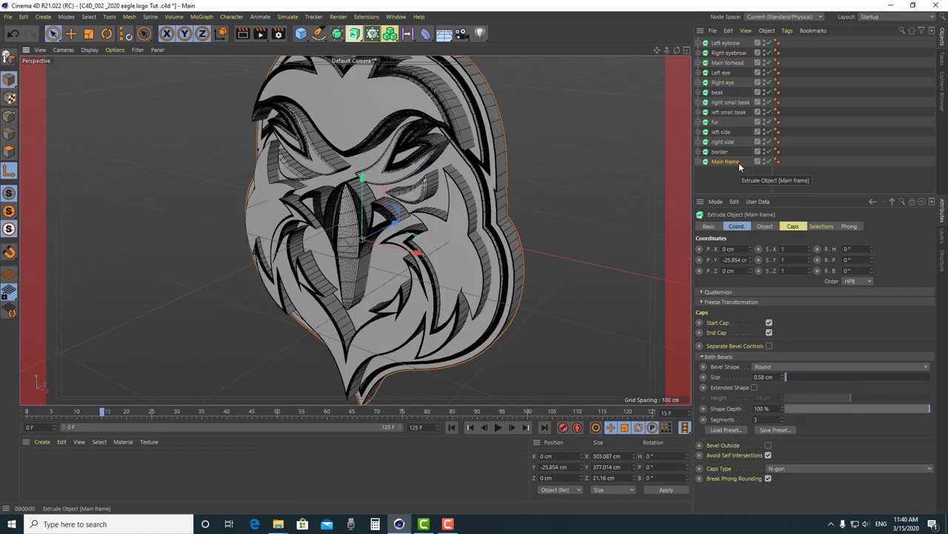
{"action": "left_click_drag", "start_coordinate": [460, 223], "coordinate": [425, 203], "text": "alt"}
{"action": "left_click_drag", "start_coordinate": [430, 289], "coordinate": [363, 239], "text": "alt"}
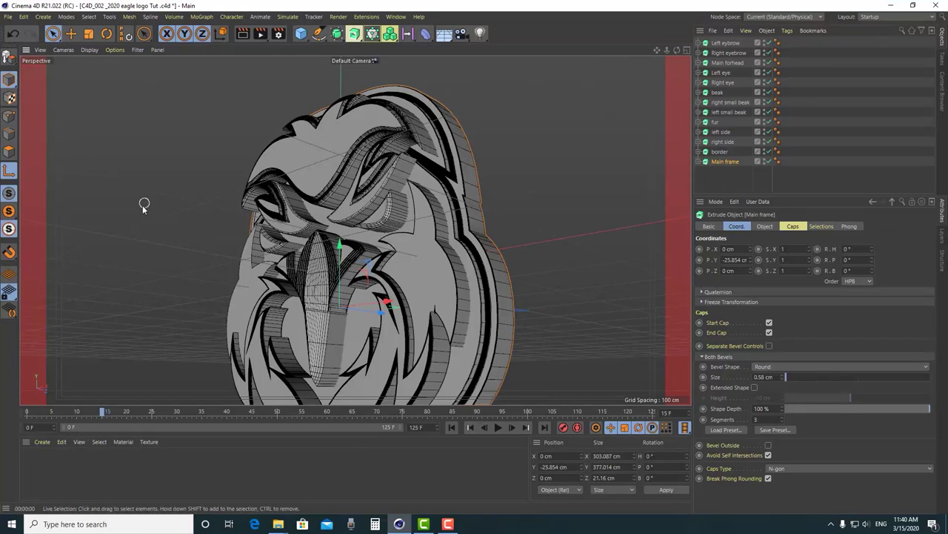
{"action": "left_click", "coordinate": [9, 212]}
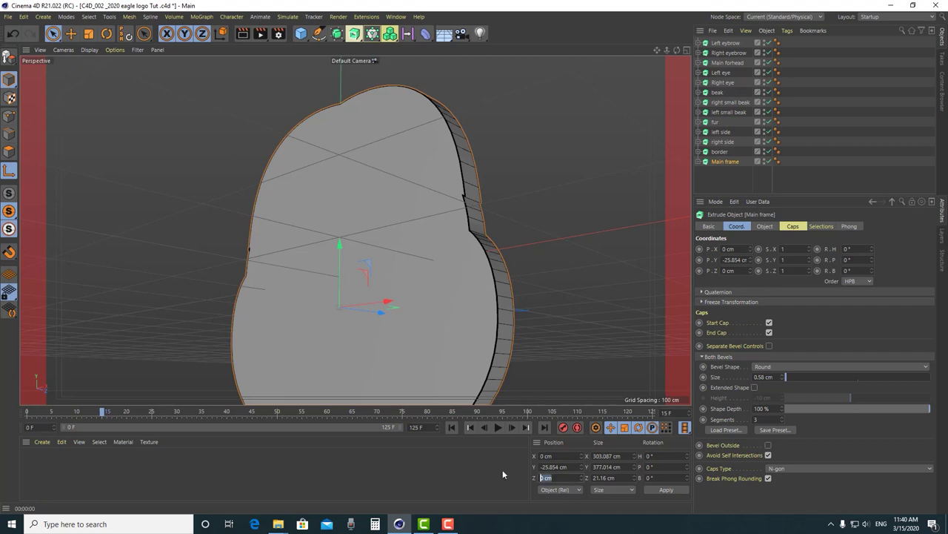
{"action": "left_click", "coordinate": [9, 171]}
{"action": "type", "text": "-25"}
{"action": "key", "text": "Return"}
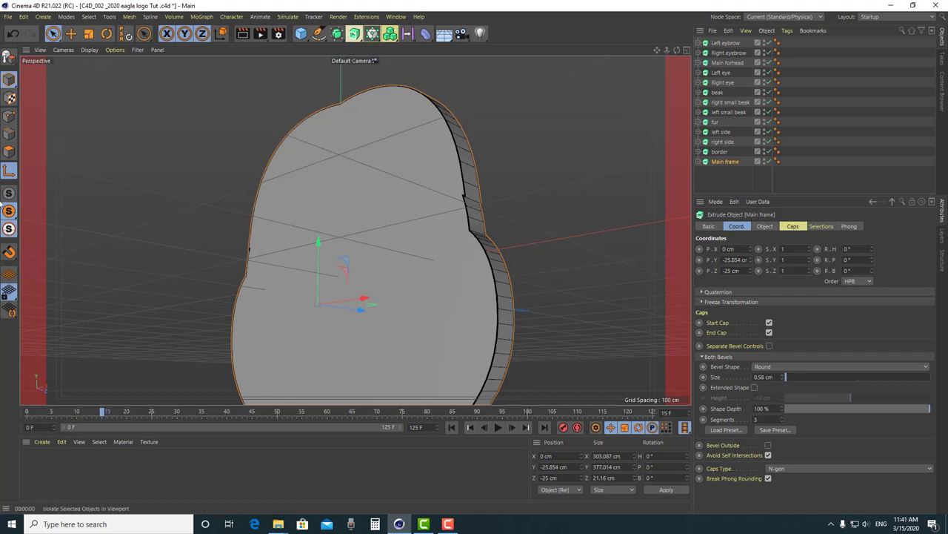
{"action": "left_click", "coordinate": [10, 170]}
{"action": "left_click", "coordinate": [557, 478]}
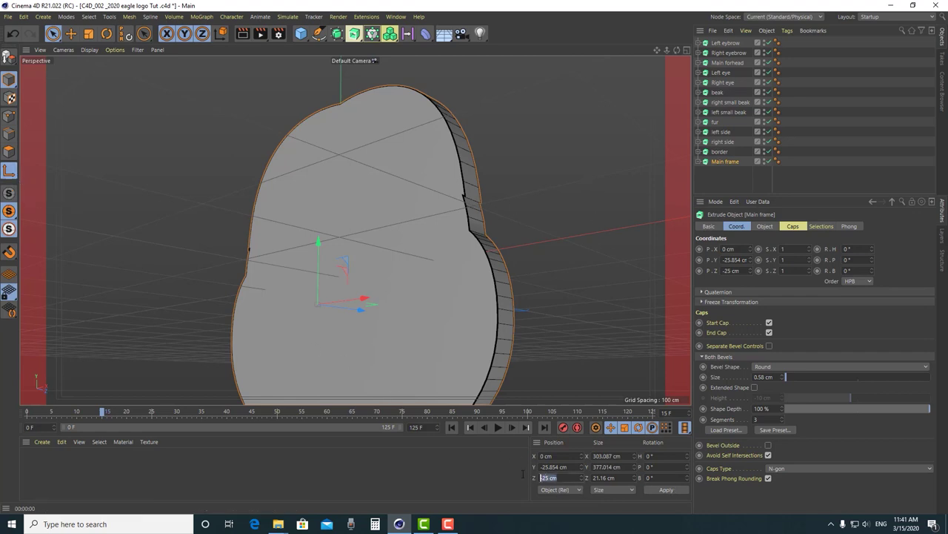
{"action": "left_click", "coordinate": [519, 232]}
{"action": "left_click", "coordinate": [719, 151]}
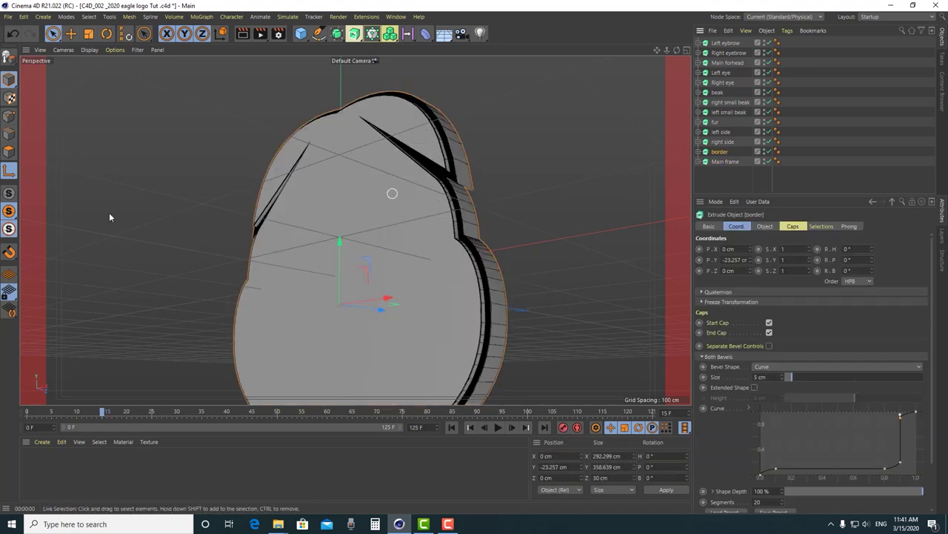
Toggle the border's visibility and exit solo view so all eagle pieces show, then select right side
{"action": "left_click_drag", "start_coordinate": [423, 266], "coordinate": [415, 292], "text": "alt"}
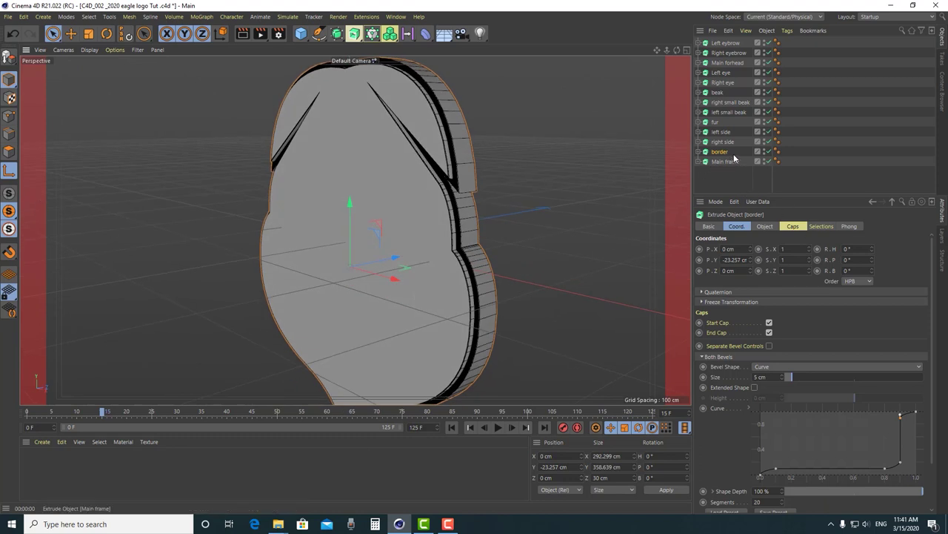
{"action": "left_click", "coordinate": [769, 150]}
{"action": "left_click", "coordinate": [768, 150]}
{"action": "left_click", "coordinate": [769, 160]}
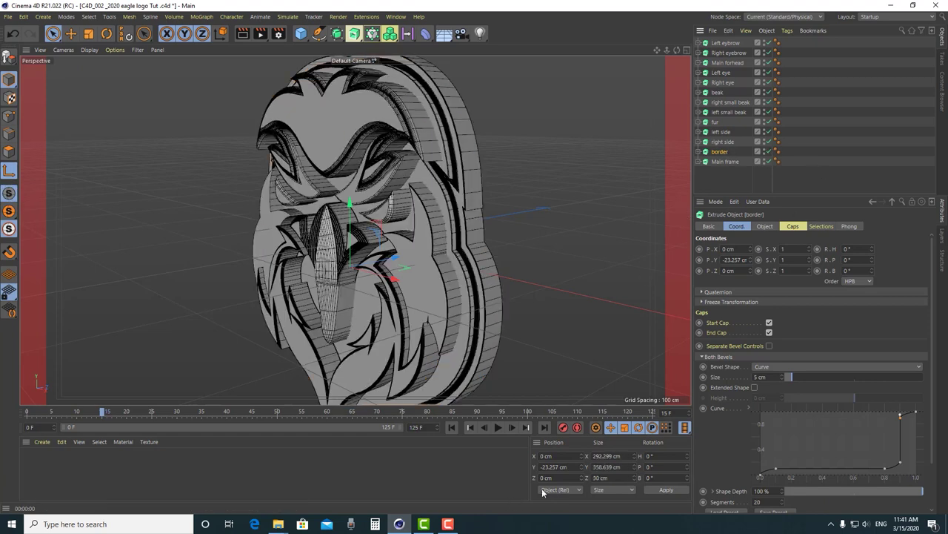
{"action": "left_click", "coordinate": [722, 142]}
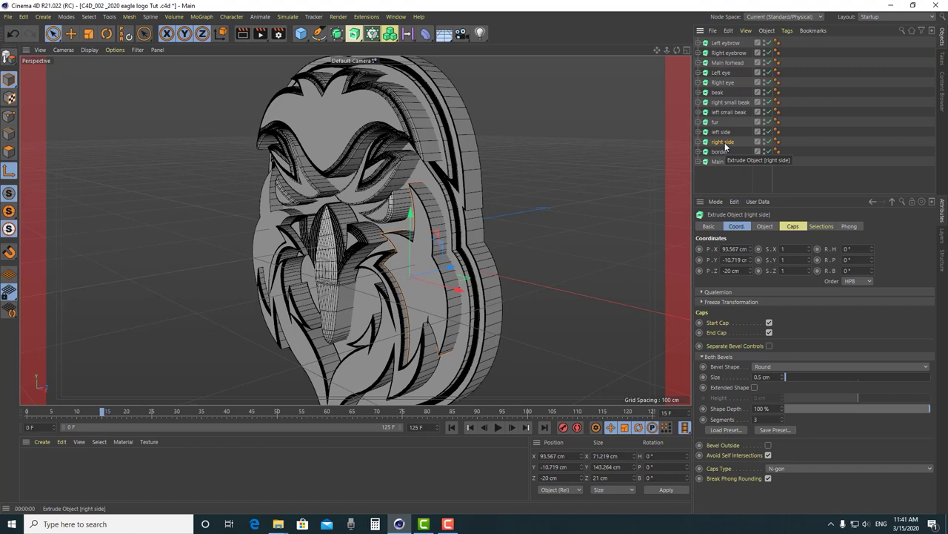
{"action": "left_click", "coordinate": [397, 16]}
Switch to the finished eagle logo.c4d scene and scrub the timeline to about frame 24
{"action": "left_click", "coordinate": [435, 293]}
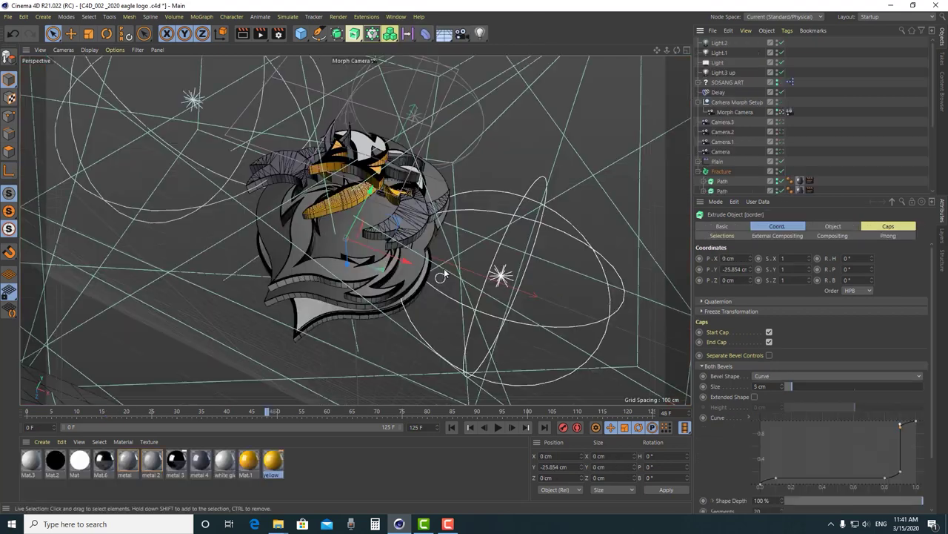
{"action": "left_click_drag", "start_coordinate": [22, 418], "coordinate": [149, 418]}
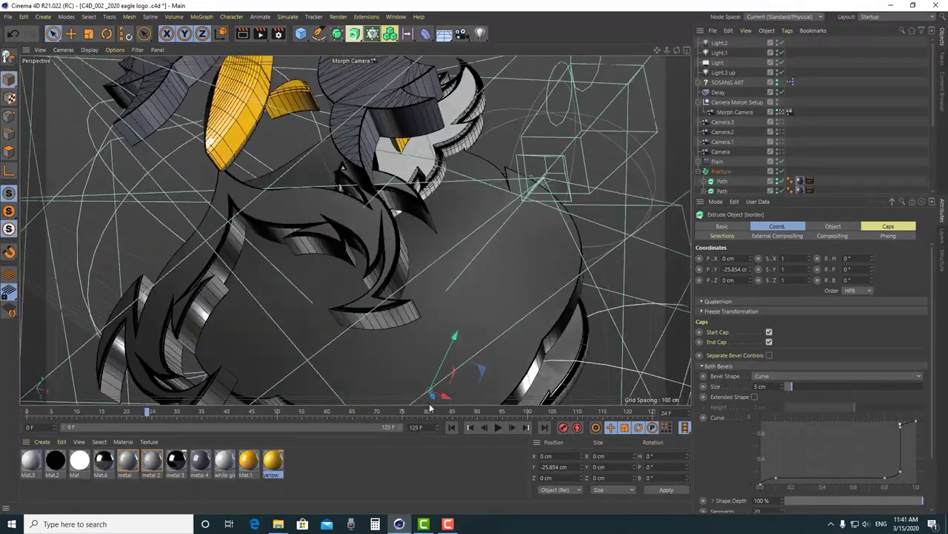
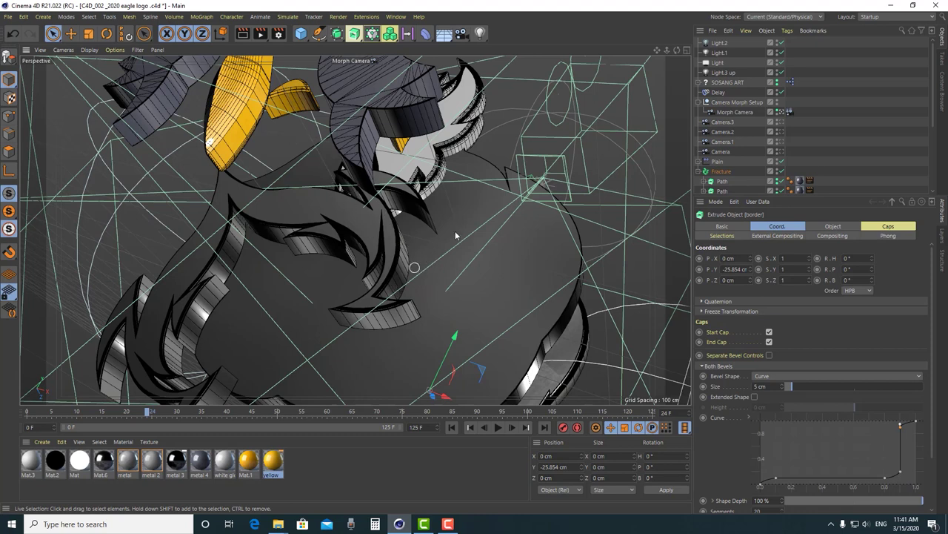
Preview the finished logo through the Morph Camera, then switch to the eagle logo Tut.c4d document
{"action": "left_click", "coordinate": [781, 112]}
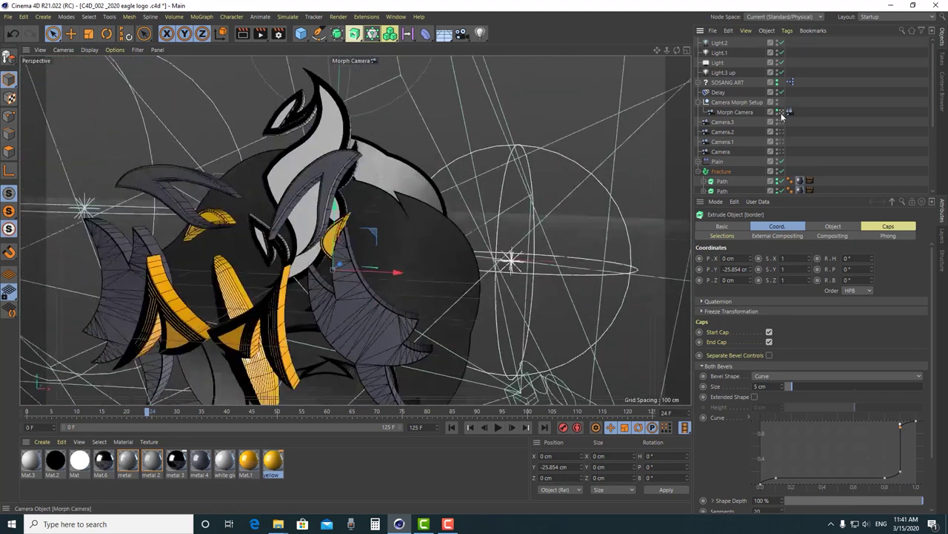
{"action": "left_click", "coordinate": [781, 112]}
{"action": "left_click_drag", "start_coordinate": [379, 329], "coordinate": [272, 277], "text": "alt"}
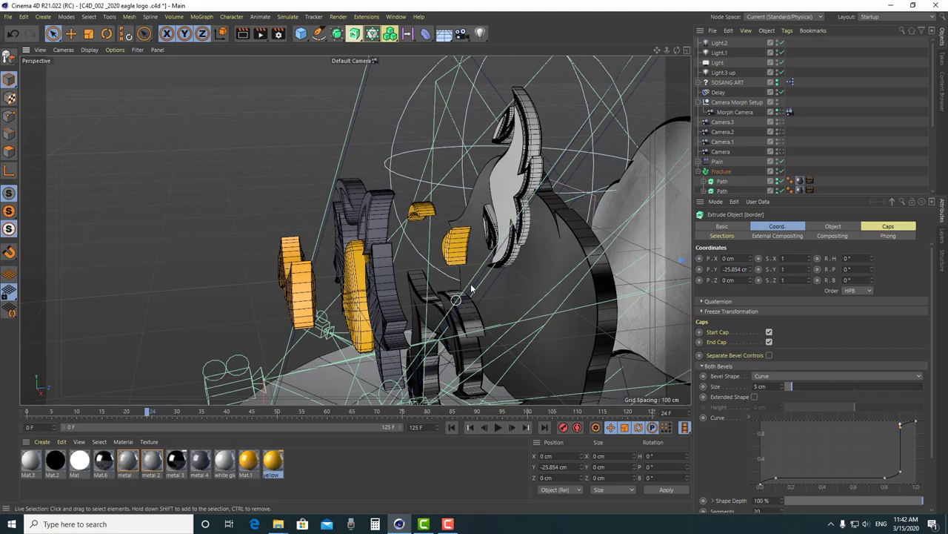
{"action": "left_click_drag", "start_coordinate": [523, 281], "coordinate": [415, 248], "text": "alt"}
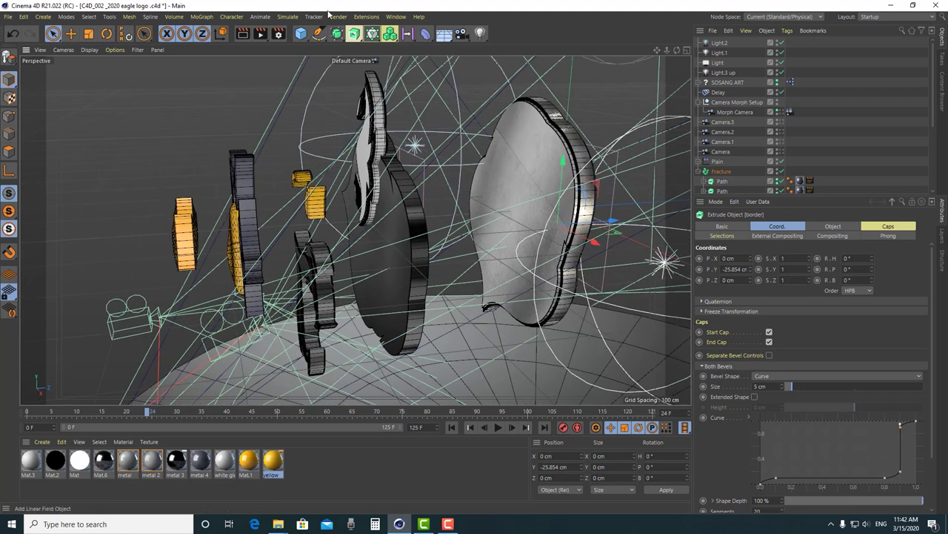
{"action": "left_click", "coordinate": [396, 16]}
{"action": "left_click", "coordinate": [445, 305]}
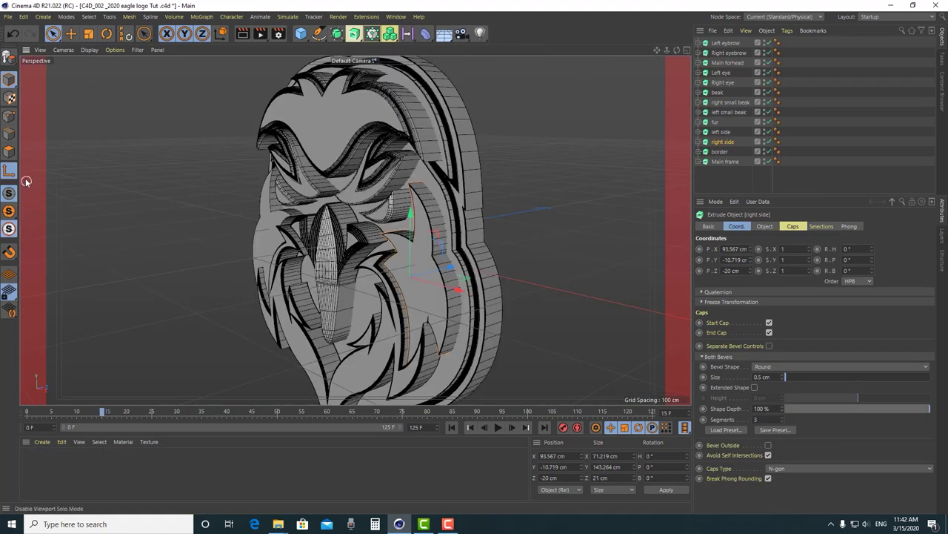
In Axis mode, set the right side piece's Z position to -30 cm and orbit to check its depth
{"action": "left_click", "coordinate": [7, 172]}
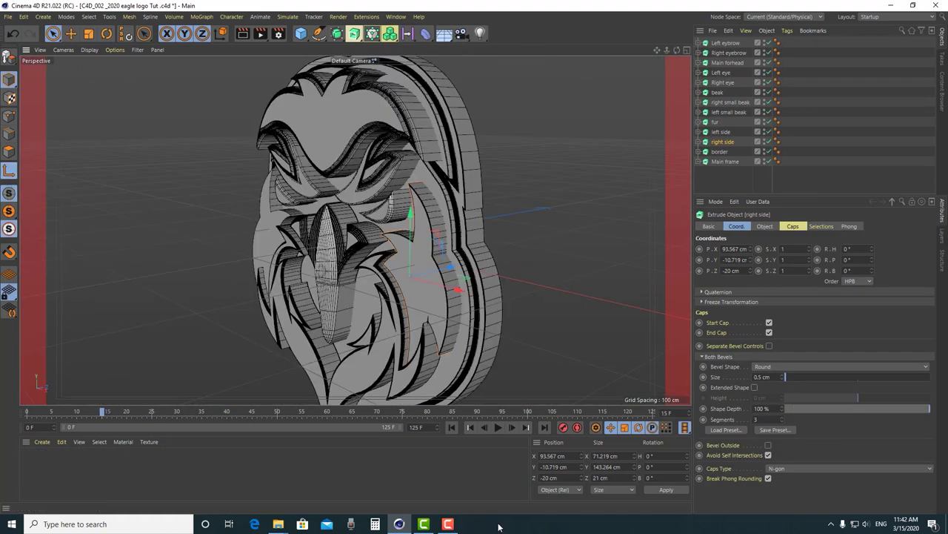
{"action": "left_click", "coordinate": [562, 478]}
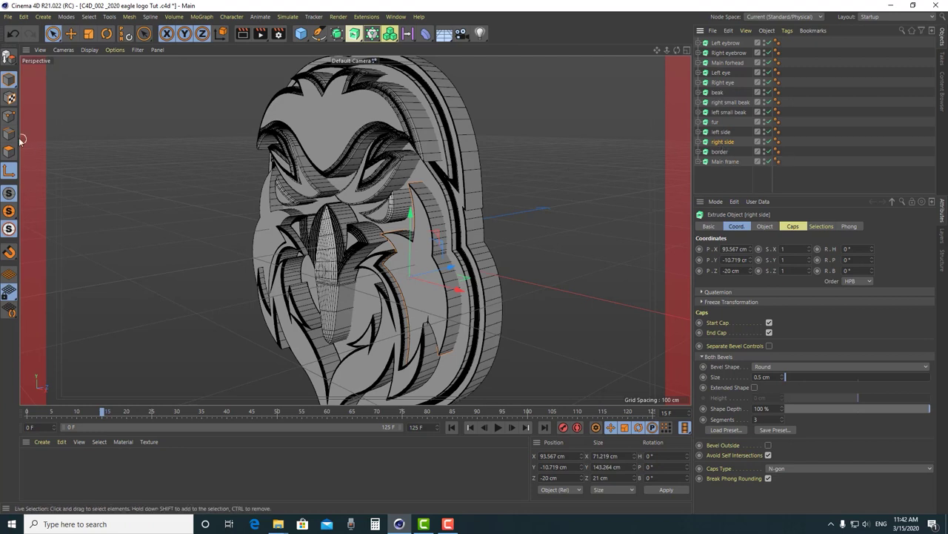
{"action": "key", "text": "BackSpace"}
{"action": "left_click", "coordinate": [666, 489]}
{"action": "left_click_drag", "start_coordinate": [442, 309], "coordinate": [386, 241], "text": "alt"}
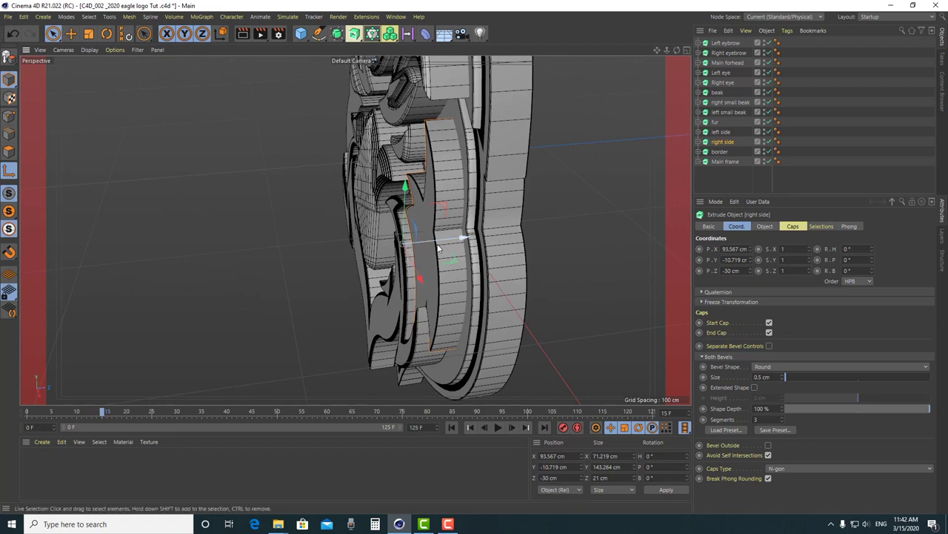
{"action": "left_click_drag", "start_coordinate": [408, 251], "coordinate": [599, 186], "text": "alt"}
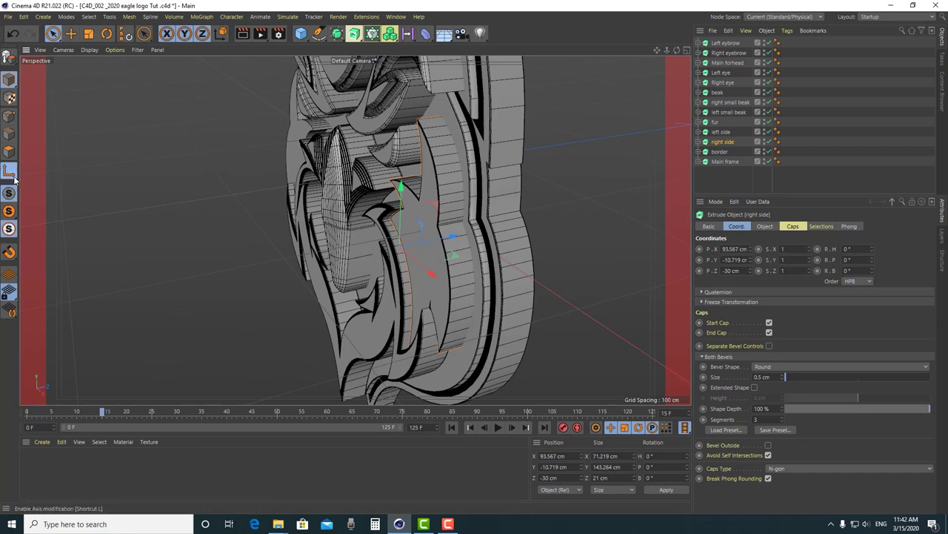
{"action": "left_click", "coordinate": [350, 241]}
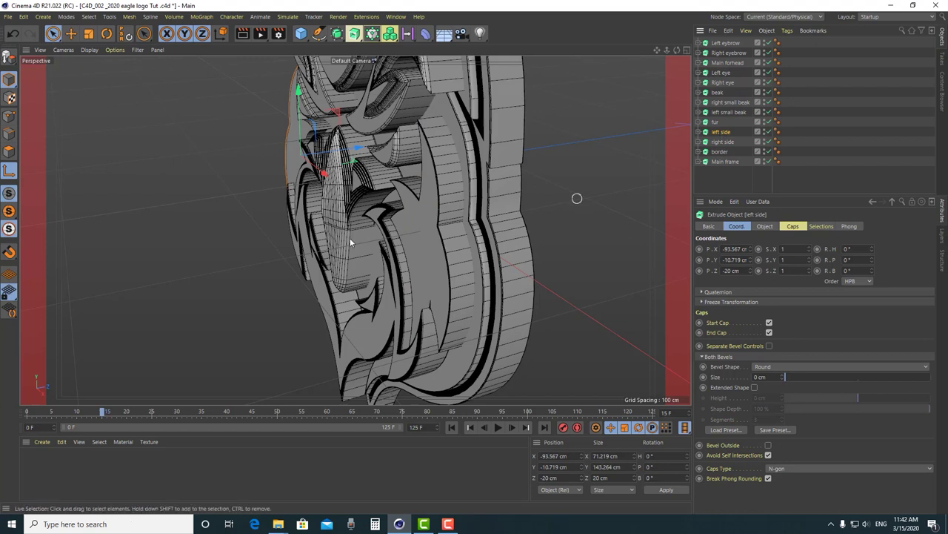
Set the left side piece's Z position to -30 cm
{"action": "double_click", "coordinate": [548, 477]}
{"action": "type", "text": "-30"}
{"action": "left_click", "coordinate": [664, 490]}
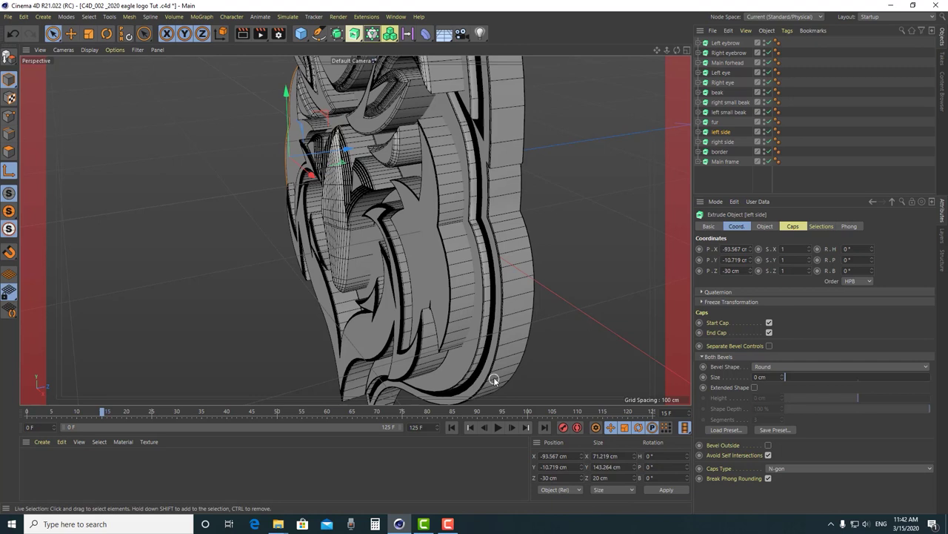
{"action": "left_click", "coordinate": [721, 122]}
{"action": "mouse_move", "coordinate": [414, 258]}
{"action": "left_mouse_down", "text": "alt"}
{"action": "mouse_move", "coordinate": [397, 344]}
{"action": "mouse_move", "coordinate": [419, 274]}
{"action": "left_mouse_up", "text": "alt"}
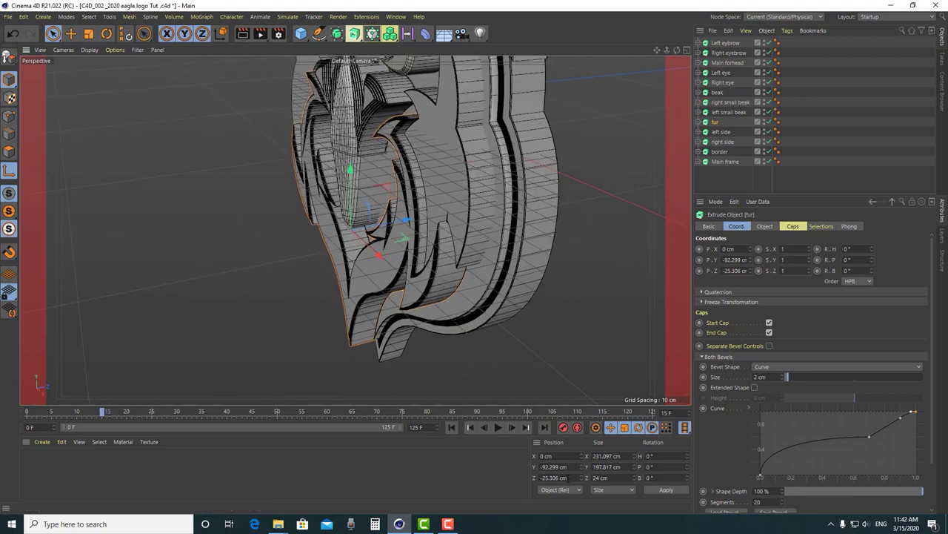
Move the left small beak piece back to Z -35 cm
{"action": "left_click", "coordinate": [426, 189]}
{"action": "left_click_drag", "start_coordinate": [475, 179], "coordinate": [423, 225], "text": "alt"}
{"action": "right_click_drag", "start_coordinate": [423, 225], "coordinate": [455, 164], "text": "alt"}
{"action": "right_click_drag", "start_coordinate": [466, 223], "coordinate": [485, 234], "text": "alt"}
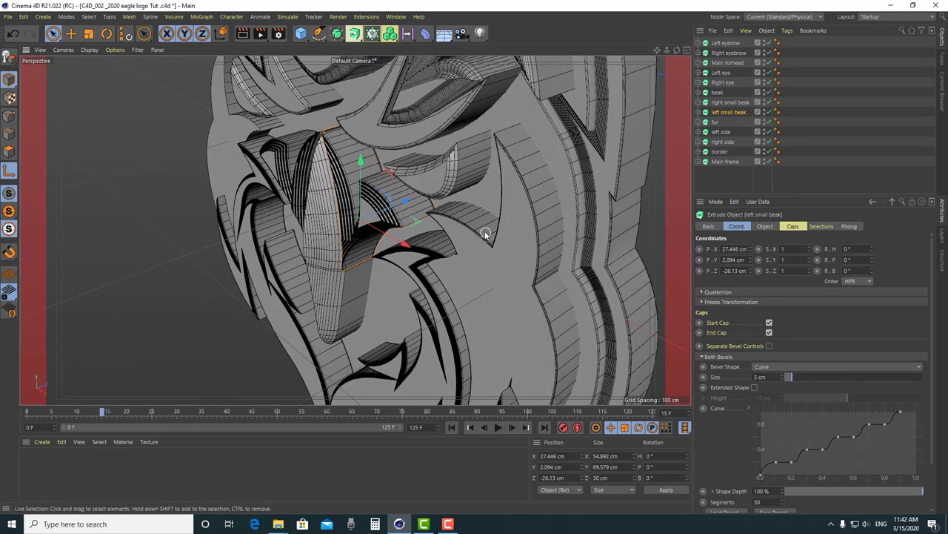
{"action": "left_click", "coordinate": [549, 477]}
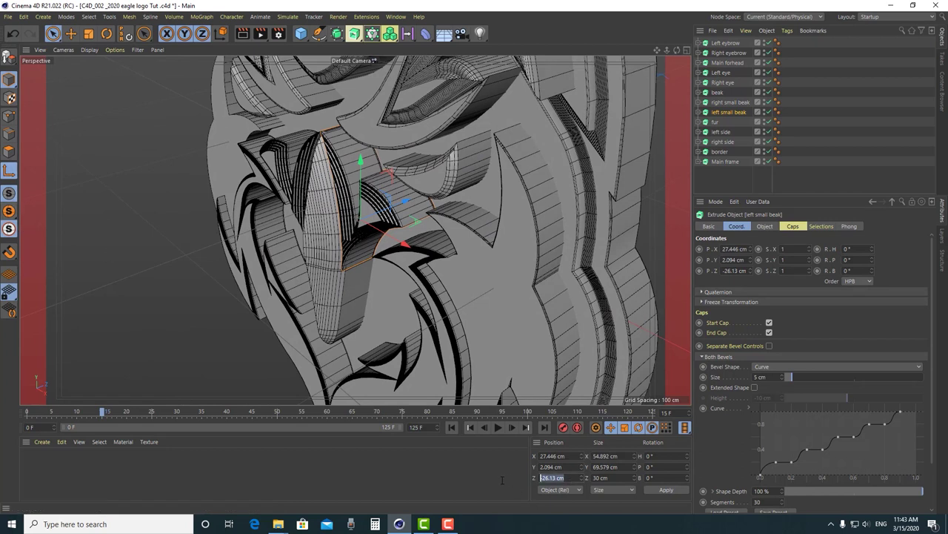
{"action": "type", "text": "-35"}
{"action": "left_click", "coordinate": [661, 492]}
Move the right small beak piece back to Z -35 cm
{"action": "left_click", "coordinate": [732, 102]}
{"action": "left_click_drag", "start_coordinate": [292, 270], "coordinate": [429, 243], "text": "alt"}
{"action": "left_click", "coordinate": [552, 477]}
{"action": "type", "text": "-3"}
{"action": "left_click", "coordinate": [666, 490]}
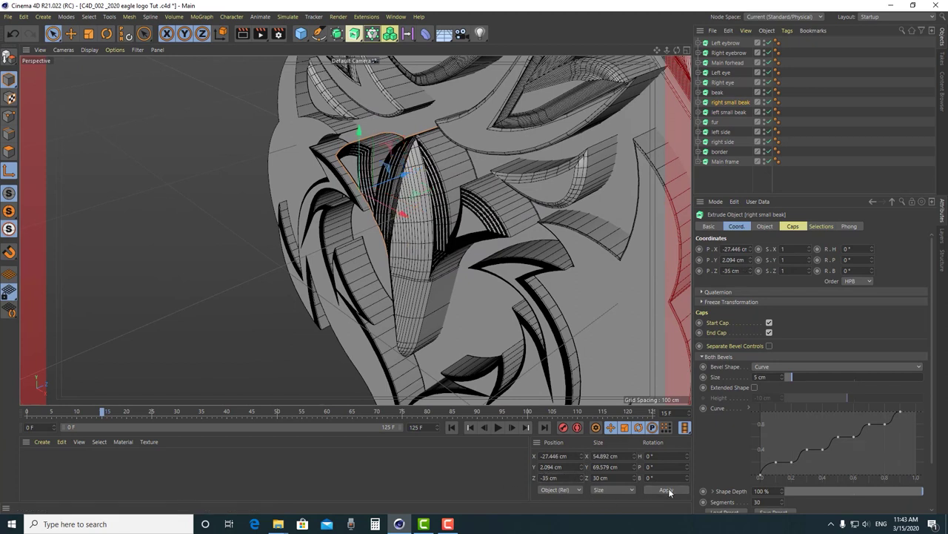
{"action": "left_click", "coordinate": [717, 92]}
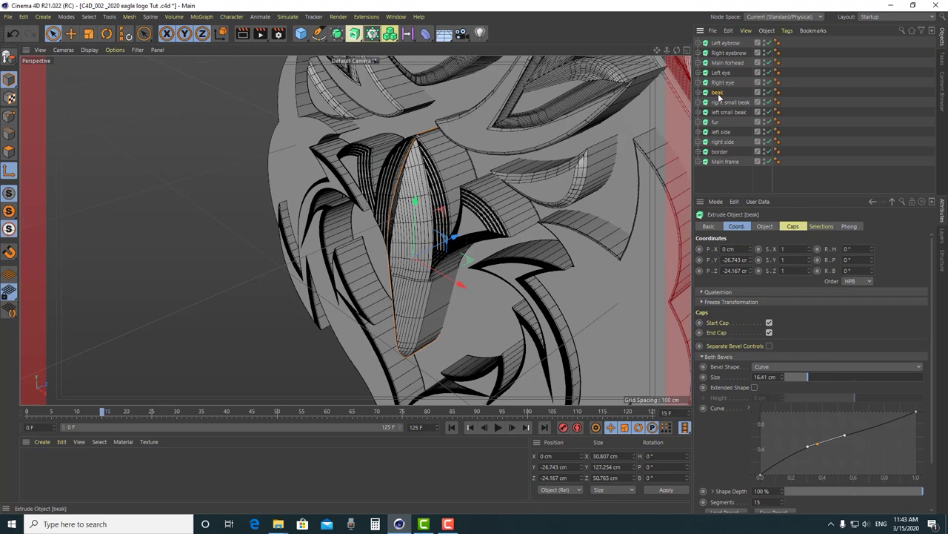
Set the beak's Z position to -30 cm
{"action": "left_click", "coordinate": [577, 477]}
{"action": "type", "text": "-30"}
{"action": "left_click", "coordinate": [667, 489]}
{"action": "left_click_drag", "start_coordinate": [444, 297], "coordinate": [418, 322], "text": "alt"}
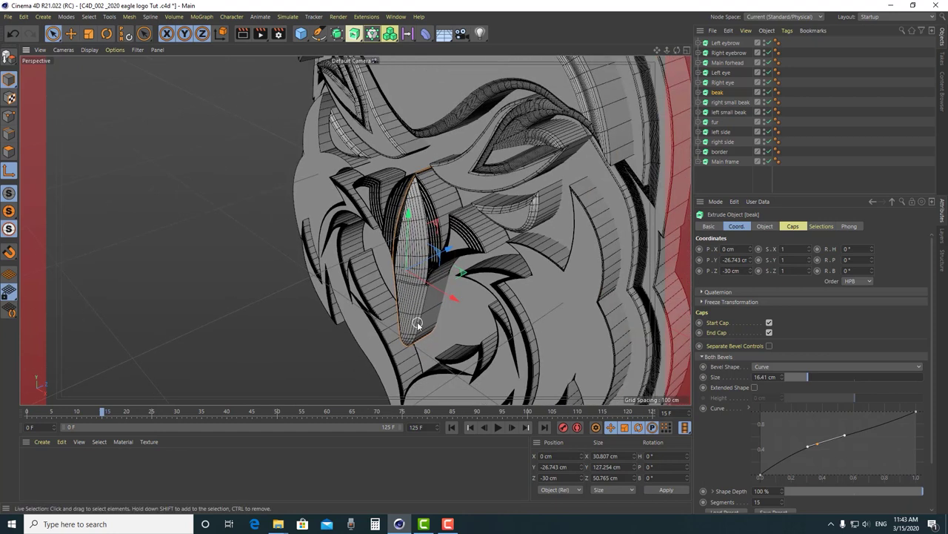
Set both the Right eye and Left eye to Z -25 cm
{"action": "left_click", "coordinate": [722, 83]}
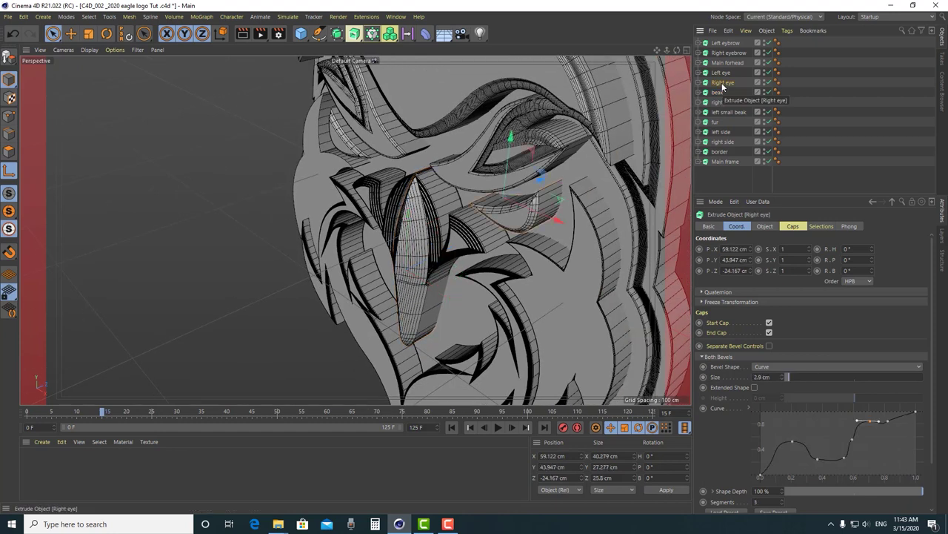
{"action": "double_click", "coordinate": [554, 477]}
{"action": "type", "text": "-25"}
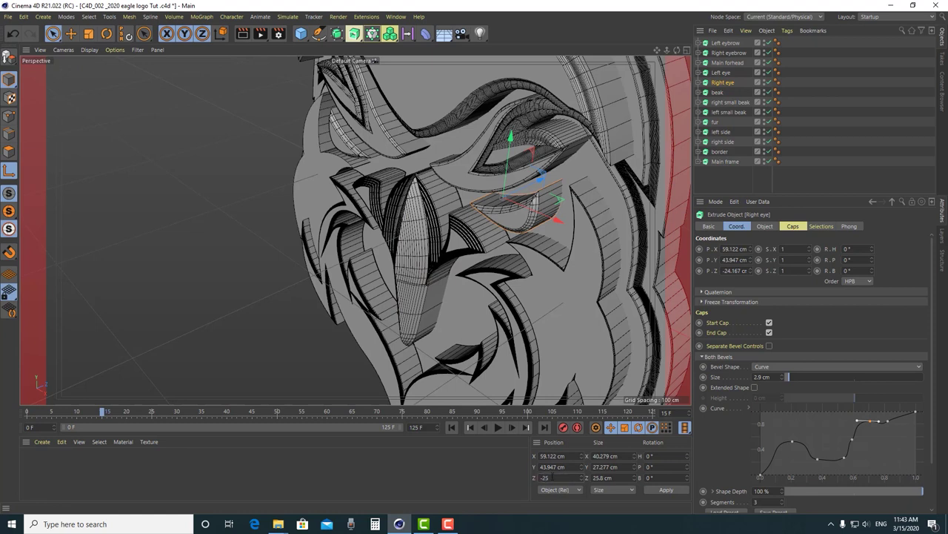
{"action": "left_click", "coordinate": [666, 490]}
{"action": "left_click", "coordinate": [723, 73]}
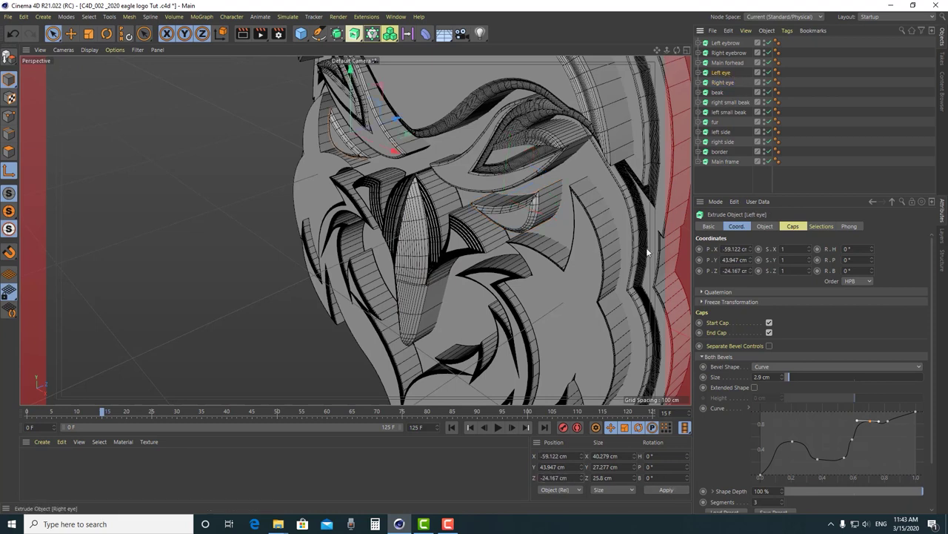
{"action": "double_click", "coordinate": [557, 477]}
{"action": "key", "text": "BackSpace"}
{"action": "left_click", "coordinate": [666, 489]}
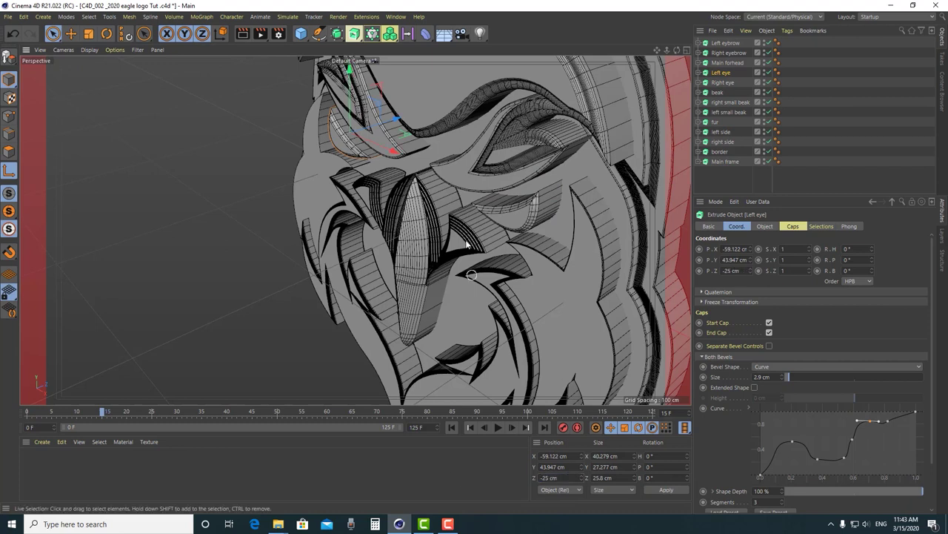
Set the Main forhead's Z position to -20 cm
{"action": "left_click", "coordinate": [728, 62]}
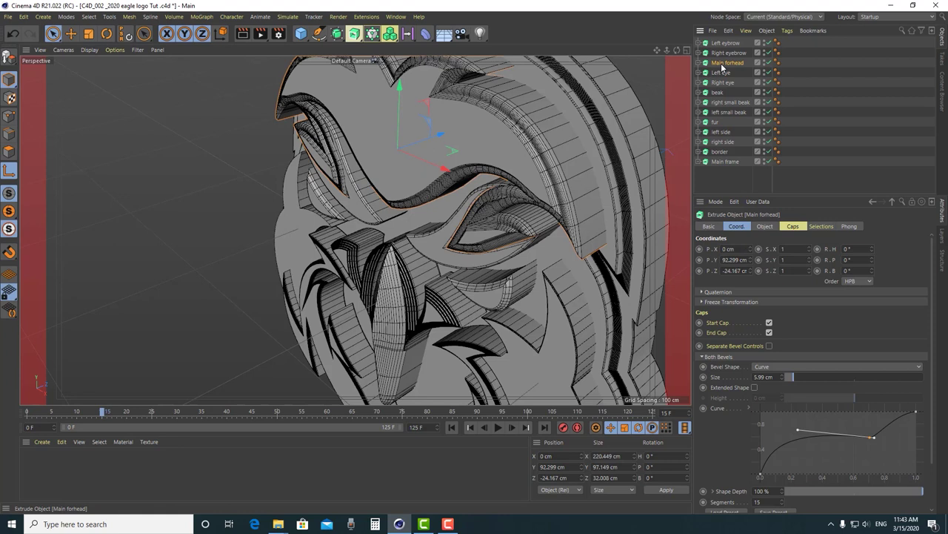
{"action": "double_click", "coordinate": [572, 478]}
{"action": "type", "text": "-20"}
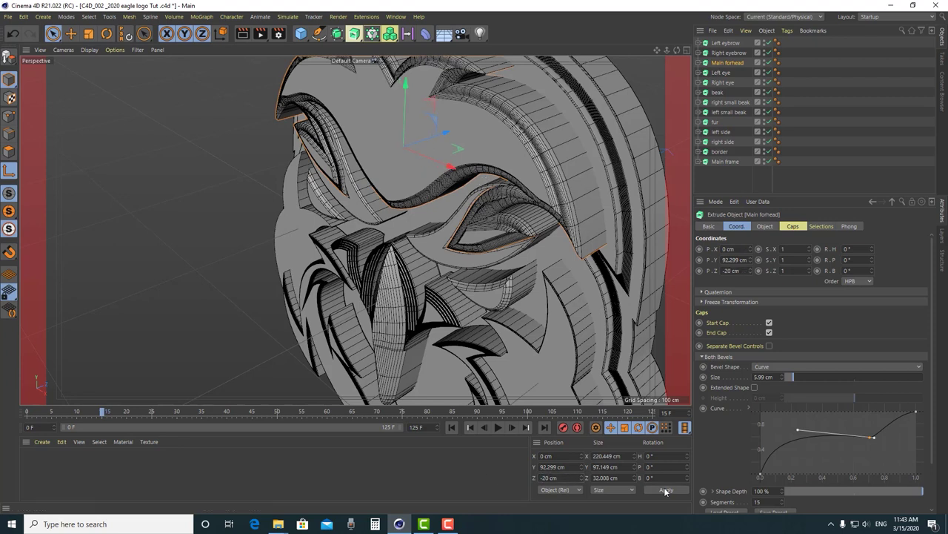
{"action": "key", "text": "Return"}
{"action": "left_click_drag", "start_coordinate": [521, 280], "coordinate": [605, 289], "text": "alt"}
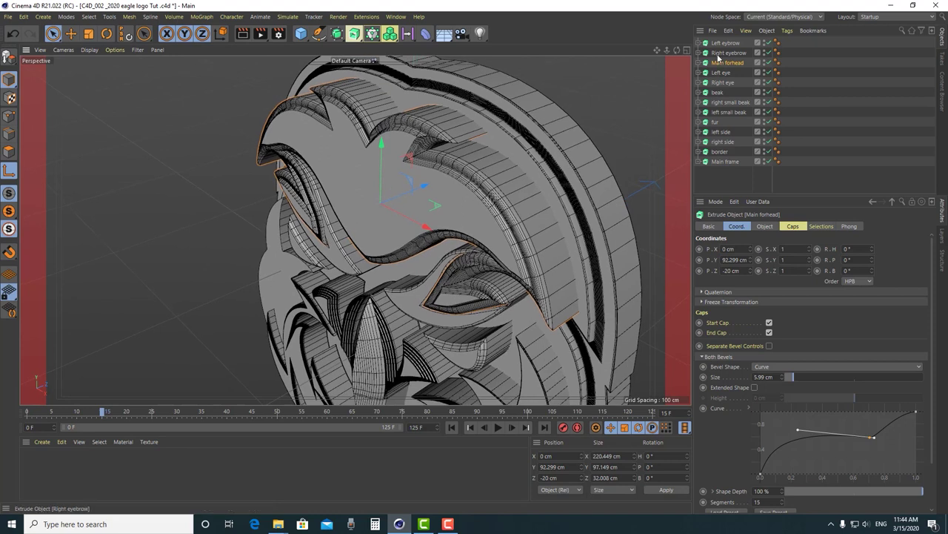
Push both eyebrows back to Z -30 cm and inspect the layered head
{"action": "left_click", "coordinate": [605, 289]}
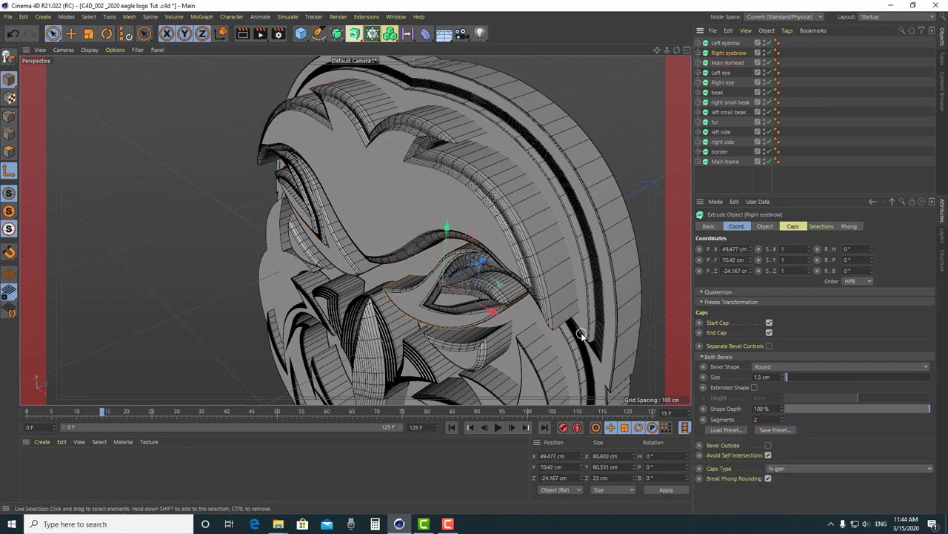
{"action": "left_click", "coordinate": [571, 478]}
{"action": "type", "text": "5"}
{"action": "left_click", "coordinate": [663, 490]}
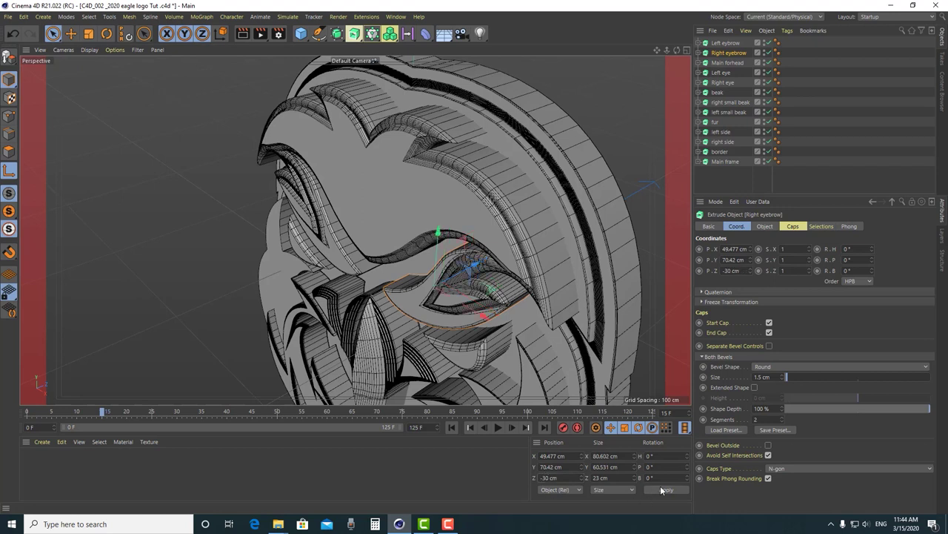
{"action": "left_click", "coordinate": [726, 43]}
{"action": "left_click", "coordinate": [559, 478]}
{"action": "type", "text": "-"}
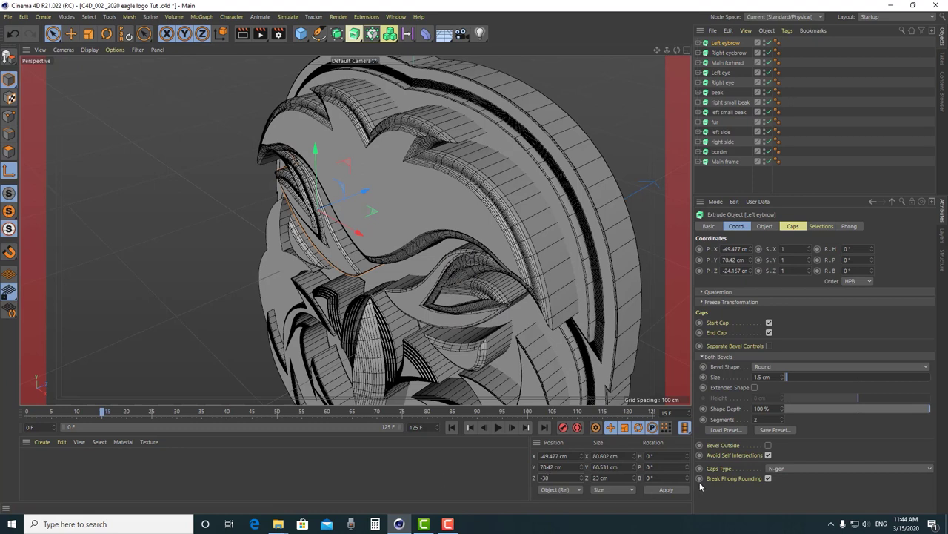
{"action": "left_click", "coordinate": [666, 489]}
{"action": "left_click_drag", "start_coordinate": [444, 233], "coordinate": [156, 212], "text": "alt"}
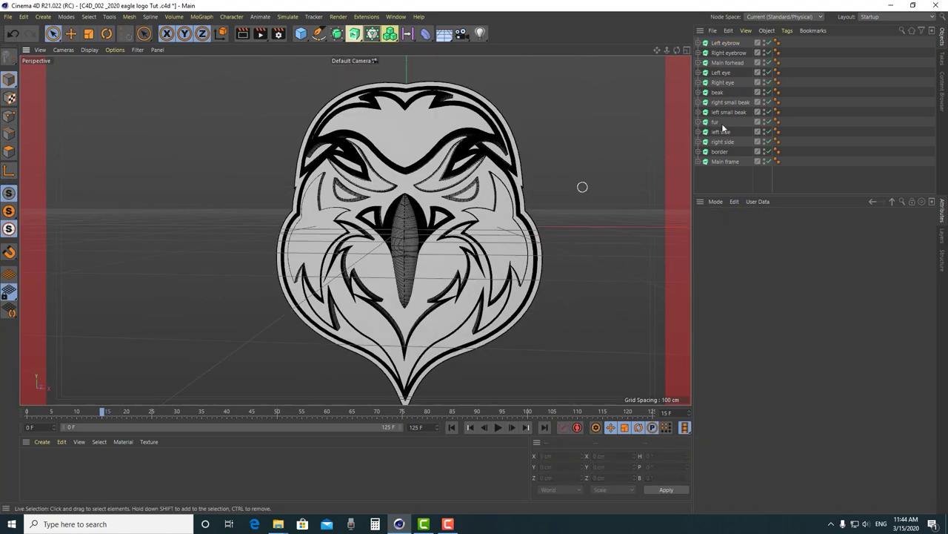
Add a MoGraph Fracture object and drag all 13 parts, Left eyebrow through Main frame, into Fracture.1
{"action": "left_click", "coordinate": [724, 43]}
{"action": "left_click", "coordinate": [732, 164], "text": "shift"}
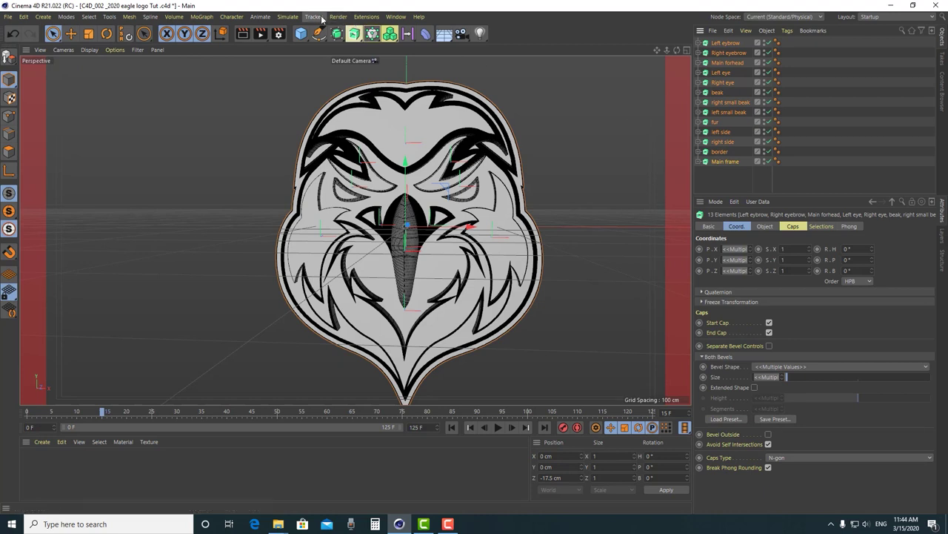
{"action": "left_click", "coordinate": [207, 17]}
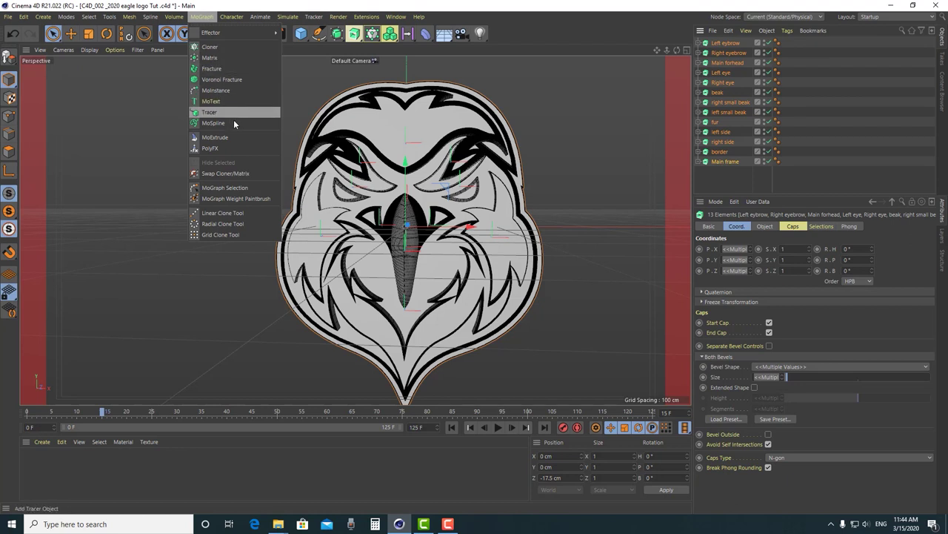
{"action": "left_click", "coordinate": [233, 68]}
{"action": "left_click", "coordinate": [725, 52]}
{"action": "left_click", "coordinate": [725, 171], "text": "shift"}
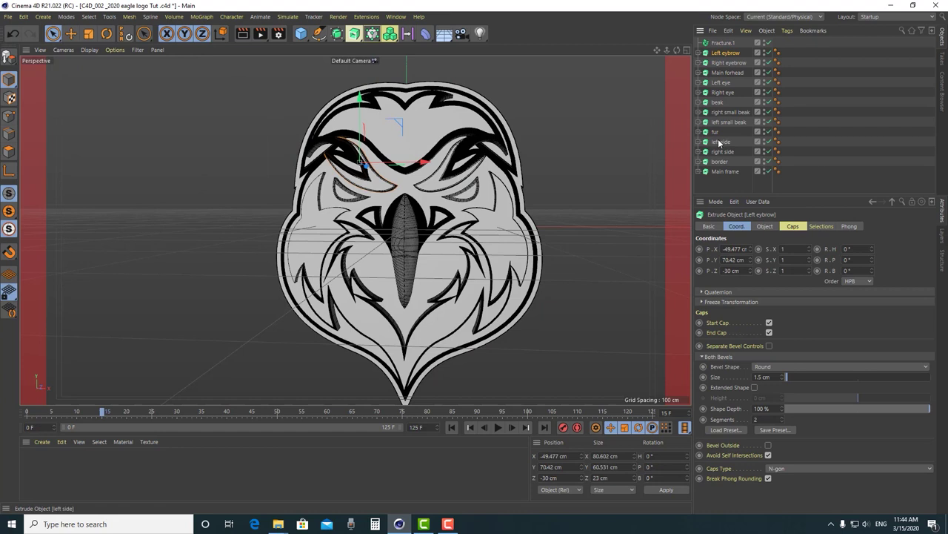
{"action": "left_click_drag", "start_coordinate": [726, 58], "coordinate": [723, 43]}
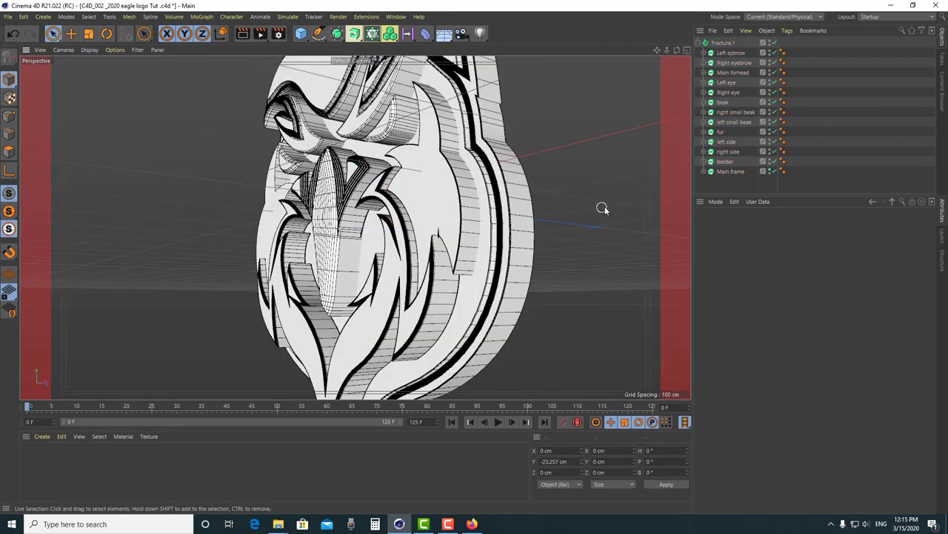
{"action": "left_click", "coordinate": [726, 162]}
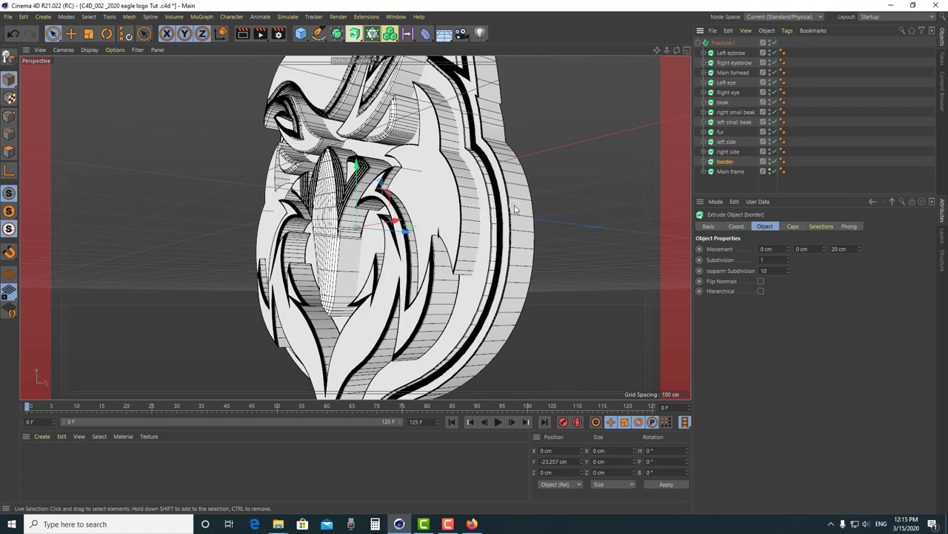
In Axis mode, set the Main frame's Z position to 0 cm
{"action": "scroll", "coordinate": [514, 204], "scroll_direction": "up", "scroll_amount": 5}
{"action": "scroll", "coordinate": [512, 201], "scroll_direction": "down", "scroll_amount": 3}
{"action": "left_click", "coordinate": [729, 171]}
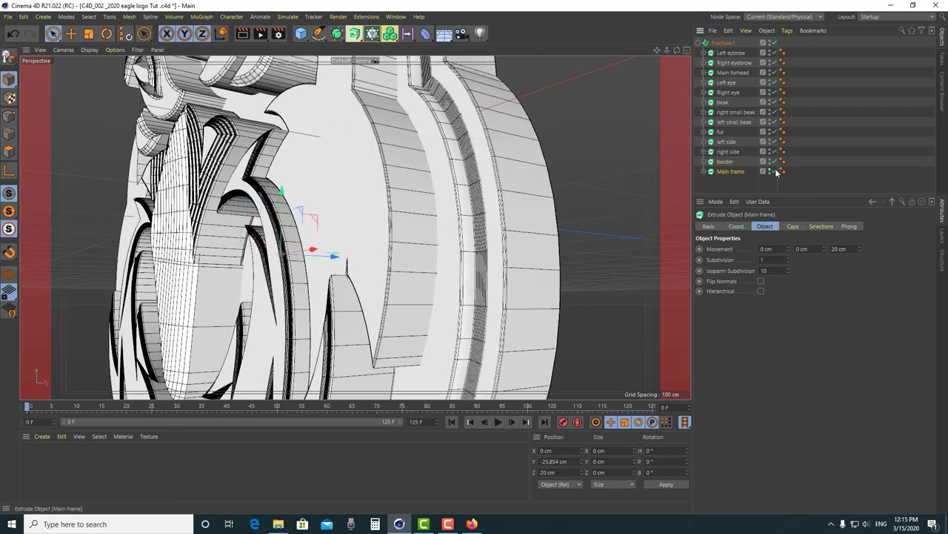
{"action": "left_click_drag", "start_coordinate": [567, 230], "coordinate": [595, 229], "text": "alt"}
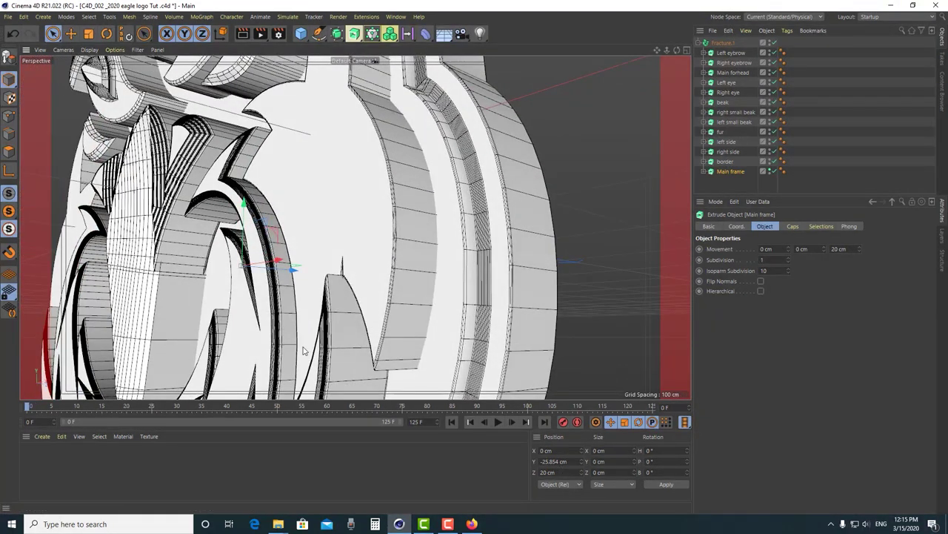
{"action": "left_click", "coordinate": [9, 170]}
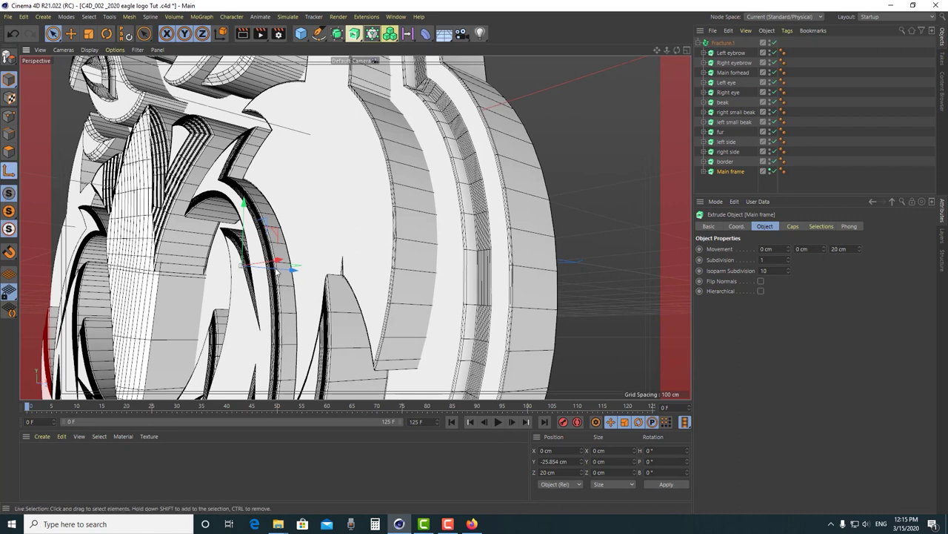
{"action": "double_click", "coordinate": [552, 472]}
{"action": "key", "text": "BackSpace"}
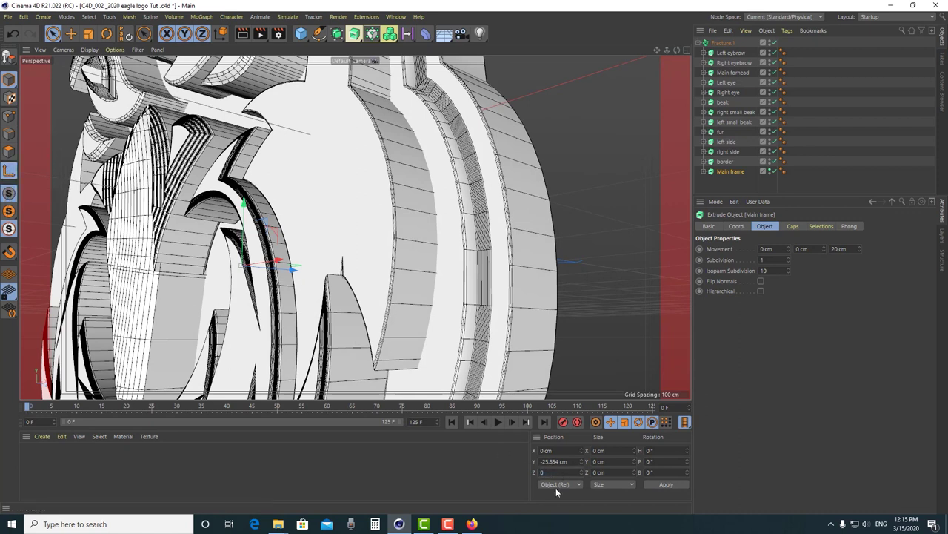
{"action": "left_click", "coordinate": [666, 484]}
Push the border back to Z -20 cm and confirm the Main frame at Z 0 cm
{"action": "left_click", "coordinate": [724, 162]}
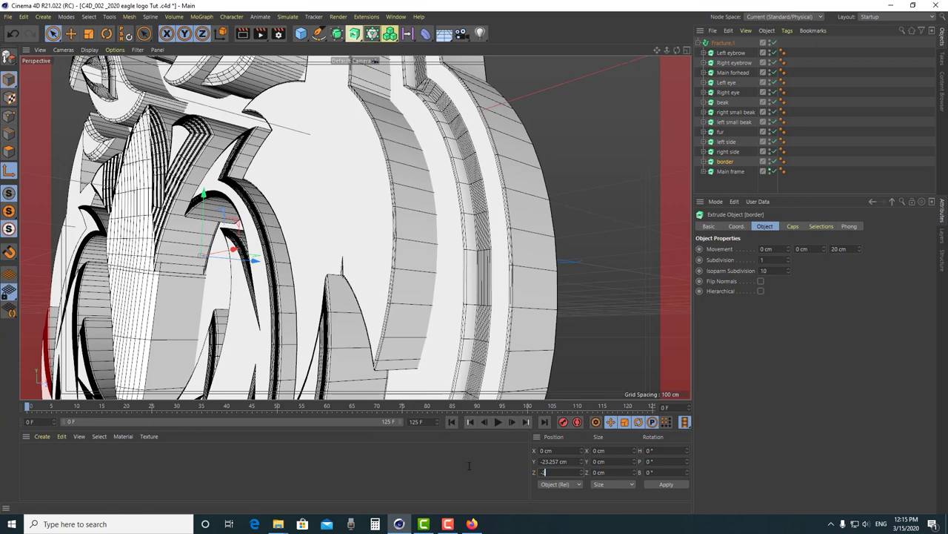
{"action": "type", "text": "-20"}
{"action": "left_click", "coordinate": [666, 484]}
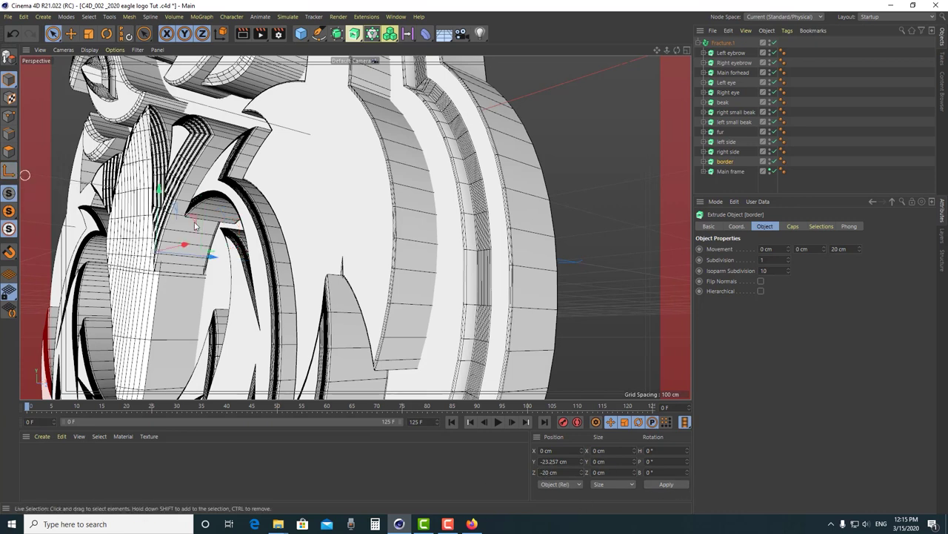
{"action": "key", "text": "h"}
{"action": "scroll", "coordinate": [440, 215], "scroll_direction": "up", "scroll_amount": 3}
{"action": "left_click", "coordinate": [727, 172]}
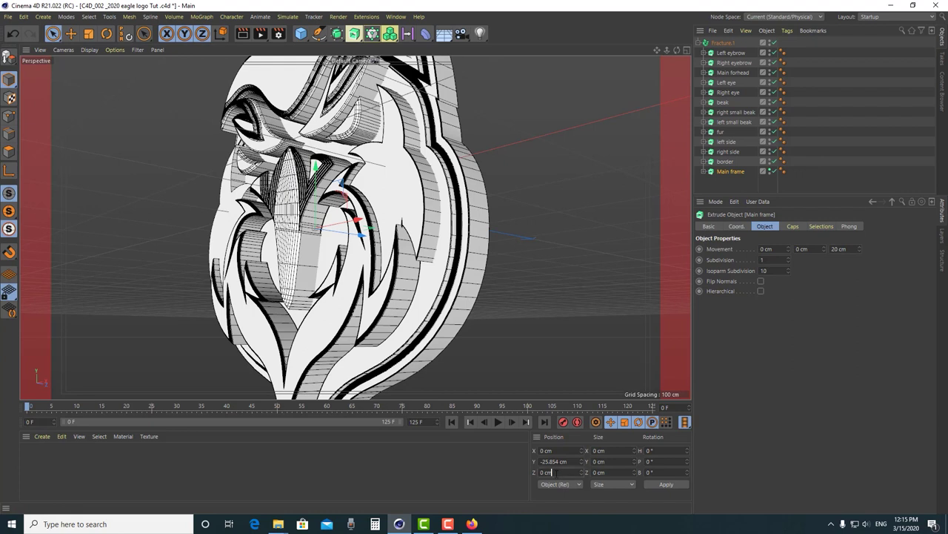
{"action": "key", "text": "Return"}
Toggle the border's visibility to check the layering, then clear the selection
{"action": "left_click", "coordinate": [724, 160]}
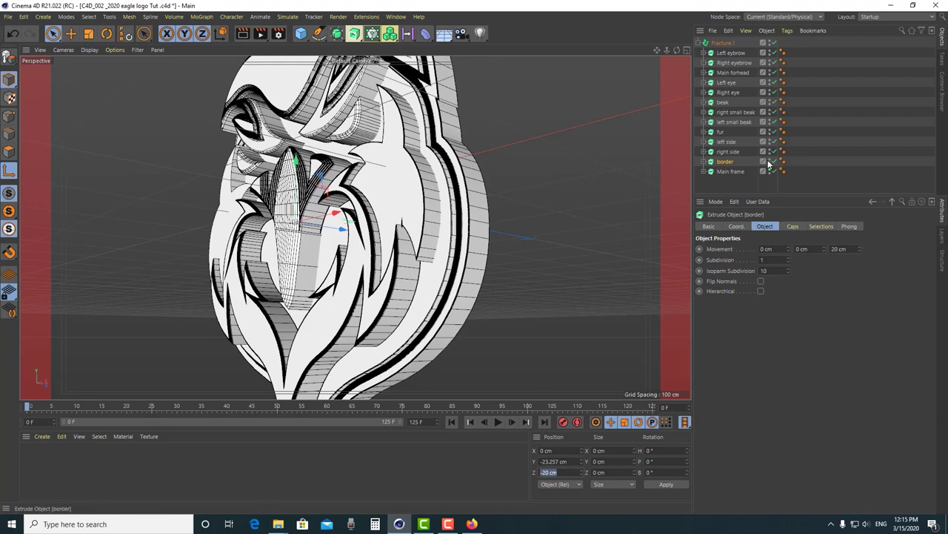
{"action": "left_click", "coordinate": [773, 162]}
{"action": "left_click", "coordinate": [773, 162]}
{"action": "left_click", "coordinate": [728, 152]}
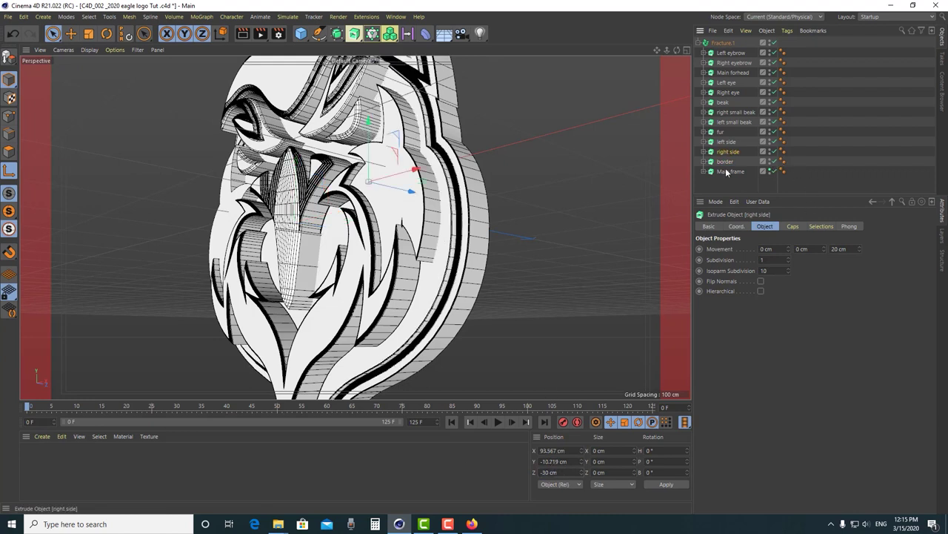
{"action": "left_click", "coordinate": [202, 454]}
{"action": "left_click", "coordinate": [42, 436]}
Create a gold-orange material and apply it to Main frame
{"action": "left_click", "coordinate": [64, 469]}
{"action": "double_click", "coordinate": [55, 469]}
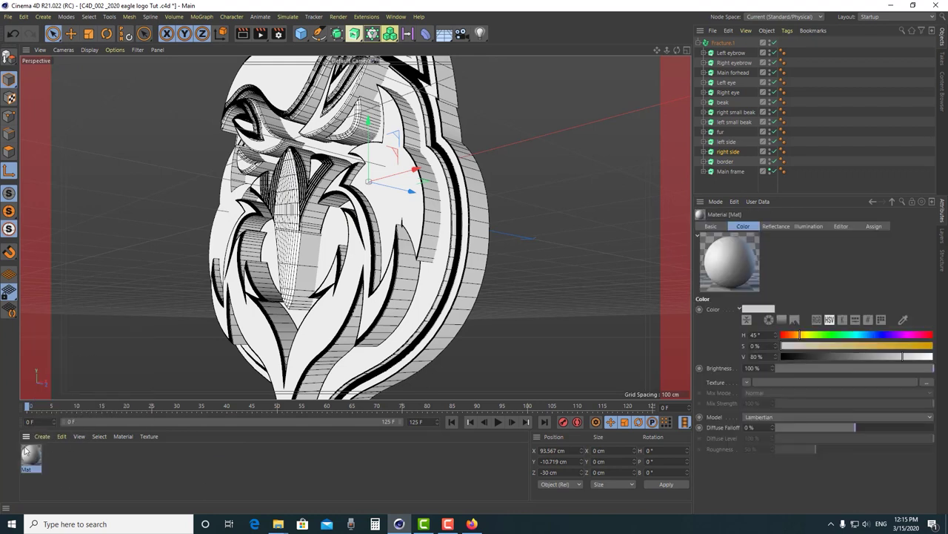
{"action": "double_click", "coordinate": [30, 453]}
{"action": "left_click", "coordinate": [169, 177]}
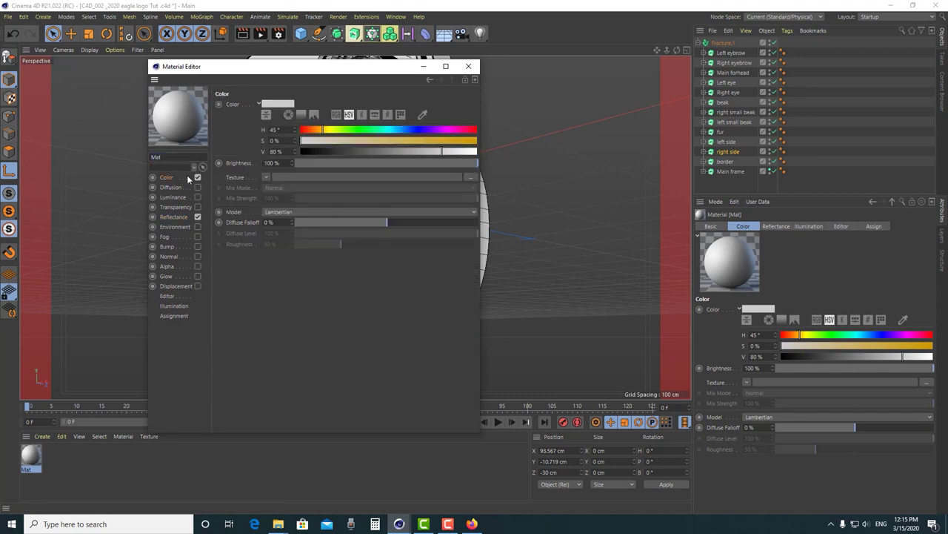
{"action": "left_click_drag", "start_coordinate": [465, 141], "coordinate": [489, 139]}
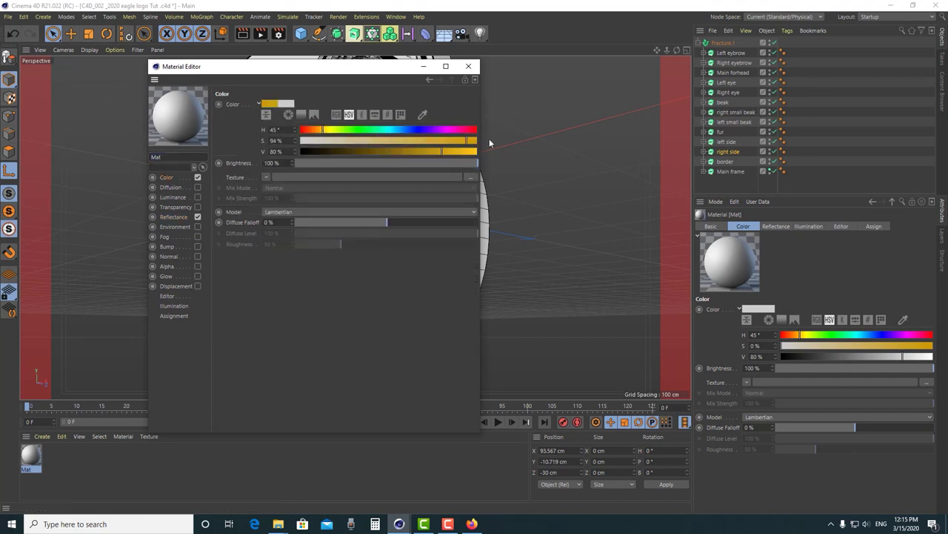
{"action": "left_click", "coordinate": [469, 66]}
{"action": "left_click_drag", "start_coordinate": [30, 463], "coordinate": [730, 172]}
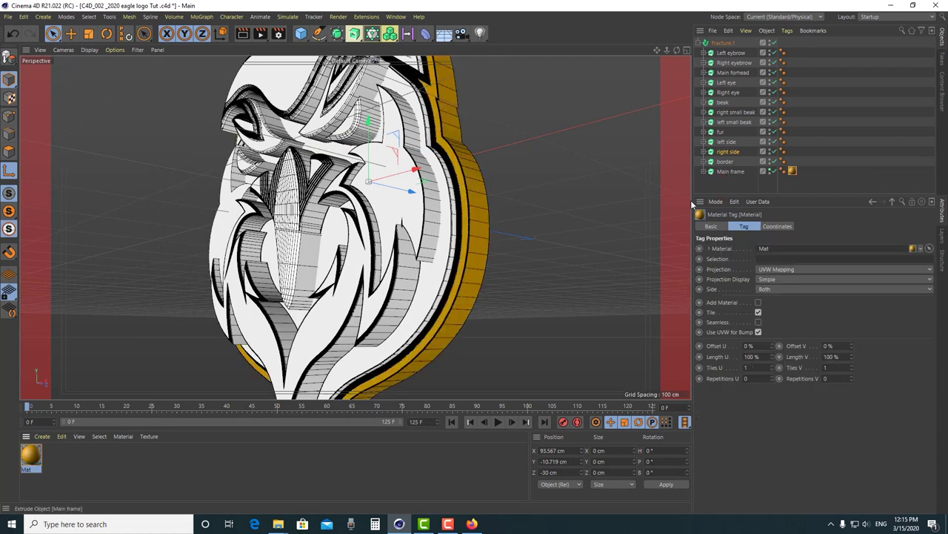
Duplicate the material, recolour it blue, and apply it to the border
{"action": "left_click_drag", "start_coordinate": [41, 460], "coordinate": [55, 456], "text": "ctrl"}
{"action": "double_click", "coordinate": [55, 455]}
{"action": "left_click", "coordinate": [413, 130]}
{"action": "left_click", "coordinate": [469, 67]}
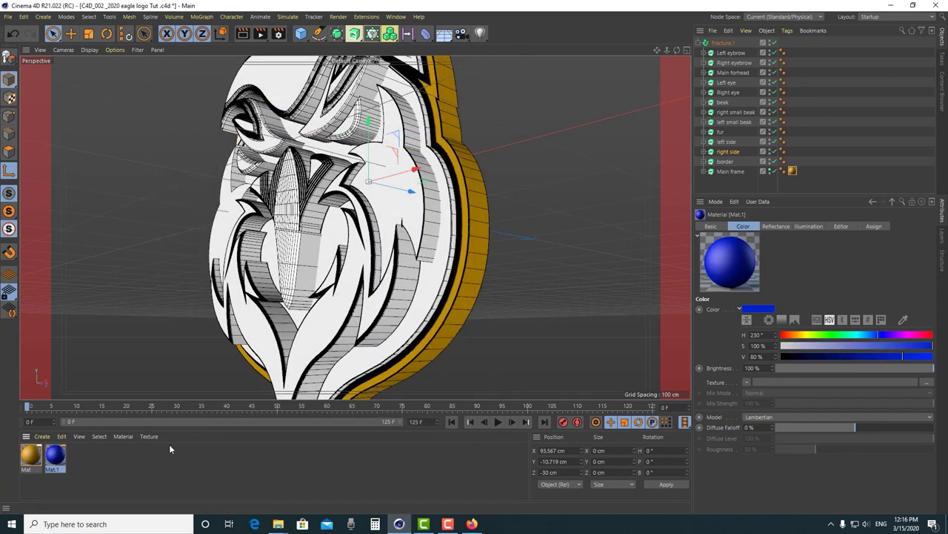
{"action": "left_click_drag", "start_coordinate": [724, 162], "coordinate": [726, 161]}
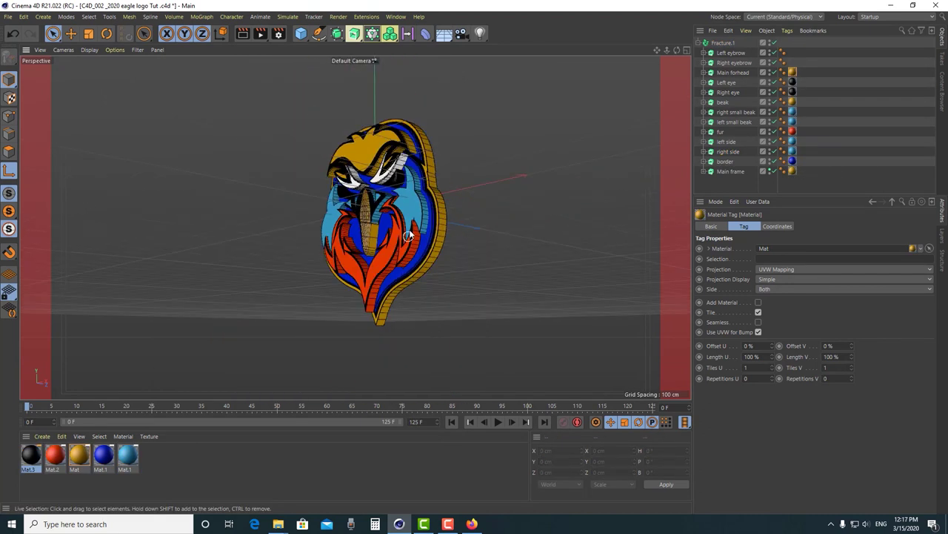
Orbit the coloured logo and hide Main frame to reveal the blue border
{"action": "left_click_drag", "start_coordinate": [408, 236], "coordinate": [418, 303], "text": "alt"}
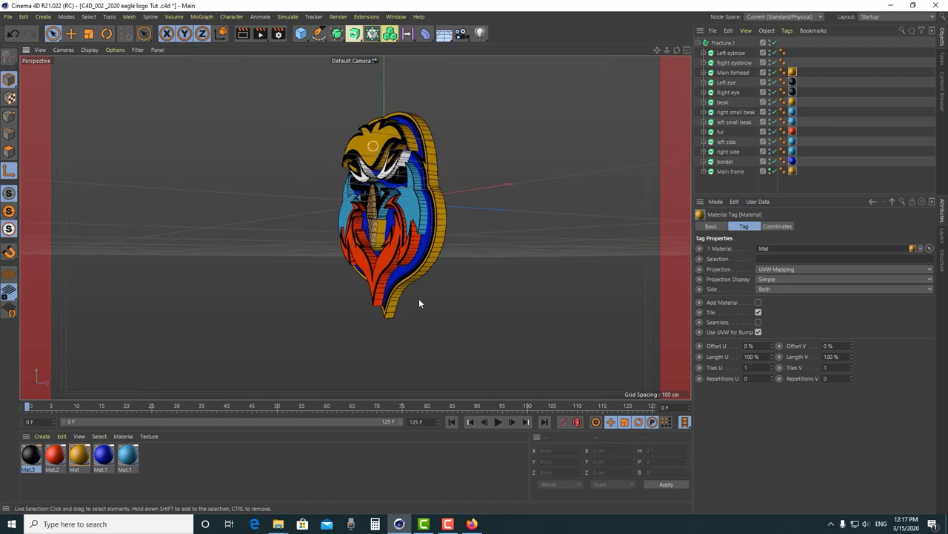
{"action": "left_click_drag", "start_coordinate": [434, 188], "coordinate": [402, 193], "text": "alt"}
{"action": "scroll", "coordinate": [426, 194], "scroll_direction": "up", "scroll_amount": 2}
{"action": "scroll", "coordinate": [404, 191], "scroll_direction": "up", "scroll_amount": 2}
{"action": "mouse_move", "coordinate": [357, 284]}
{"action": "left_mouse_down", "text": "alt"}
{"action": "mouse_move", "coordinate": [402, 236]}
{"action": "mouse_move", "coordinate": [387, 265]}
{"action": "mouse_move", "coordinate": [322, 287]}
{"action": "mouse_move", "coordinate": [359, 267]}
{"action": "left_mouse_up", "text": "alt"}
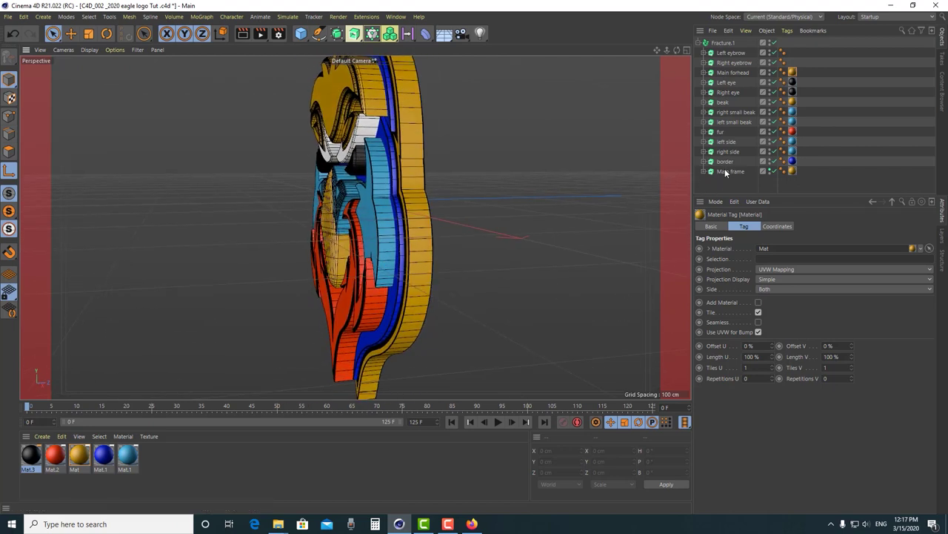
{"action": "left_click", "coordinate": [773, 171]}
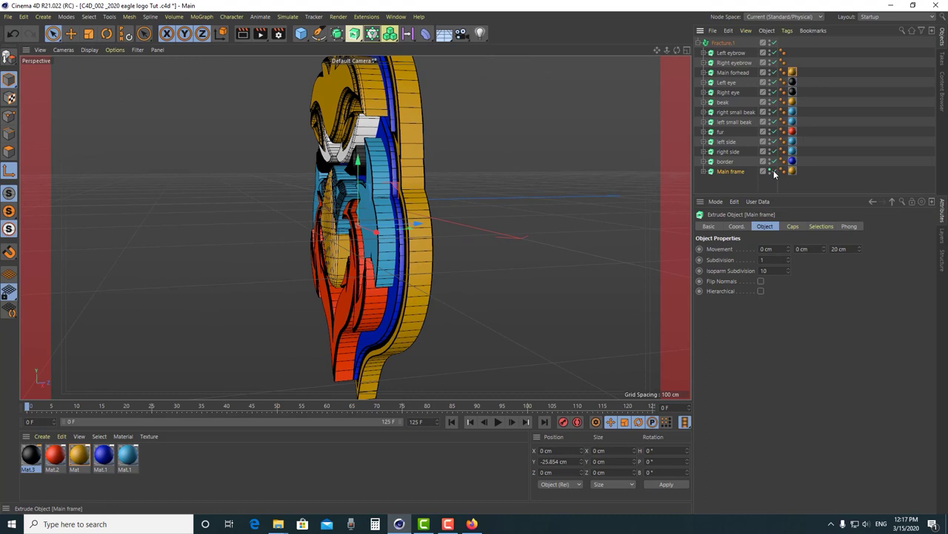
{"action": "left_click", "coordinate": [774, 170]}
{"action": "left_click", "coordinate": [774, 170]}
{"action": "left_click", "coordinate": [774, 170]}
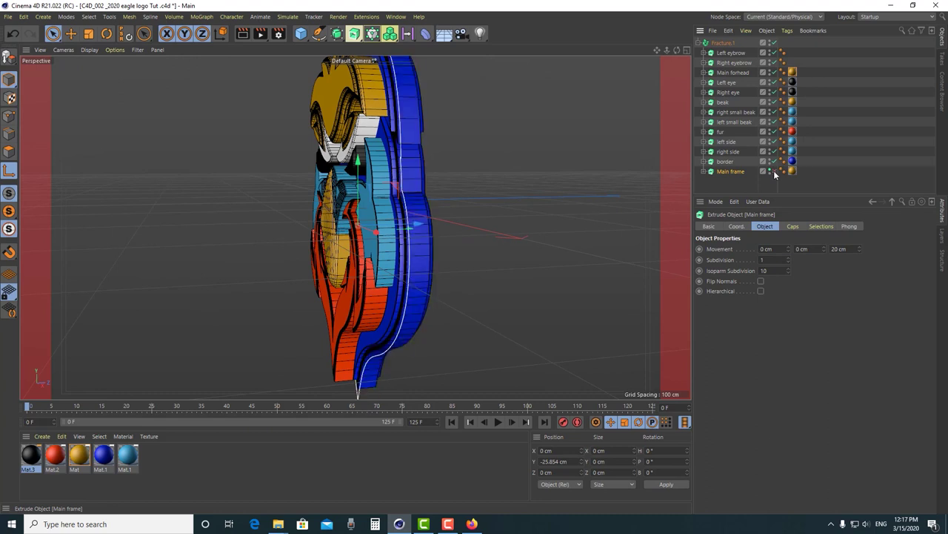
{"action": "left_click", "coordinate": [773, 171]}
From a new angle, toggle the border's visibility to compare the layers
{"action": "scroll", "coordinate": [437, 226], "scroll_direction": "up", "scroll_amount": 5}
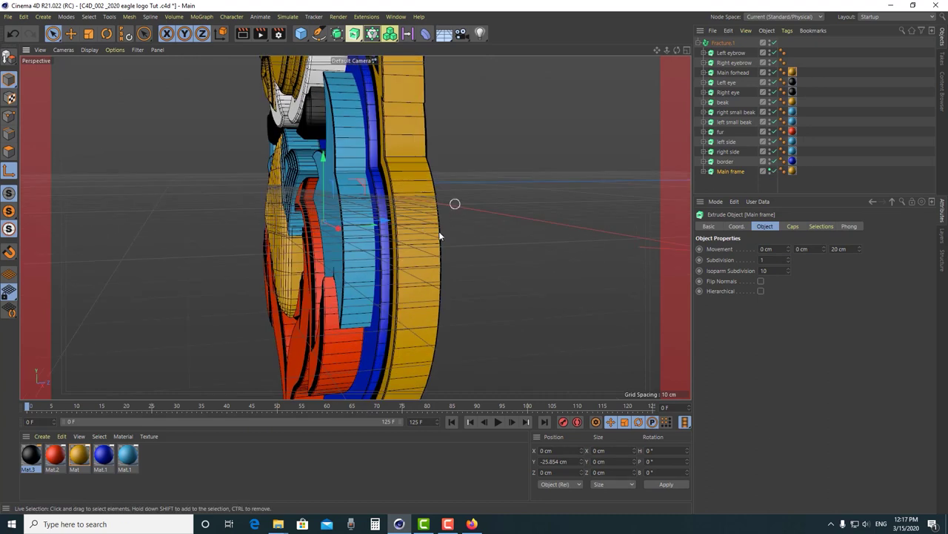
{"action": "left_click_drag", "start_coordinate": [451, 239], "coordinate": [510, 225], "text": "alt"}
{"action": "left_click", "coordinate": [775, 162]}
{"action": "left_click", "coordinate": [774, 161]}
{"action": "left_click", "coordinate": [775, 161]}
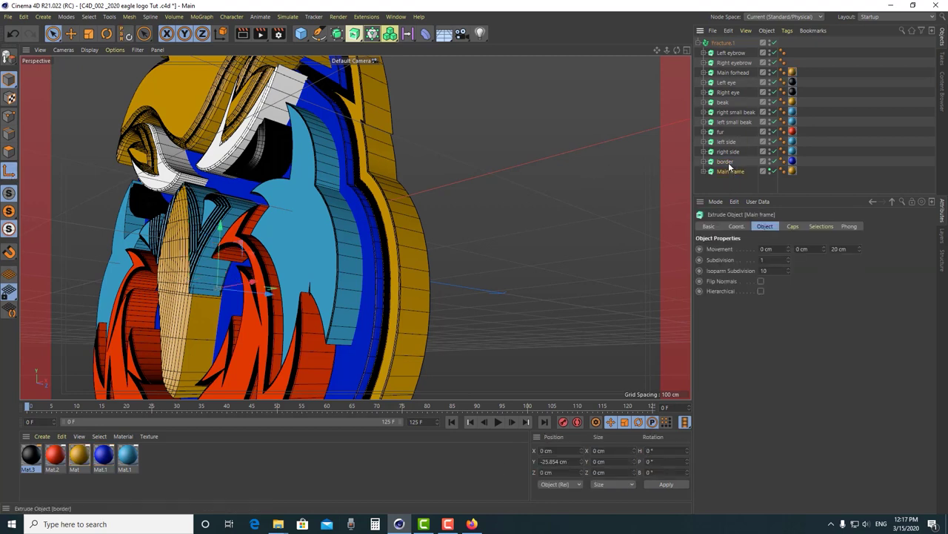
Select each logo part in turn, from right side up to Left eyebrow
{"action": "left_click", "coordinate": [729, 151]}
{"action": "left_click", "coordinate": [727, 141]}
{"action": "left_click", "coordinate": [725, 131]}
{"action": "left_click", "coordinate": [730, 122]}
{"action": "left_click", "coordinate": [723, 102]}
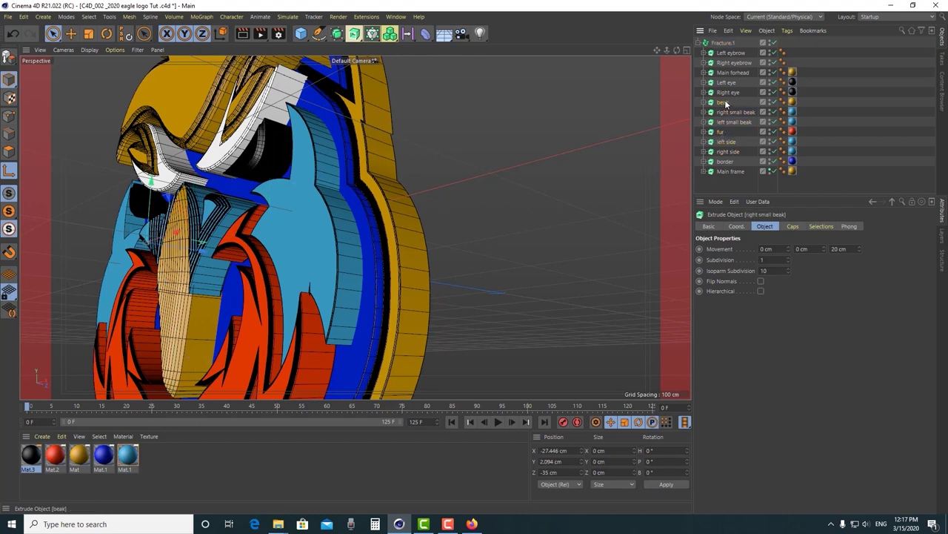
{"action": "left_click", "coordinate": [728, 92]}
{"action": "left_click", "coordinate": [727, 82]}
{"action": "left_click", "coordinate": [731, 73]}
{"action": "left_click", "coordinate": [732, 63]}
{"action": "left_click", "coordinate": [731, 54]}
Select the fracture group and forehead parts, then switch to the finished eagle logo scene
{"action": "left_click", "coordinate": [423, 258]}
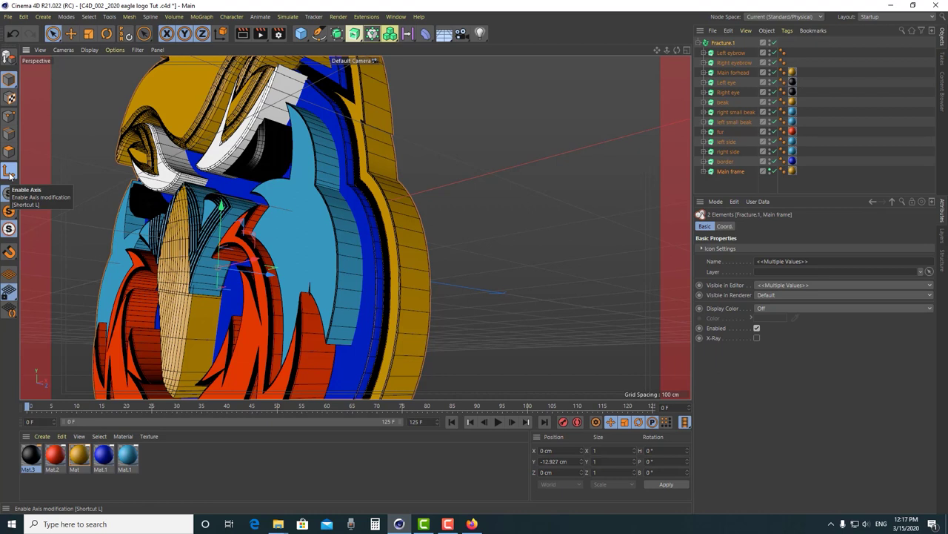
{"action": "left_click", "coordinate": [734, 63]}
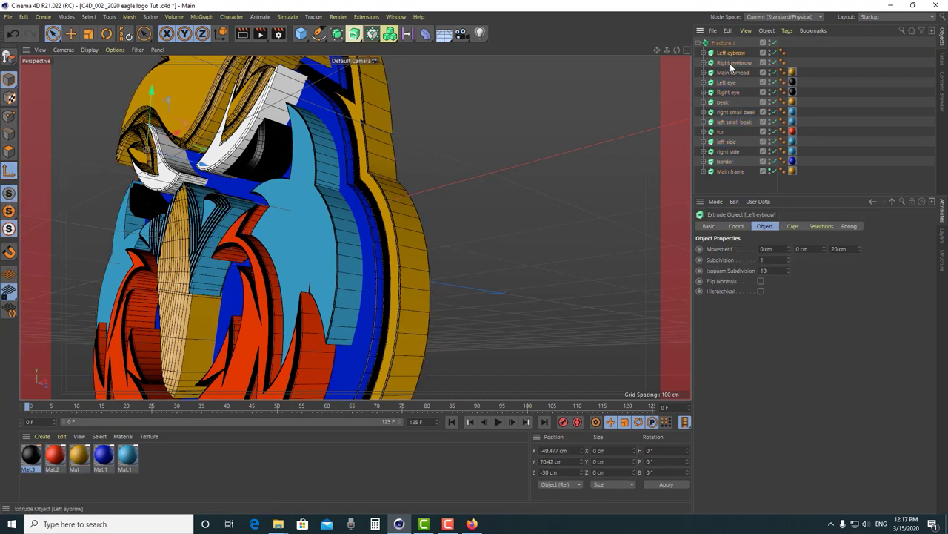
{"action": "left_click", "coordinate": [729, 72]}
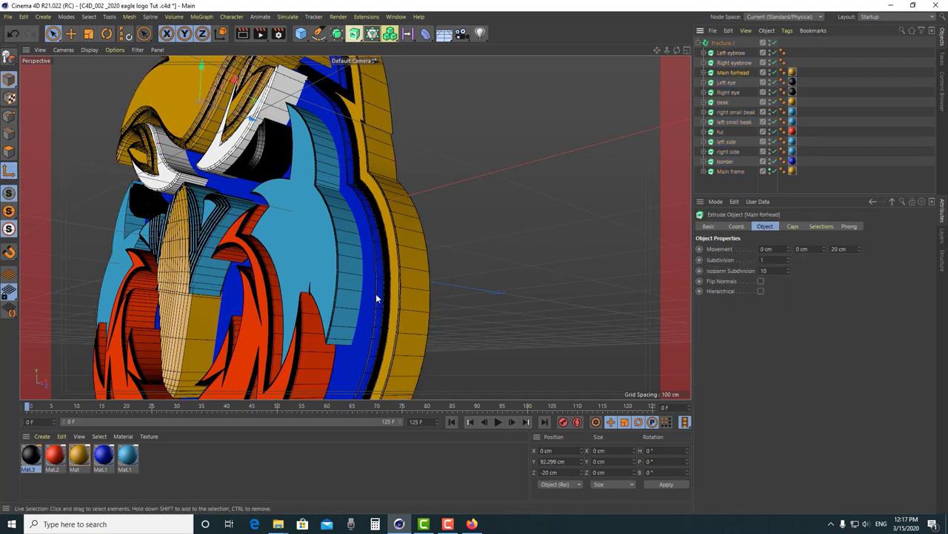
{"action": "left_click_drag", "start_coordinate": [348, 261], "coordinate": [344, 290], "text": "alt"}
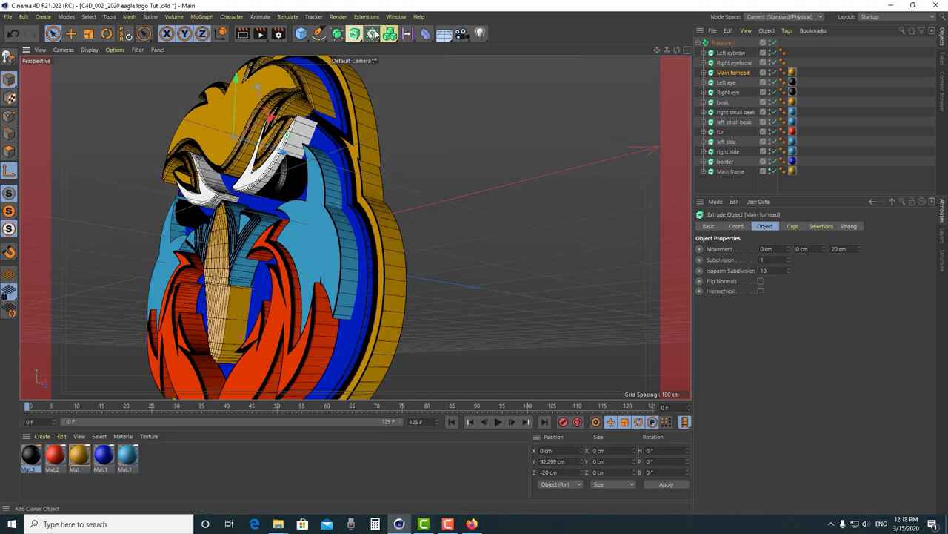
{"action": "left_click", "coordinate": [396, 17]}
{"action": "left_click", "coordinate": [430, 292]}
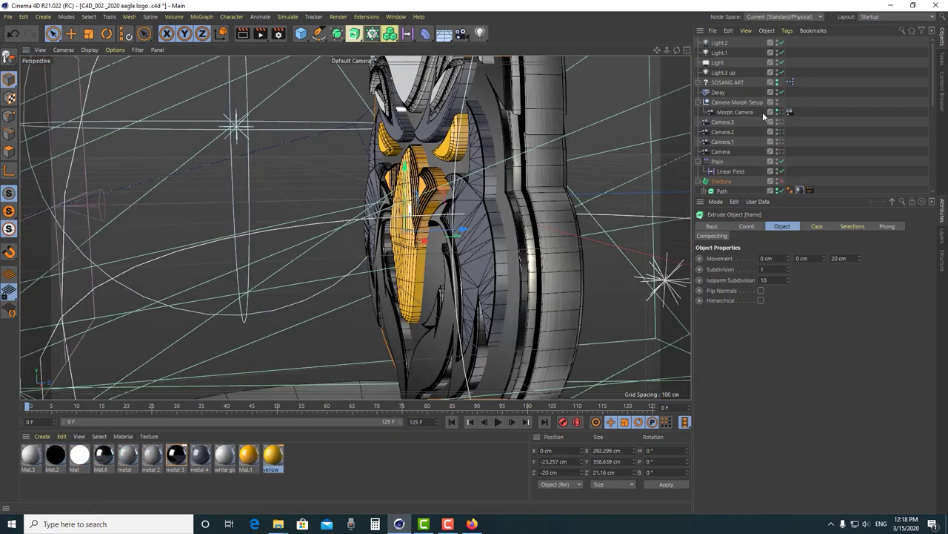
Toggle the Fracture object's enabled state in the finished scene
{"action": "left_click", "coordinate": [781, 180]}
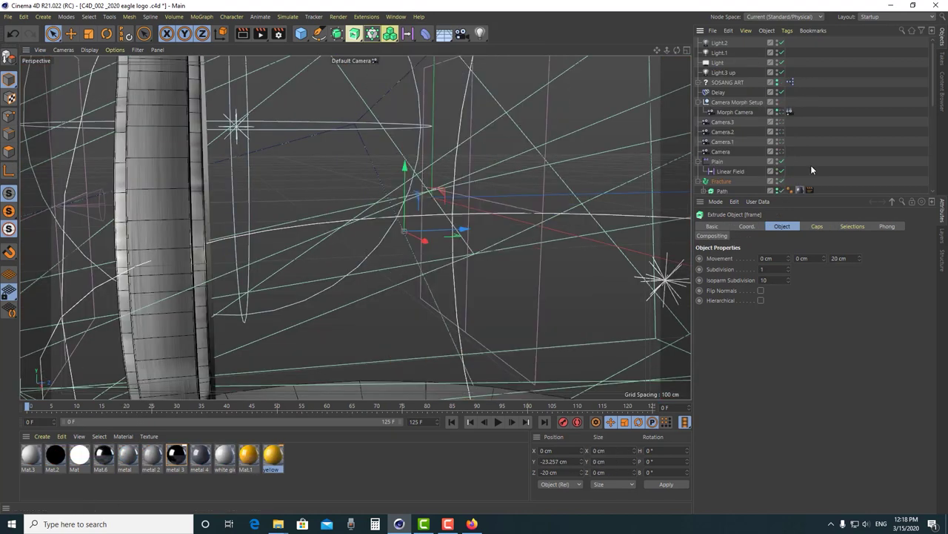
{"action": "scroll", "coordinate": [371, 217], "scroll_direction": "down", "scroll_amount": 10}
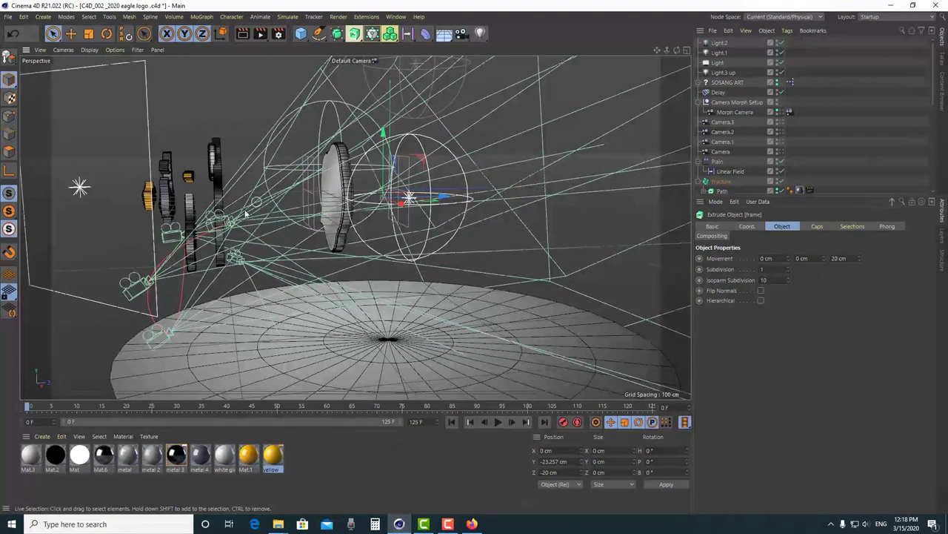
{"action": "scroll", "coordinate": [333, 189], "scroll_direction": "up", "scroll_amount": 3}
{"action": "scroll", "coordinate": [764, 176], "scroll_direction": "down", "scroll_amount": 6}
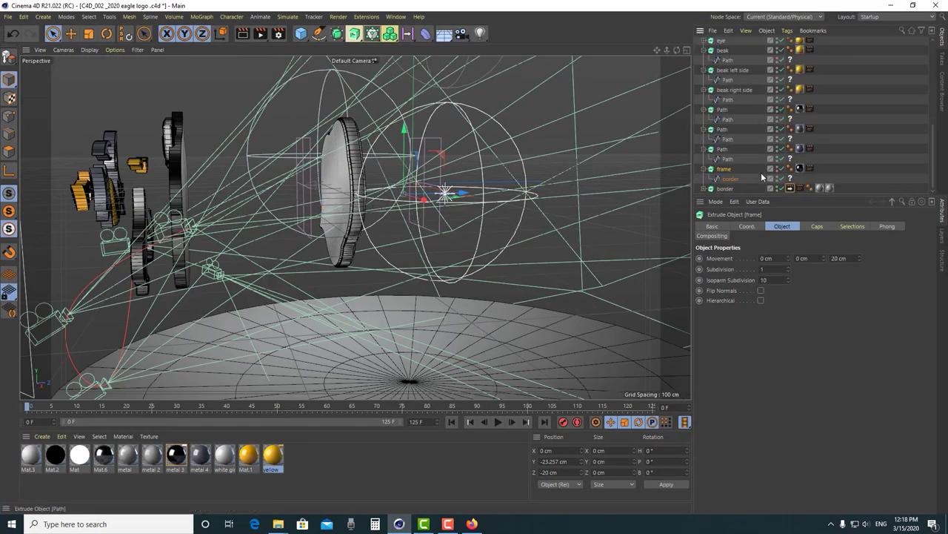
{"action": "scroll", "coordinate": [202, 193], "scroll_direction": "up", "scroll_amount": 1}
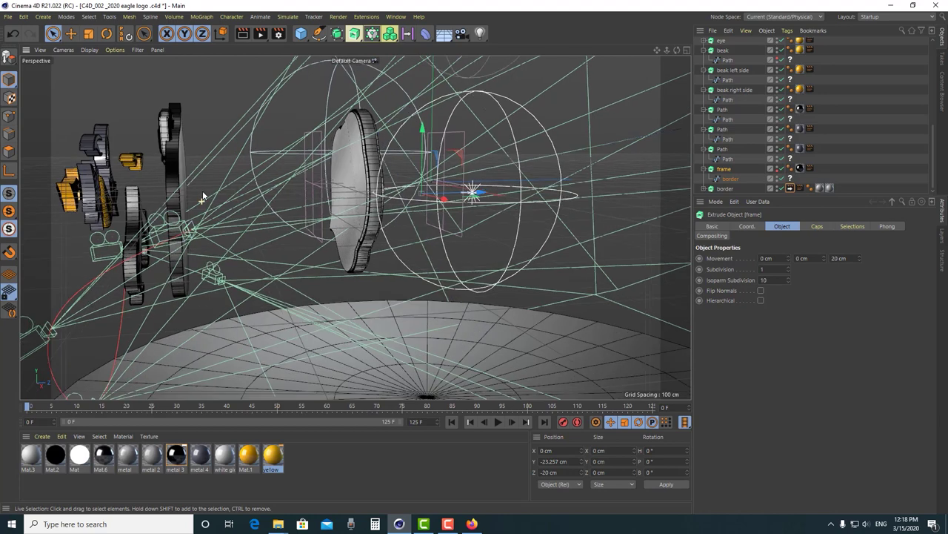
Orbit to view the discs face-on, then return to the eagle logo Tut project
{"action": "left_click_drag", "start_coordinate": [225, 200], "coordinate": [325, 174], "text": "alt"}
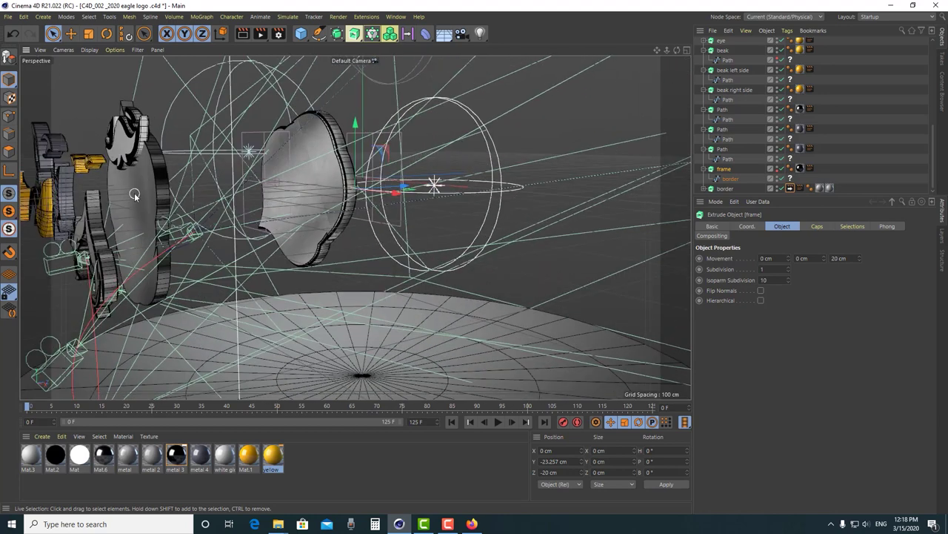
{"action": "scroll", "coordinate": [134, 193], "scroll_direction": "up", "scroll_amount": 2}
{"action": "scroll", "coordinate": [136, 200], "scroll_direction": "up", "scroll_amount": 2}
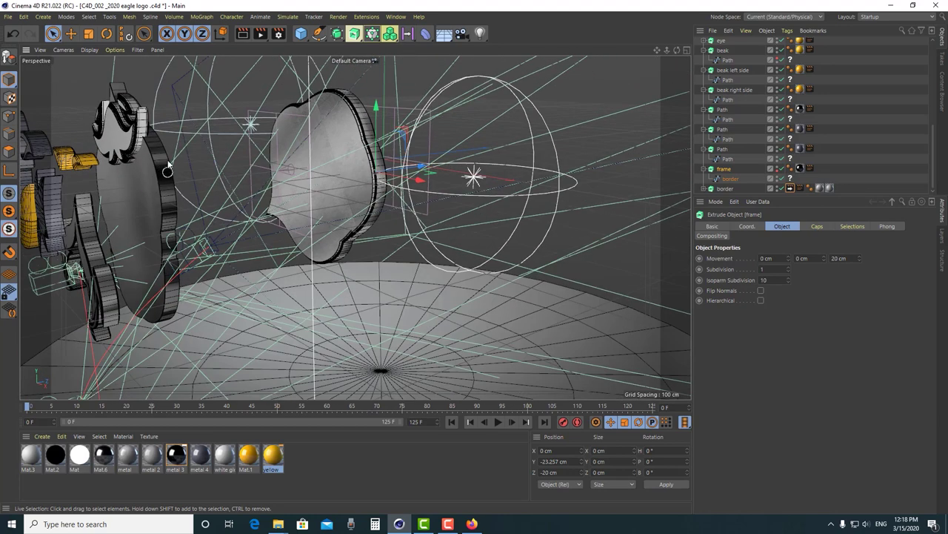
{"action": "left_click_drag", "start_coordinate": [119, 162], "coordinate": [515, 174], "text": "alt"}
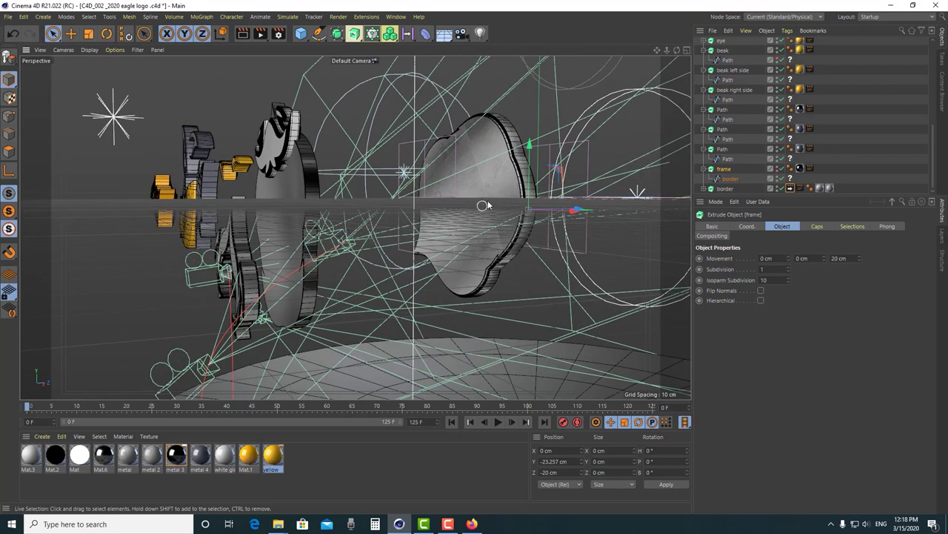
{"action": "left_click_drag", "start_coordinate": [484, 205], "coordinate": [488, 207], "text": "alt"}
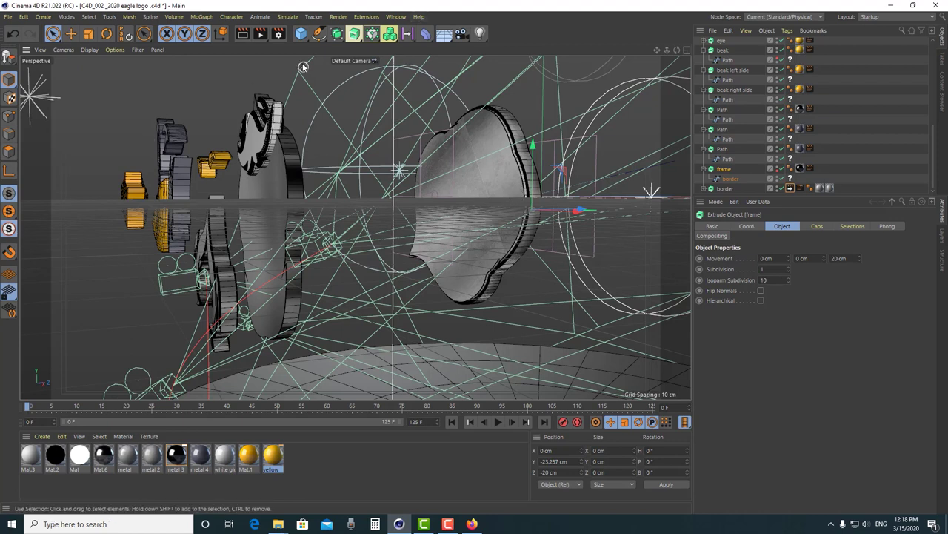
{"action": "left_click", "coordinate": [403, 18]}
{"action": "left_click", "coordinate": [437, 303]}
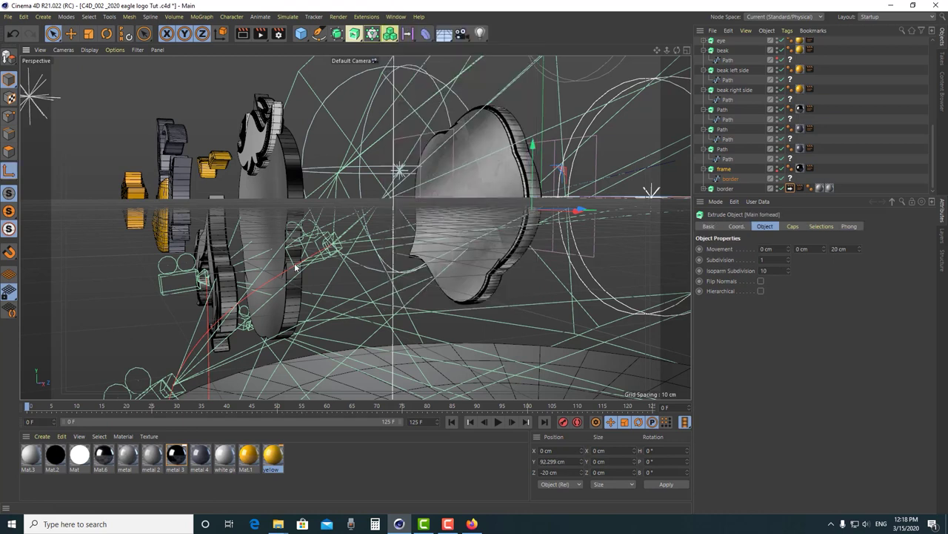
Orbit the viewport around the eagle logo to a front view
{"action": "left_click", "coordinate": [13, 171]}
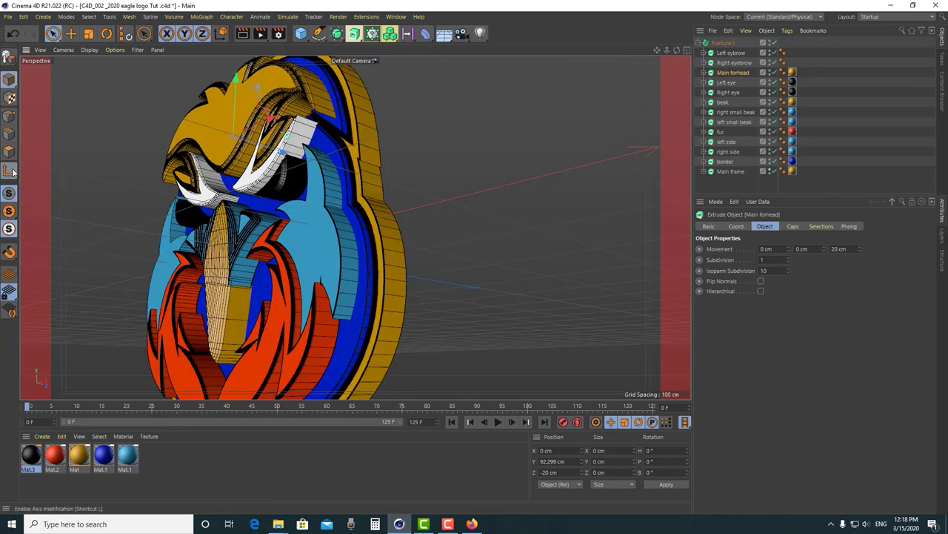
{"action": "mouse_move", "coordinate": [346, 232]}
{"action": "left_mouse_down", "text": "alt"}
{"action": "mouse_move", "coordinate": [347, 264]}
{"action": "mouse_move", "coordinate": [352, 225]}
{"action": "left_mouse_up", "text": "alt"}
{"action": "left_click", "coordinate": [484, 183]}
{"action": "left_click_drag", "start_coordinate": [485, 184], "coordinate": [388, 218], "text": "alt"}
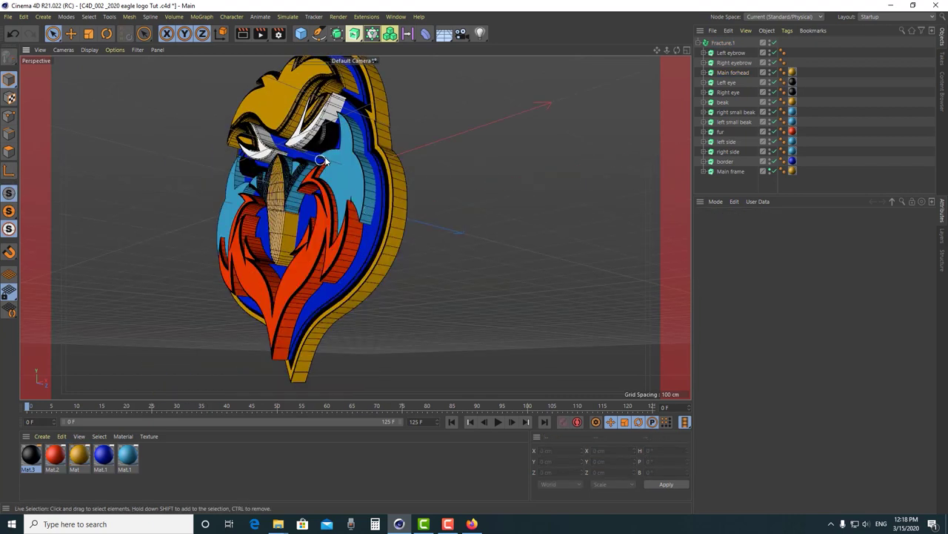
{"action": "left_click_drag", "start_coordinate": [321, 160], "coordinate": [338, 172], "text": "alt"}
{"action": "left_click", "coordinate": [447, 162]}
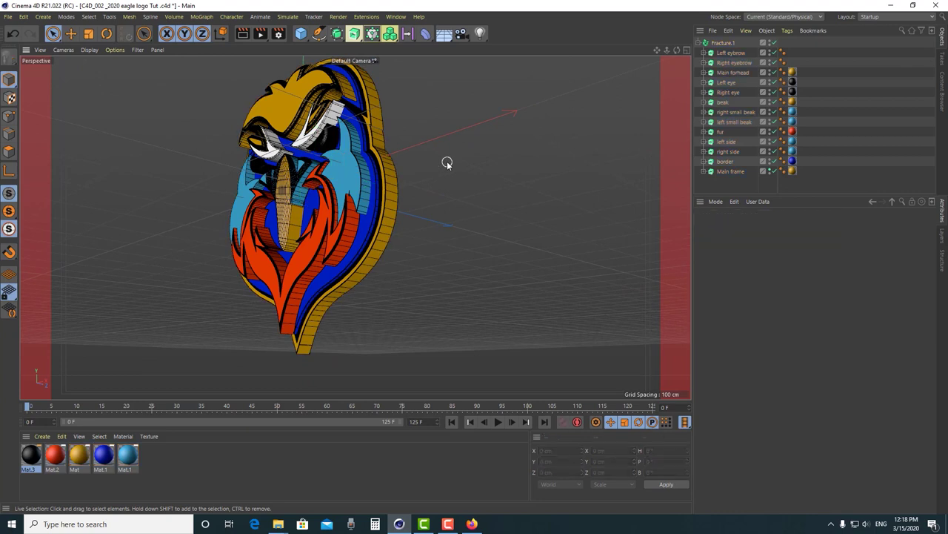
{"action": "left_click_drag", "start_coordinate": [368, 185], "coordinate": [378, 186], "text": "alt"}
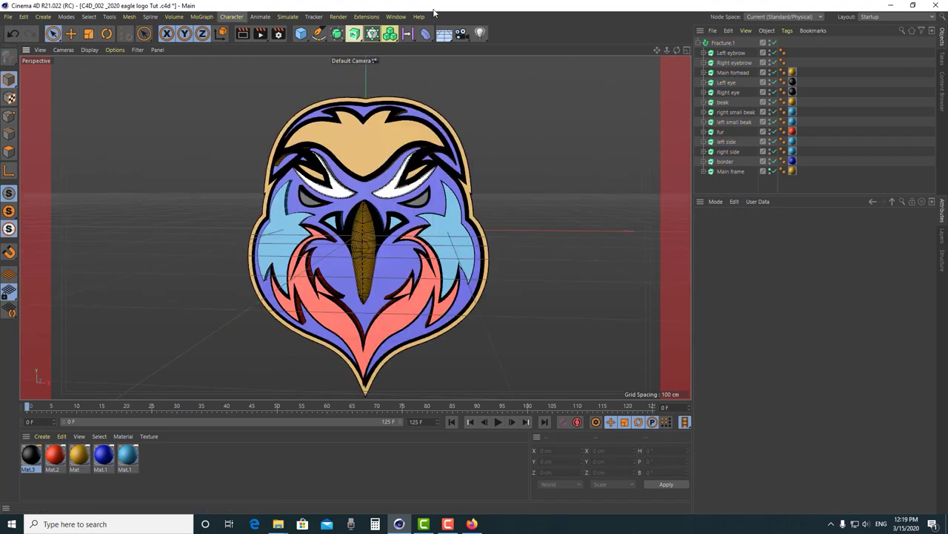
Select Fracture.1 and bring up the MoGraph Effector list
{"action": "left_click", "coordinate": [734, 42]}
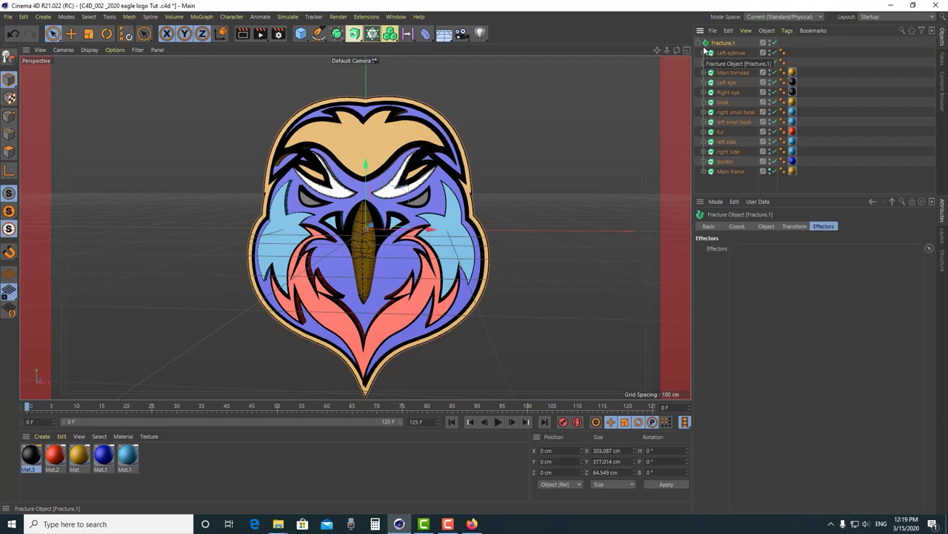
{"action": "left_click", "coordinate": [261, 16]}
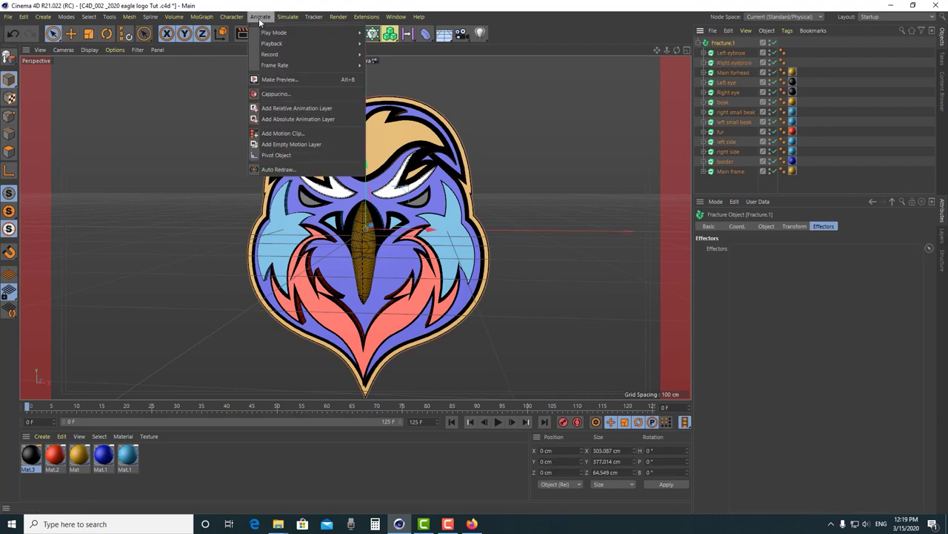
{"action": "mouse_move", "coordinate": [193, 22]}
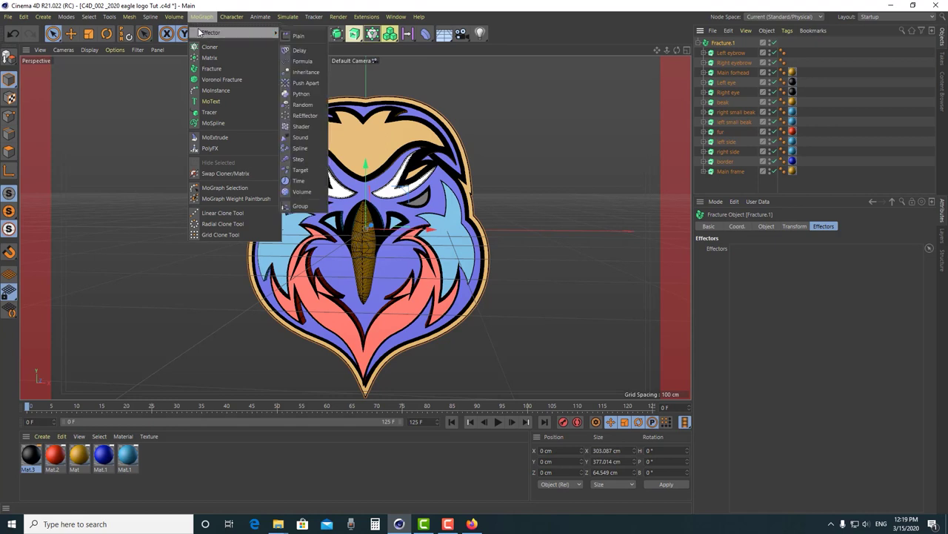
Add a Plain effector with position offset Y 0 and Z -1053 cm
{"action": "left_click", "coordinate": [296, 35]}
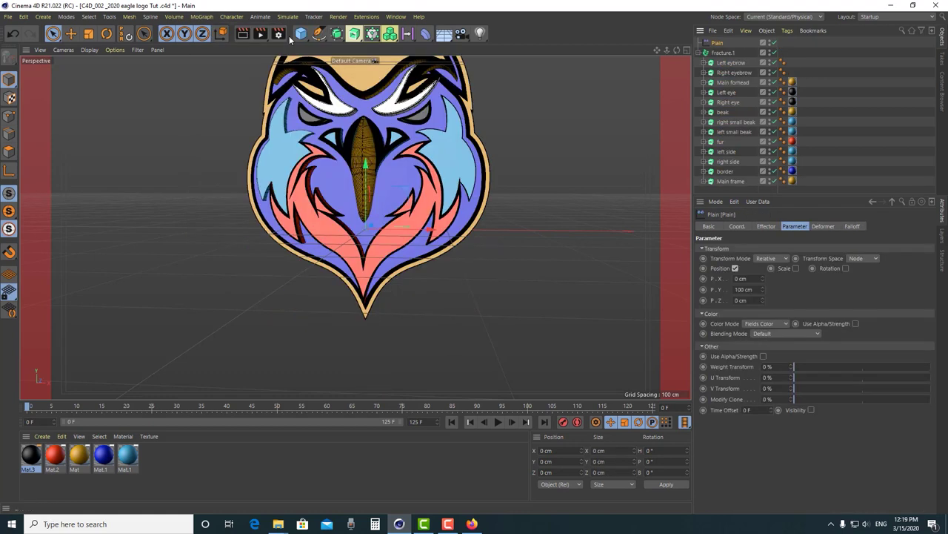
{"action": "scroll", "coordinate": [514, 174], "scroll_direction": "up", "scroll_amount": 5}
{"action": "scroll", "coordinate": [443, 219], "scroll_direction": "up", "scroll_amount": 1}
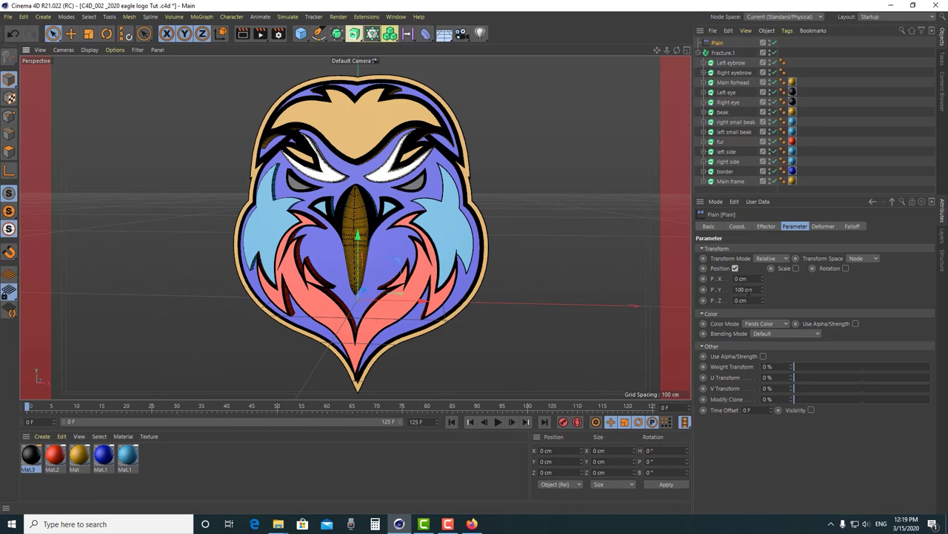
{"action": "double_click", "coordinate": [745, 289]}
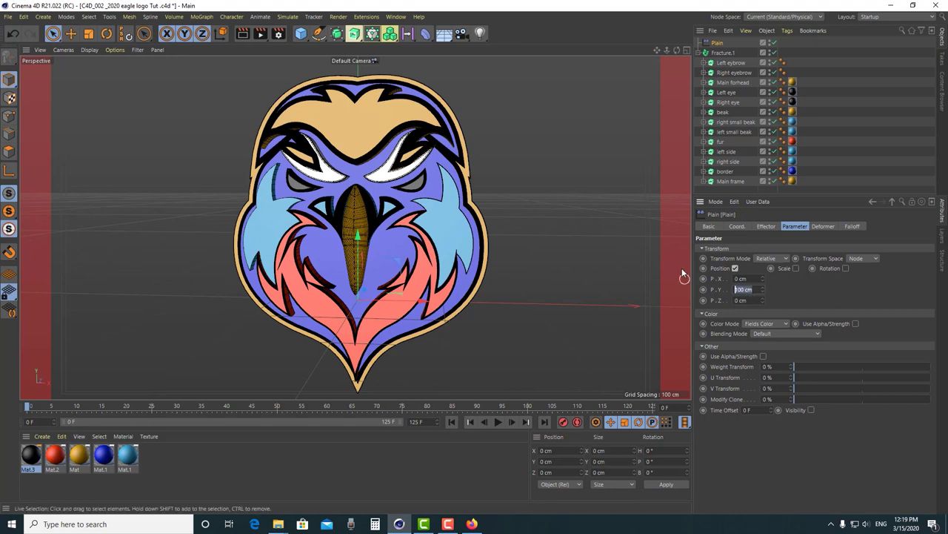
{"action": "type", "text": "0"}
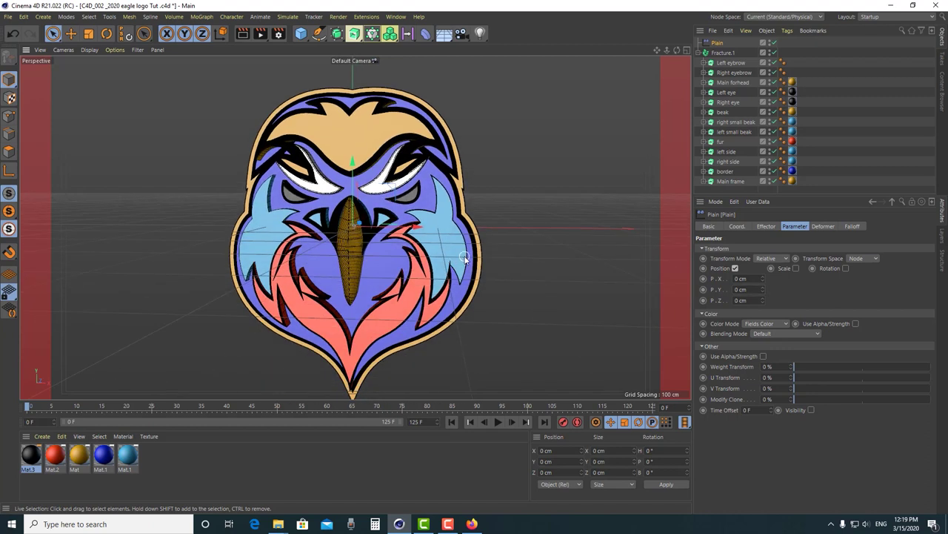
{"action": "left_click", "coordinate": [742, 300]}
{"action": "key", "text": "BackSpace"}
{"action": "type", "text": "-1053"}
{"action": "key", "text": "Return"}
Enable rotation on the Plain effector with a 360° bank rotation
{"action": "left_click", "coordinate": [845, 268]}
{"action": "scroll", "coordinate": [382, 338], "scroll_direction": "down", "scroll_amount": 3}
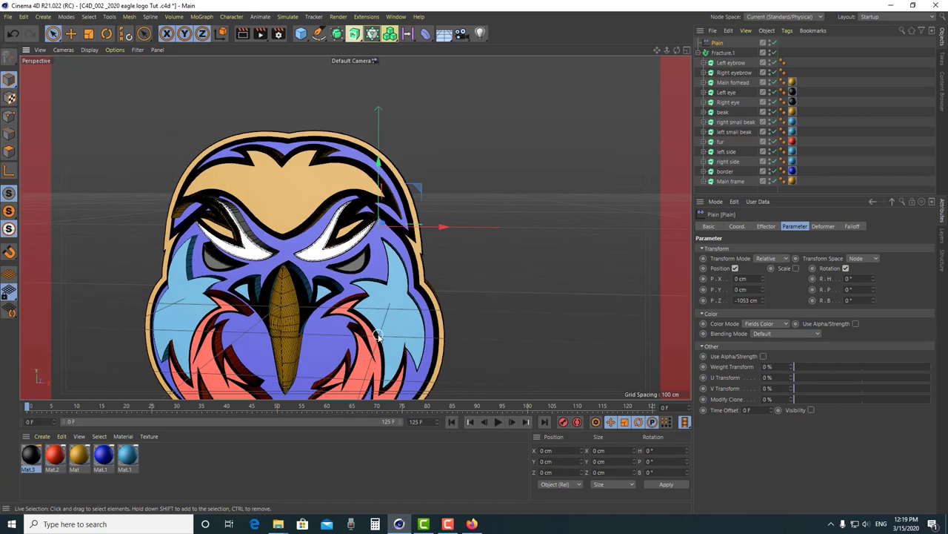
{"action": "scroll", "coordinate": [634, 281], "scroll_direction": "up", "scroll_amount": 2}
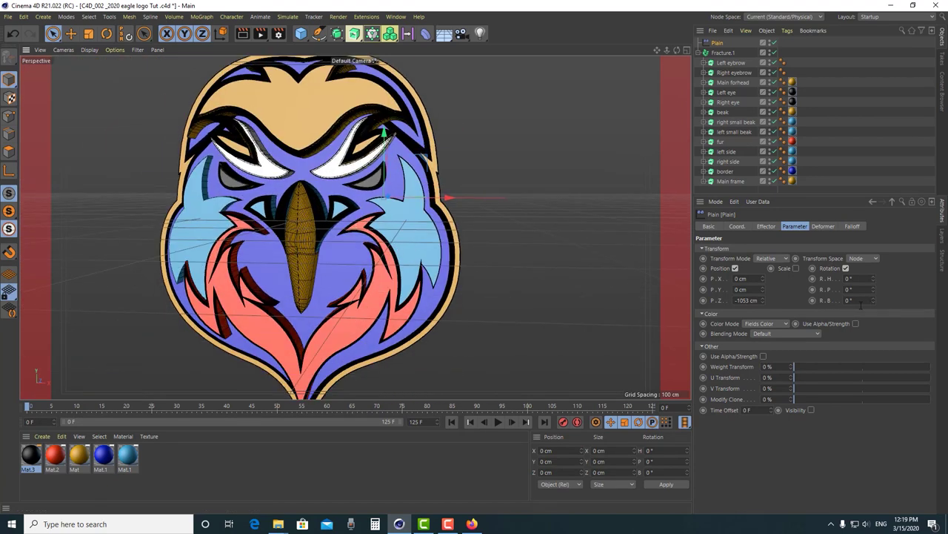
{"action": "double_click", "coordinate": [848, 300]}
{"action": "left_click", "coordinate": [852, 226]}
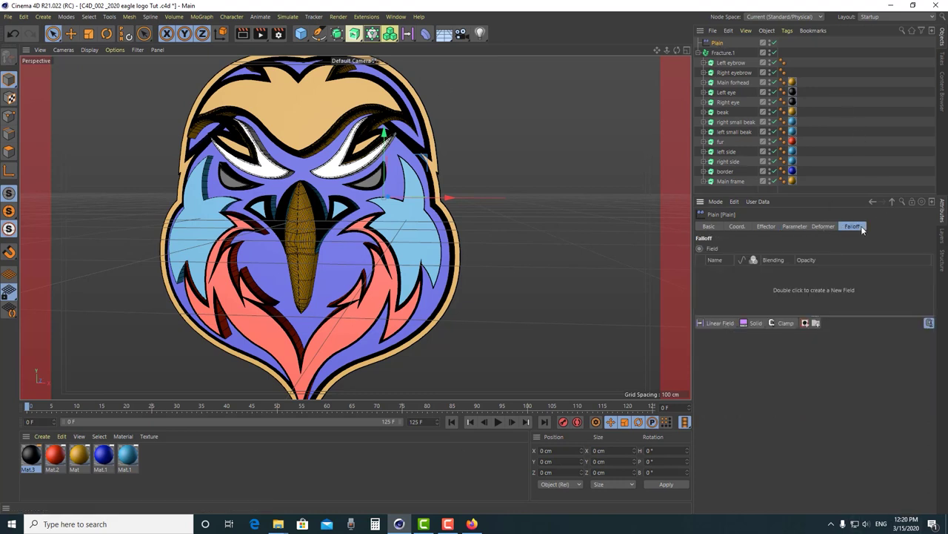
Add a Linear Field to the effector's falloff and move it left along X
{"action": "scroll", "coordinate": [323, 213], "scroll_direction": "down", "scroll_amount": 2}
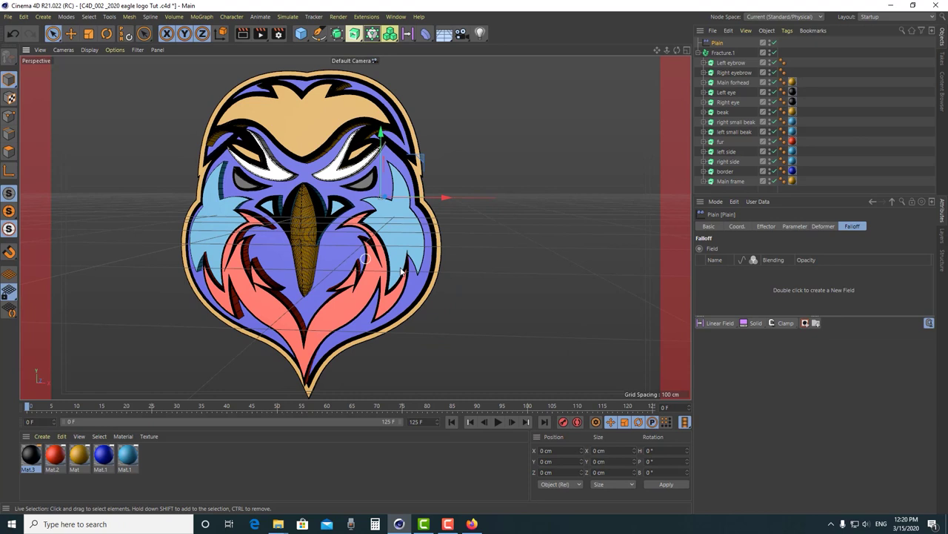
{"action": "left_click_drag", "start_coordinate": [401, 272], "coordinate": [467, 280], "text": "alt"}
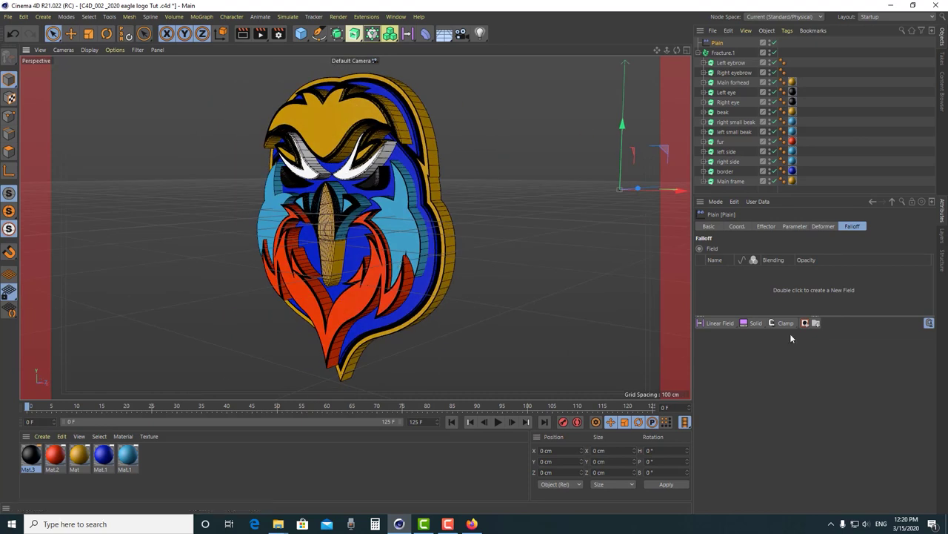
{"action": "left_click", "coordinate": [722, 323]}
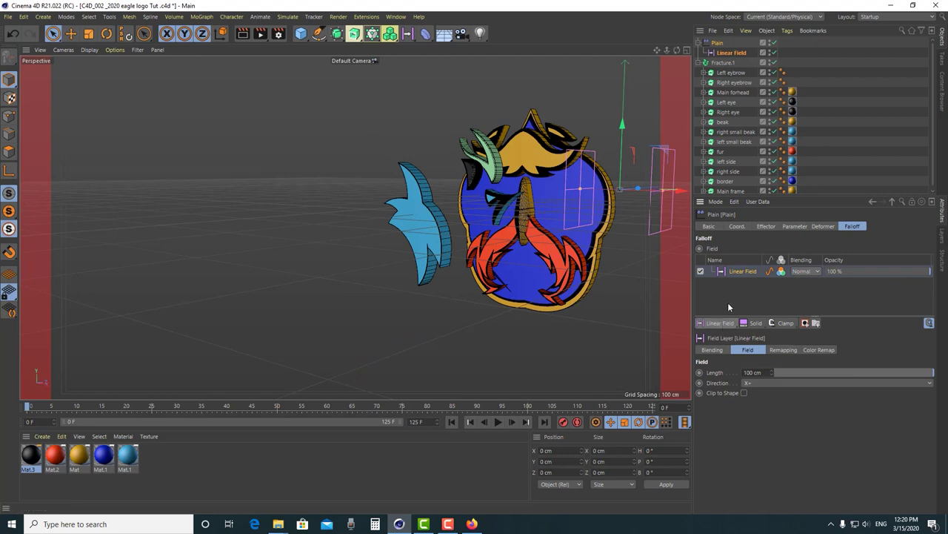
{"action": "scroll", "coordinate": [604, 269], "scroll_direction": "down", "scroll_amount": 3}
{"action": "left_click_drag", "start_coordinate": [618, 248], "coordinate": [506, 272], "text": "alt"}
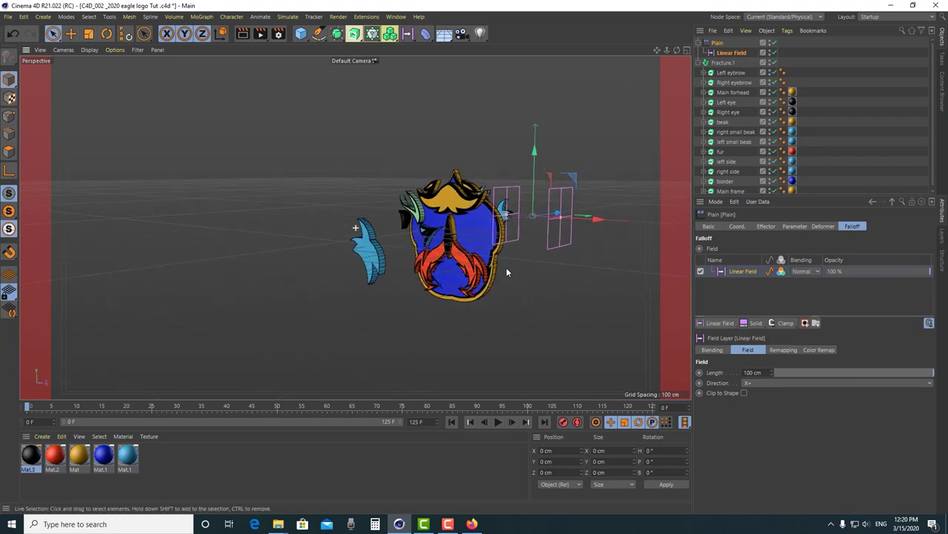
{"action": "left_click_drag", "start_coordinate": [587, 223], "coordinate": [578, 265]}
{"action": "left_click_drag", "start_coordinate": [458, 242], "coordinate": [372, 195], "text": "alt"}
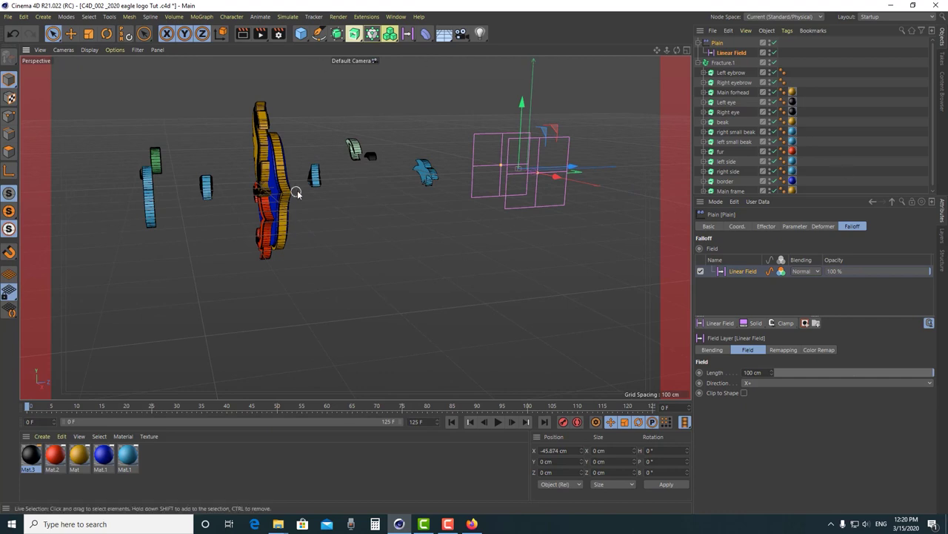
{"action": "scroll", "coordinate": [301, 163], "scroll_direction": "up", "scroll_amount": 5}
{"action": "scroll", "coordinate": [756, 184], "scroll_direction": "down", "scroll_amount": 1}
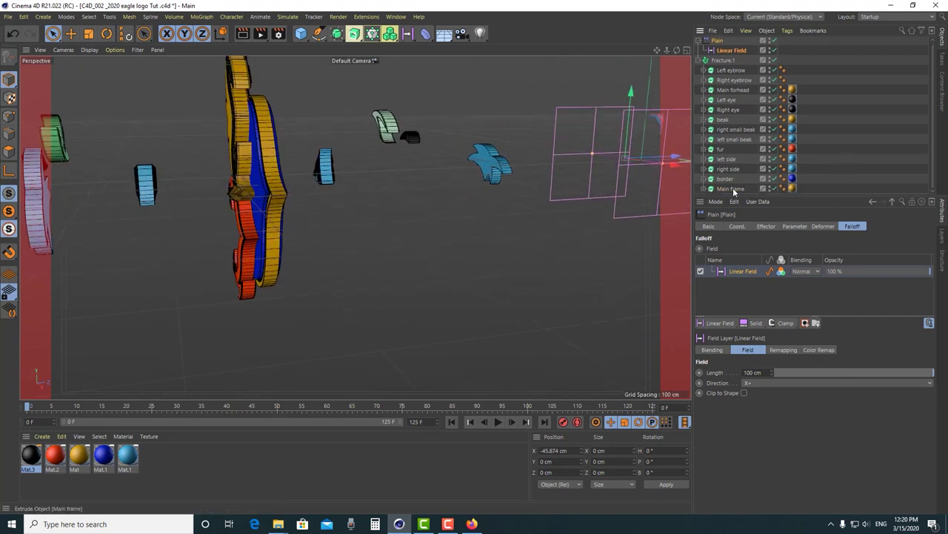
Toggle the Main frame extrusion's visibility and try moving it along X, then undo
{"action": "left_click", "coordinate": [732, 189]}
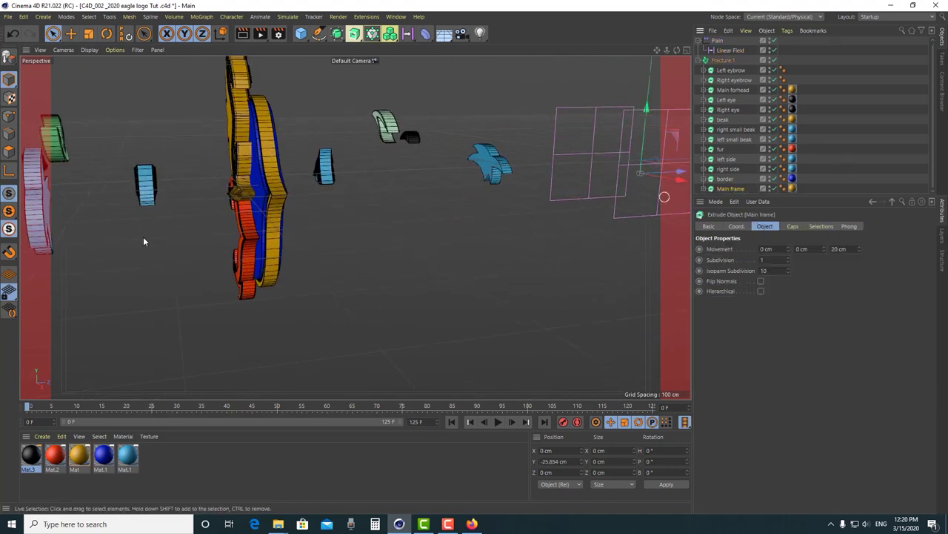
{"action": "left_click", "coordinate": [775, 188]}
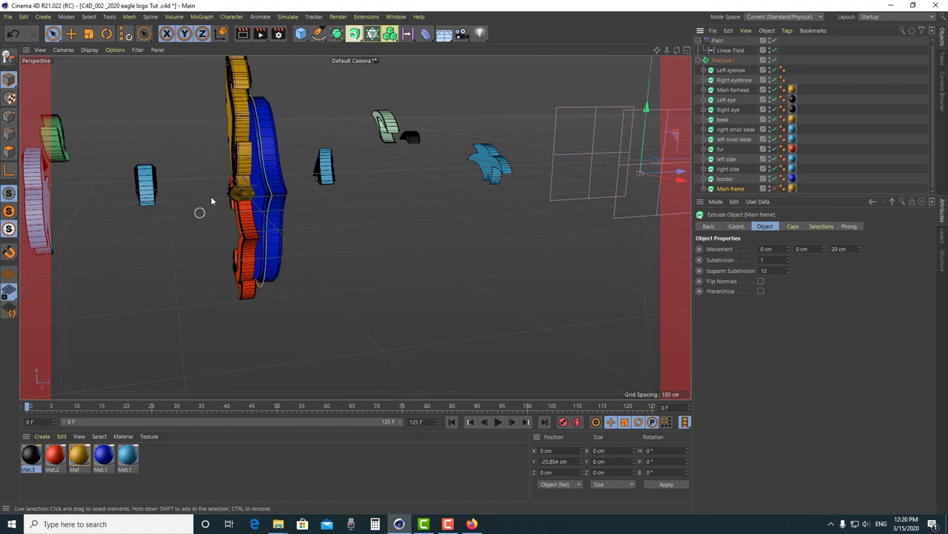
{"action": "left_click", "coordinate": [775, 190]}
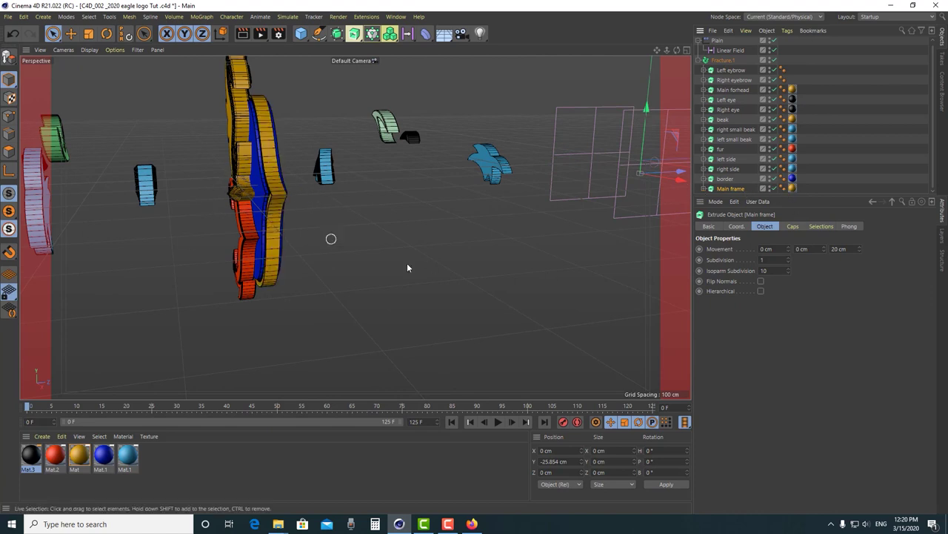
{"action": "left_click_drag", "start_coordinate": [532, 158], "coordinate": [526, 205], "text": "alt"}
{"action": "mouse_move", "coordinate": [606, 191]}
{"action": "left_mouse_down"}
{"action": "mouse_move", "coordinate": [598, 199]}
{"action": "mouse_move", "coordinate": [618, 210]}
{"action": "mouse_move", "coordinate": [609, 201]}
{"action": "left_mouse_up"}
{"action": "key", "text": "ctrl+z"}
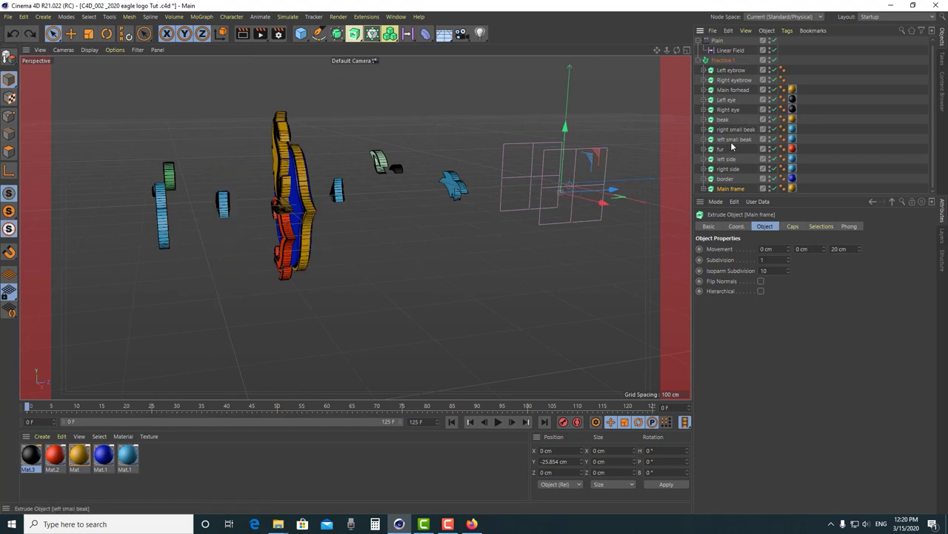
Slide the fractured eagle along X into the Linear Field
{"action": "left_click", "coordinate": [732, 59]}
{"action": "left_click_drag", "start_coordinate": [609, 197], "coordinate": [627, 217]}
{"action": "left_click_drag", "start_coordinate": [636, 236], "coordinate": [603, 226]}
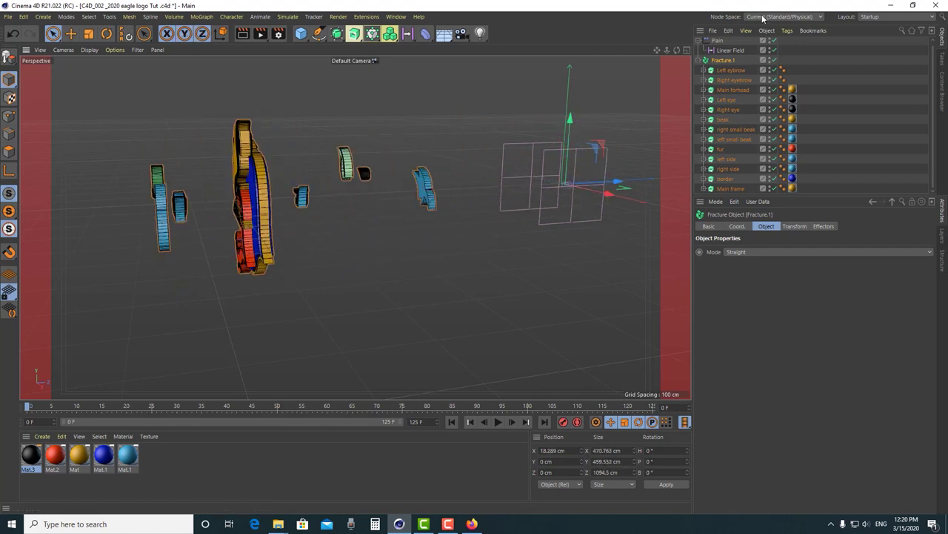
{"action": "left_click", "coordinate": [731, 51]}
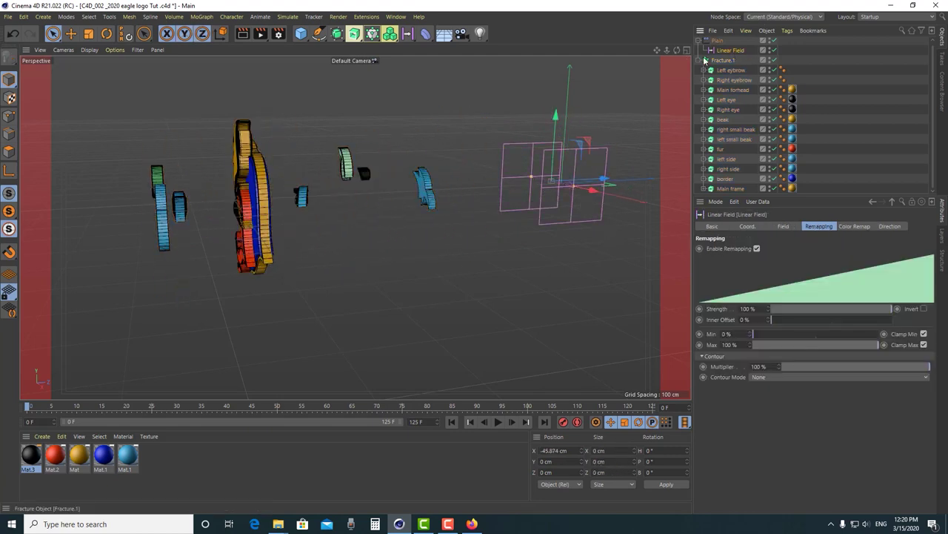
Set the Linear Field's direction to Z-
{"action": "left_click", "coordinate": [700, 60]}
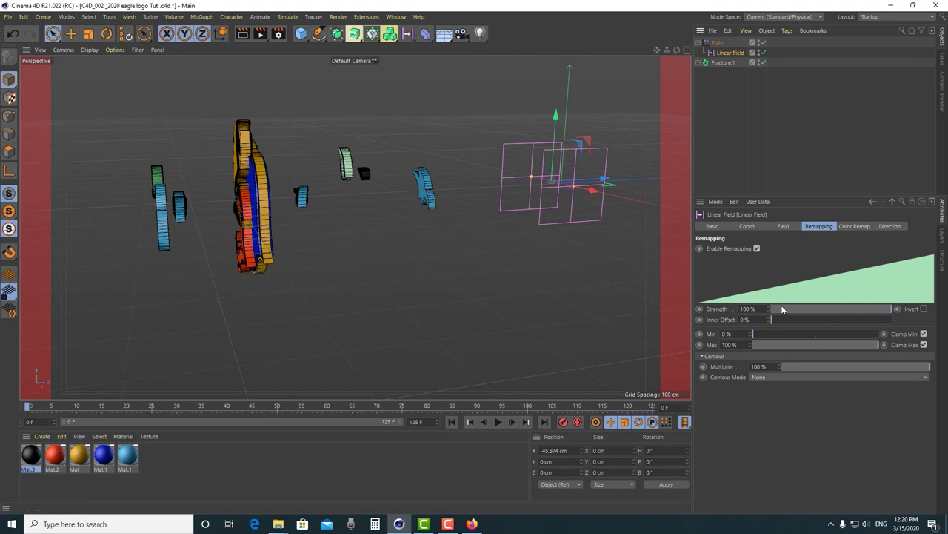
{"action": "left_click", "coordinate": [783, 227]}
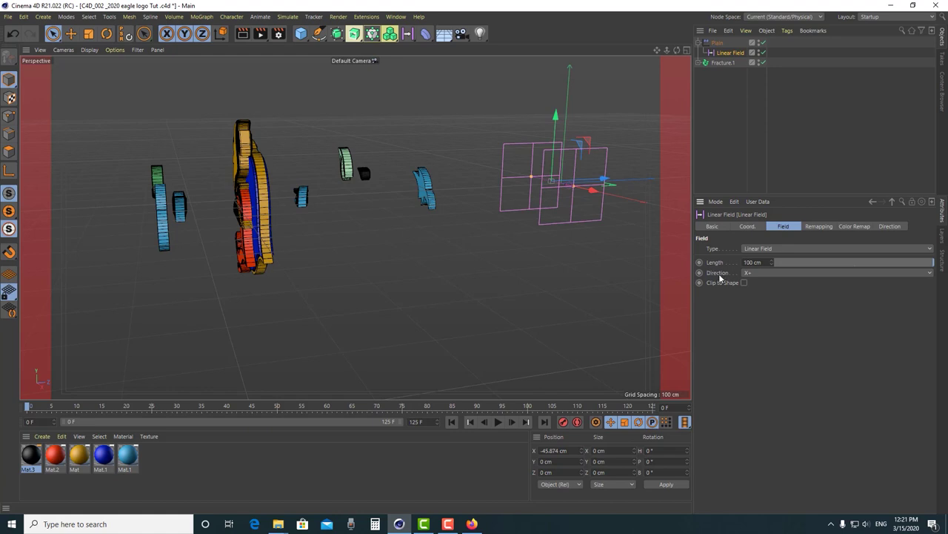
{"action": "left_click", "coordinate": [764, 272]}
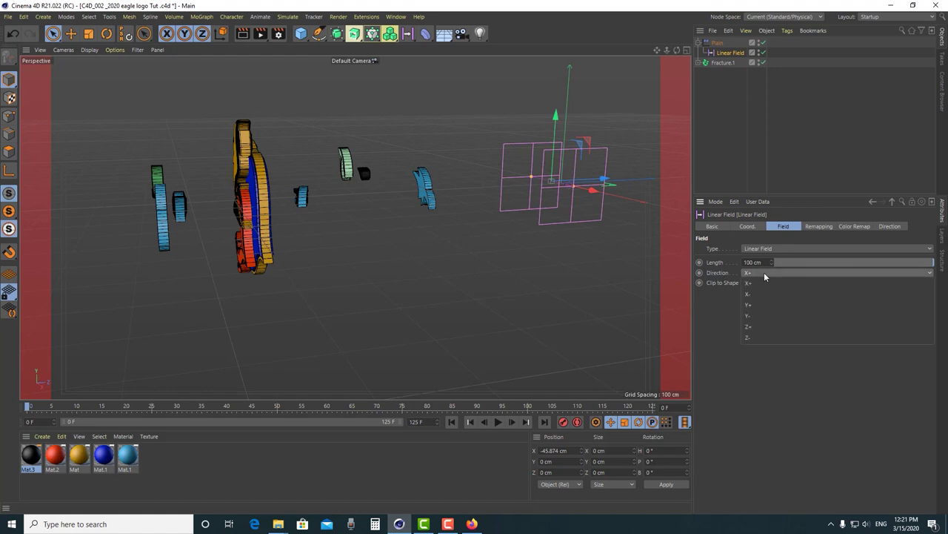
{"action": "left_click", "coordinate": [764, 337]}
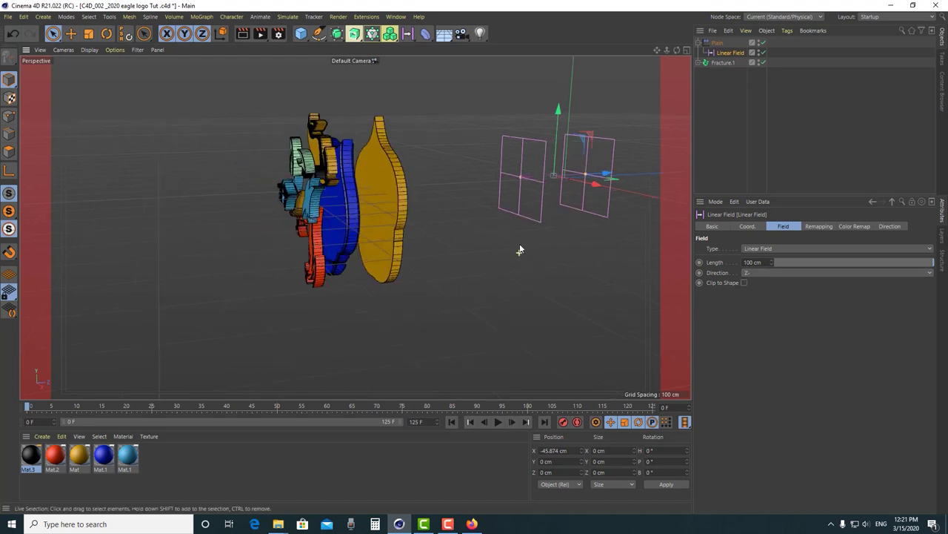
Change the Linear Field length from 100 cm to about 136 cm
{"action": "mouse_move", "coordinate": [508, 227]}
{"action": "left_mouse_down", "text": "alt"}
{"action": "mouse_move", "coordinate": [423, 210]}
{"action": "mouse_move", "coordinate": [423, 177]}
{"action": "mouse_move", "coordinate": [357, 134]}
{"action": "left_mouse_up", "text": "alt"}
{"action": "scroll", "coordinate": [407, 165], "scroll_direction": "up", "scroll_amount": 4}
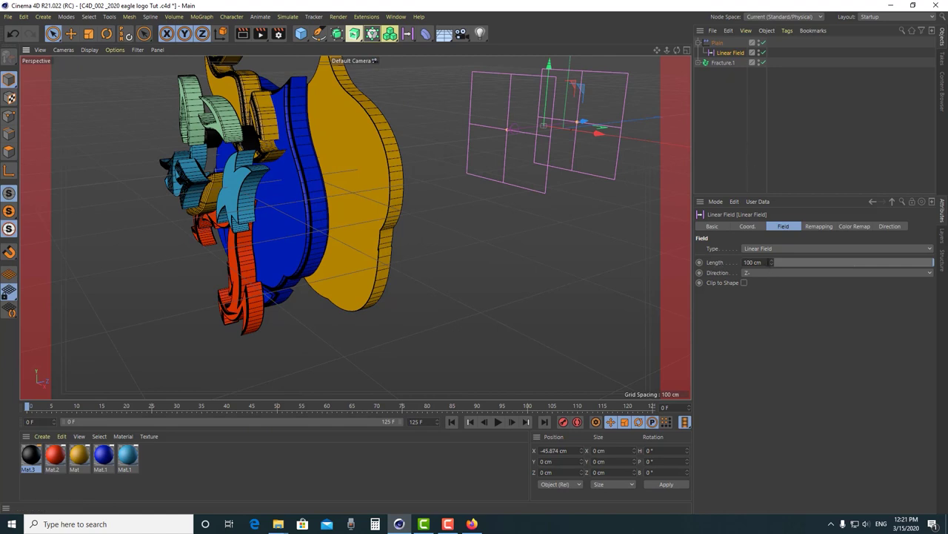
{"action": "left_click", "coordinate": [761, 262]}
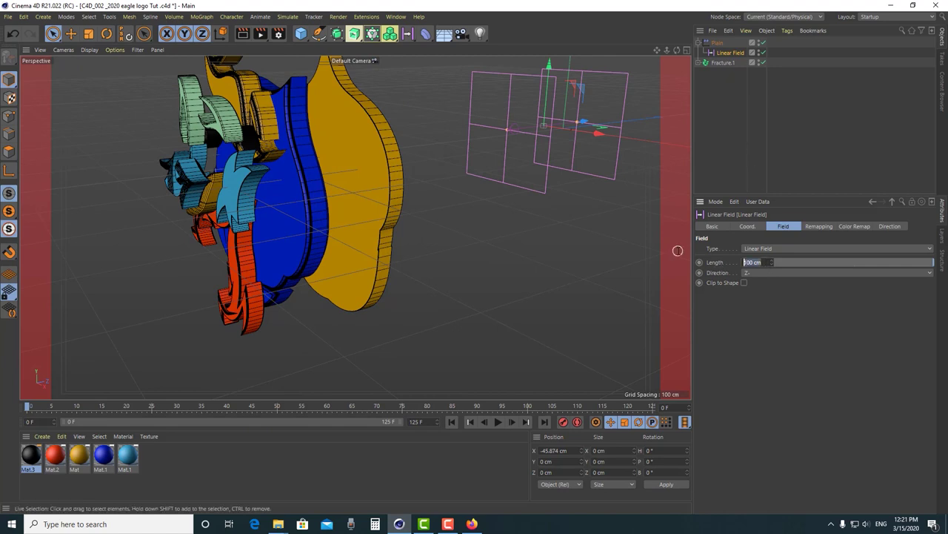
{"action": "type", "text": "112"}
{"action": "left_click", "coordinate": [817, 226]}
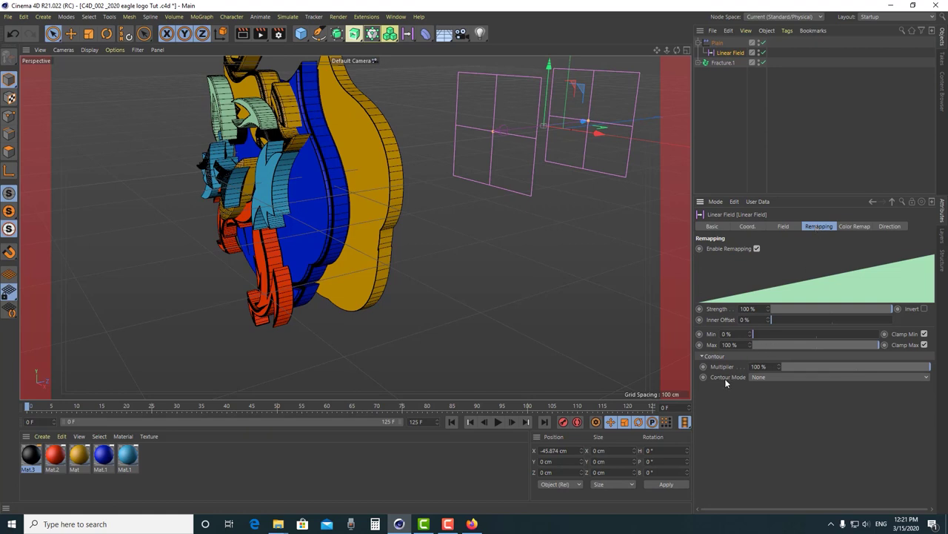
Set the field's Contour Mode to Curve and flatten the curve's start
{"action": "left_click", "coordinate": [759, 377]}
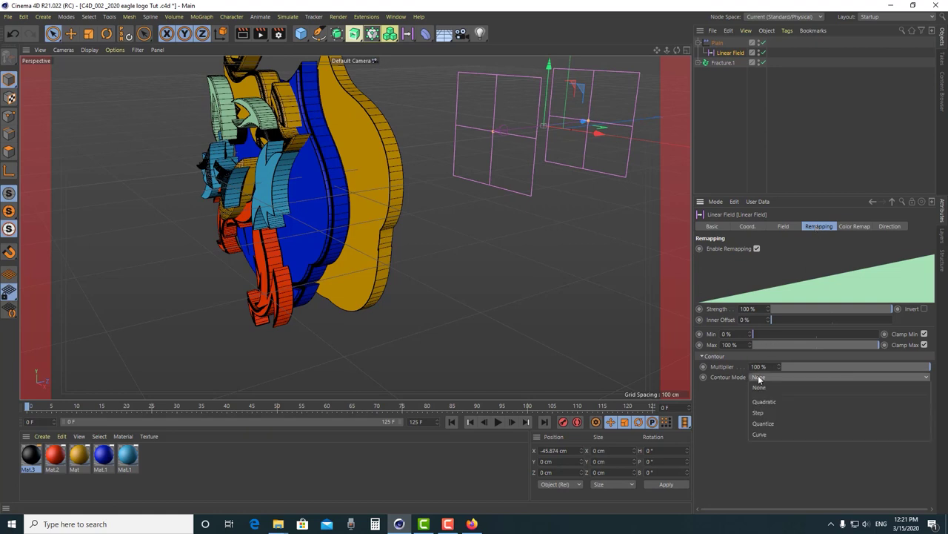
{"action": "left_click", "coordinate": [764, 436]}
{"action": "left_click_drag", "start_coordinate": [564, 244], "coordinate": [550, 281], "text": "alt"}
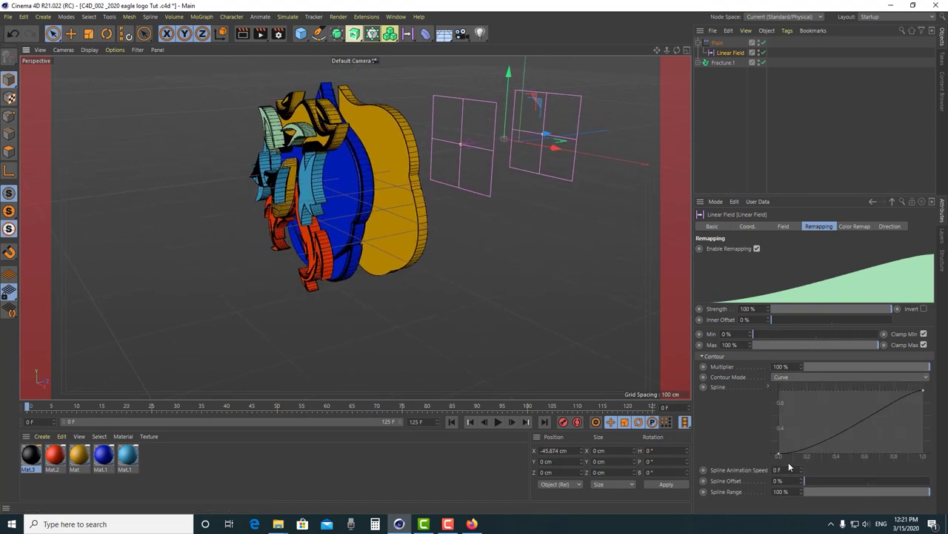
{"action": "left_click_drag", "start_coordinate": [779, 455], "coordinate": [832, 441]}
Move the Linear Field back along Z to about -69.373 cm
{"action": "left_click_drag", "start_coordinate": [542, 135], "coordinate": [534, 138]}
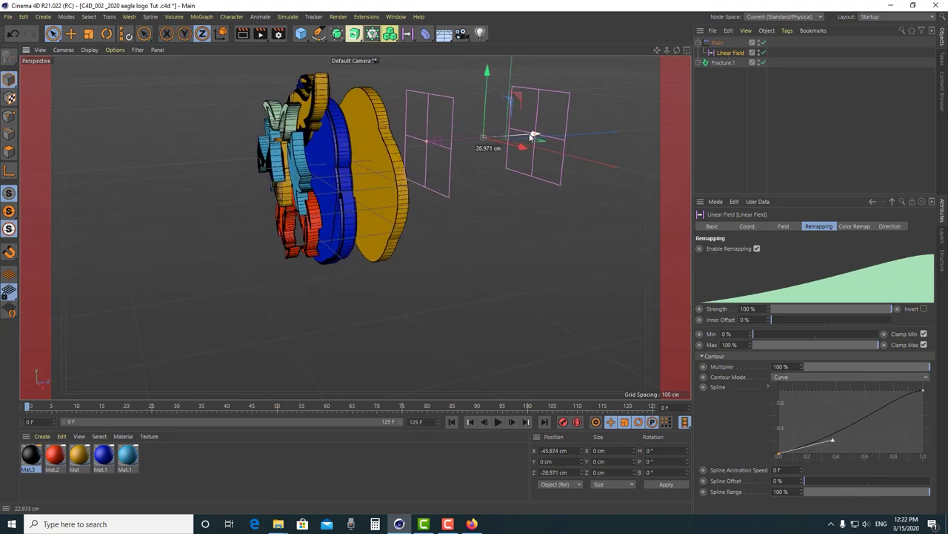
{"action": "left_click", "coordinate": [749, 226]}
{"action": "left_click_drag", "start_coordinate": [532, 136], "coordinate": [507, 152]}
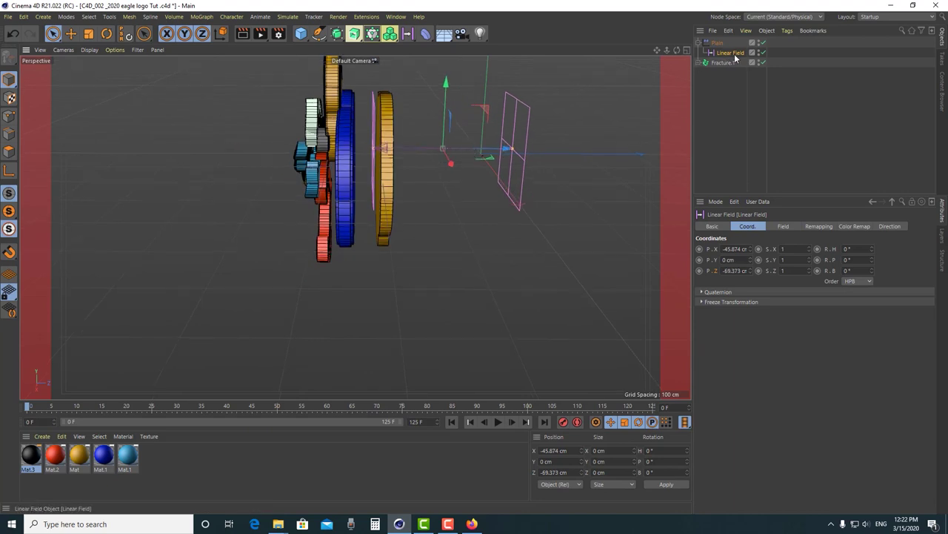
Reshape the remap curve with an eased start, a steep rise and a flat top
{"action": "left_click", "coordinate": [819, 226]}
{"action": "left_click_drag", "start_coordinate": [834, 439], "coordinate": [812, 419]}
{"action": "left_click", "coordinate": [924, 389]}
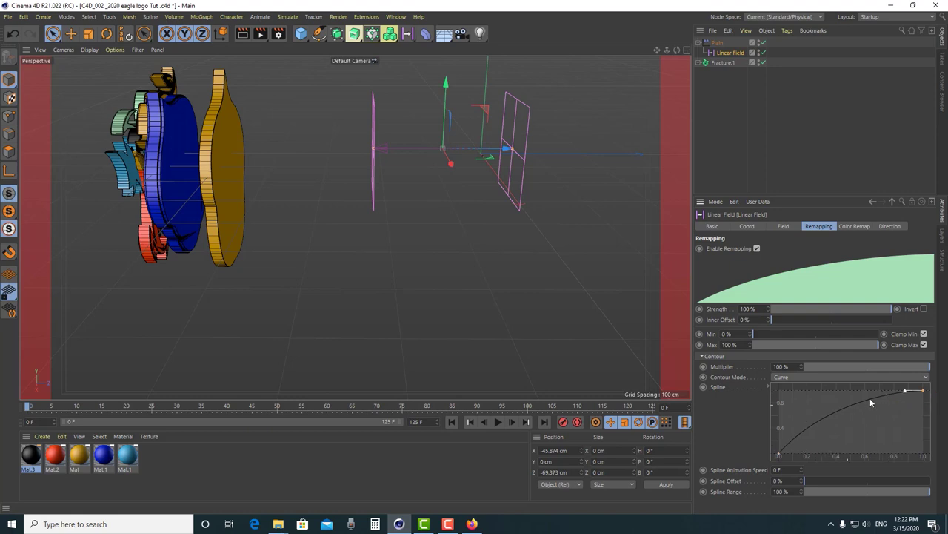
{"action": "left_click_drag", "start_coordinate": [907, 388], "coordinate": [894, 387]}
{"action": "left_click", "coordinate": [778, 454]}
{"action": "left_click_drag", "start_coordinate": [810, 418], "coordinate": [798, 451]}
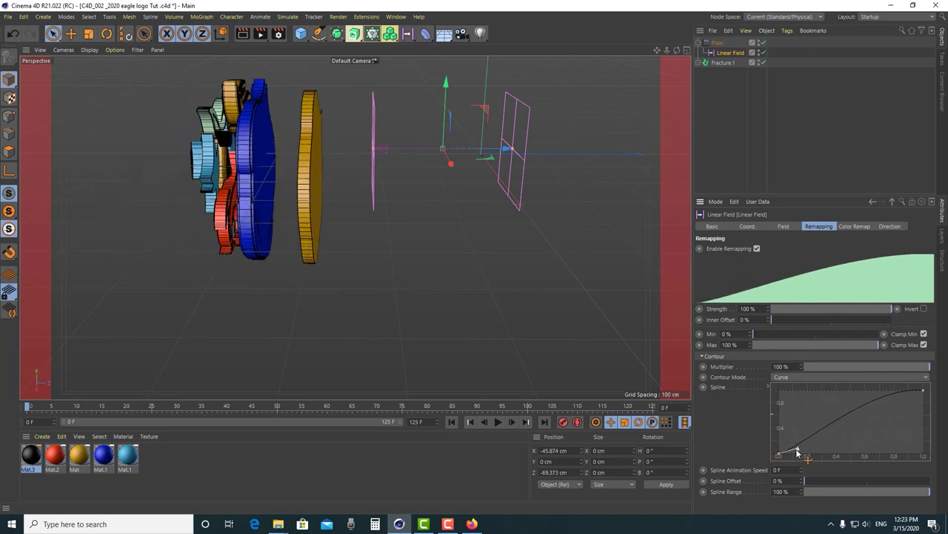
{"action": "left_click", "coordinate": [923, 390]}
{"action": "left_click_drag", "start_coordinate": [882, 391], "coordinate": [801, 393]}
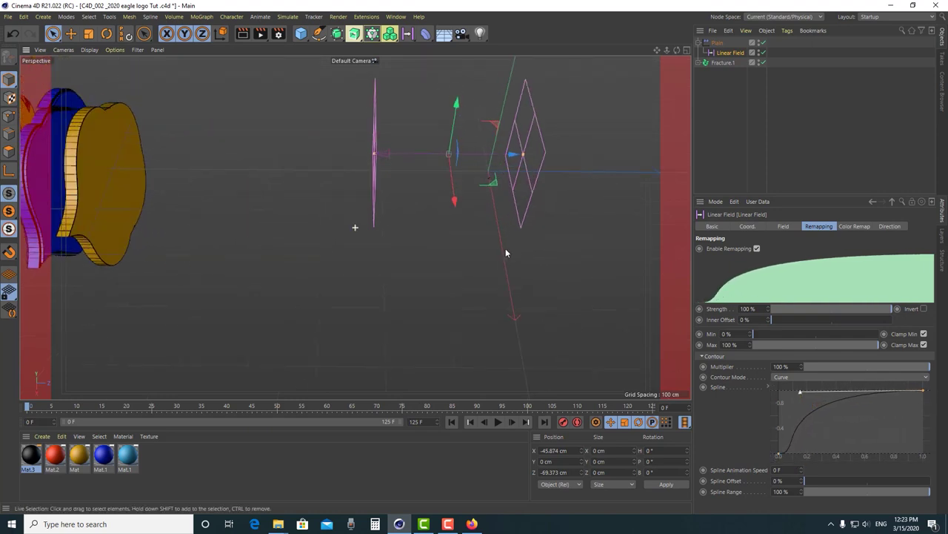
Nudge the curve tangent and orbit to inspect the pieces and gold disk edge-on
{"action": "left_click_drag", "start_coordinate": [506, 255], "coordinate": [513, 196], "text": "alt"}
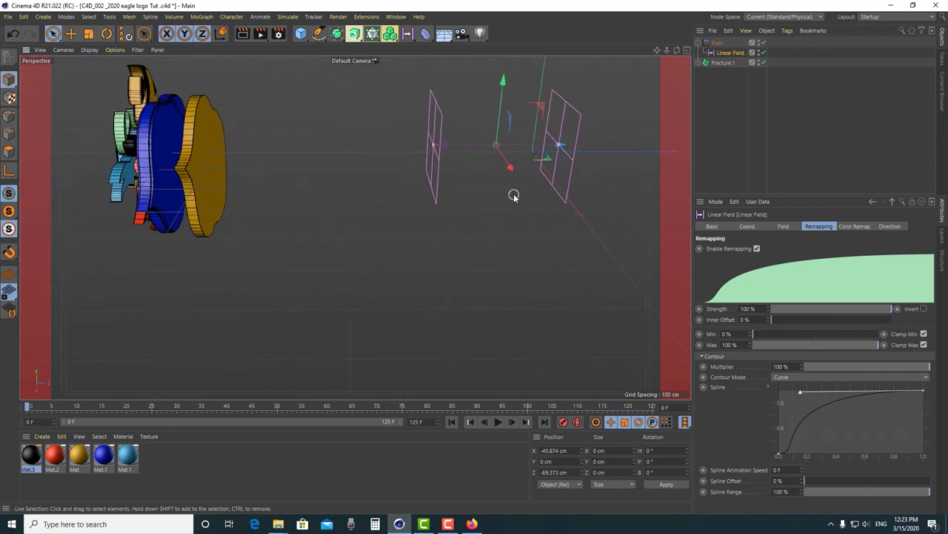
{"action": "left_click_drag", "start_coordinate": [798, 394], "coordinate": [797, 393]}
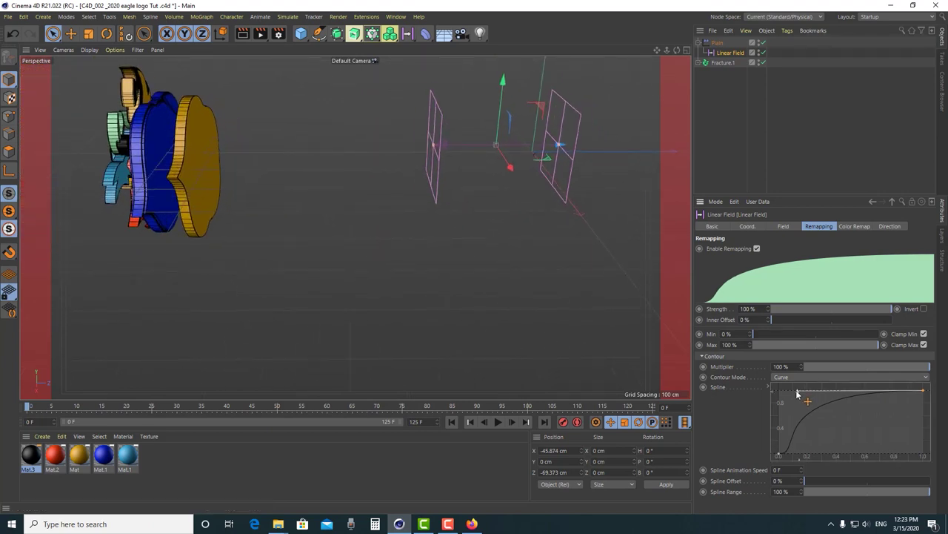
{"action": "left_click_drag", "start_coordinate": [629, 274], "coordinate": [416, 229], "text": "alt"}
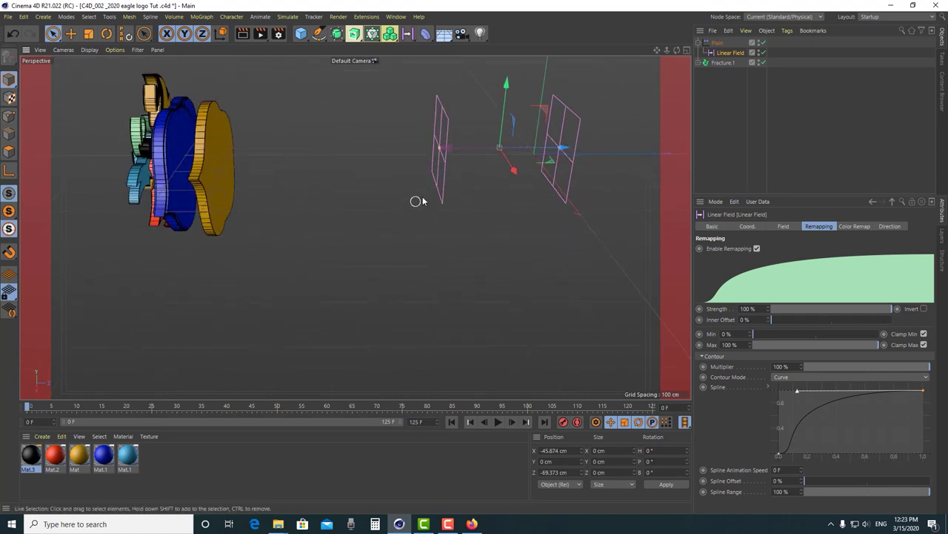
{"action": "left_click_drag", "start_coordinate": [491, 201], "coordinate": [516, 202], "text": "alt"}
{"action": "left_click_drag", "start_coordinate": [237, 303], "coordinate": [187, 215], "text": "alt"}
{"action": "left_click_drag", "start_coordinate": [544, 186], "coordinate": [517, 191], "text": "alt"}
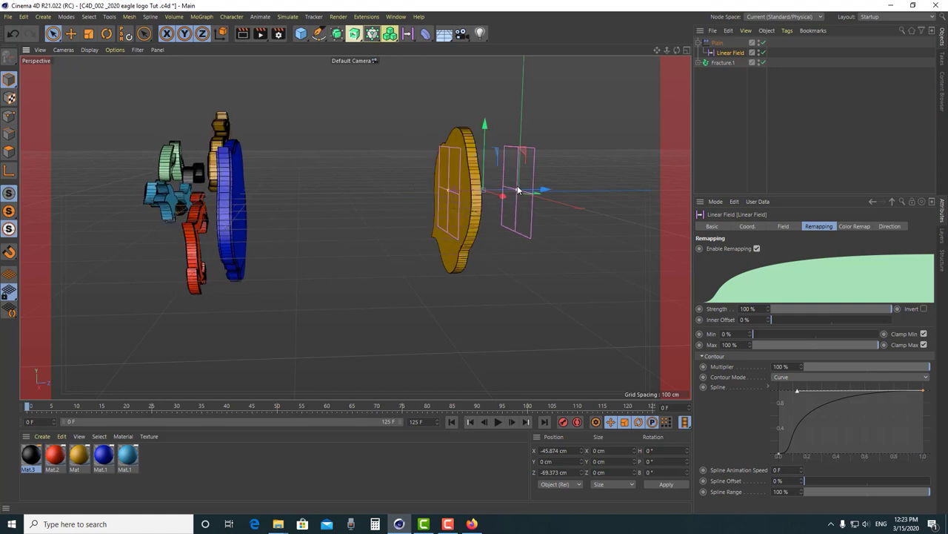
{"action": "scroll", "coordinate": [531, 153], "scroll_direction": "up", "scroll_amount": 5}
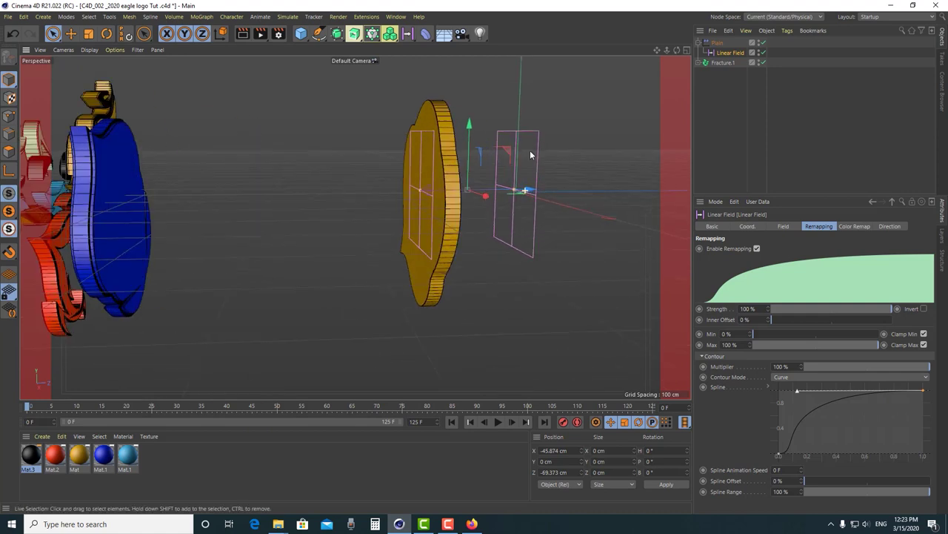
{"action": "left_click_drag", "start_coordinate": [540, 222], "coordinate": [498, 201], "text": "alt"}
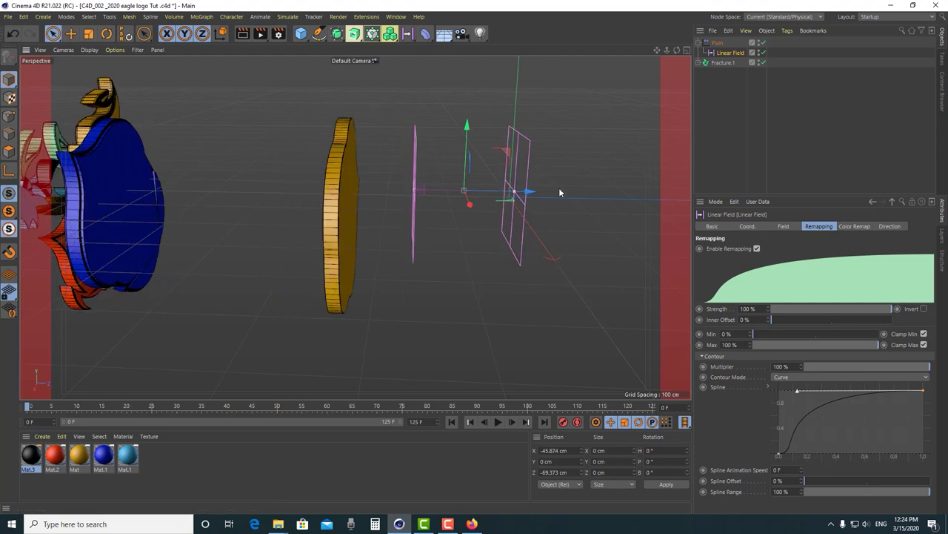
{"action": "left_click", "coordinate": [785, 226]}
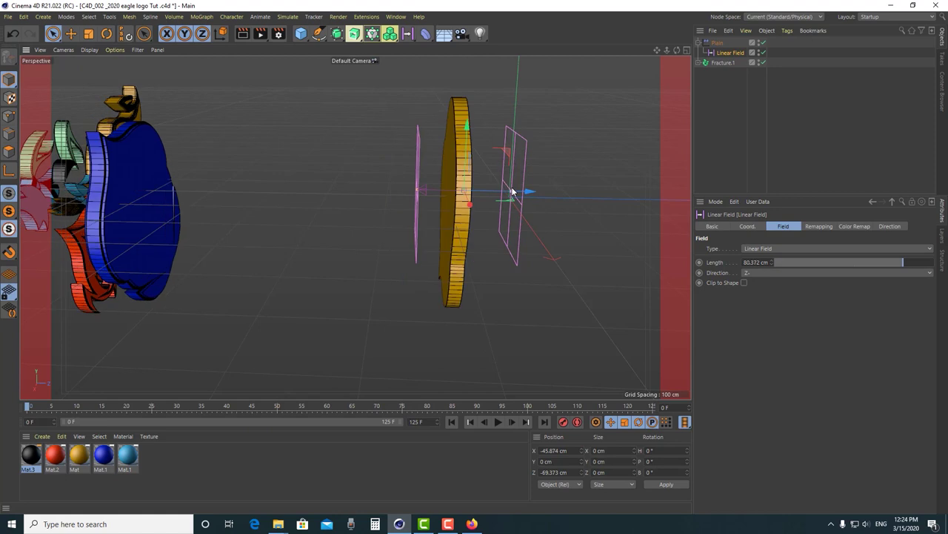
Lengthen the Linear Field to about 87.8 cm and zoom in on the gold disk
{"action": "left_click_drag", "start_coordinate": [511, 191], "coordinate": [516, 191]}
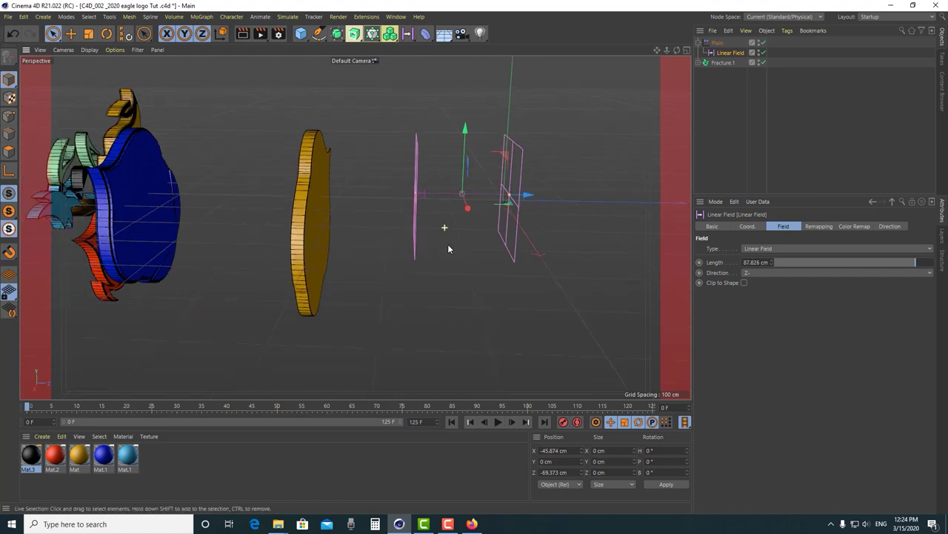
{"action": "left_click_drag", "start_coordinate": [456, 272], "coordinate": [461, 302], "text": "alt"}
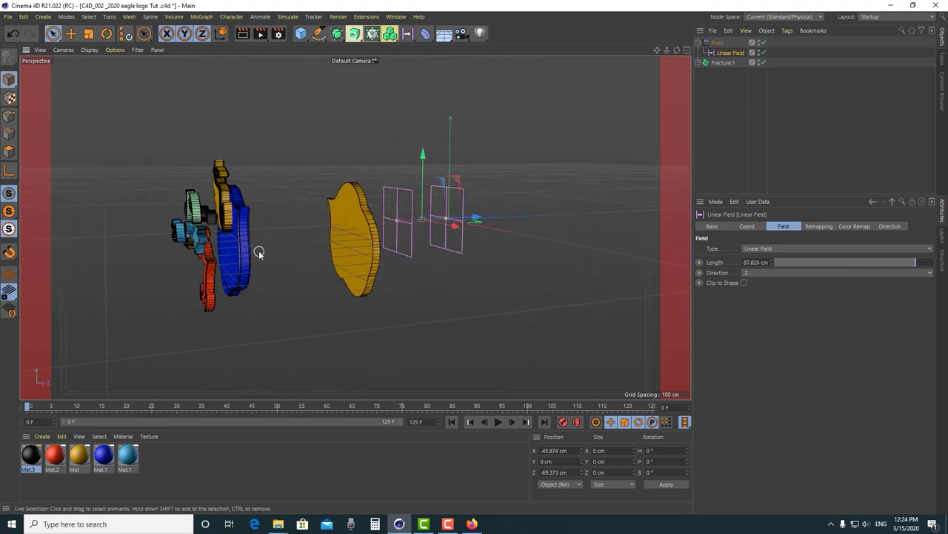
{"action": "left_click_drag", "start_coordinate": [258, 253], "coordinate": [304, 213], "text": "alt"}
{"action": "mouse_move", "coordinate": [246, 253]}
{"action": "left_mouse_down", "text": "alt"}
{"action": "mouse_move", "coordinate": [359, 206]}
{"action": "mouse_move", "coordinate": [356, 226]}
{"action": "mouse_move", "coordinate": [394, 220]}
{"action": "mouse_move", "coordinate": [240, 270]}
{"action": "left_mouse_up", "text": "alt"}
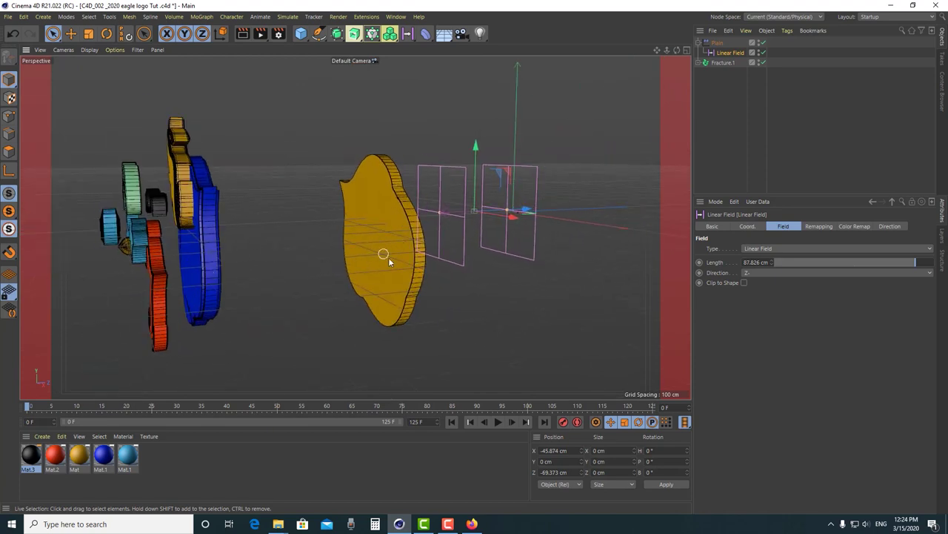
{"action": "left_click_drag", "start_coordinate": [385, 280], "coordinate": [396, 266], "text": "alt"}
{"action": "right_click_drag", "start_coordinate": [396, 266], "coordinate": [438, 210], "text": "alt"}
{"action": "left_click_drag", "start_coordinate": [438, 211], "coordinate": [430, 230], "text": "alt"}
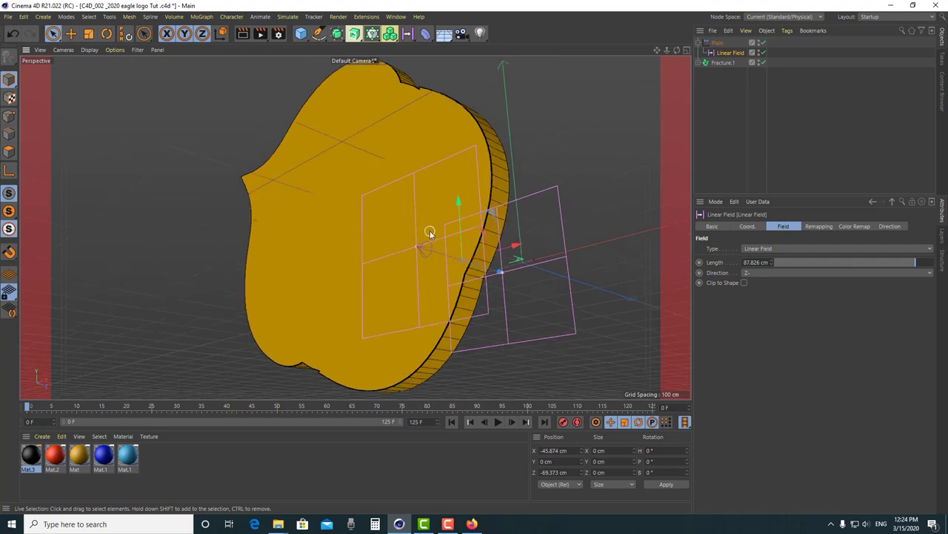
Preview the shatter animation to about frame 25, then view the whole logo from the side
{"action": "left_click", "coordinate": [497, 421]}
{"action": "left_click", "coordinate": [497, 422]}
{"action": "right_click_drag", "start_coordinate": [450, 270], "coordinate": [432, 364], "text": "alt"}
{"action": "left_click_drag", "start_coordinate": [432, 363], "coordinate": [484, 180], "text": "alt"}
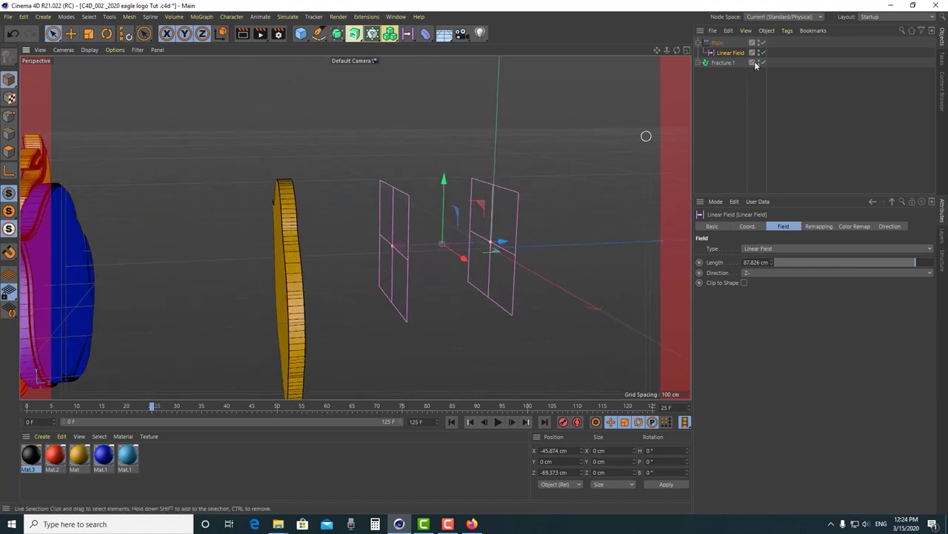
Animate the Linear Field's Z from -69.373 cm at frame 0 to about -124.5 cm at frame 85, then play it
{"action": "left_click", "coordinate": [750, 226]}
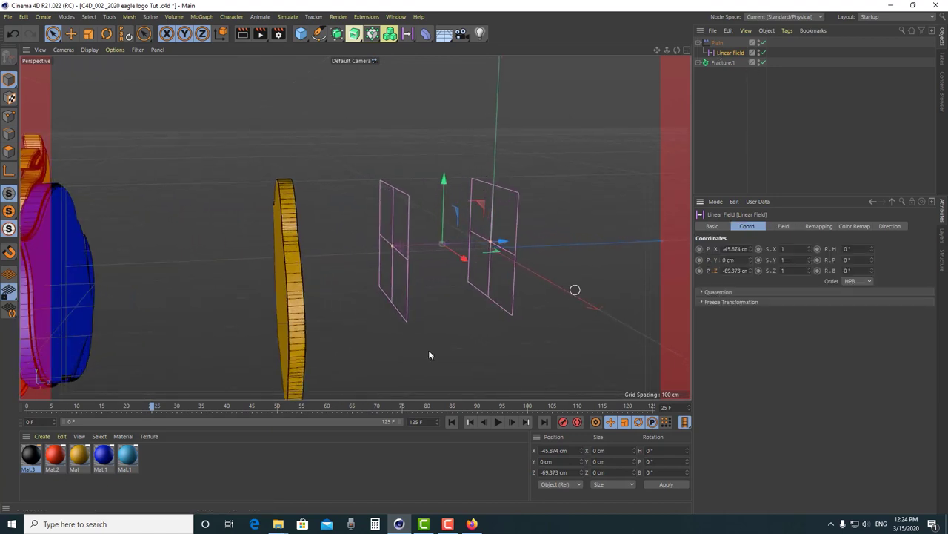
{"action": "left_click_drag", "start_coordinate": [154, 410], "coordinate": [52, 410]}
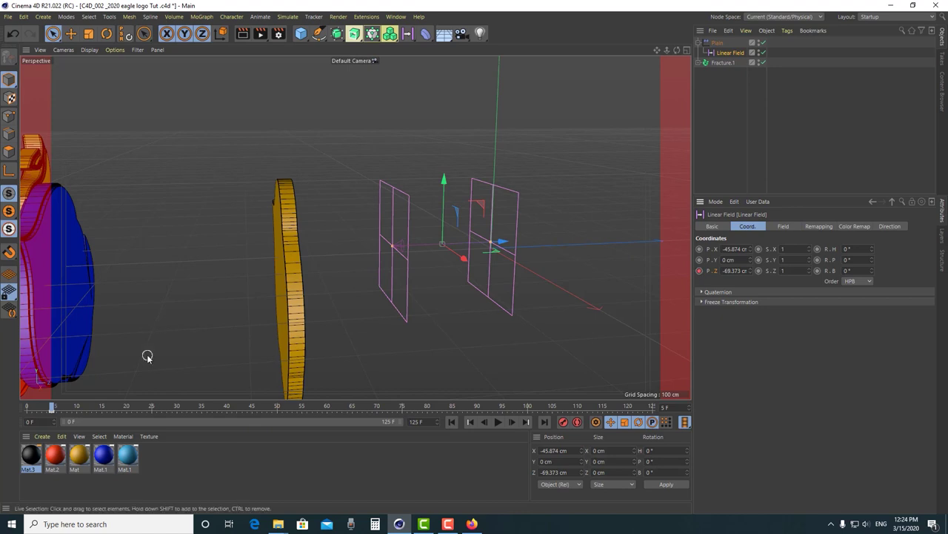
{"action": "left_click", "coordinate": [454, 407]}
{"action": "left_click_drag", "start_coordinate": [501, 244], "coordinate": [471, 243]}
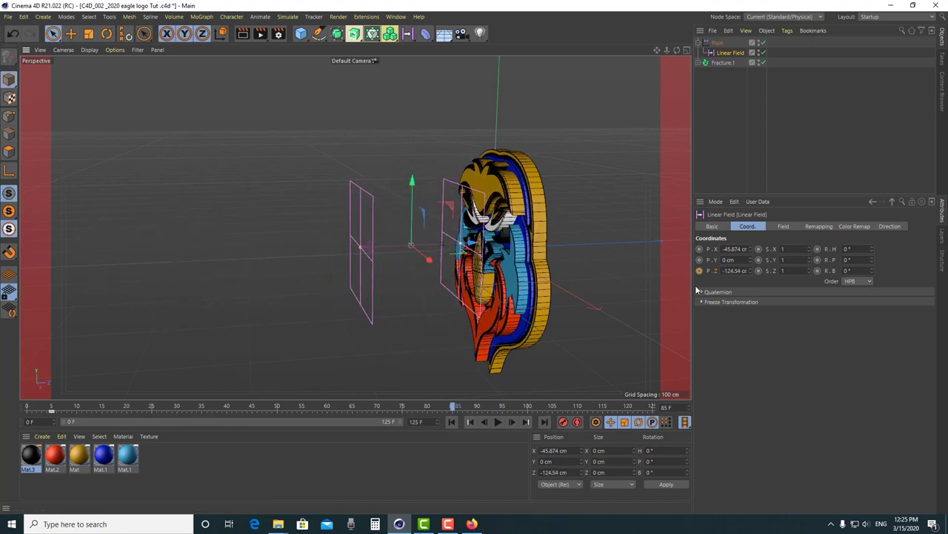
{"action": "left_click", "coordinate": [451, 422]}
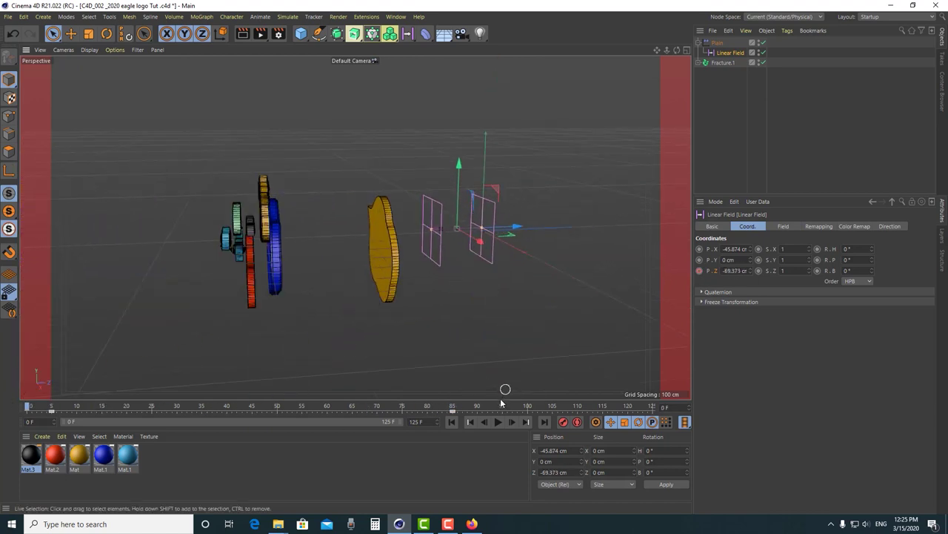
{"action": "left_click", "coordinate": [498, 422]}
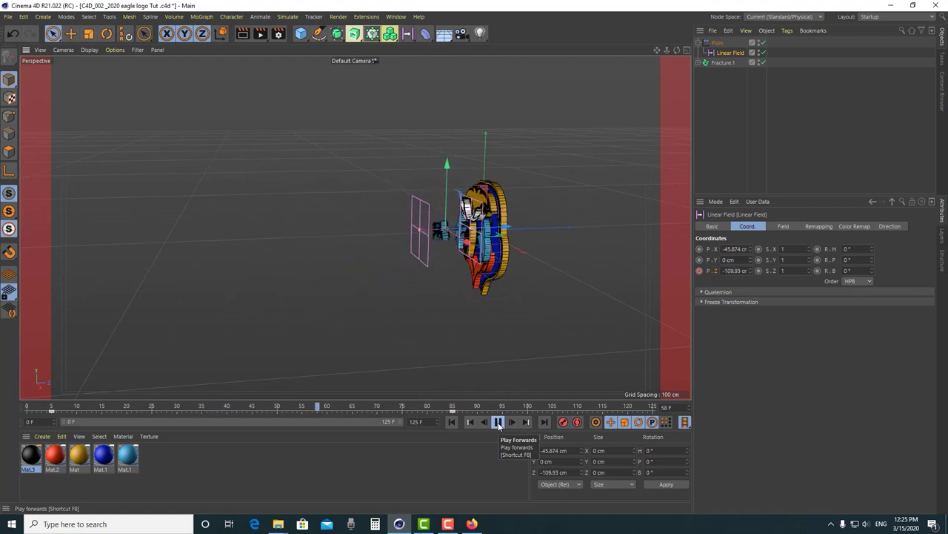
Add a Delay effector to Fracture.1 in Blend mode with 65% strength
{"action": "left_click", "coordinate": [498, 421]}
{"action": "left_click", "coordinate": [739, 71]}
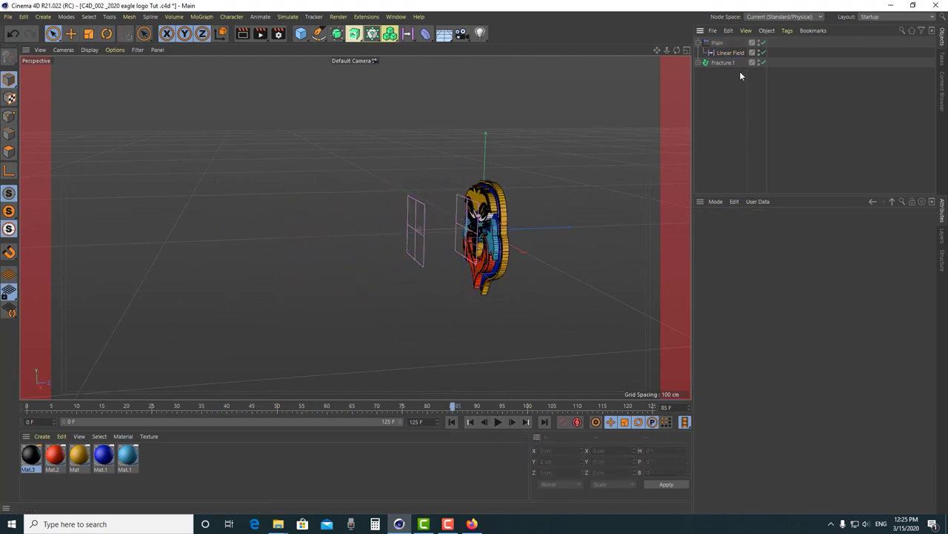
{"action": "left_click", "coordinate": [723, 62]}
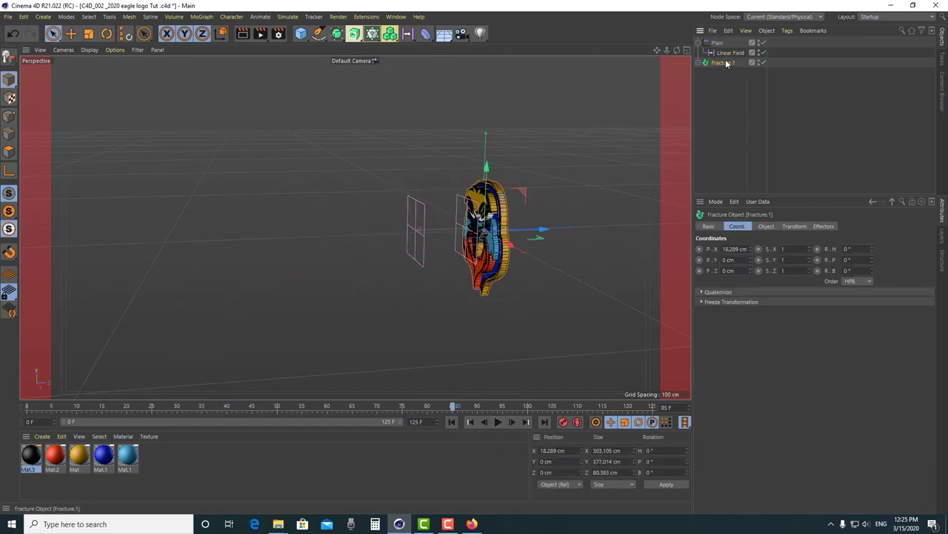
{"action": "left_click", "coordinate": [231, 16]}
{"action": "mouse_move", "coordinate": [222, 34]}
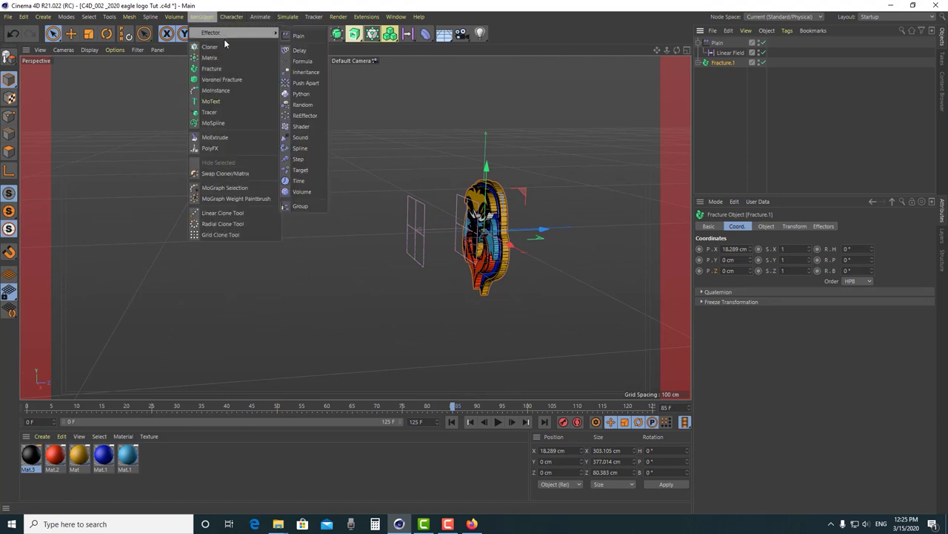
{"action": "left_click", "coordinate": [299, 49]}
{"action": "left_click", "coordinate": [767, 226]}
{"action": "left_click", "coordinate": [758, 273]}
{"action": "left_click", "coordinate": [768, 296]}
{"action": "left_click", "coordinate": [739, 249]}
{"action": "key", "text": "Return"}
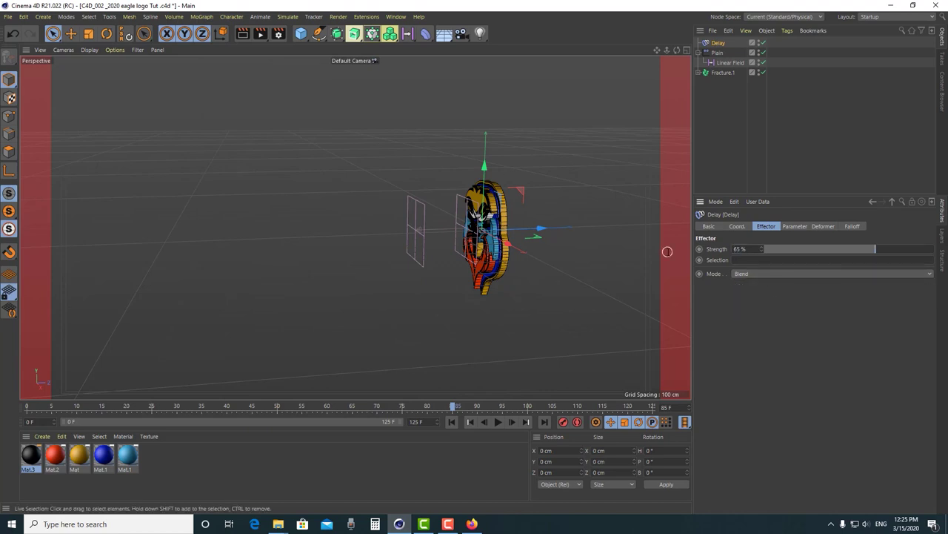
Replay the animation from the start until the pieces assemble into the logo
{"action": "left_click_drag", "start_coordinate": [257, 408], "coordinate": [2, 450]}
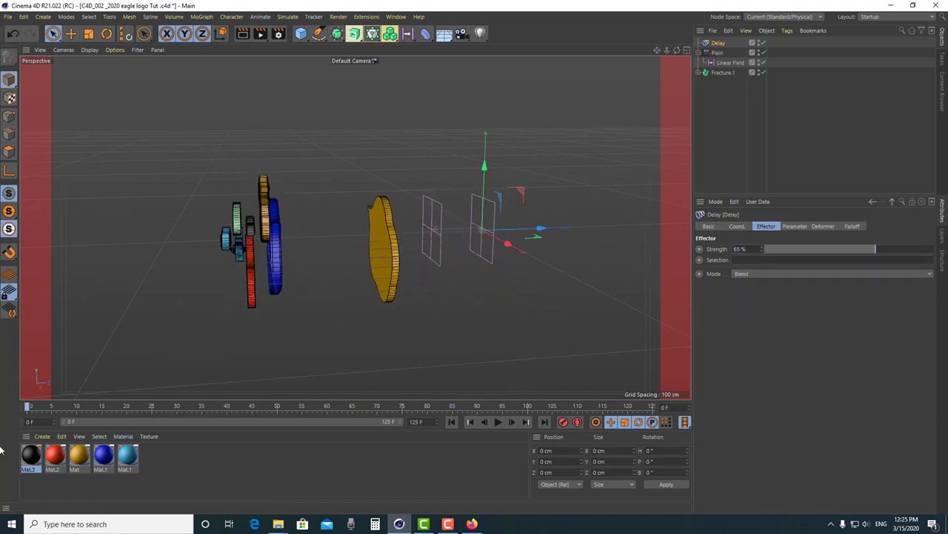
{"action": "left_click", "coordinate": [498, 422]}
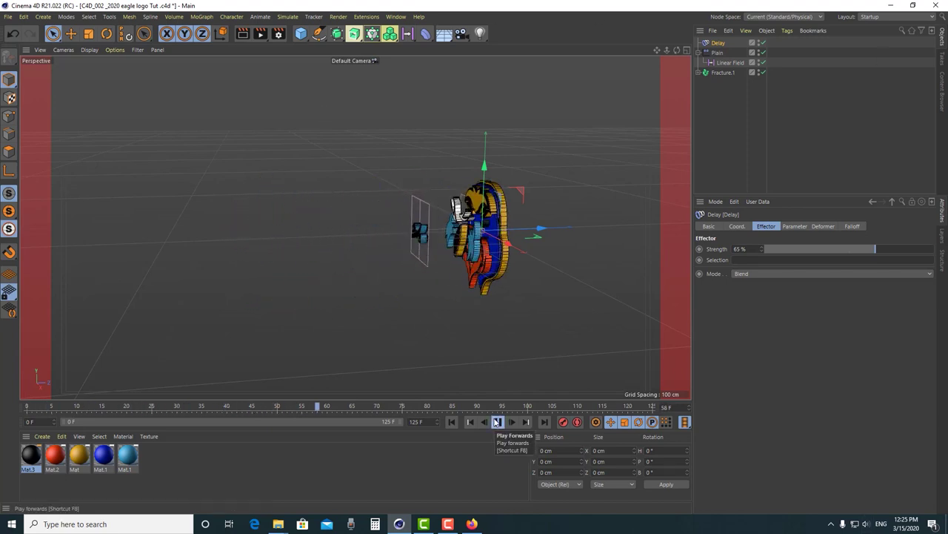
{"action": "left_click", "coordinate": [497, 422]}
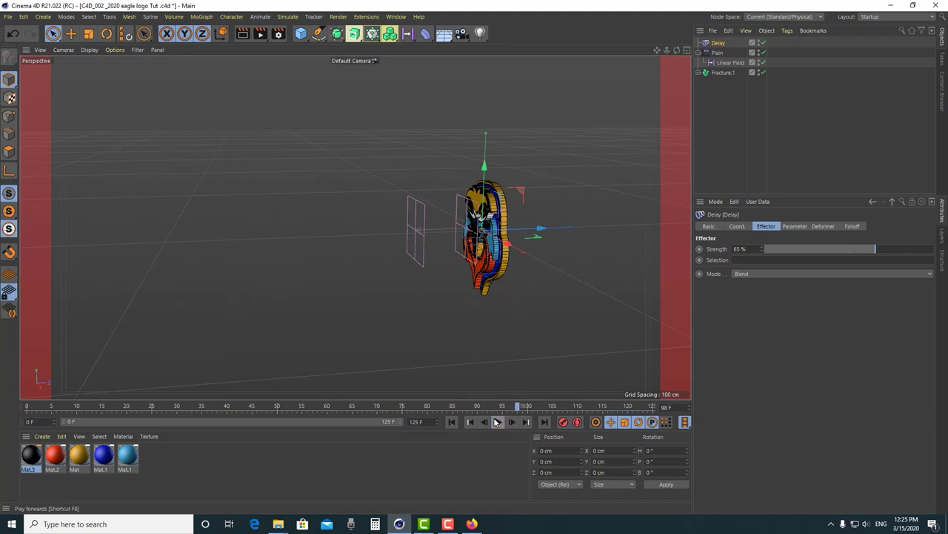
{"action": "left_click", "coordinate": [728, 185]}
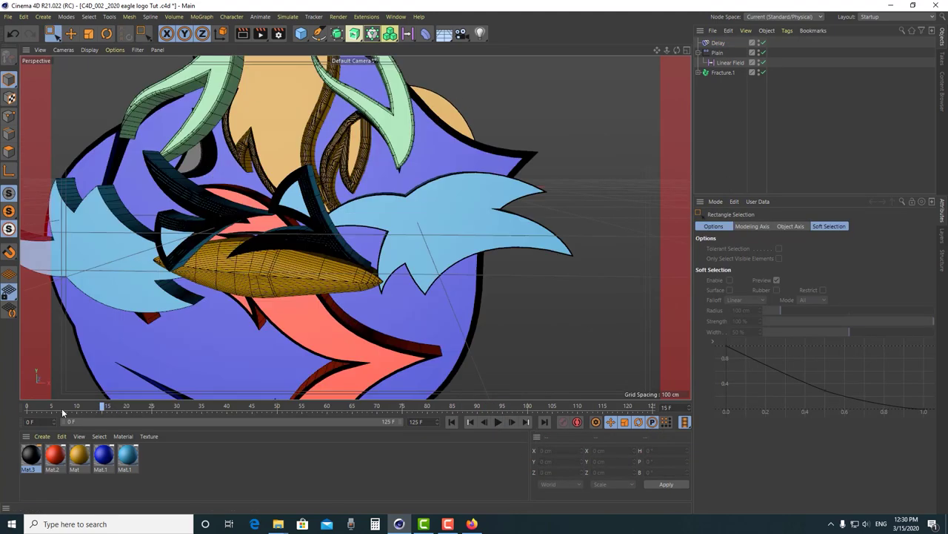
{"action": "left_click_drag", "start_coordinate": [62, 407], "coordinate": [28, 407]}
Scrub to the assembled frame and orbit until the eagle logo faces the view head-on
{"action": "scroll", "coordinate": [430, 240], "scroll_direction": "down", "scroll_amount": 2}
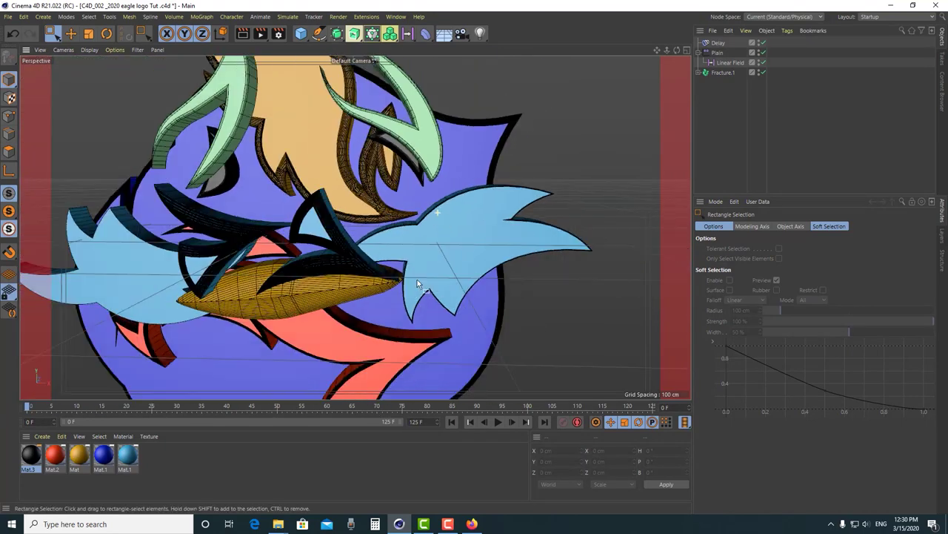
{"action": "scroll", "coordinate": [437, 259], "scroll_direction": "down", "scroll_amount": 2}
{"action": "mouse_move", "coordinate": [454, 245]}
{"action": "left_mouse_down", "text": "alt"}
{"action": "mouse_move", "coordinate": [482, 244]}
{"action": "mouse_move", "coordinate": [443, 237]}
{"action": "left_mouse_up", "text": "alt"}
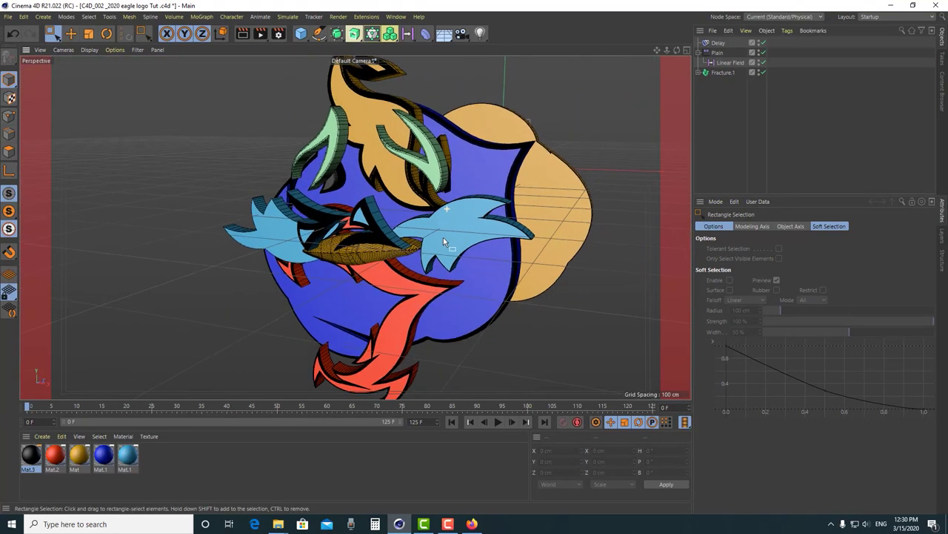
{"action": "left_click_drag", "start_coordinate": [28, 407], "coordinate": [519, 406]}
{"action": "scroll", "coordinate": [511, 177], "scroll_direction": "up", "scroll_amount": 3}
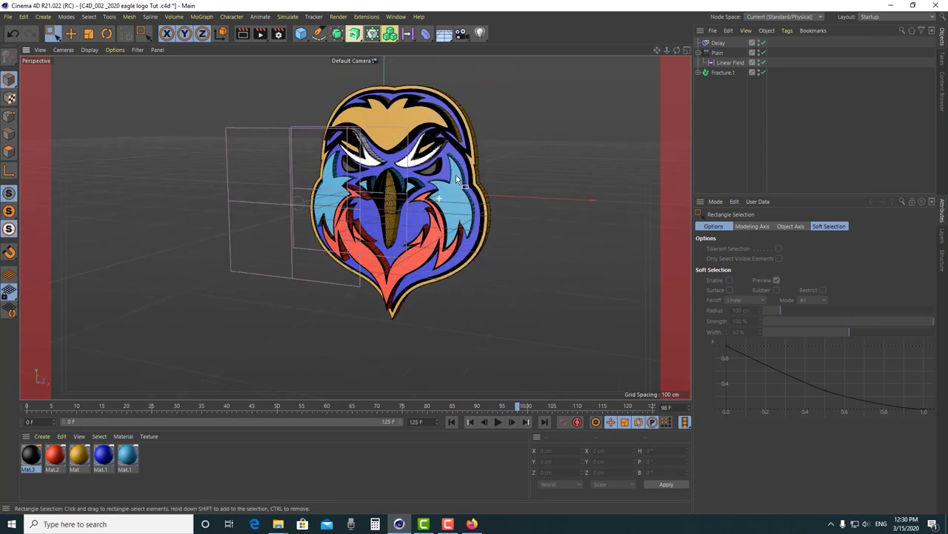
{"action": "left_click_drag", "start_coordinate": [443, 183], "coordinate": [436, 206], "text": "alt"}
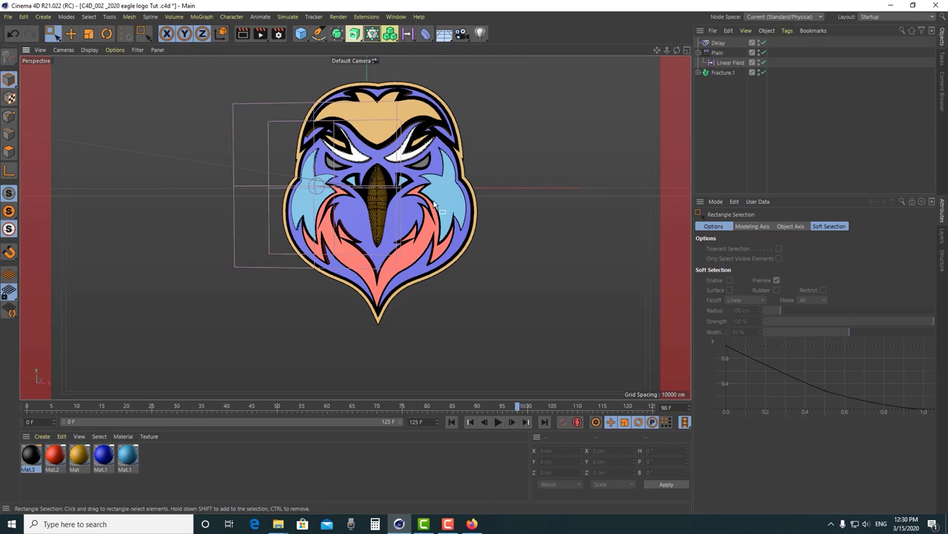
{"action": "left_click_drag", "start_coordinate": [461, 33], "coordinate": [501, 44]}
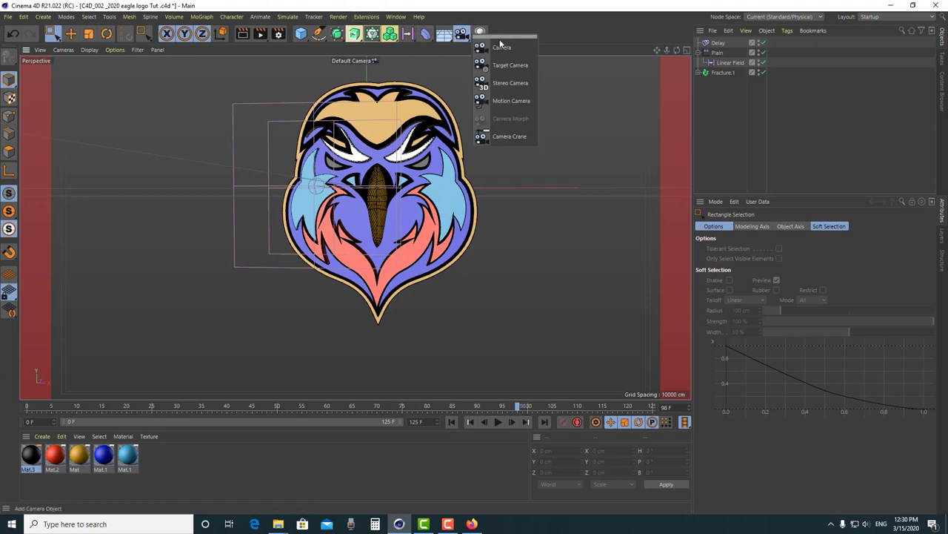
Add a new camera, view the scene through it and return to frame 0
{"action": "left_click", "coordinate": [532, 49]}
{"action": "left_click", "coordinate": [763, 43]}
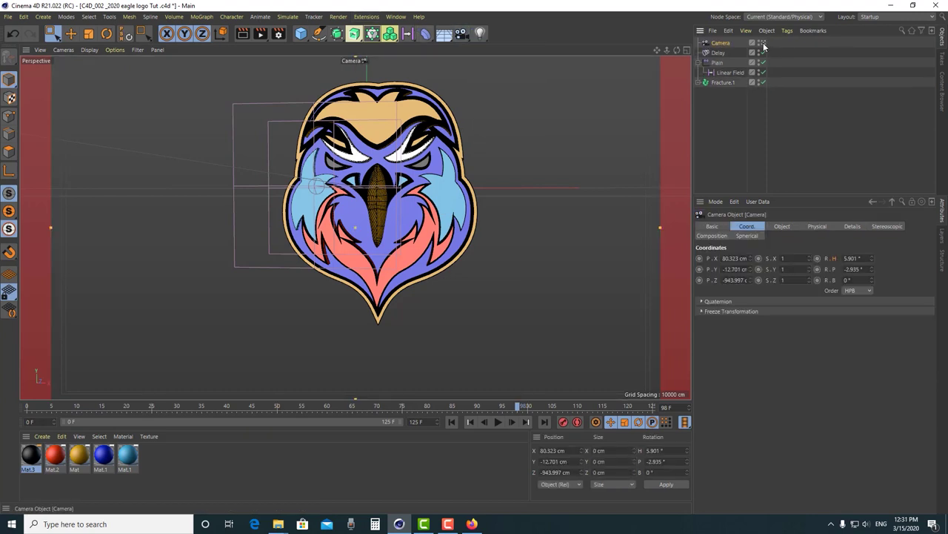
{"action": "left_click_drag", "start_coordinate": [130, 406], "coordinate": [27, 407]}
{"action": "scroll", "coordinate": [563, 191], "scroll_direction": "down", "scroll_amount": 5}
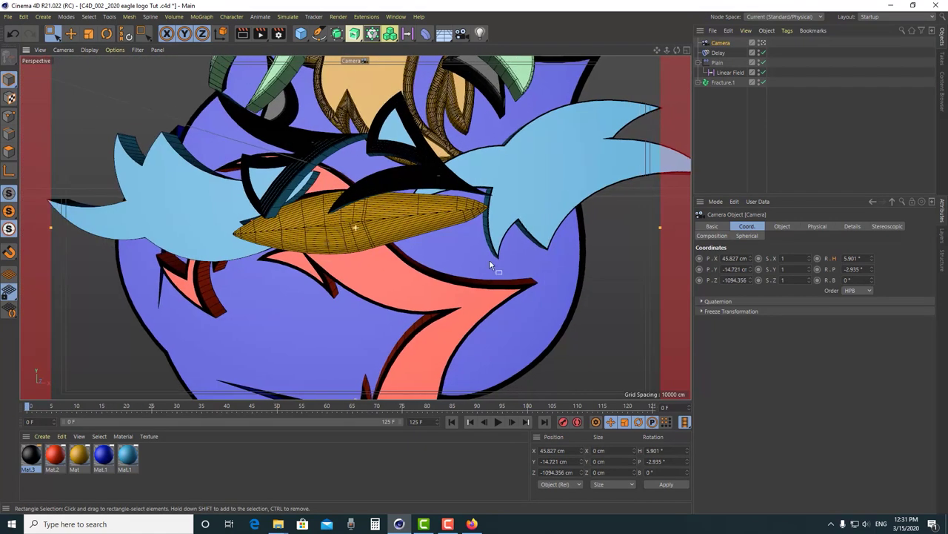
{"action": "scroll", "coordinate": [323, 237], "scroll_direction": "up", "scroll_amount": 4}
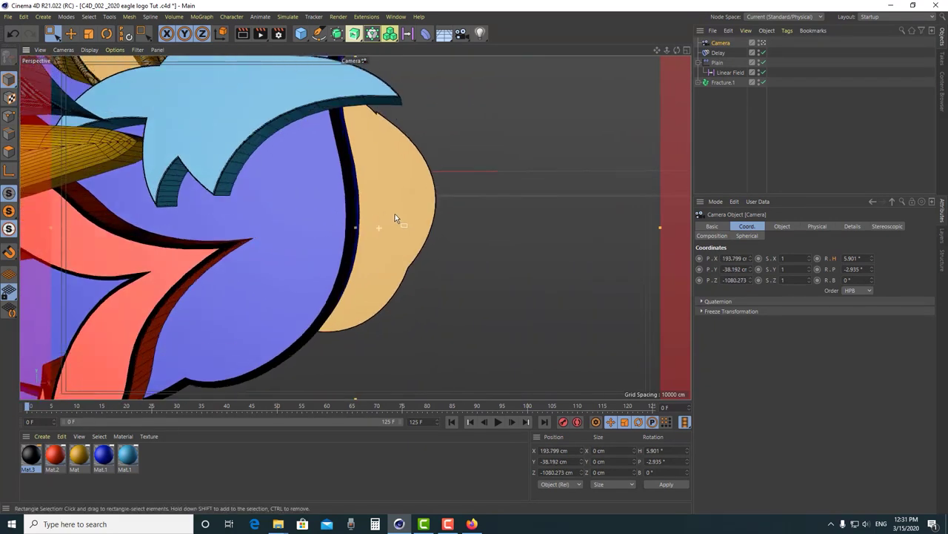
{"action": "scroll", "coordinate": [415, 208], "scroll_direction": "up", "scroll_amount": 5}
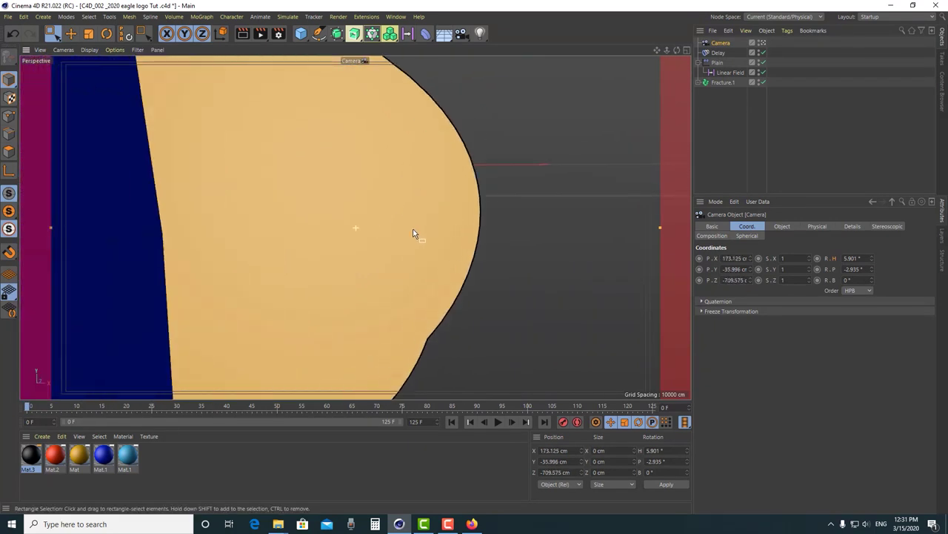
{"action": "scroll", "coordinate": [416, 235], "scroll_direction": "down", "scroll_amount": 4}
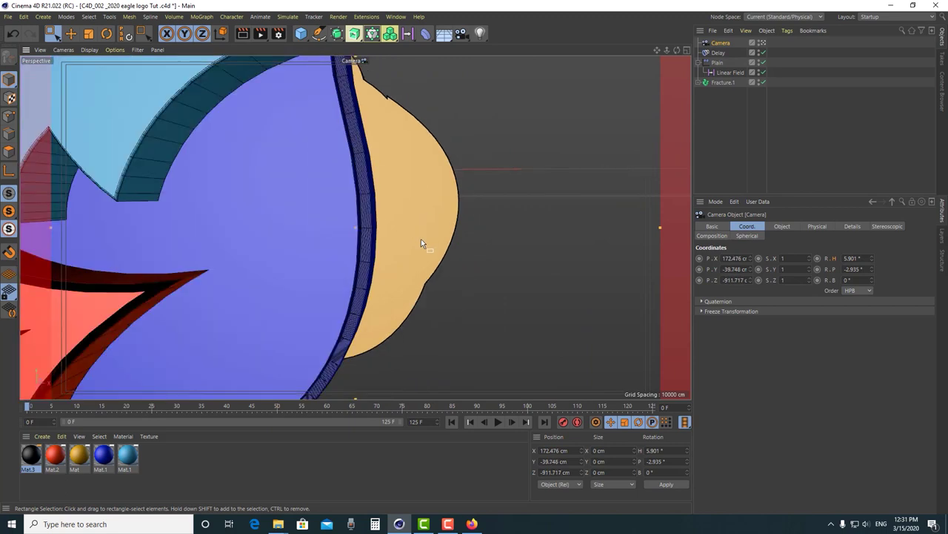
Orbit the camera onto the piece's extruded side and give it a -30° bank
{"action": "left_click_drag", "start_coordinate": [409, 262], "coordinate": [379, 221], "text": "alt"}
{"action": "scroll", "coordinate": [404, 222], "scroll_direction": "up", "scroll_amount": 3}
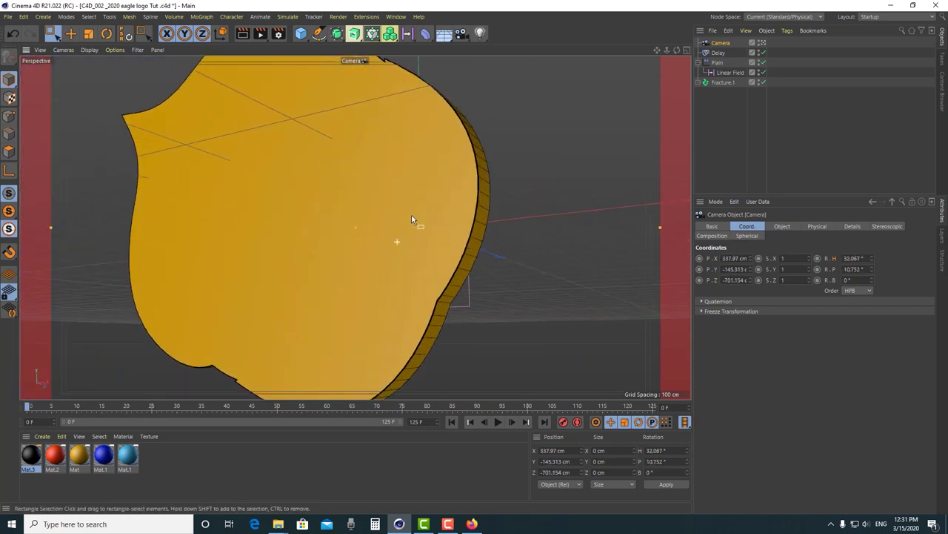
{"action": "middle_click_drag", "start_coordinate": [469, 264], "coordinate": [477, 272], "text": "alt"}
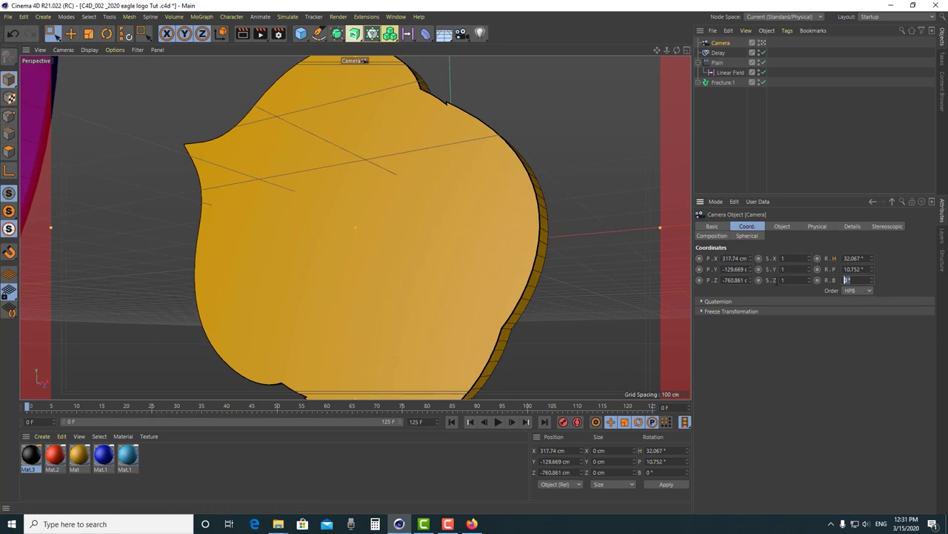
{"action": "type", "text": "-30"}
{"action": "key", "text": "Return"}
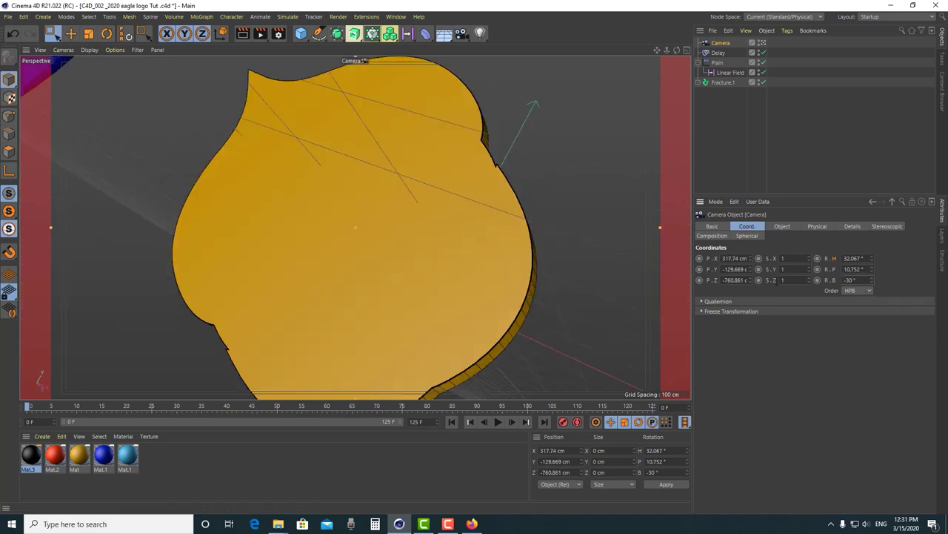
{"action": "left_click_drag", "start_coordinate": [507, 285], "coordinate": [453, 257], "text": "alt"}
{"action": "left_click", "coordinate": [451, 274]}
Set the Camera's heading to about 15.947° and bank to about 24°, dollying closer
{"action": "left_click", "coordinate": [720, 42]}
{"action": "left_click_drag", "start_coordinate": [871, 258], "coordinate": [871, 271]}
{"action": "right_click_drag", "start_coordinate": [475, 315], "coordinate": [451, 286], "text": "alt"}
{"action": "left_click_drag", "start_coordinate": [871, 281], "coordinate": [871, 267]}
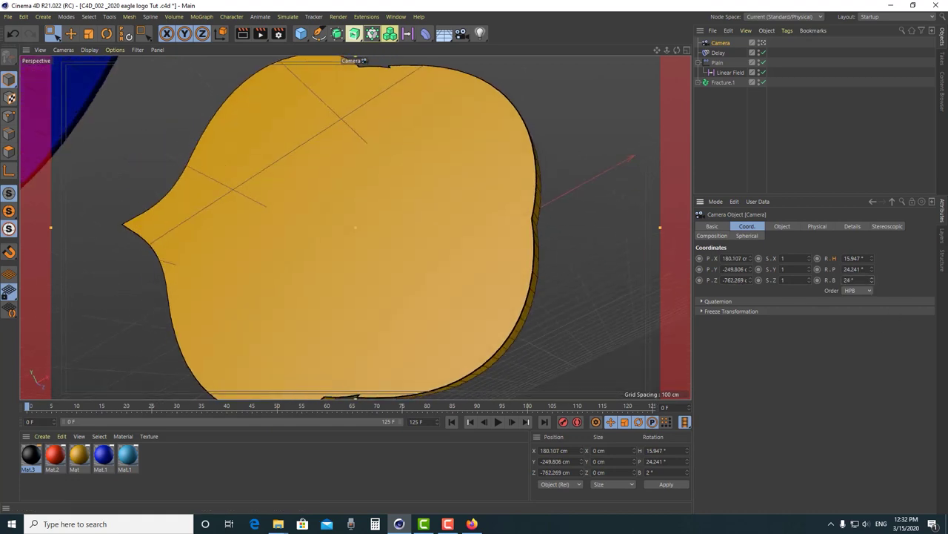
{"action": "right_click_drag", "start_coordinate": [519, 309], "coordinate": [482, 290], "text": "alt"}
{"action": "left_click_drag", "start_coordinate": [873, 284], "coordinate": [873, 279]}
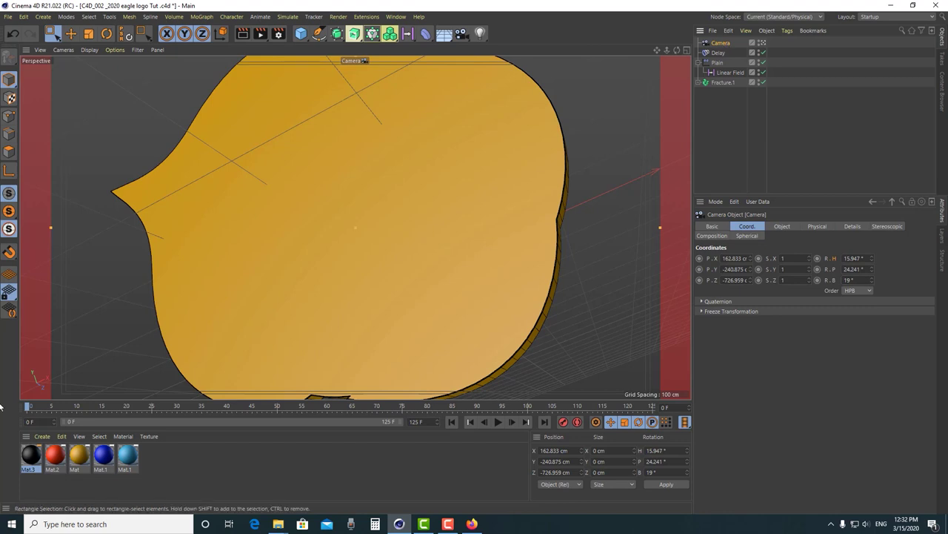
Check the framing through the camera, then duplicate it as Camera.1
{"action": "left_click", "coordinate": [763, 42]}
{"action": "left_click", "coordinate": [763, 43]}
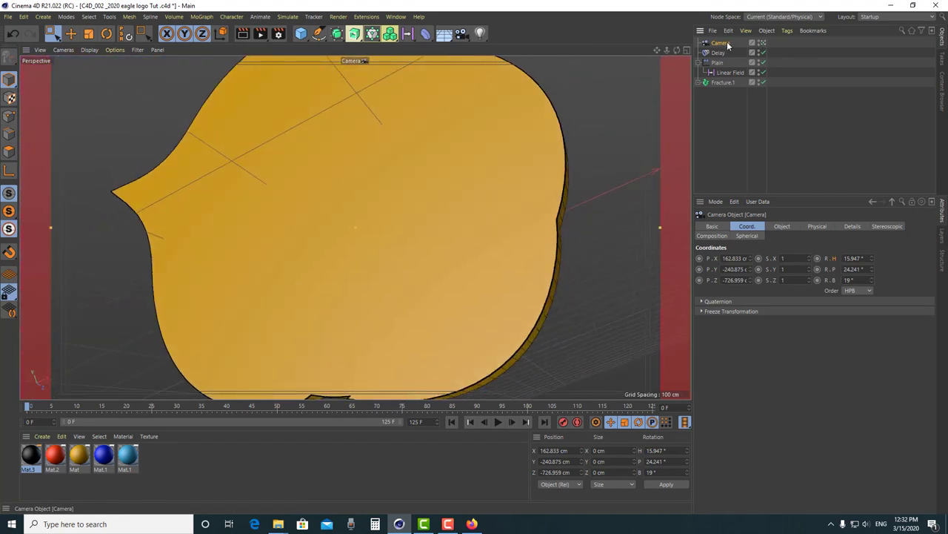
{"action": "left_click_drag", "start_coordinate": [729, 41], "coordinate": [734, 40], "text": "ctrl"}
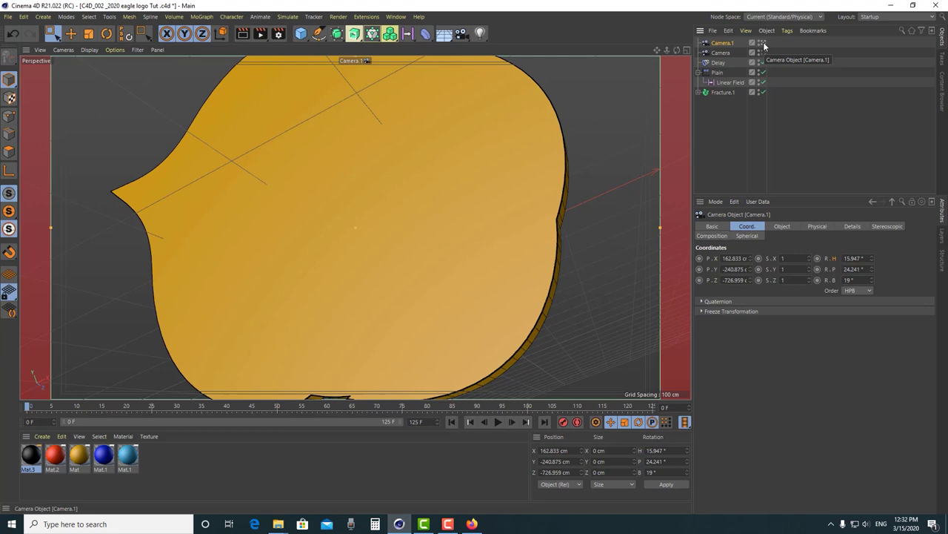
Pull Camera.1 back, orbit slightly, lower its bank to 16°, and copy it as Camera.2
{"action": "left_click_drag", "start_coordinate": [665, 52], "coordinate": [585, 58]}
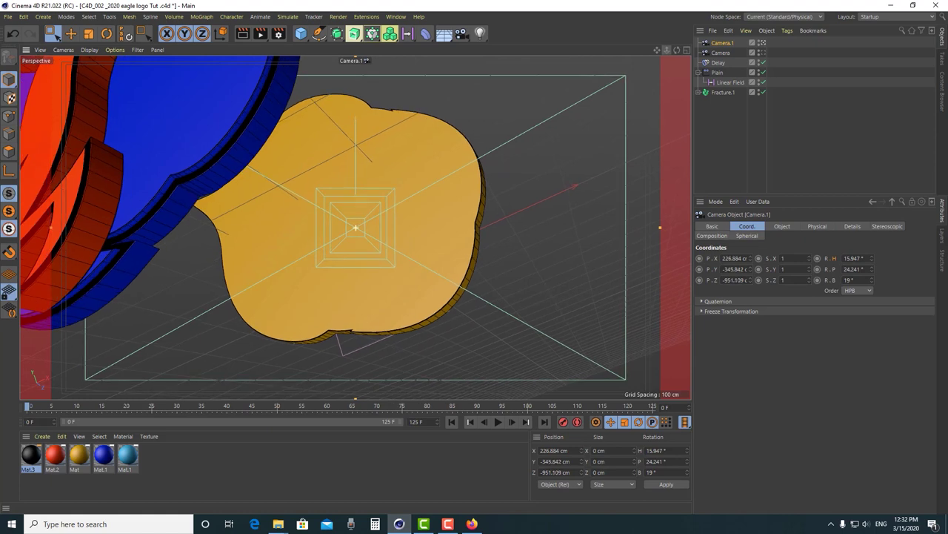
{"action": "left_click_drag", "start_coordinate": [456, 230], "coordinate": [444, 233], "text": "alt"}
{"action": "left_click_drag", "start_coordinate": [872, 281], "coordinate": [872, 289]}
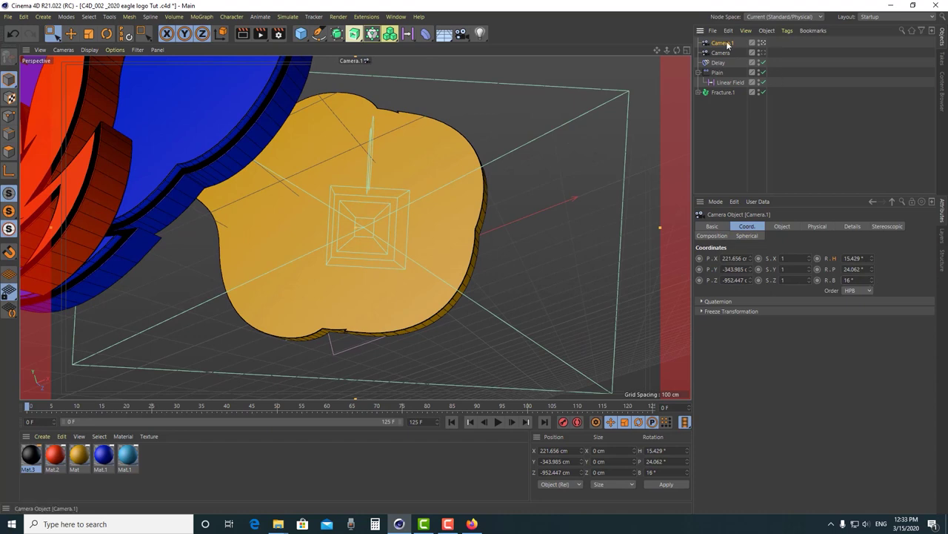
{"action": "left_click_drag", "start_coordinate": [730, 40], "coordinate": [730, 43], "text": "ctrl"}
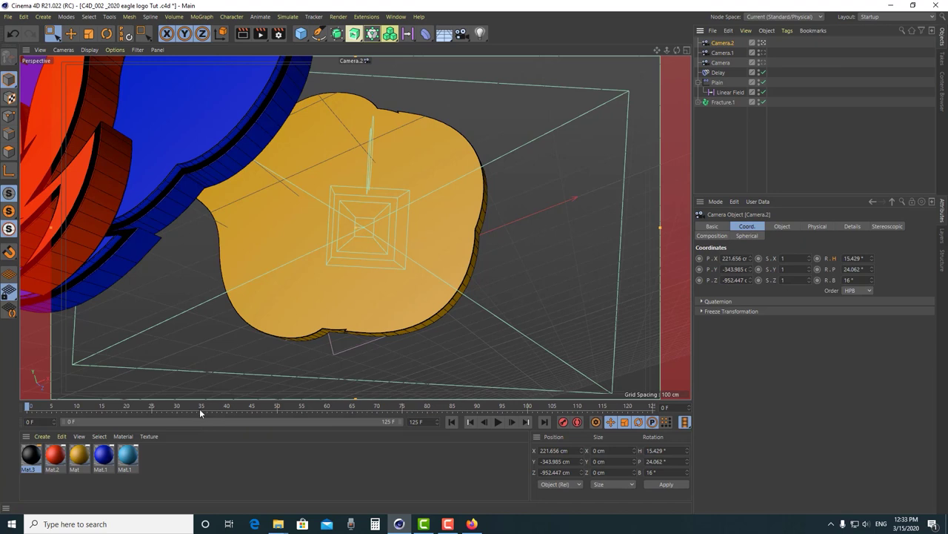
At frame 60, re-angle Camera.2 with a -20° bank and duplicate it as Camera.3
{"action": "left_click_drag", "start_coordinate": [210, 408], "coordinate": [327, 408]}
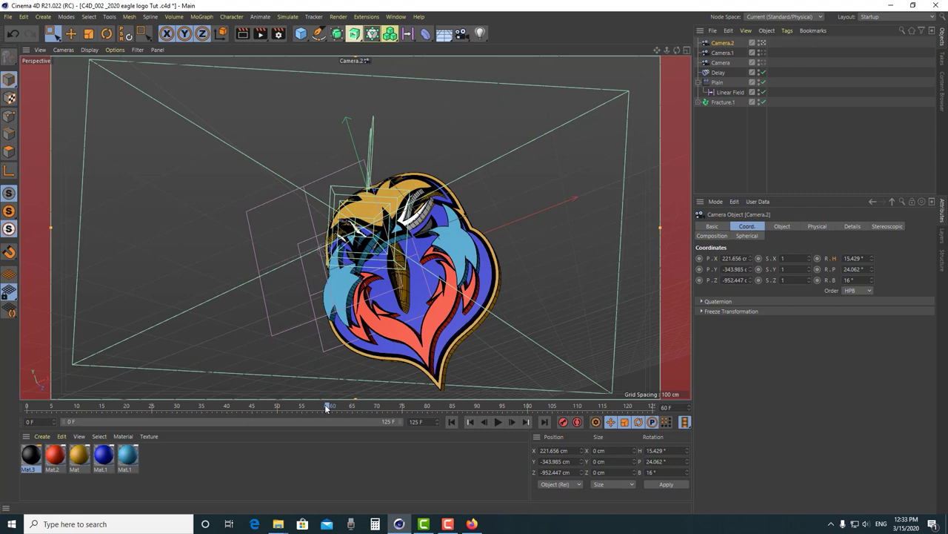
{"action": "left_click_drag", "start_coordinate": [356, 222], "coordinate": [598, 297], "text": "alt"}
{"action": "left_click_drag", "start_coordinate": [872, 280], "coordinate": [872, 272]}
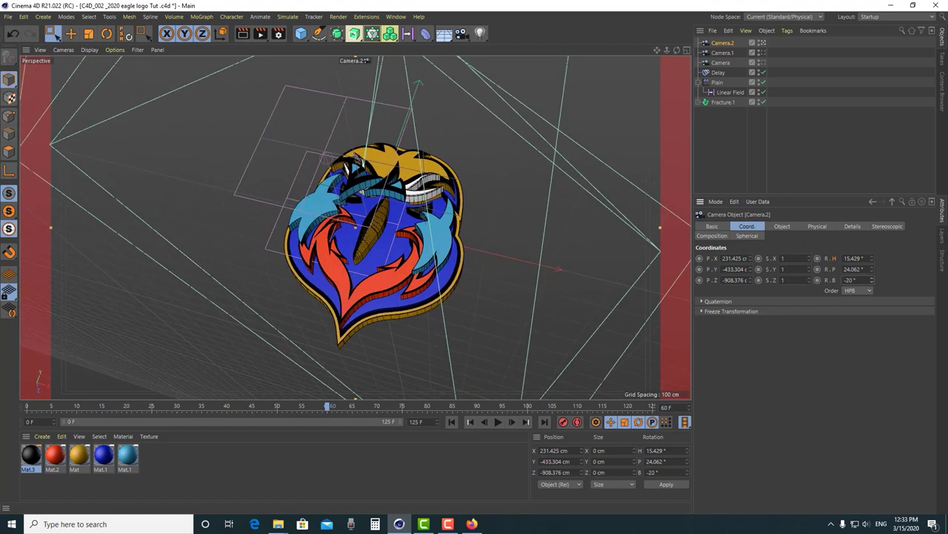
{"action": "left_click_drag", "start_coordinate": [728, 42], "coordinate": [755, 42], "text": "ctrl"}
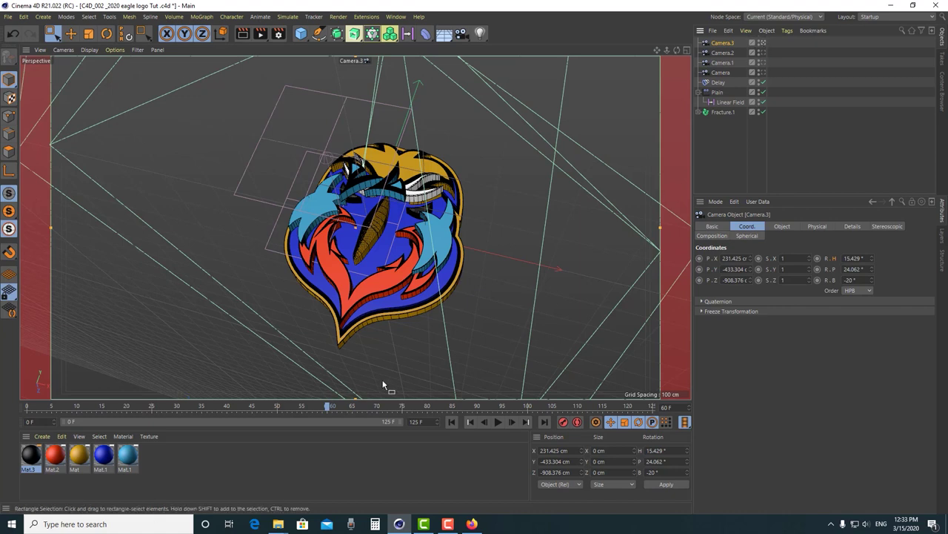
At frame 74, bank Camera.3 to -8° and move it closer for a frontal angle
{"action": "left_click_drag", "start_coordinate": [329, 406], "coordinate": [401, 420]}
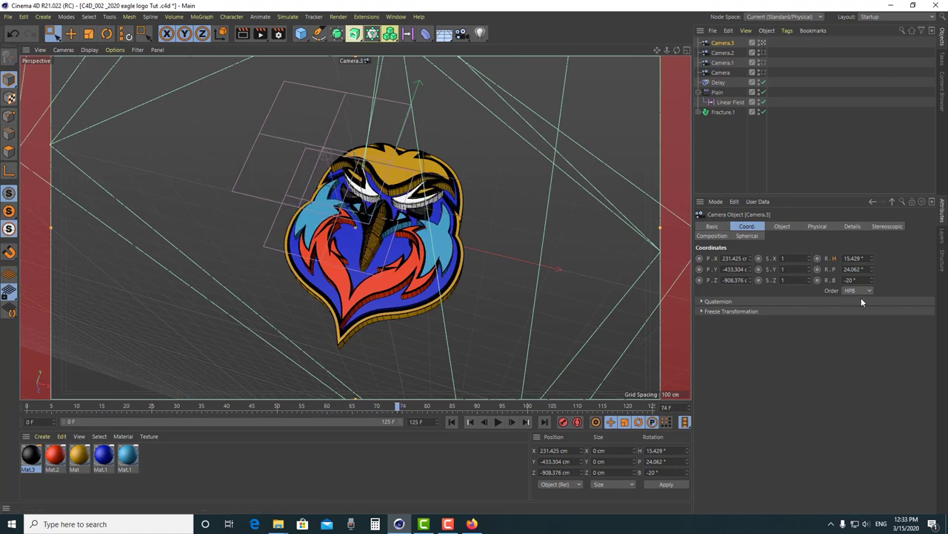
{"action": "left_click_drag", "start_coordinate": [871, 283], "coordinate": [871, 275]}
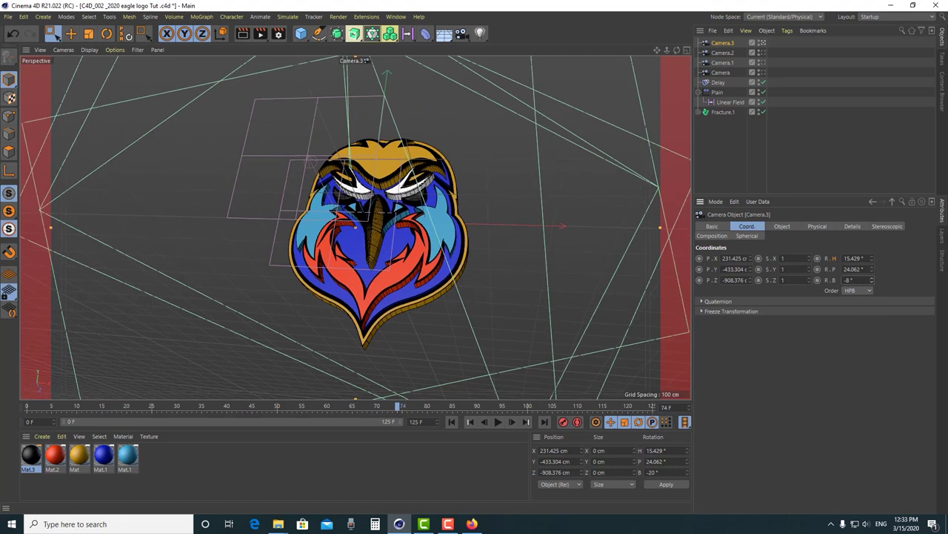
{"action": "right_click_drag", "start_coordinate": [446, 245], "coordinate": [419, 232], "text": "alt"}
{"action": "left_click_drag", "start_coordinate": [398, 252], "coordinate": [430, 266], "text": "alt"}
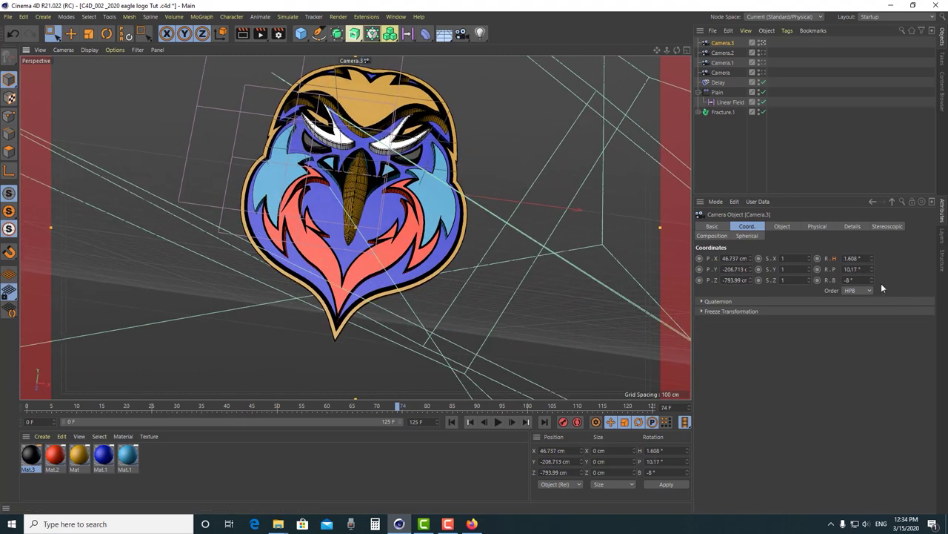
Reset Camera.3's bank, pitch and heading to 0°
{"action": "key", "text": "Return"}
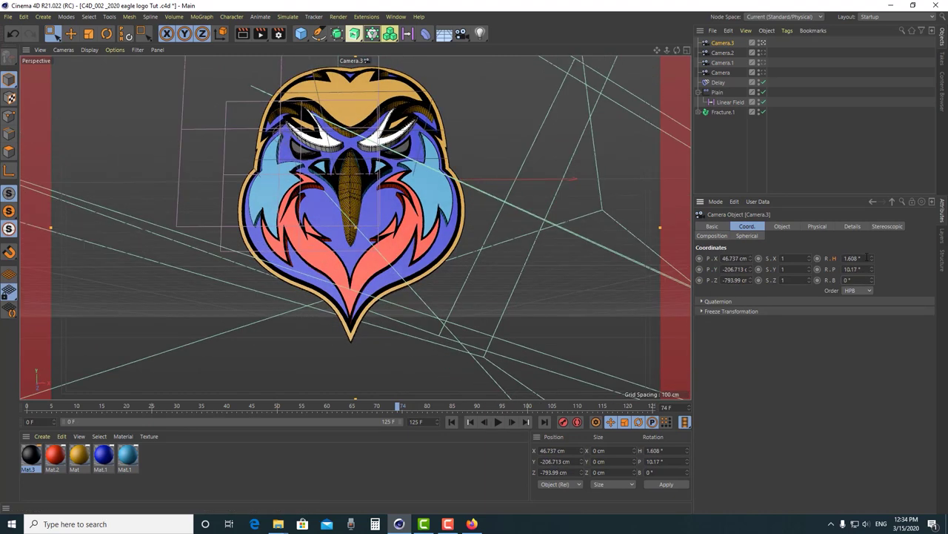
{"action": "type", "text": "0"}
{"action": "key", "text": "Return"}
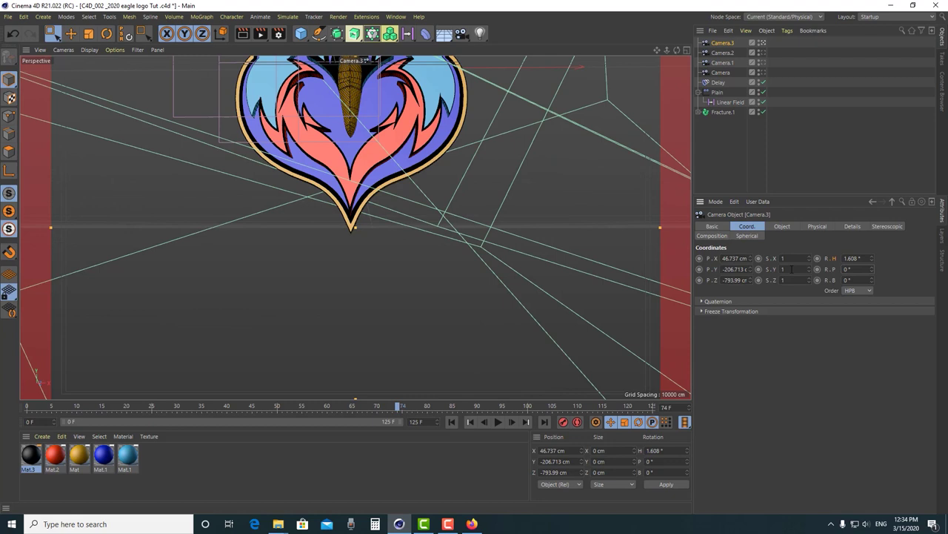
{"action": "type", "text": "0"}
{"action": "key", "text": "Return"}
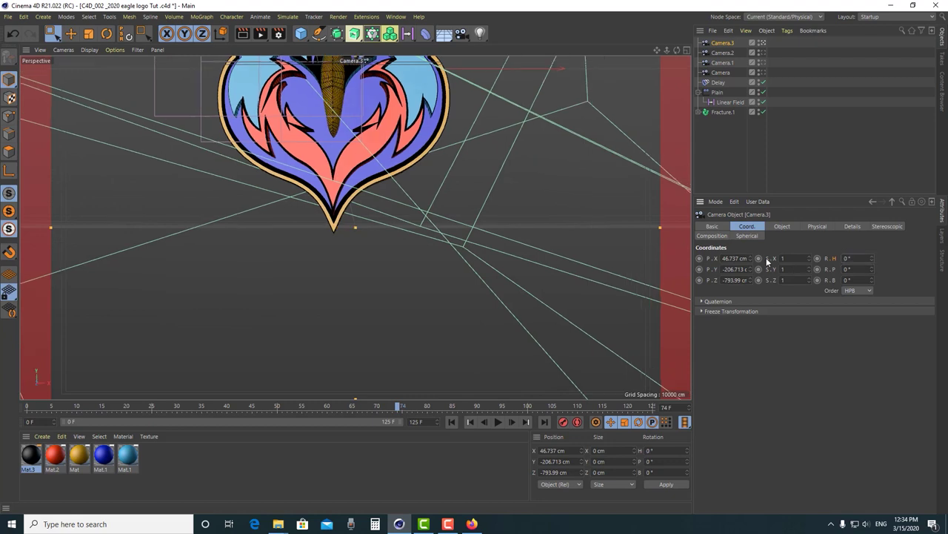
{"action": "scroll", "coordinate": [396, 141], "scroll_direction": "down", "scroll_amount": 2}
{"action": "scroll", "coordinate": [383, 122], "scroll_direction": "up", "scroll_amount": 3}
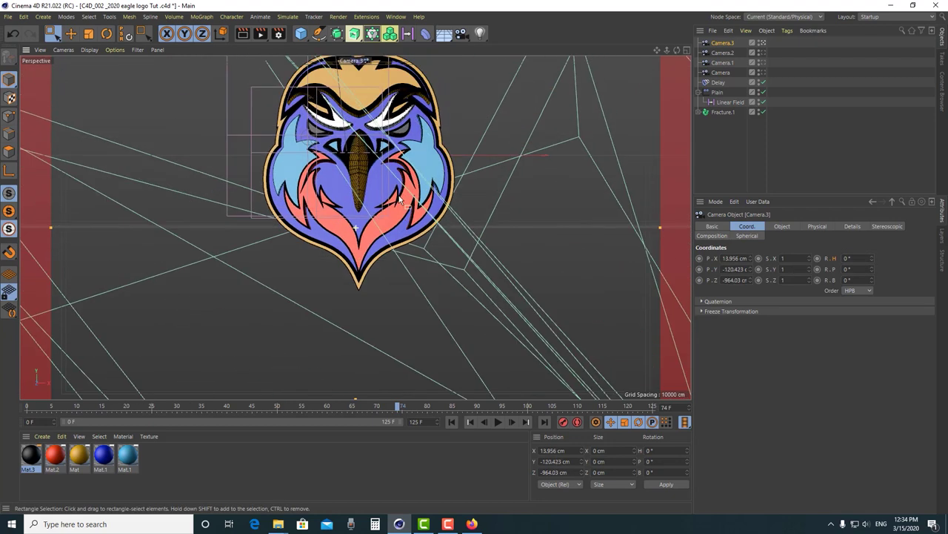
Tilt Camera.3 down and pan so the eagle logo sits lower in frame
{"action": "left_click_drag", "start_coordinate": [399, 206], "coordinate": [398, 178], "text": "alt"}
{"action": "middle_click_drag", "start_coordinate": [400, 189], "coordinate": [399, 204], "text": "alt"}
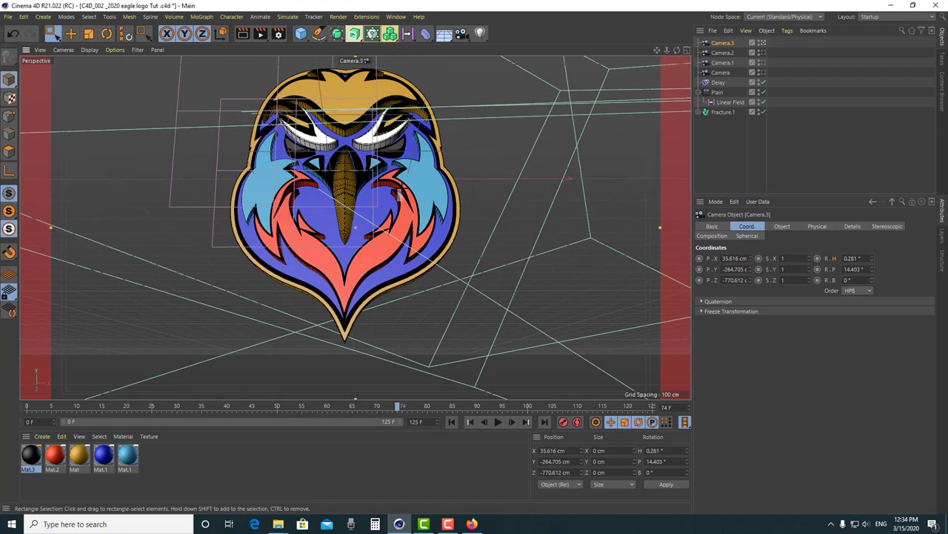
{"action": "left_click", "coordinate": [401, 199]}
{"action": "left_click", "coordinate": [484, 191]}
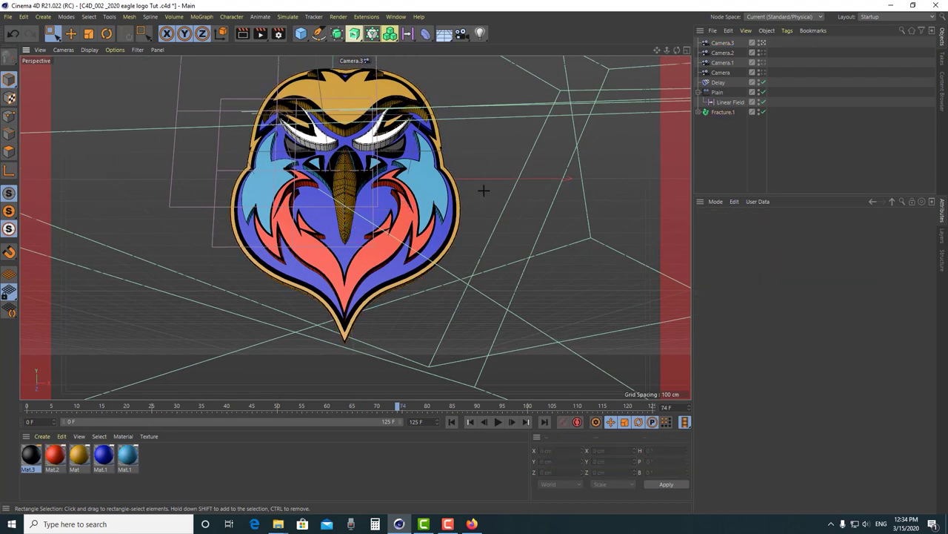
Compare against Camera.1's values, then tilt and pan Camera.3 down onto the logo
{"action": "left_click", "coordinate": [722, 43]}
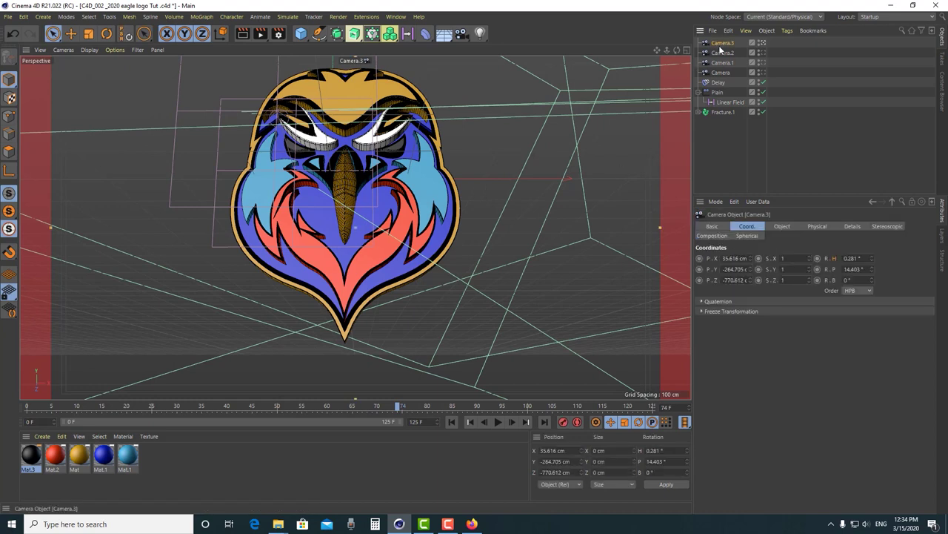
{"action": "left_click", "coordinate": [725, 63]}
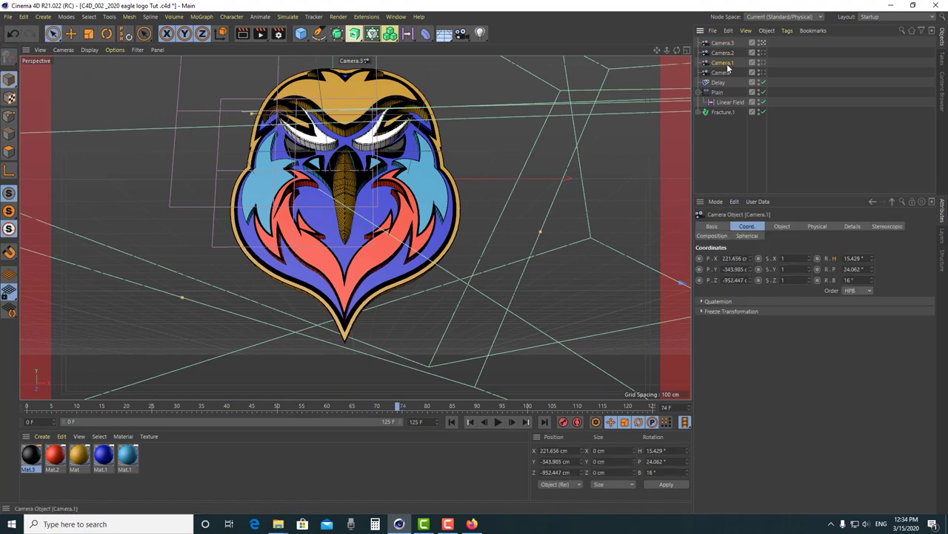
{"action": "left_click", "coordinate": [724, 44]}
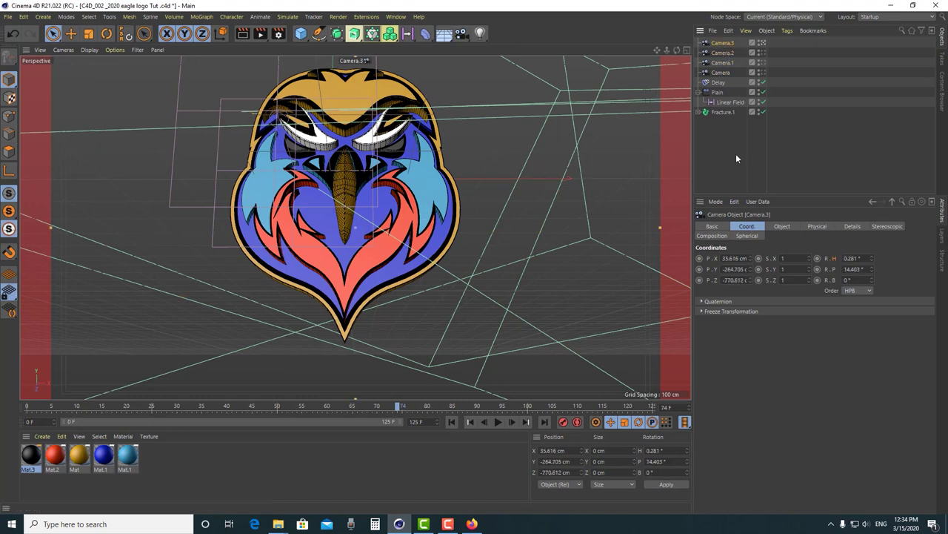
{"action": "middle_click_drag", "start_coordinate": [381, 179], "coordinate": [382, 192], "text": "alt"}
{"action": "left_click_drag", "start_coordinate": [382, 193], "coordinate": [402, 198], "text": "alt"}
{"action": "middle_click_drag", "start_coordinate": [404, 201], "coordinate": [413, 207], "text": "alt"}
{"action": "scroll", "coordinate": [400, 213], "scroll_direction": "up", "scroll_amount": 3}
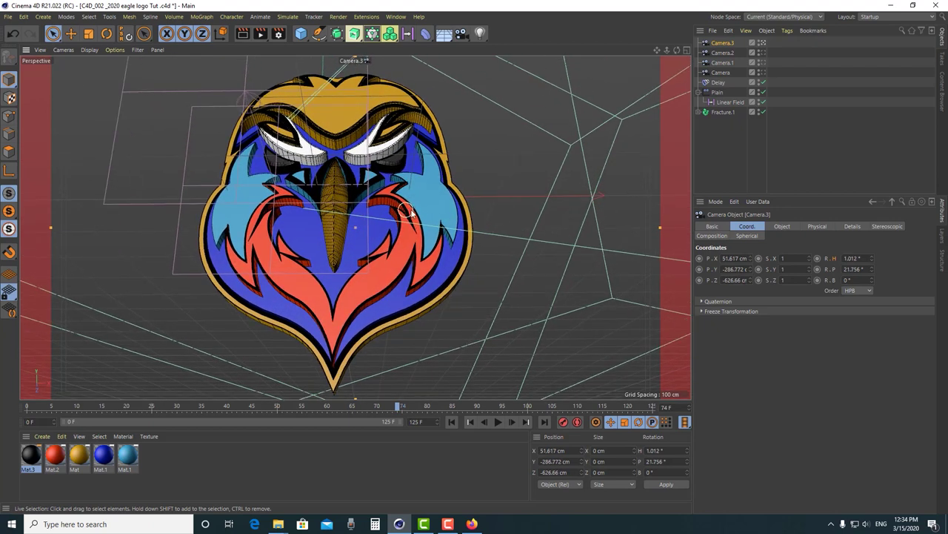
Preview the views through Camera.1, Camera.2 and Camera.3, then select the cameras together
{"action": "left_click", "coordinate": [761, 73]}
{"action": "left_click", "coordinate": [762, 63]}
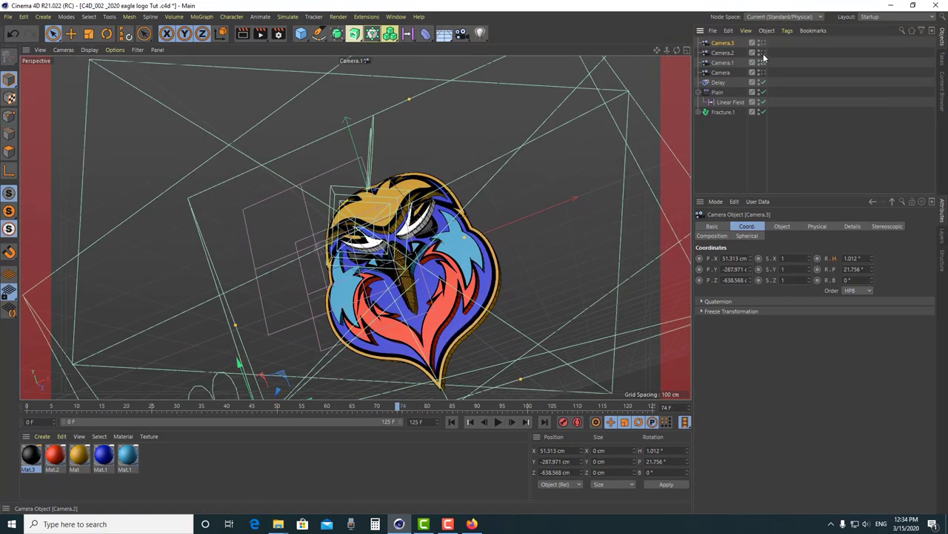
{"action": "left_click", "coordinate": [763, 53]}
{"action": "left_click", "coordinate": [762, 43]}
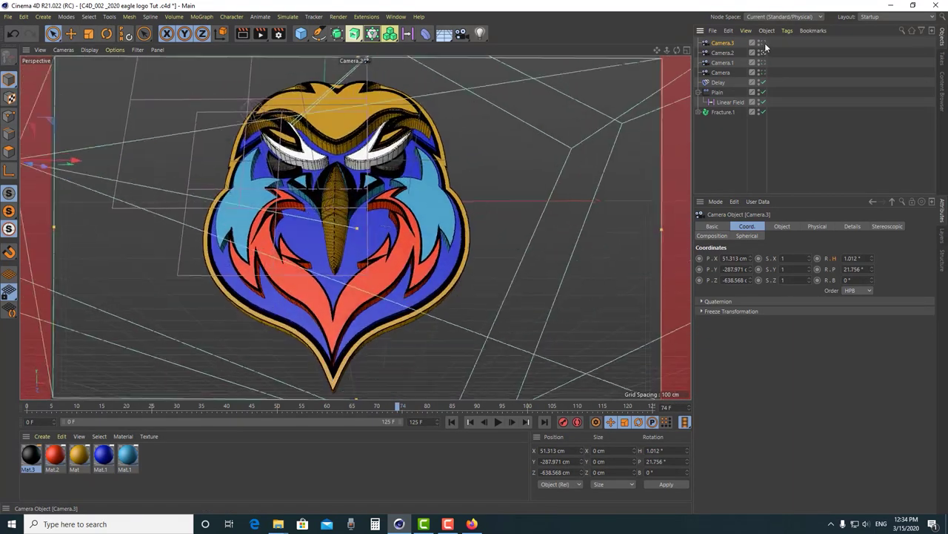
{"action": "left_click", "coordinate": [787, 148]}
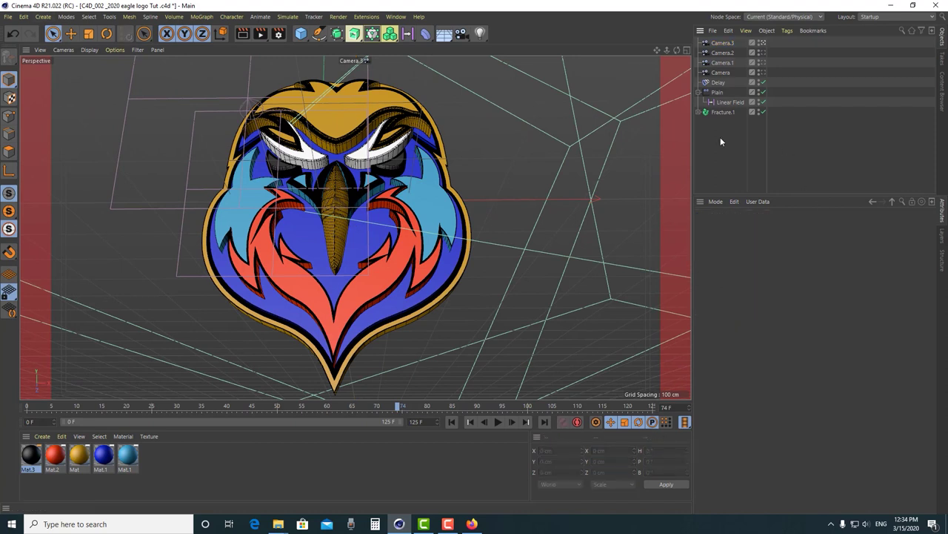
{"action": "left_click", "coordinate": [720, 72]}
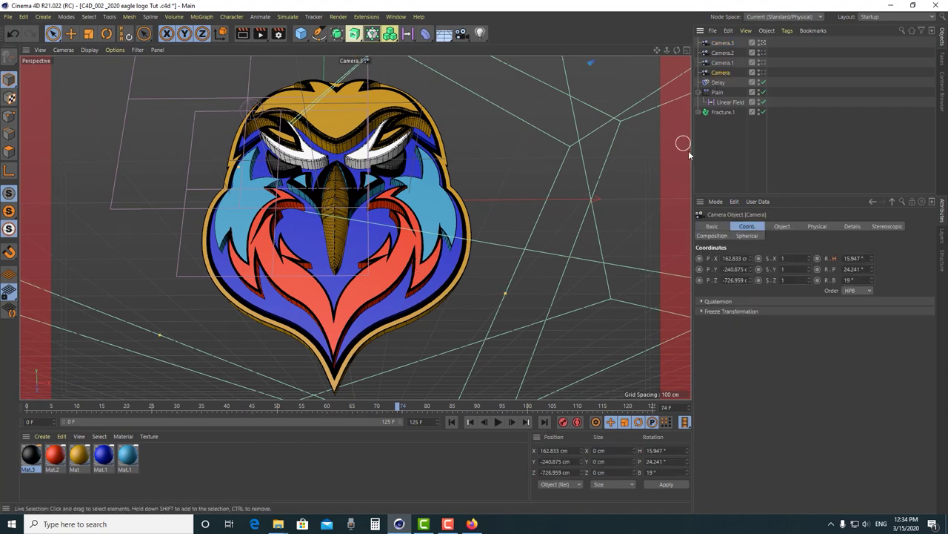
{"action": "left_click", "coordinate": [722, 52], "text": "ctrl"}
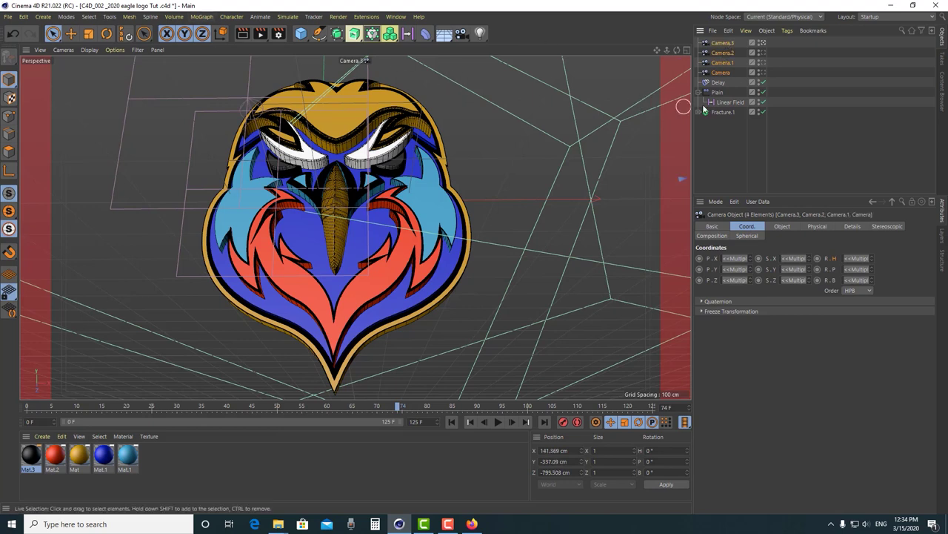
Create a Camera Morph from the selected cameras and test its Blend through the Morph Camera
{"action": "left_click", "coordinate": [48, 19]}
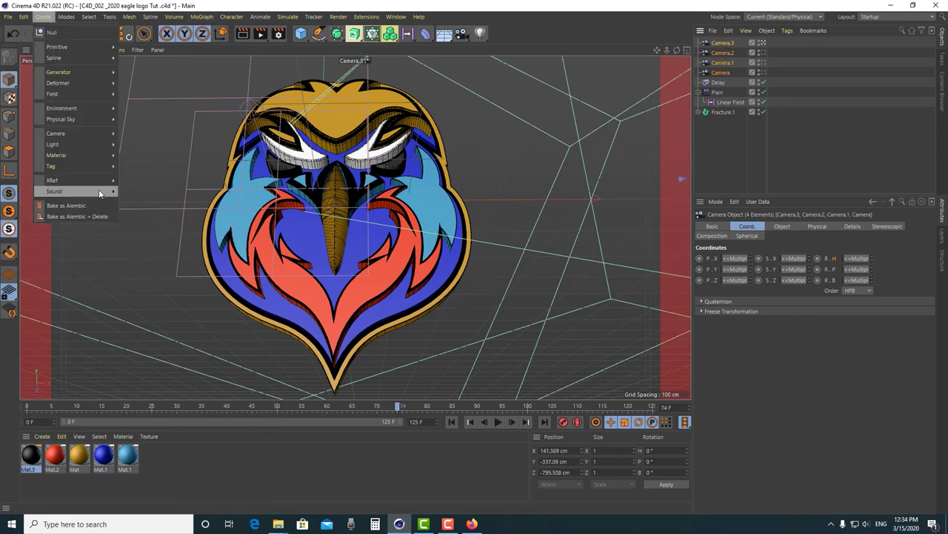
{"action": "mouse_move", "coordinate": [89, 134]}
{"action": "left_click", "coordinate": [148, 180]}
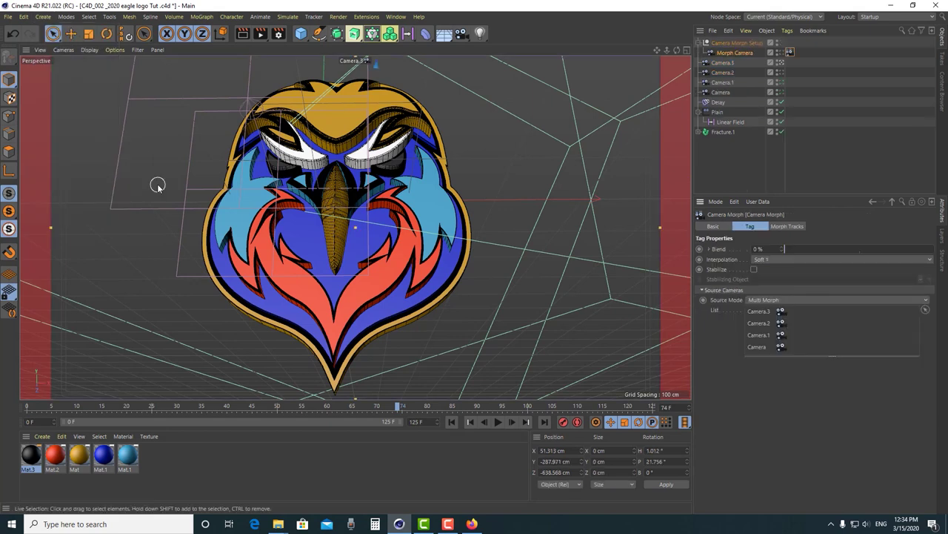
{"action": "left_click", "coordinate": [807, 150]}
{"action": "left_click", "coordinate": [781, 54]}
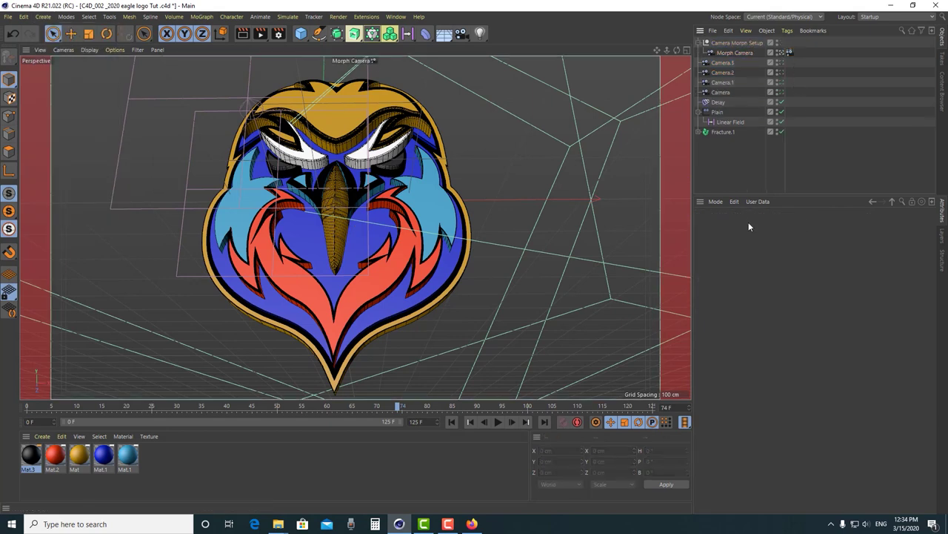
{"action": "left_click", "coordinate": [790, 53]}
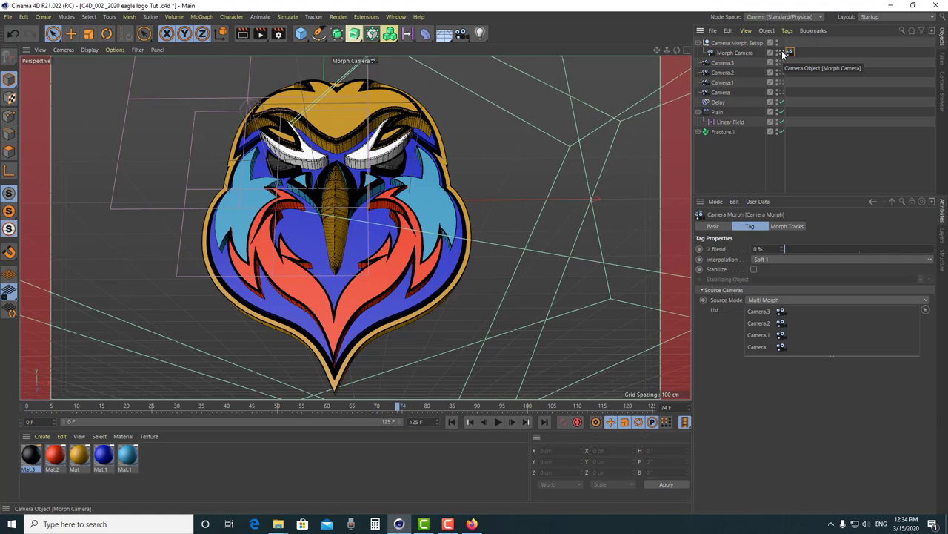
{"action": "left_click_drag", "start_coordinate": [789, 246], "coordinate": [935, 250]}
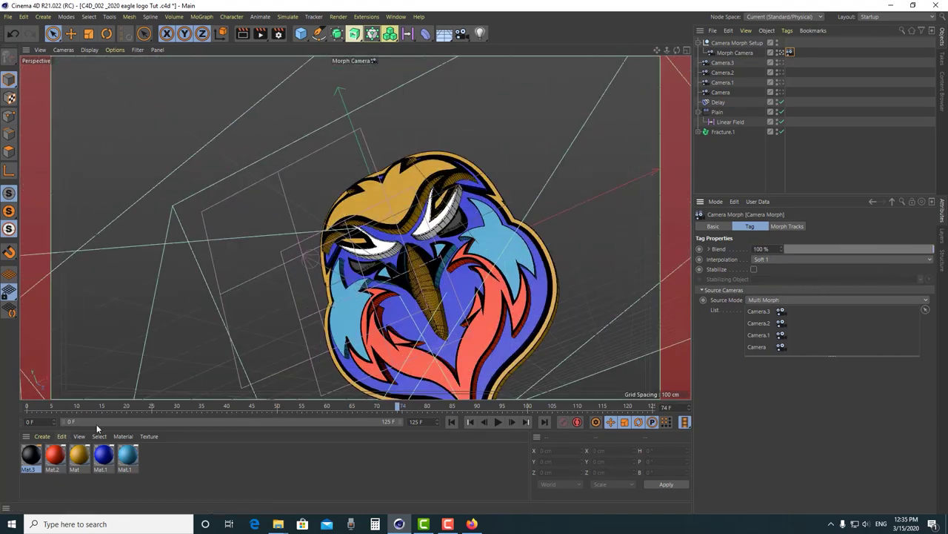
Keyframe the morph Blend: 75% at frame 15, 12% at frame 65, 0% at the end
{"action": "left_click_drag", "start_coordinate": [86, 402], "coordinate": [27, 417]}
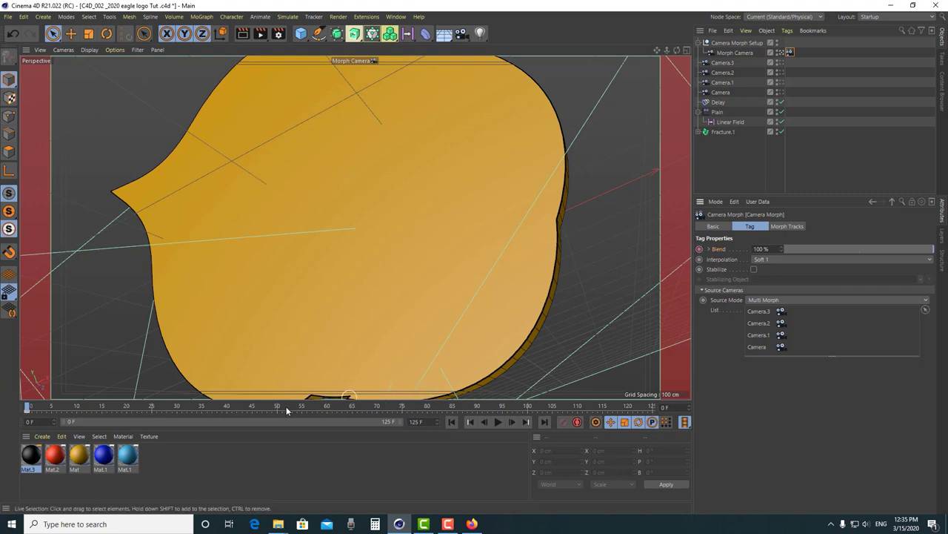
{"action": "left_click_drag", "start_coordinate": [228, 407], "coordinate": [103, 410]}
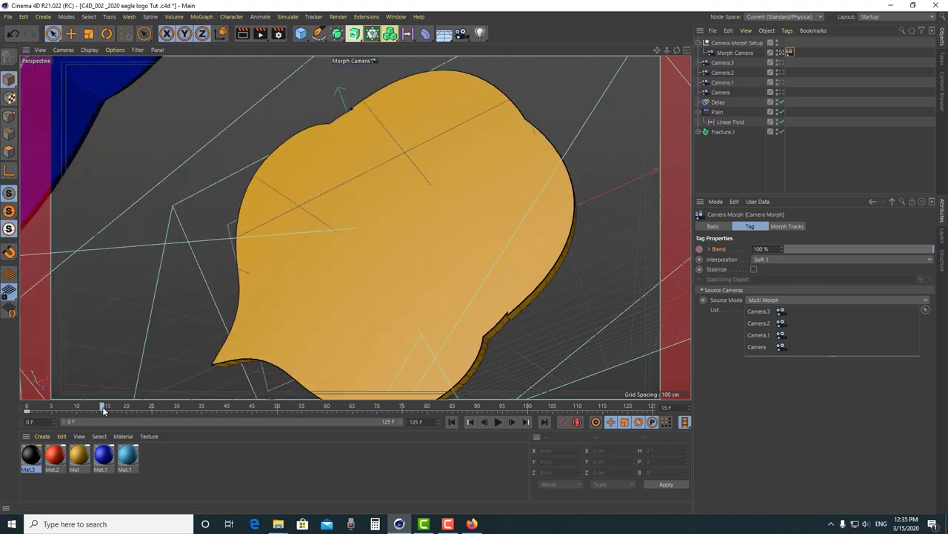
{"action": "left_click_drag", "start_coordinate": [927, 250], "coordinate": [861, 251]}
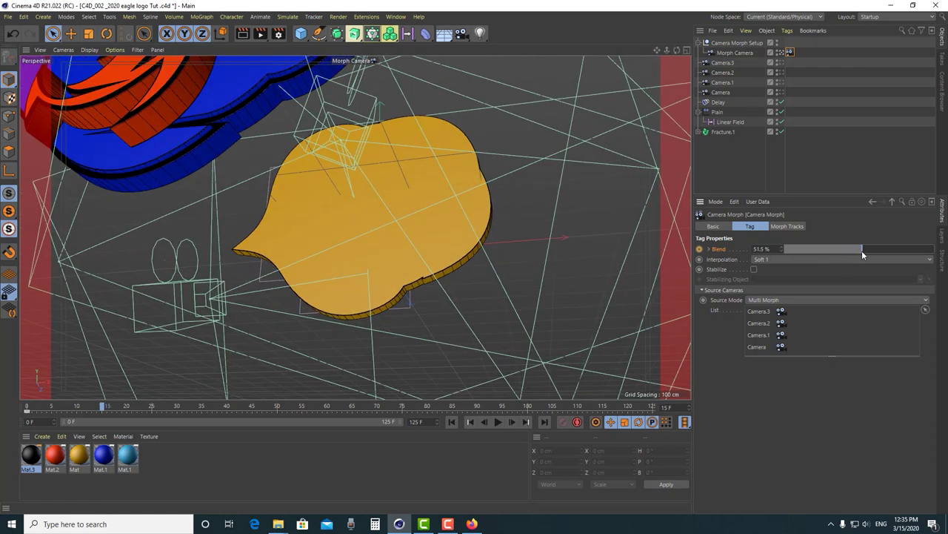
{"action": "left_click_drag", "start_coordinate": [862, 250], "coordinate": [900, 250]}
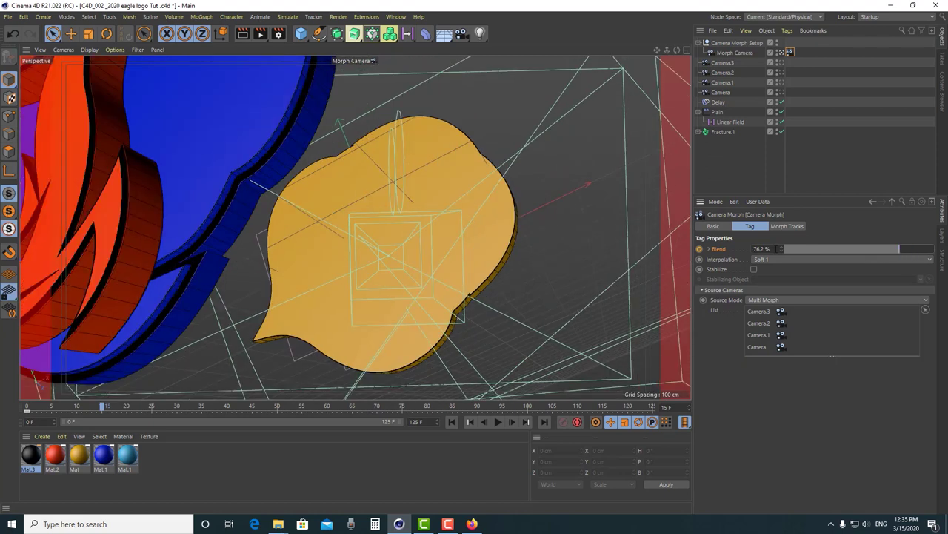
{"action": "key", "text": "Return"}
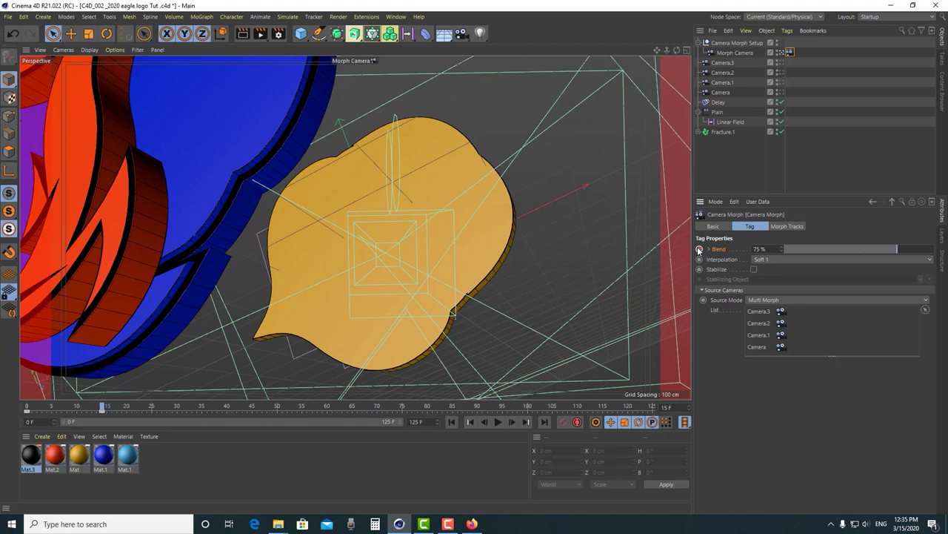
{"action": "left_click", "coordinate": [354, 408]}
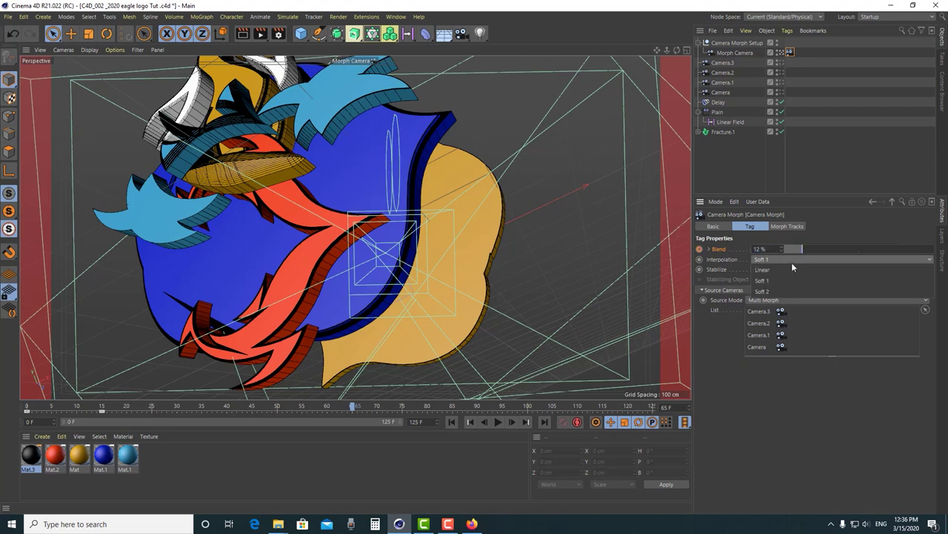
{"action": "key", "text": "Return"}
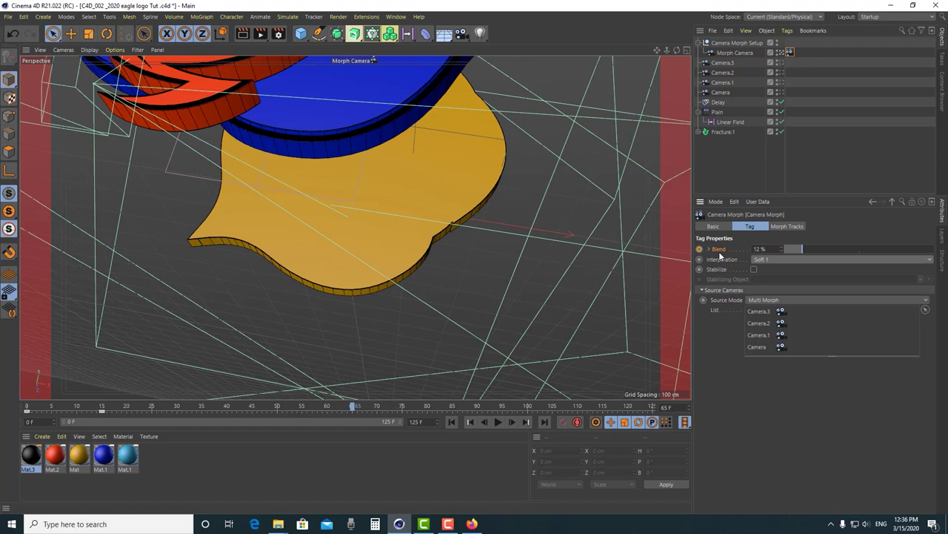
{"action": "left_click_drag", "start_coordinate": [355, 407], "coordinate": [689, 412]}
{"action": "left_click_drag", "start_coordinate": [801, 248], "coordinate": [936, 249]}
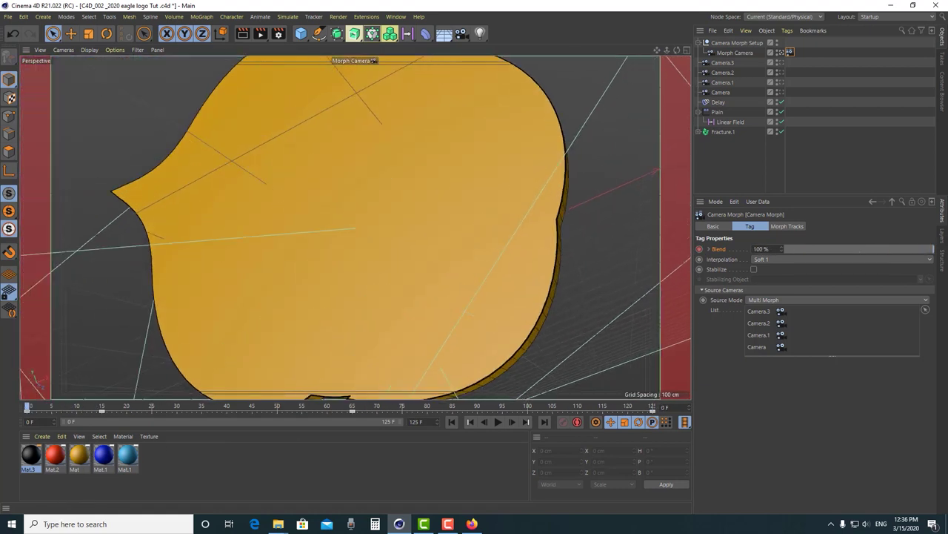
{"action": "left_click", "coordinate": [498, 421]}
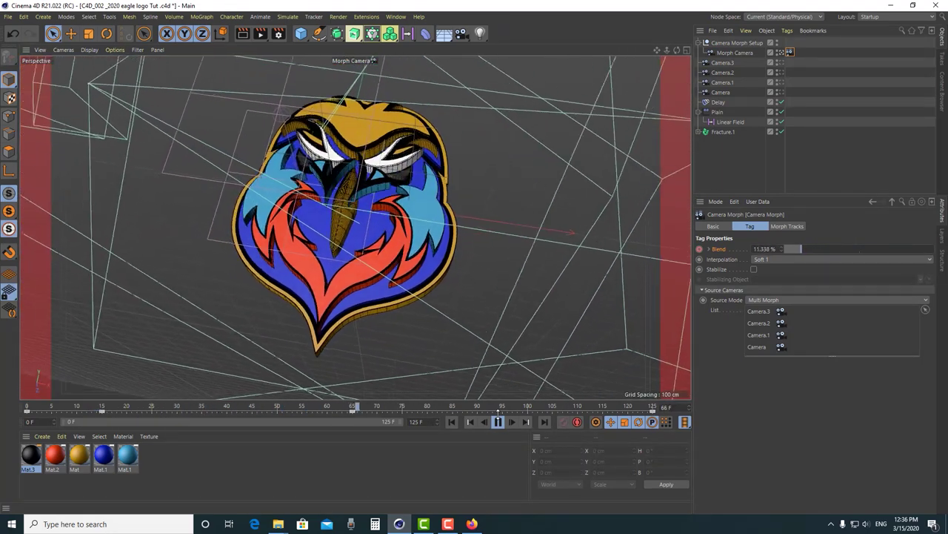
{"action": "left_click", "coordinate": [498, 421]}
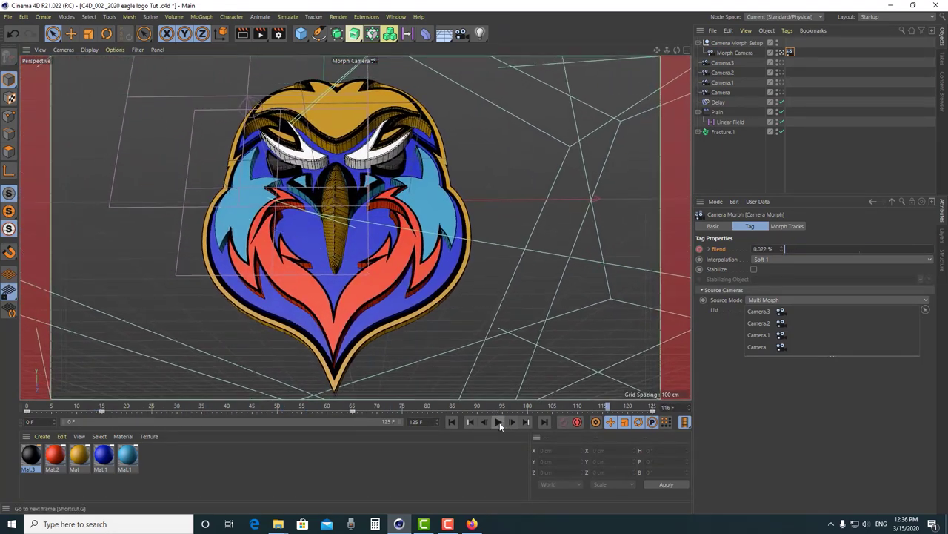
{"action": "left_click_drag", "start_coordinate": [321, 408], "coordinate": [4, 455]}
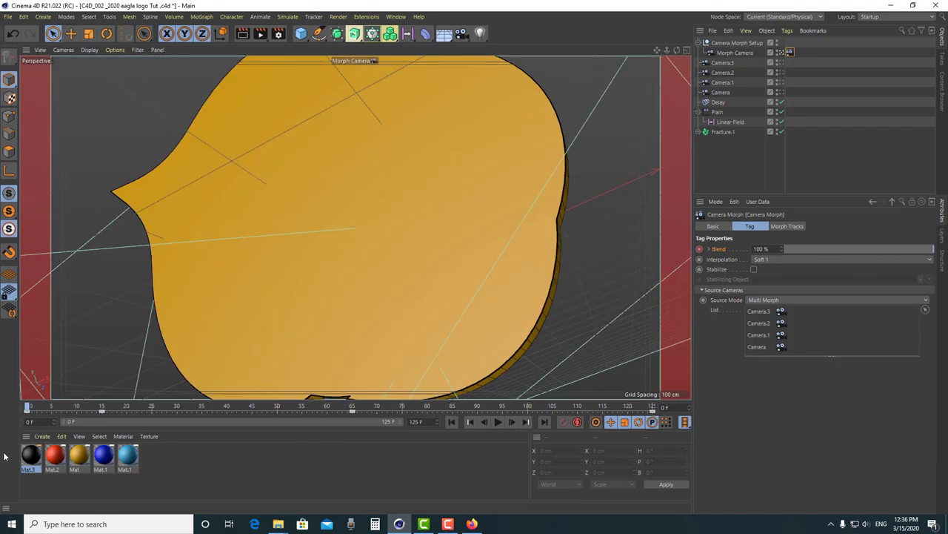
{"action": "left_click", "coordinate": [497, 421]}
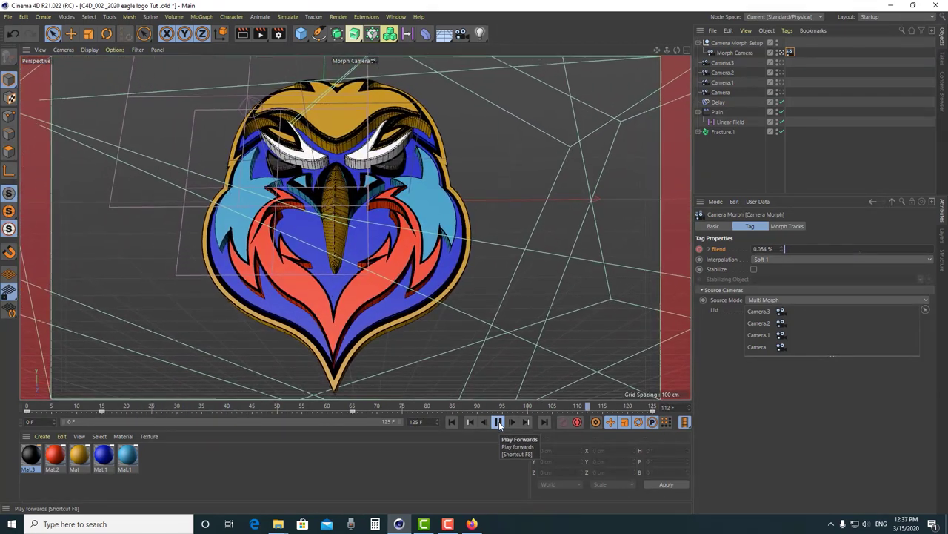
{"action": "left_click", "coordinate": [499, 421]}
{"action": "left_click_drag", "start_coordinate": [143, 409], "coordinate": [28, 408]}
Check the view through each camera, then play the animation through the Morph Camera
{"action": "left_click", "coordinate": [781, 63]}
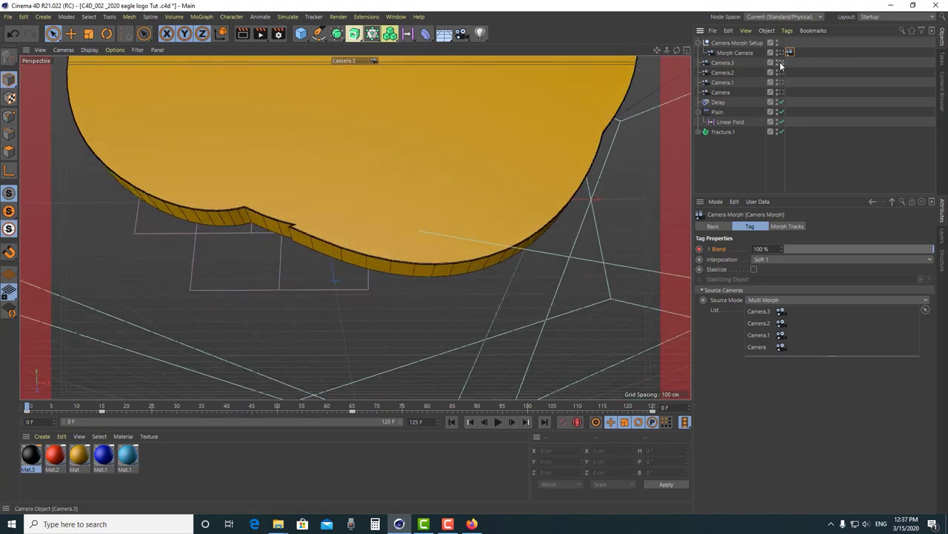
{"action": "left_click", "coordinate": [782, 74]}
{"action": "left_click", "coordinate": [781, 83]}
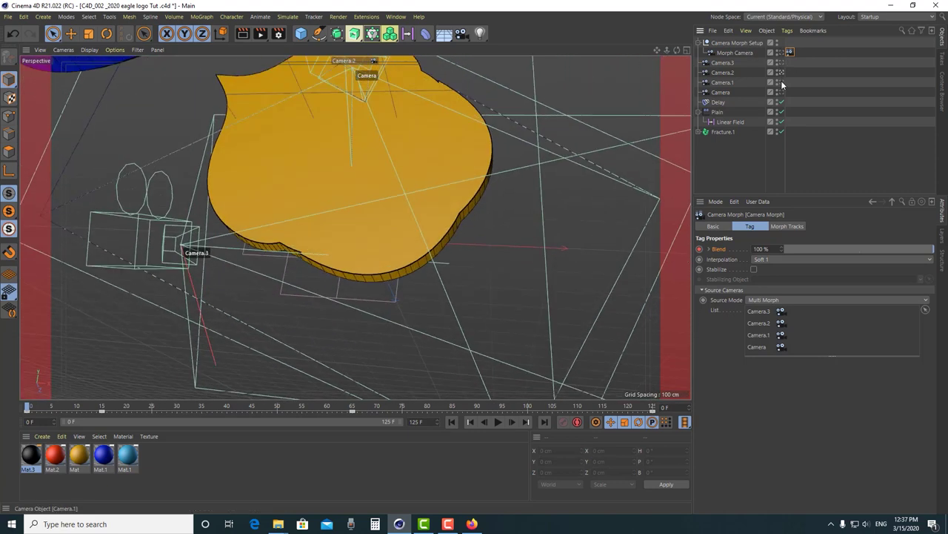
{"action": "left_click", "coordinate": [780, 93]}
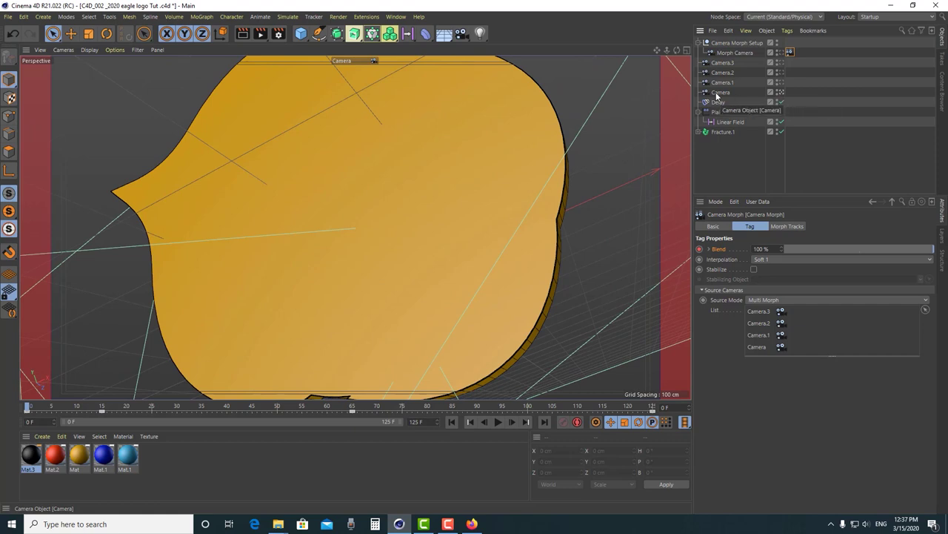
{"action": "left_click", "coordinate": [716, 93]}
{"action": "left_click", "coordinate": [781, 83]}
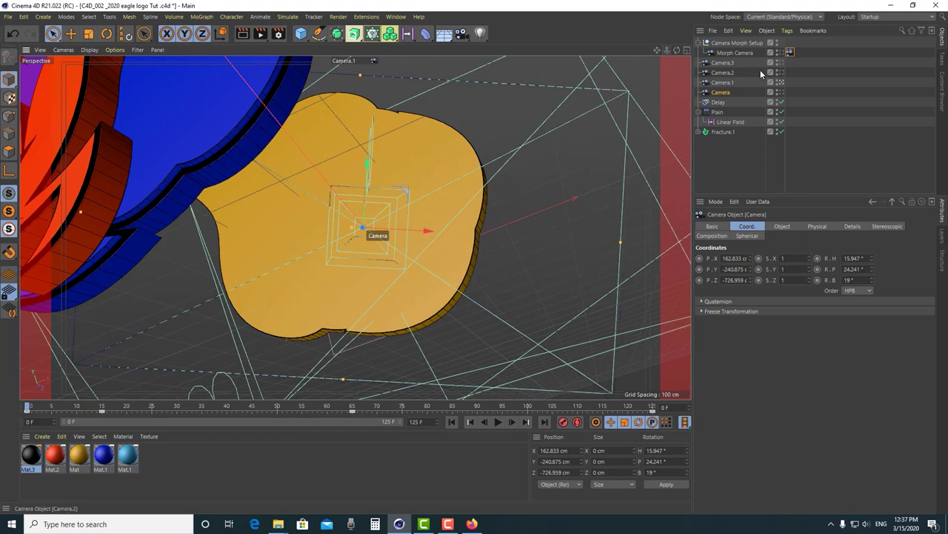
{"action": "key", "text": "ctrl+shift+a"}
{"action": "left_click", "coordinate": [781, 73]}
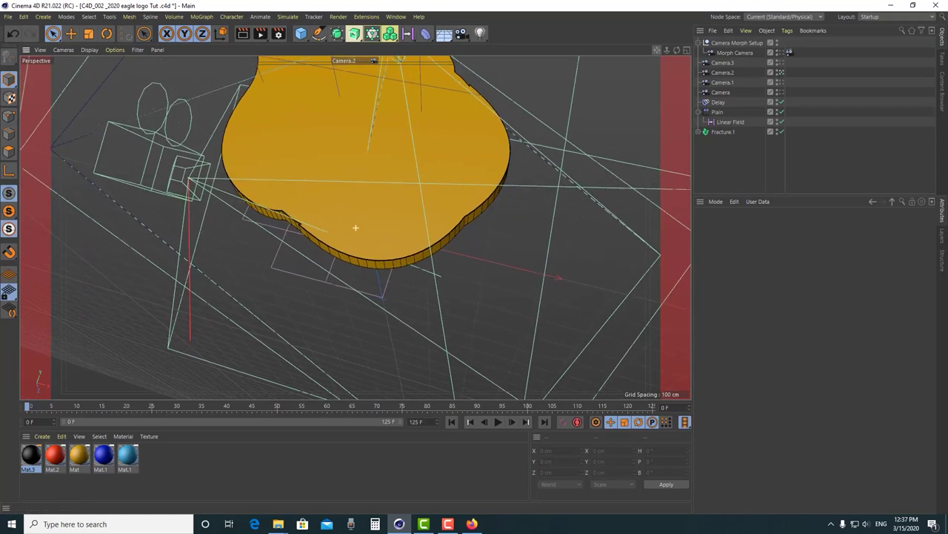
{"action": "left_click", "coordinate": [781, 54]}
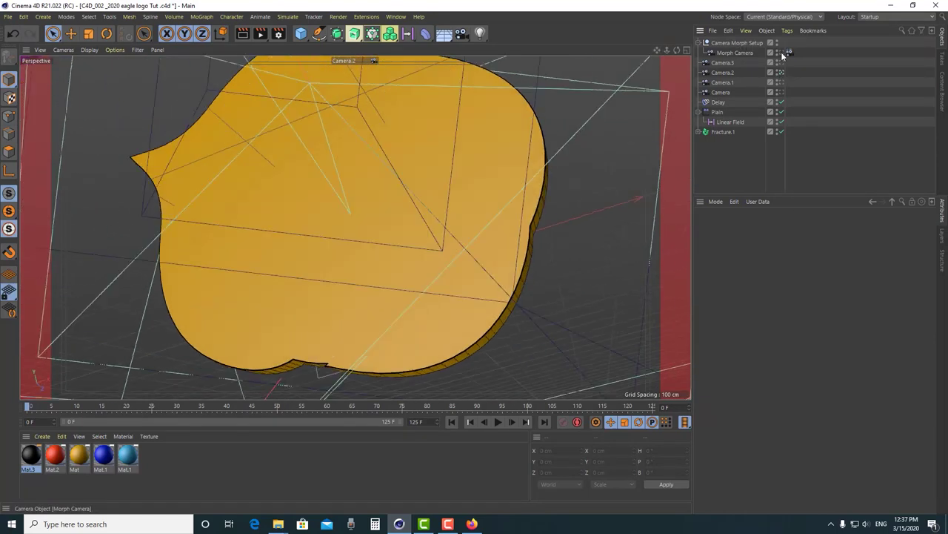
{"action": "left_click", "coordinate": [500, 422]}
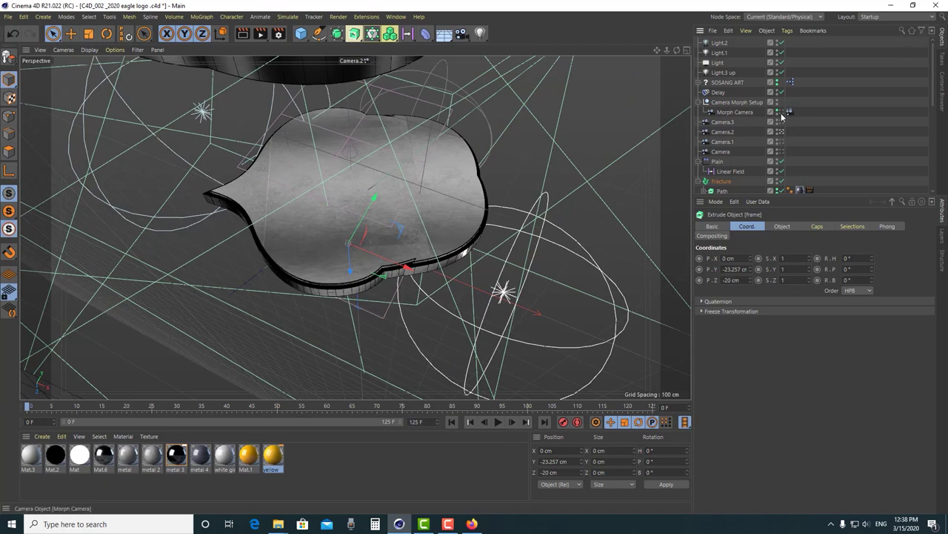
Play the eagle logo assembly through the Morph Camera and stop at frame 68
{"action": "left_click", "coordinate": [781, 112]}
{"action": "left_click", "coordinate": [493, 421]}
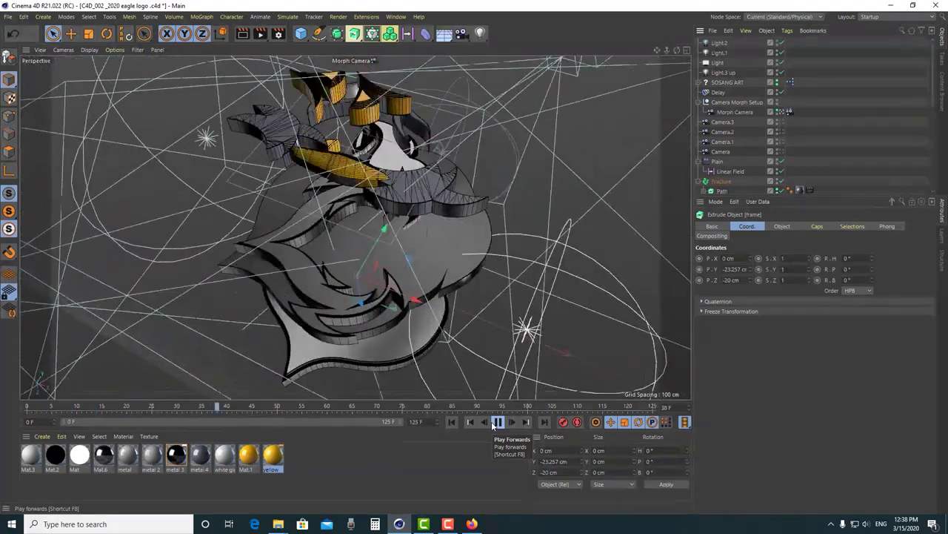
{"action": "scroll", "coordinate": [747, 155], "scroll_direction": "down", "scroll_amount": 3}
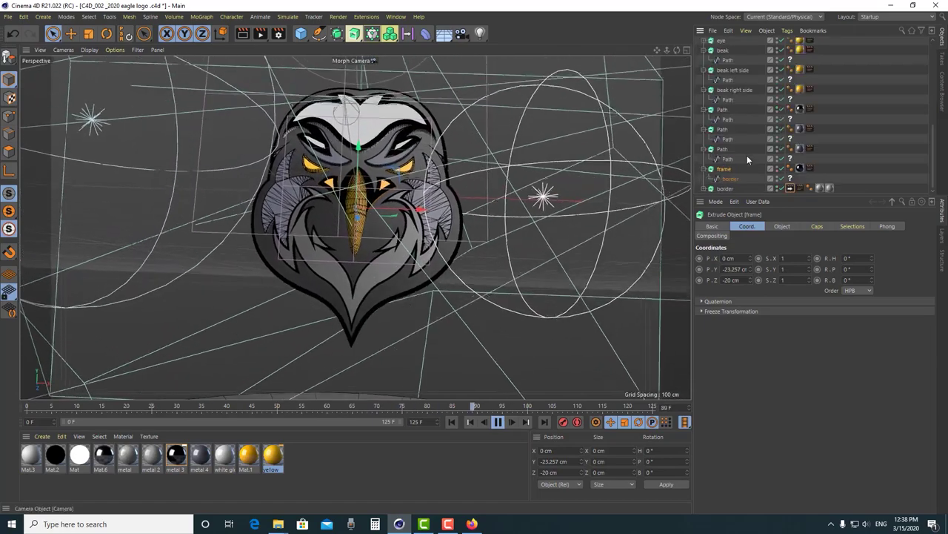
{"action": "scroll", "coordinate": [744, 159], "scroll_direction": "down", "scroll_amount": 4}
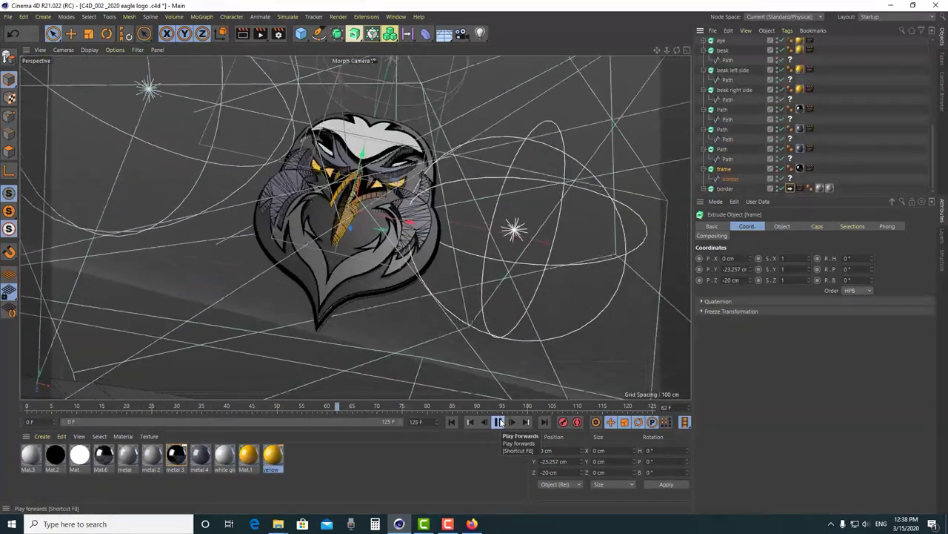
{"action": "left_click", "coordinate": [499, 421]}
Inspect the yellow and metal materials' settings in the Material Manager
{"action": "left_click", "coordinate": [272, 455]}
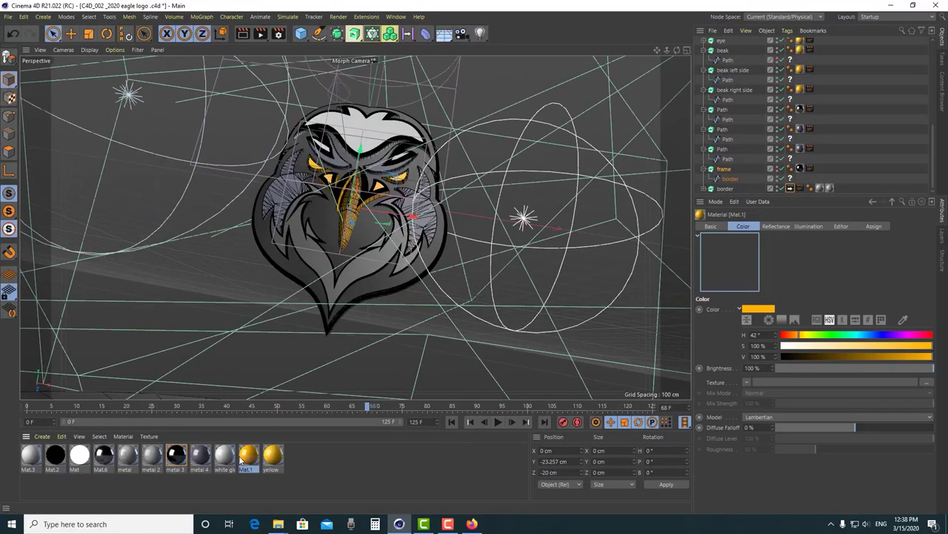
{"action": "left_click", "coordinate": [127, 455]}
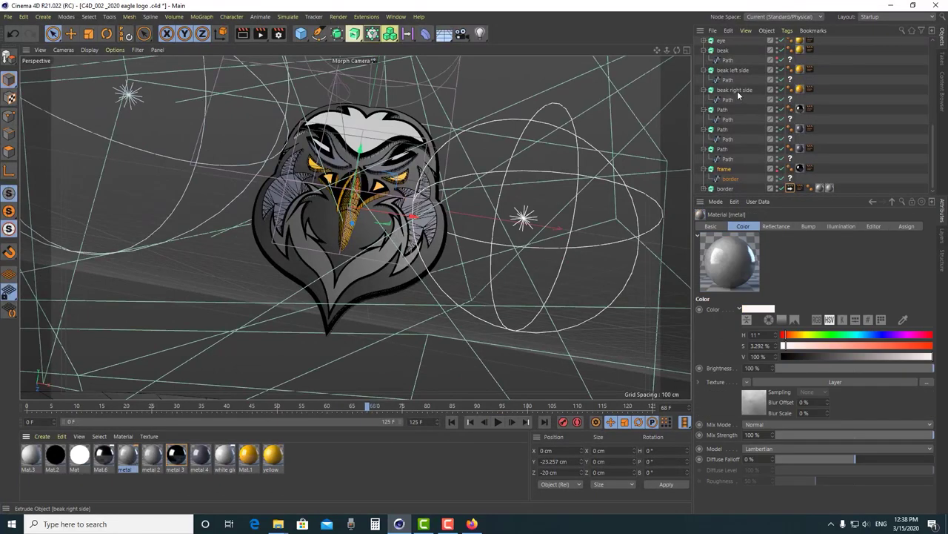
{"action": "scroll", "coordinate": [795, 176], "scroll_direction": "up", "scroll_amount": 5}
{"action": "scroll", "coordinate": [776, 102], "scroll_direction": "down", "scroll_amount": 5}
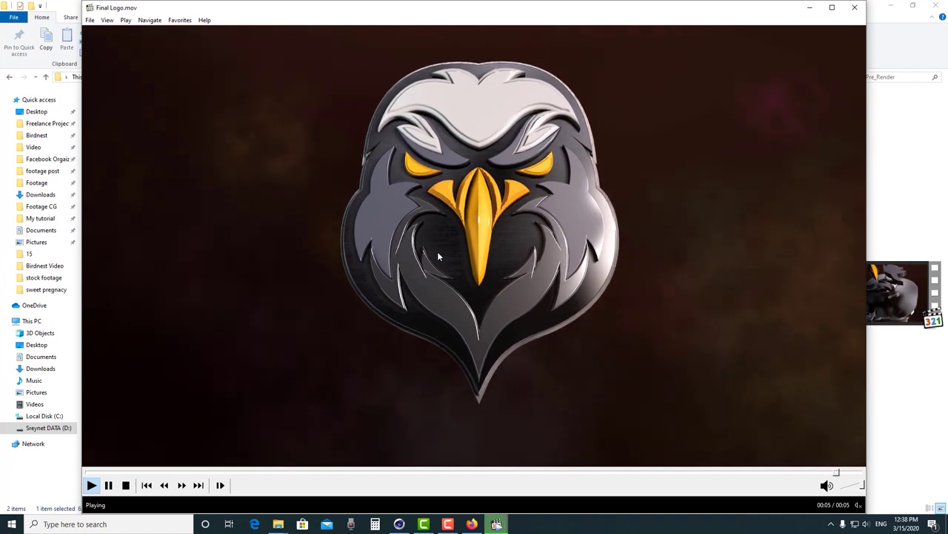
Replay Final Logo.mov from the start, then minimize Media Player Classic
{"action": "left_click", "coordinate": [93, 487]}
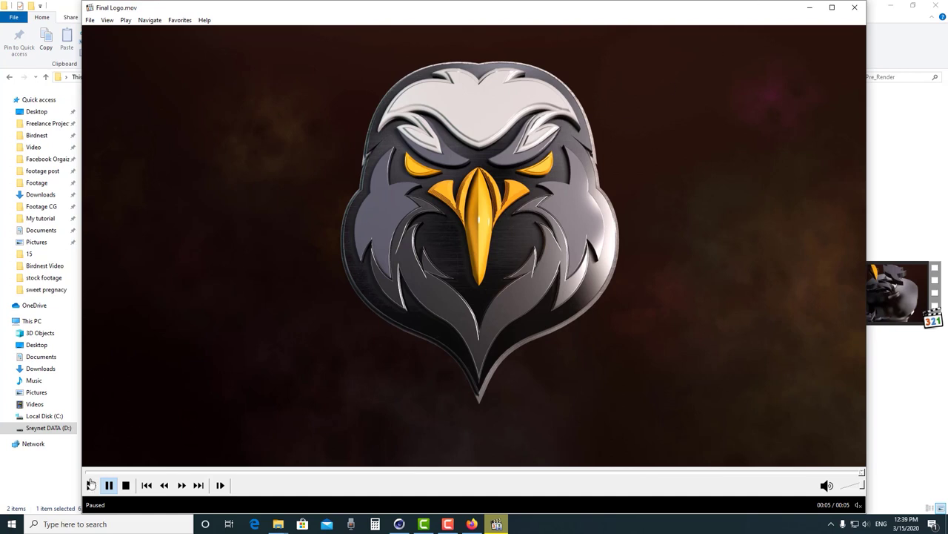
{"action": "left_click", "coordinate": [809, 9]}
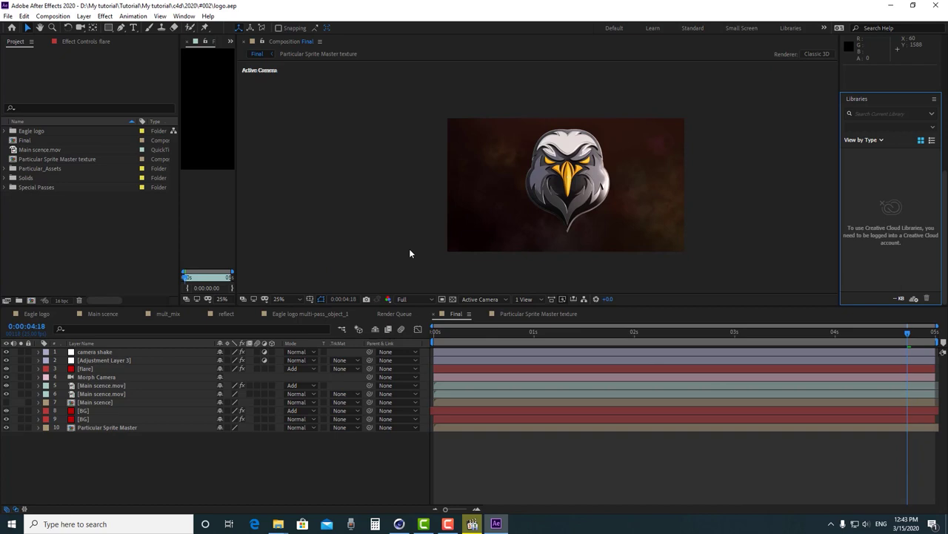
Solo the Main scence.mov layer and preview it from the first frame to 0:00:02:16
{"action": "left_click", "coordinate": [82, 412]}
{"action": "left_click", "coordinate": [75, 402]}
{"action": "left_click", "coordinate": [21, 394]}
{"action": "left_click_drag", "start_coordinate": [509, 336], "coordinate": [435, 338]}
{"action": "key", "text": "space"}
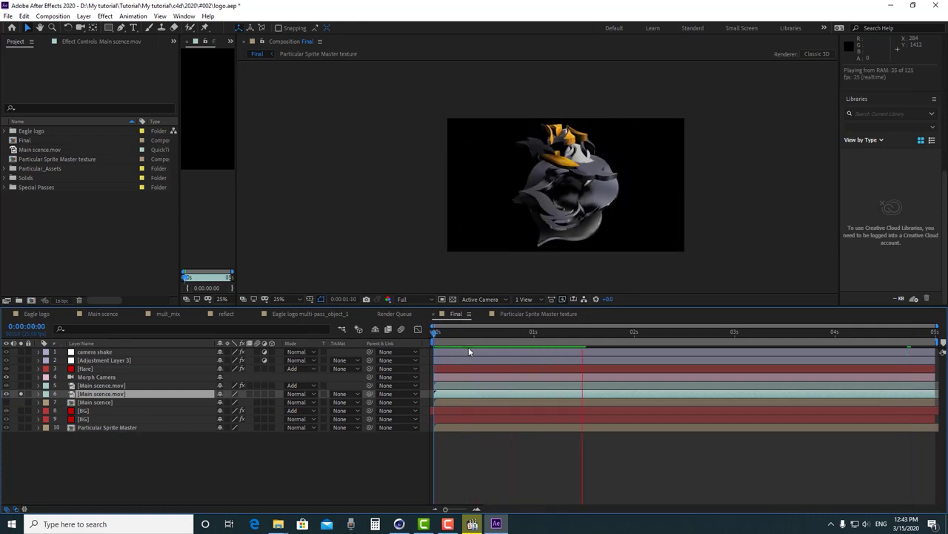
{"action": "key", "text": "space"}
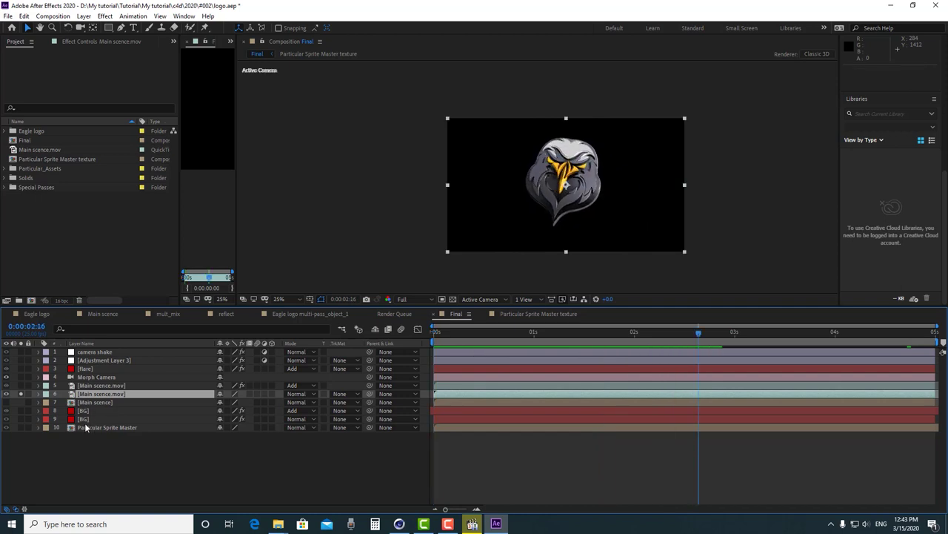
Unsolo the layer and open the Main scence composition at 0:00:00:16
{"action": "left_click", "coordinate": [20, 393]}
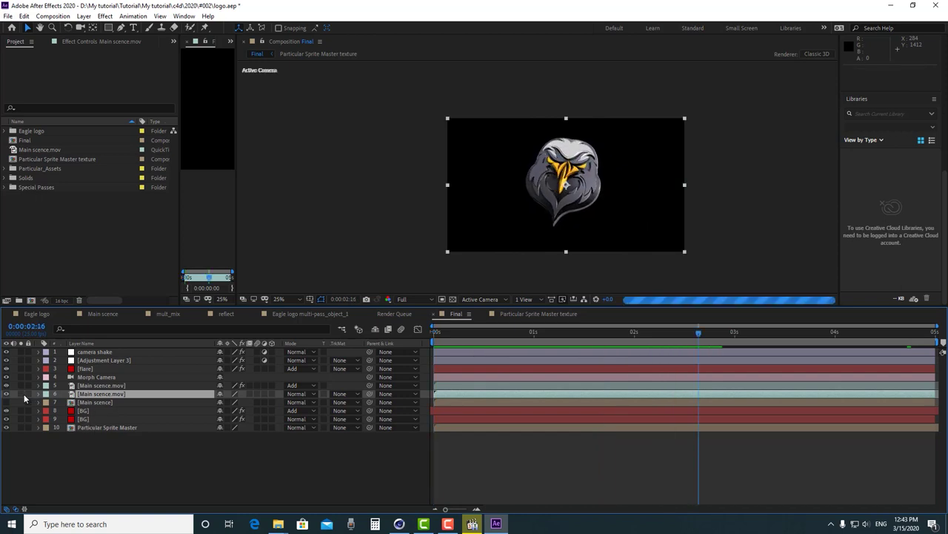
{"action": "left_click", "coordinate": [103, 314]}
{"action": "left_click_drag", "start_coordinate": [548, 339], "coordinate": [498, 340]}
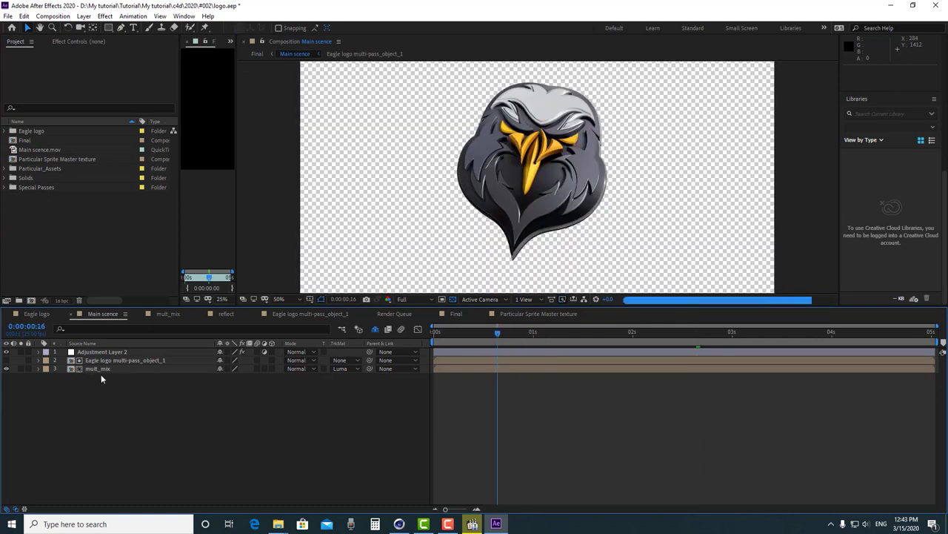
{"action": "left_click", "coordinate": [72, 370]}
{"action": "left_click", "coordinate": [104, 360]}
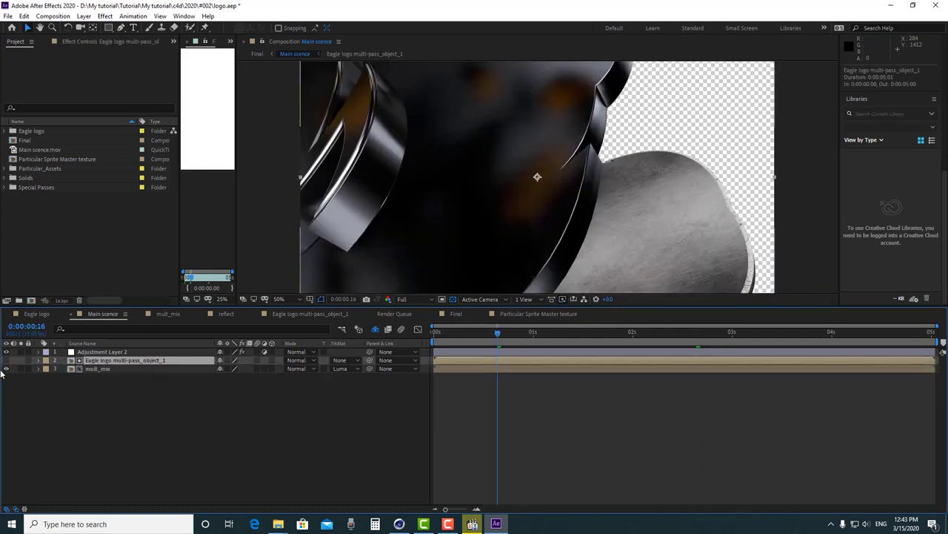
{"action": "left_click", "coordinate": [7, 360]}
{"action": "left_click", "coordinate": [7, 368]}
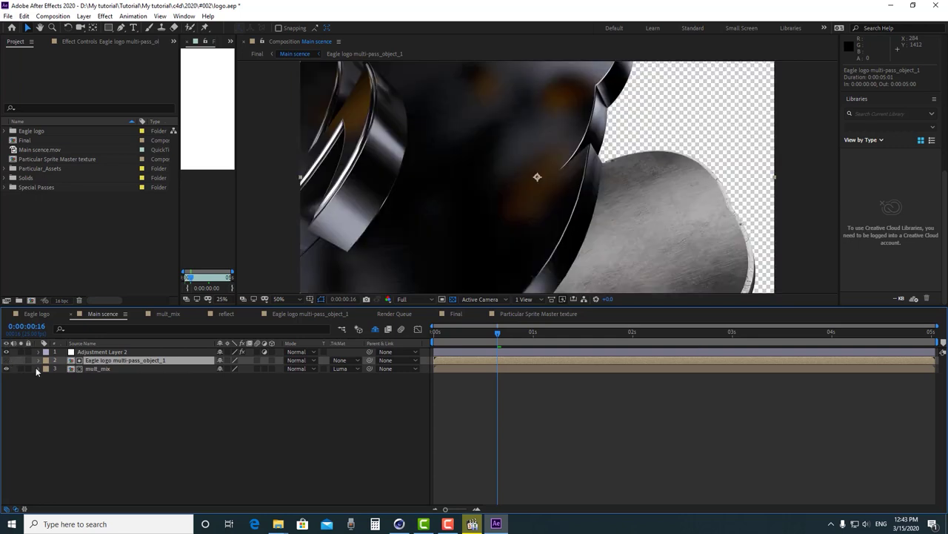
{"action": "left_click", "coordinate": [72, 370]}
{"action": "double_click", "coordinate": [72, 370]}
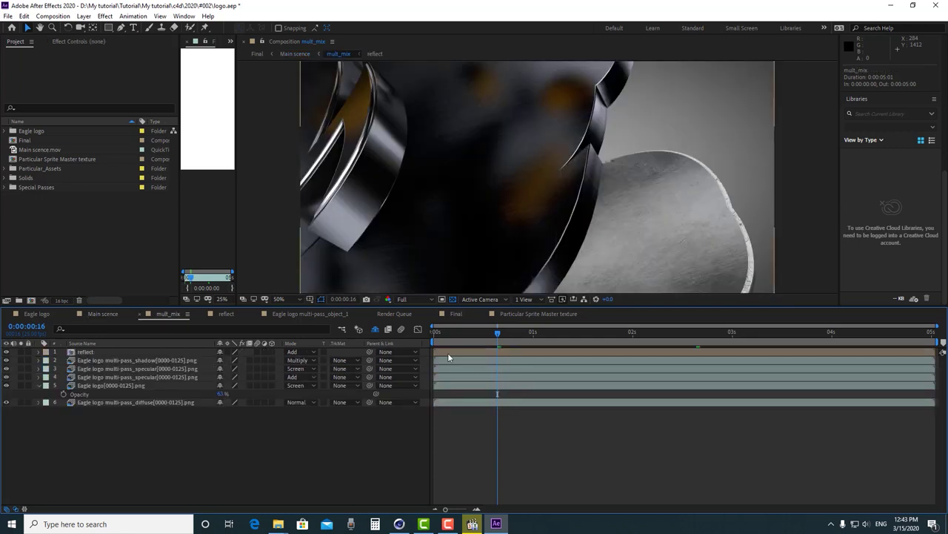
{"action": "left_click_drag", "start_coordinate": [497, 333], "coordinate": [561, 335]}
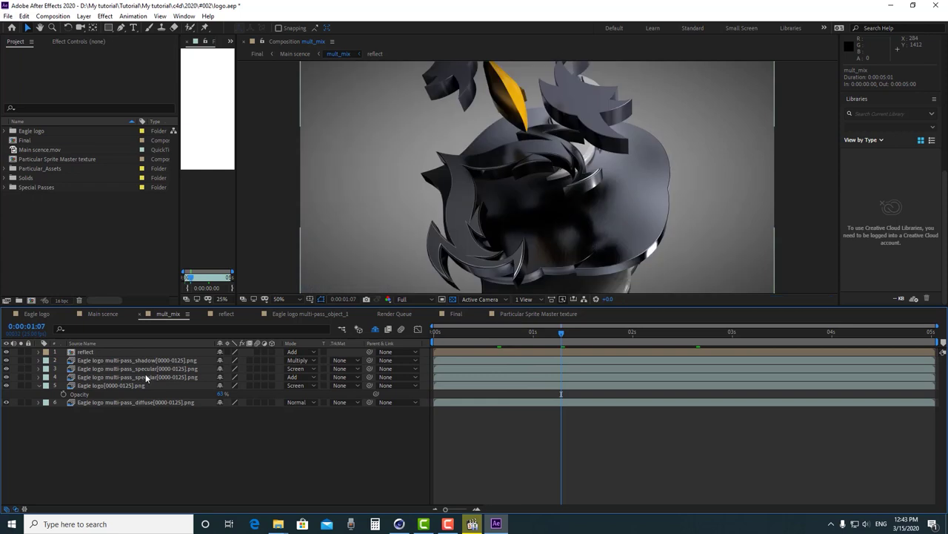
{"action": "left_click", "coordinate": [146, 375]}
{"action": "left_click", "coordinate": [142, 368]}
{"action": "left_click", "coordinate": [148, 360]}
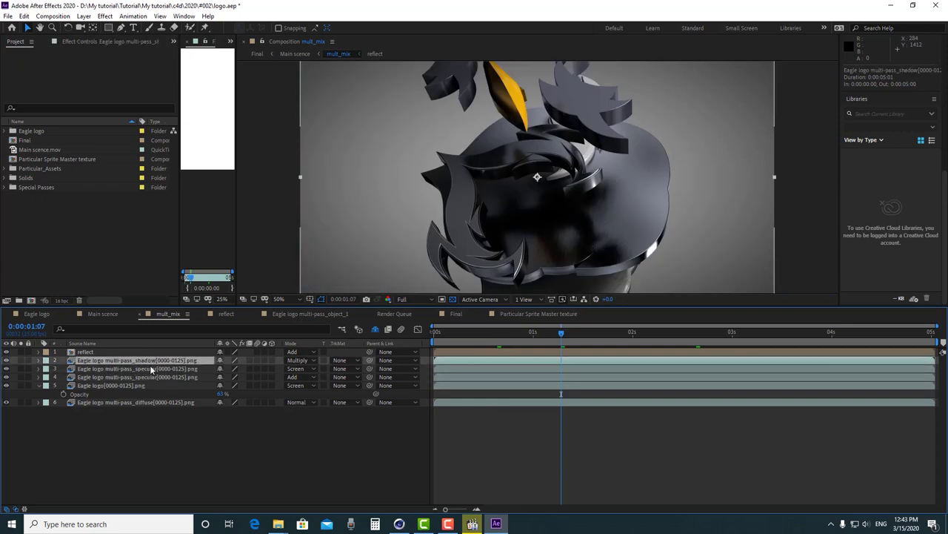
{"action": "left_click", "coordinate": [150, 373]}
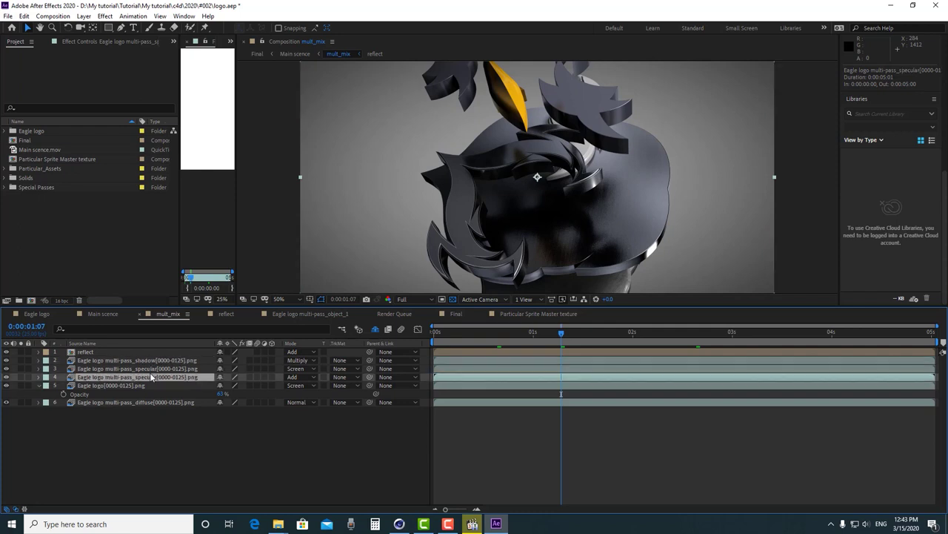
{"action": "left_click", "coordinate": [108, 353]}
{"action": "left_click", "coordinate": [21, 351]}
{"action": "left_click", "coordinate": [20, 352]}
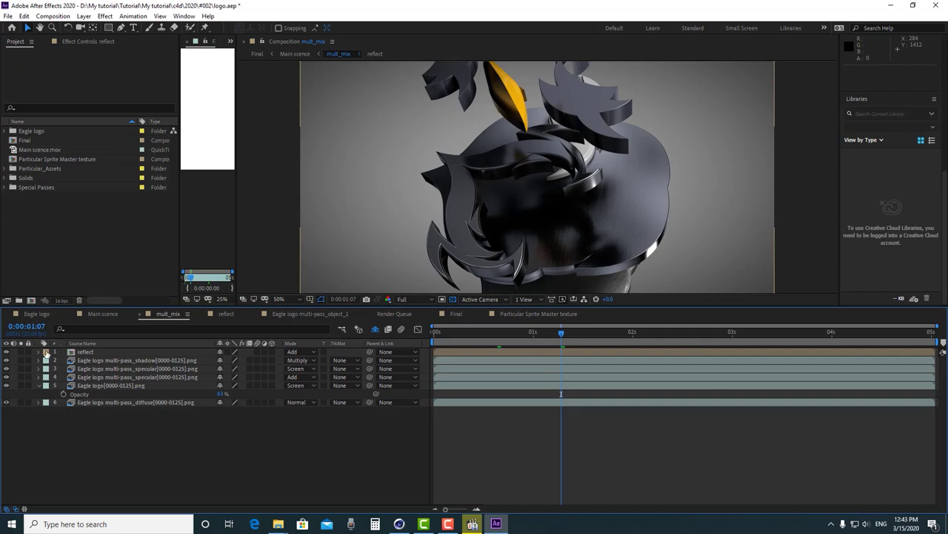
{"action": "double_click", "coordinate": [87, 351]}
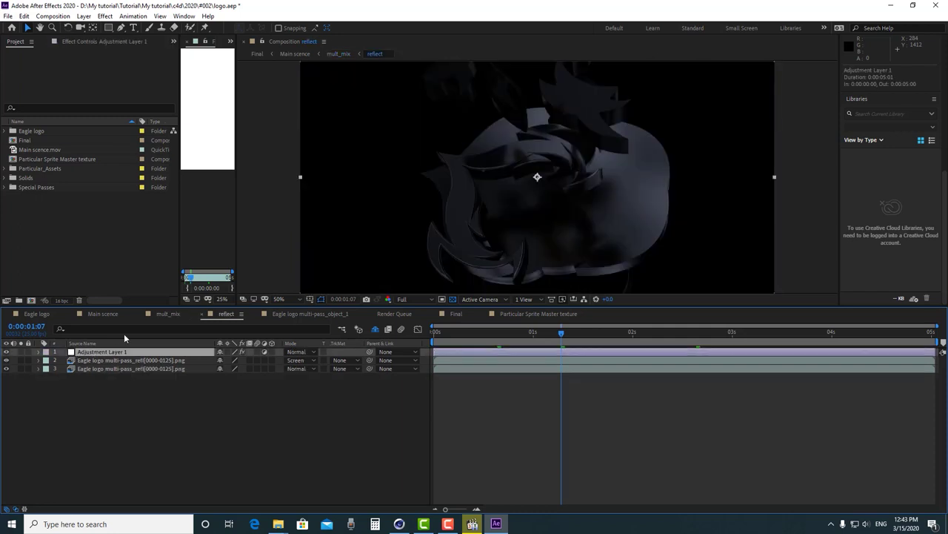
{"action": "left_click", "coordinate": [81, 41]}
{"action": "left_click", "coordinate": [102, 360]}
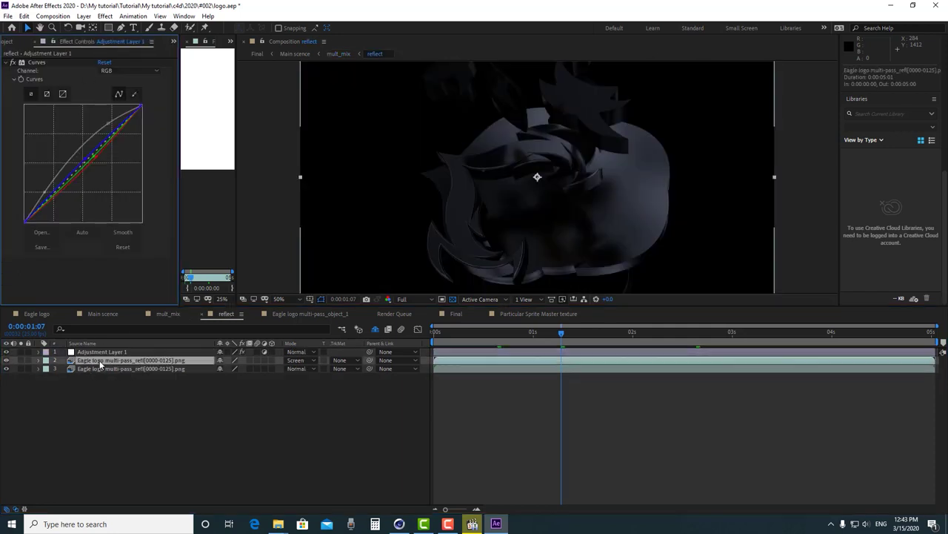
{"action": "left_click", "coordinate": [130, 368]}
{"action": "left_click", "coordinate": [131, 360]}
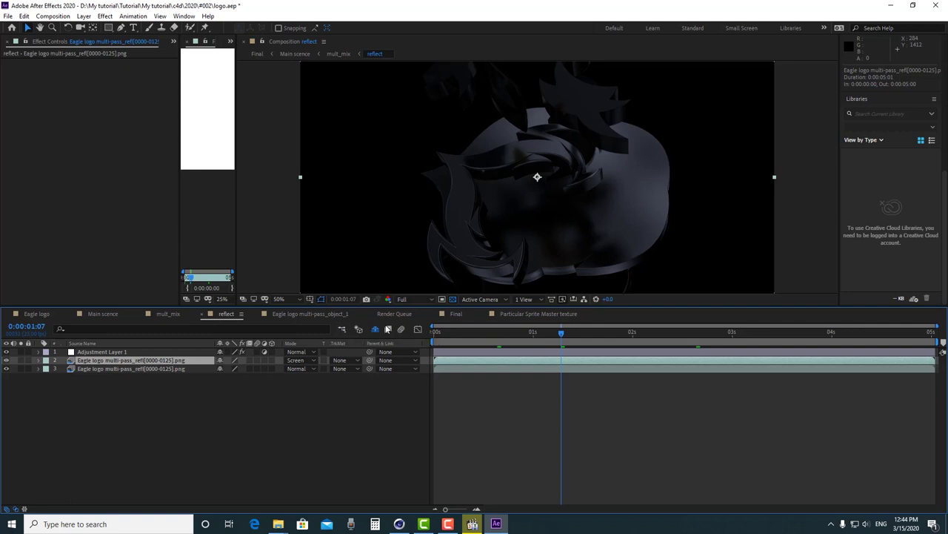
{"action": "left_click", "coordinate": [103, 314]}
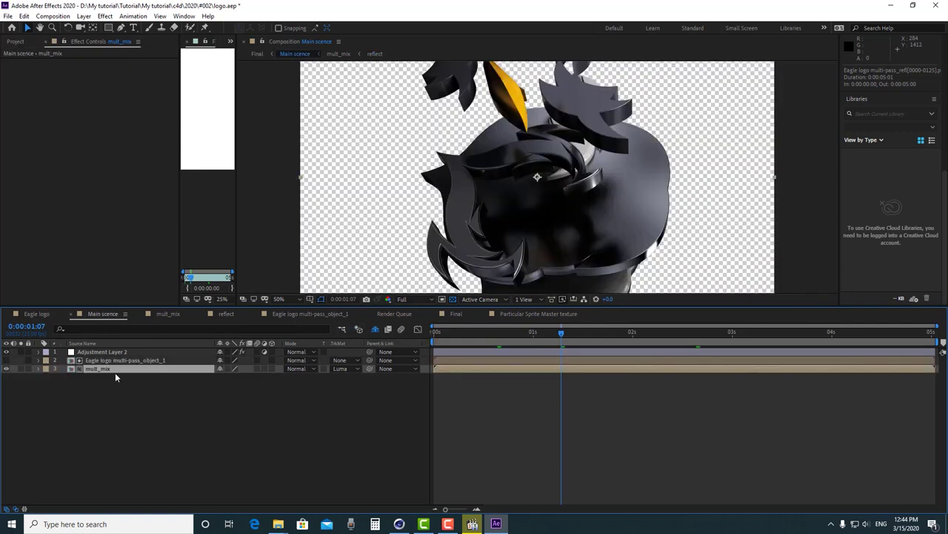
{"action": "left_click", "coordinate": [87, 352]}
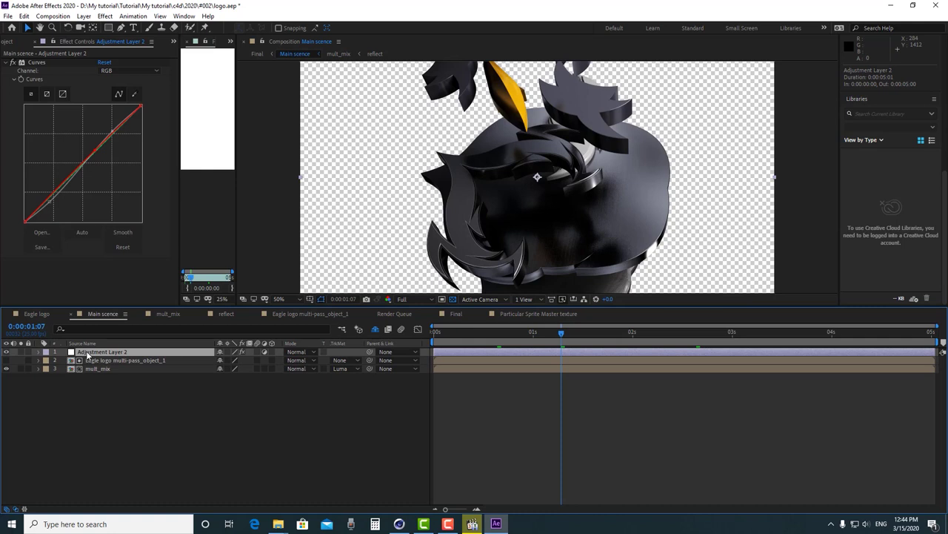
{"action": "left_click", "coordinate": [13, 66]}
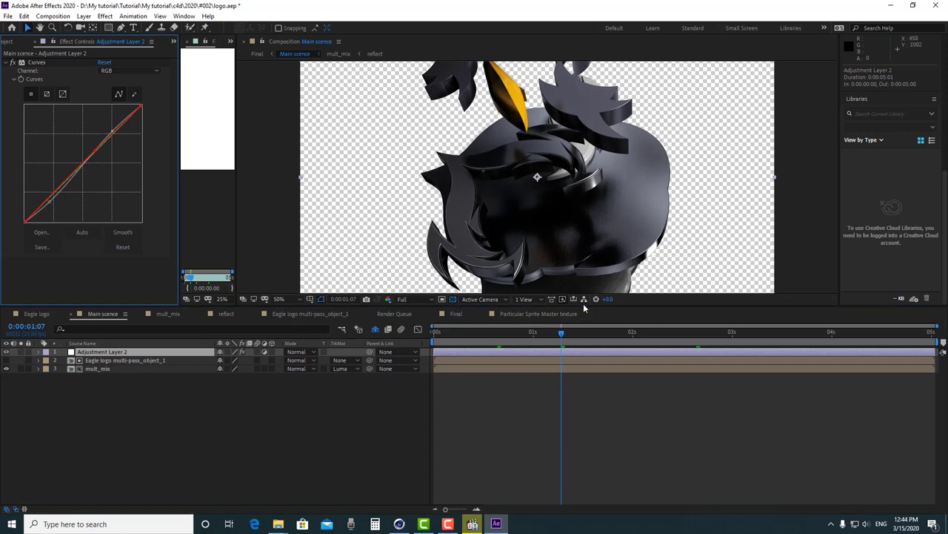
{"action": "left_click_drag", "start_coordinate": [586, 305], "coordinate": [445, 346]}
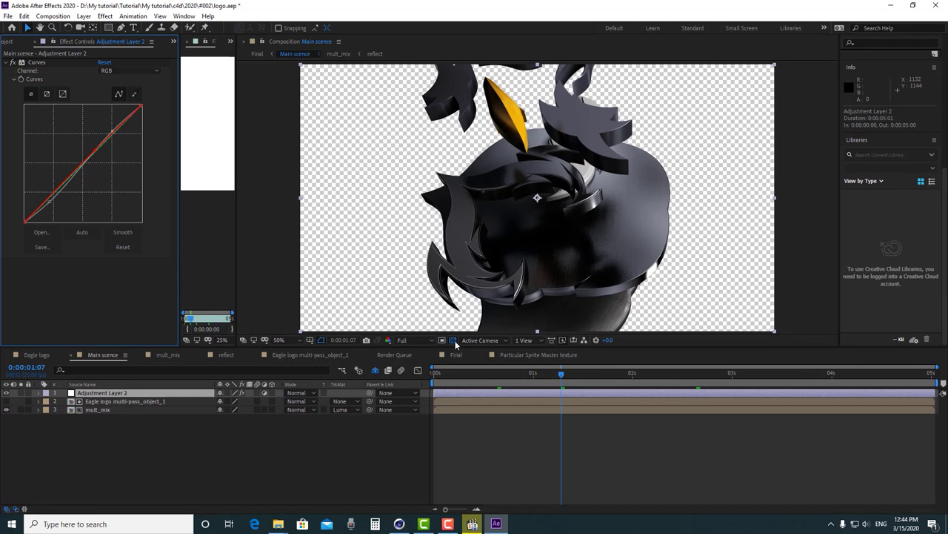
{"action": "left_click", "coordinate": [454, 340]}
{"action": "left_click", "coordinate": [13, 64]}
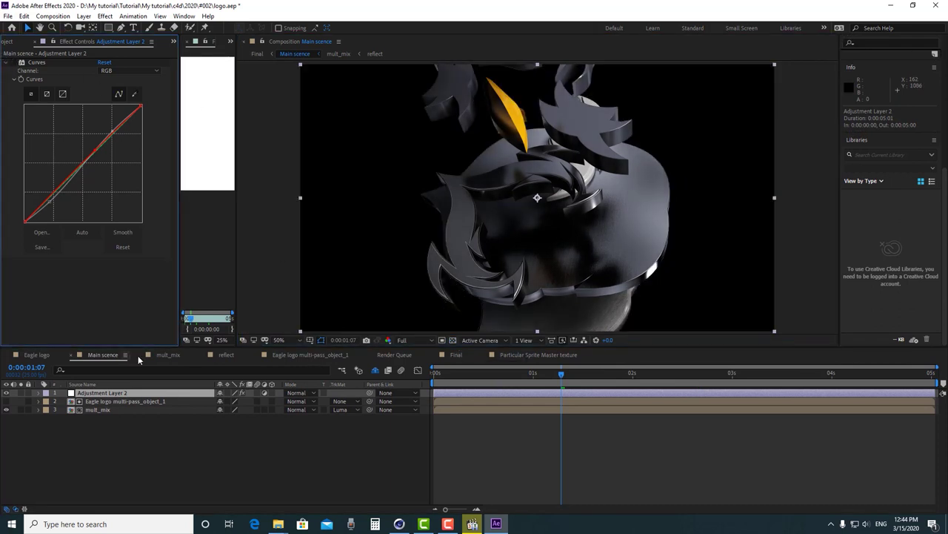
{"action": "left_click", "coordinate": [37, 355]}
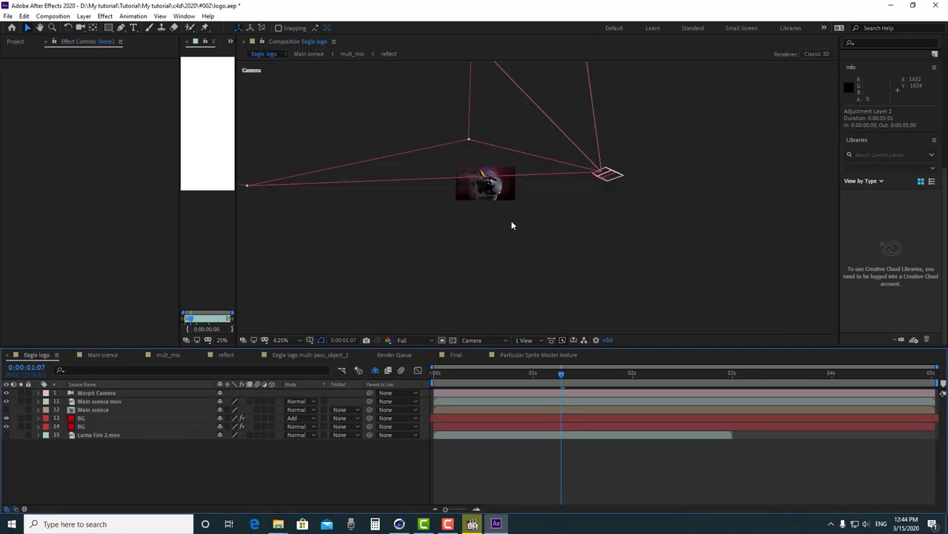
{"action": "scroll", "coordinate": [500, 184], "scroll_direction": "up", "scroll_amount": 4}
{"action": "scroll", "coordinate": [500, 185], "scroll_direction": "down", "scroll_amount": 1}
{"action": "key", "text": "h"}
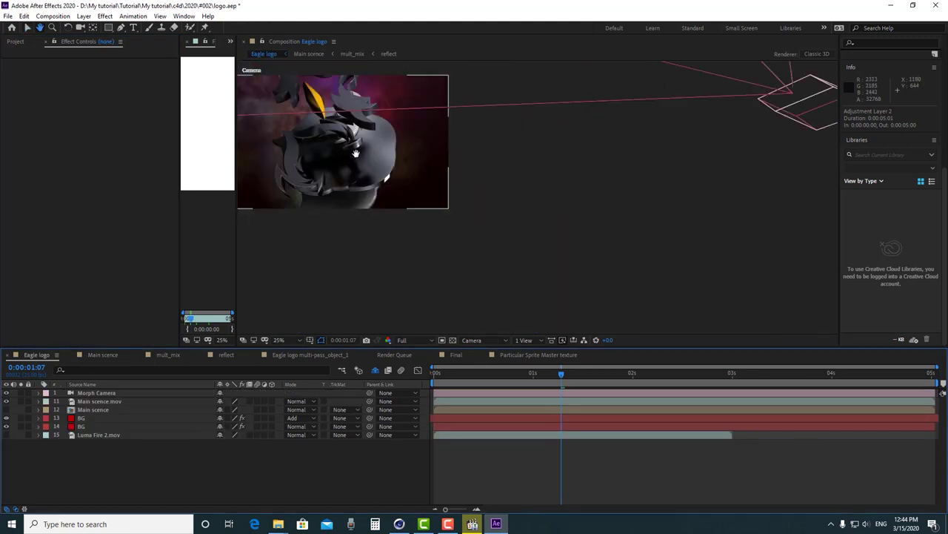
{"action": "left_click_drag", "start_coordinate": [356, 153], "coordinate": [493, 222]}
{"action": "left_click", "coordinate": [78, 412]}
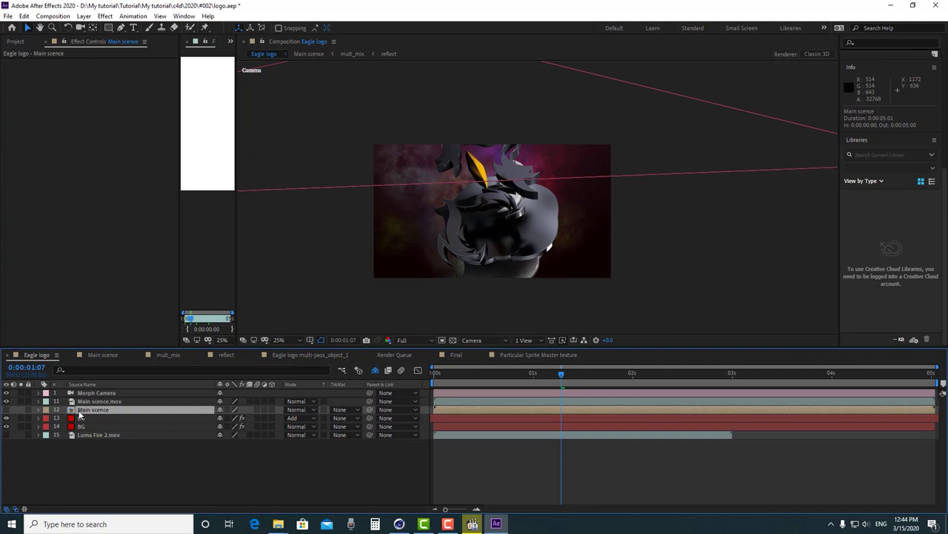
{"action": "mouse_move", "coordinate": [492, 372]}
{"action": "left_mouse_down"}
{"action": "mouse_move", "coordinate": [409, 376]}
{"action": "mouse_move", "coordinate": [478, 373]}
{"action": "left_mouse_up"}
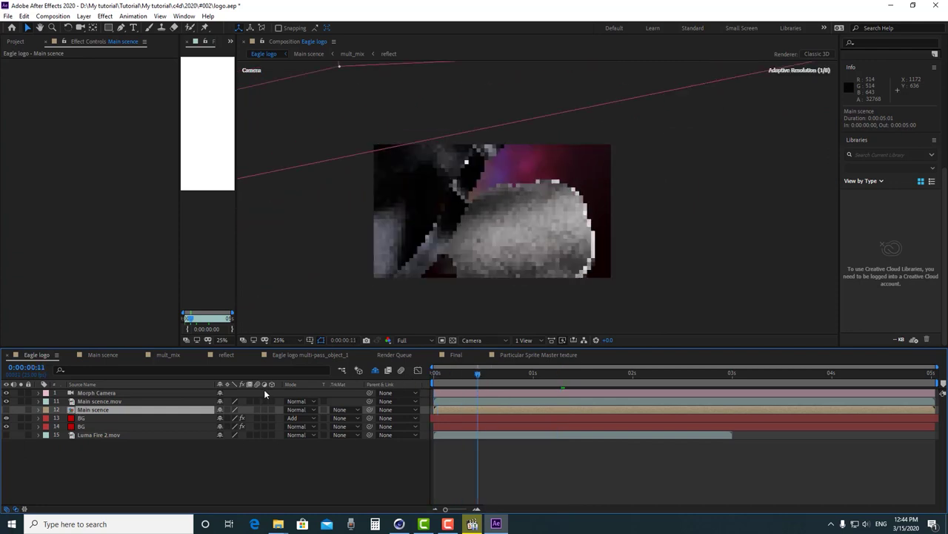
{"action": "left_click", "coordinate": [101, 402]}
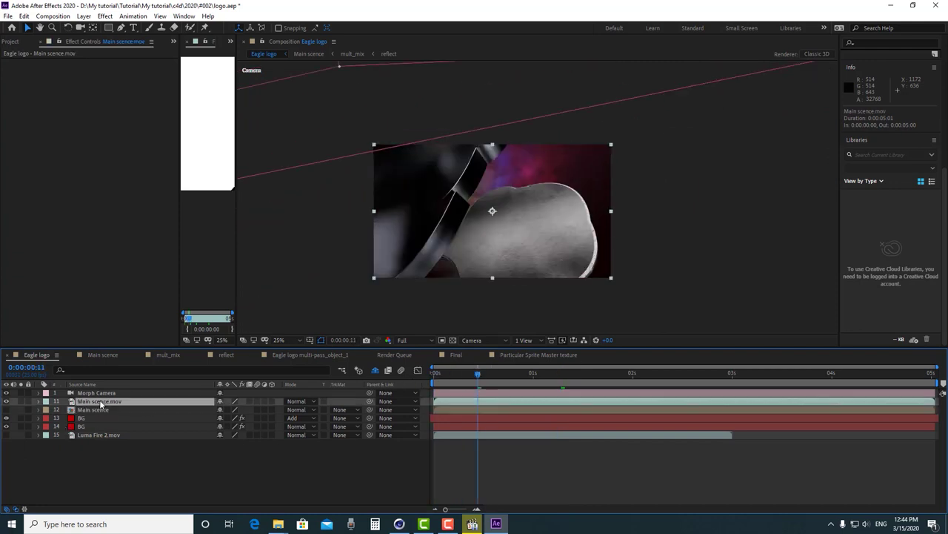
{"action": "left_click", "coordinate": [108, 437]}
{"action": "left_click", "coordinate": [111, 426]}
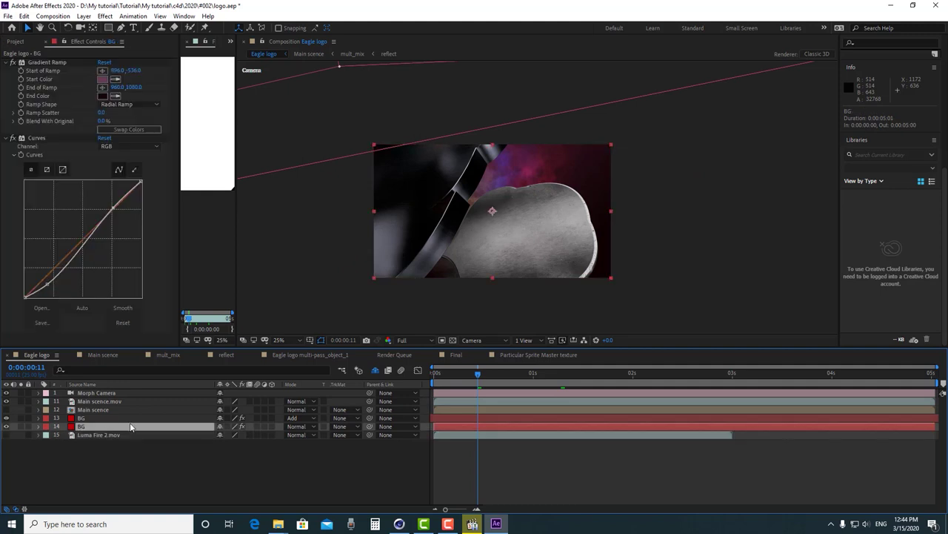
{"action": "left_click", "coordinate": [92, 410]}
{"action": "left_click", "coordinate": [12, 141]}
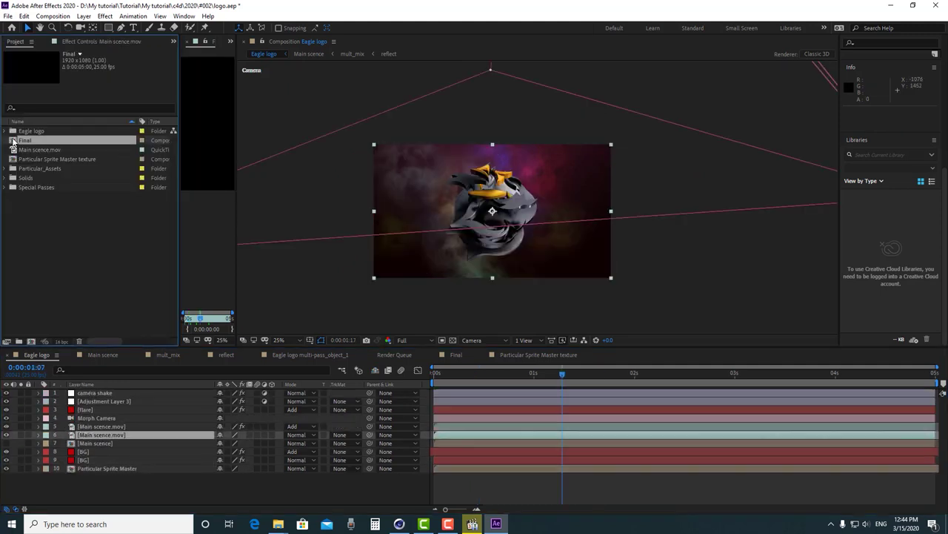
Open the Final composition and inspect its flare and adjustment layers at 50% and 25% zoom
{"action": "double_click", "coordinate": [12, 140]}
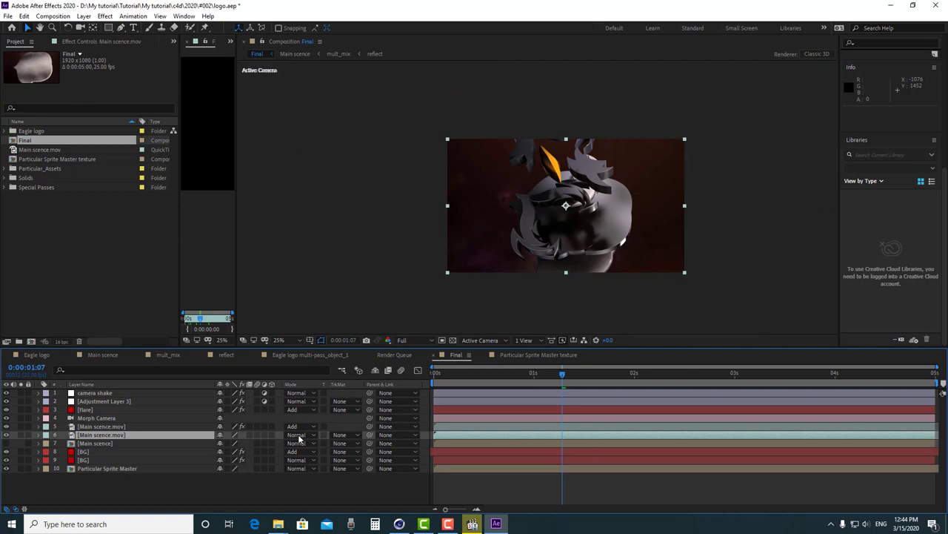
{"action": "left_click", "coordinate": [89, 478]}
{"action": "left_click", "coordinate": [97, 409]}
{"action": "left_click", "coordinate": [113, 401]}
{"action": "key", "text": "period"}
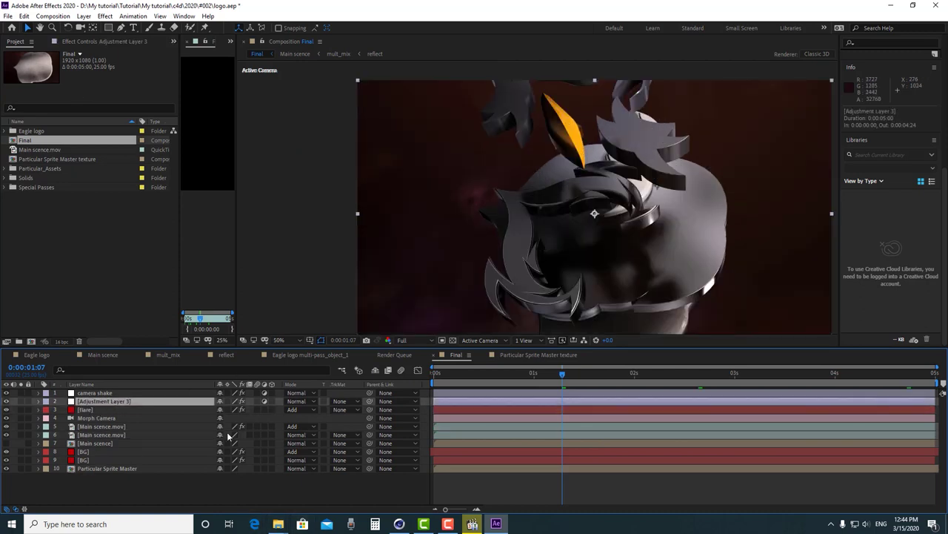
{"action": "key", "text": "comma"}
Show the BG layer's Particular settings at frame 0:00:01:17 and launch its Particular Designer
{"action": "left_click", "coordinate": [96, 461]}
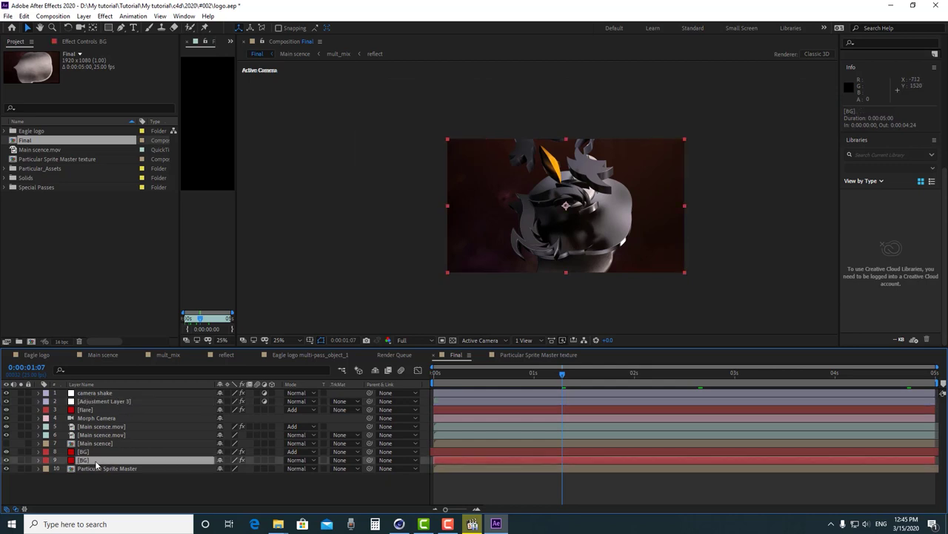
{"action": "left_click", "coordinate": [88, 42]}
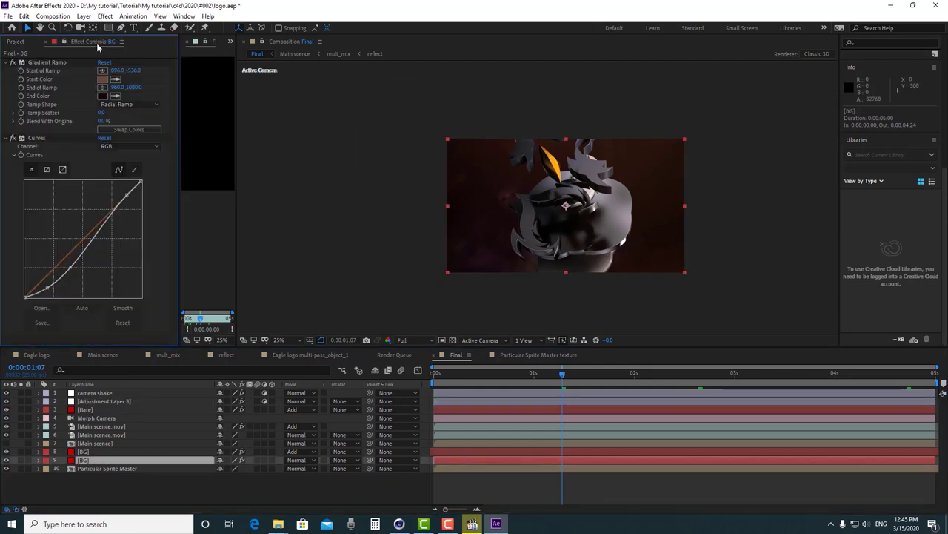
{"action": "left_click", "coordinate": [87, 450]}
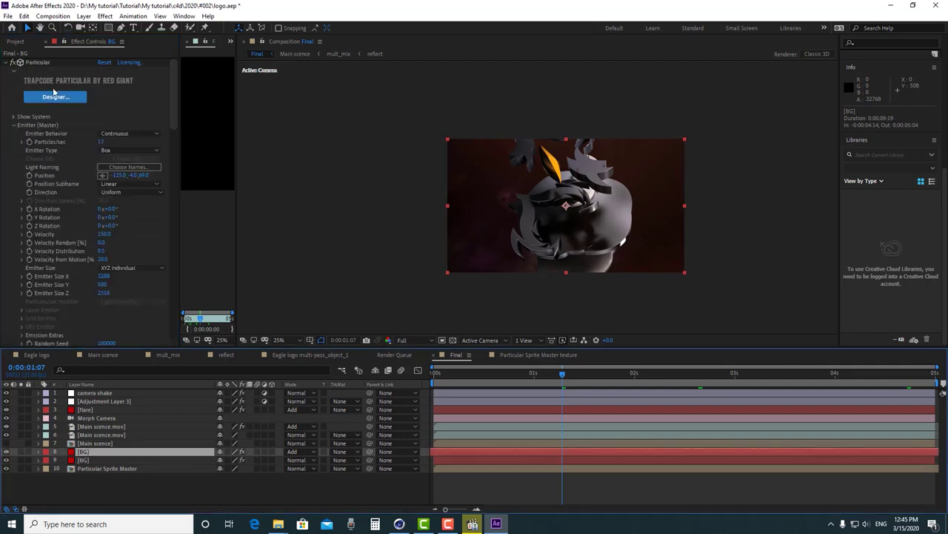
{"action": "key", "text": "slash"}
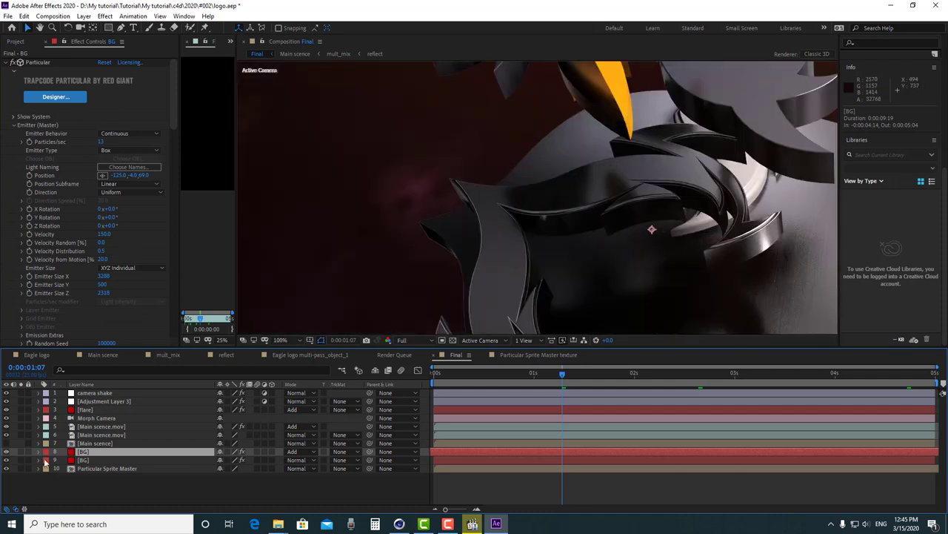
{"action": "key", "text": "comma"}
{"action": "key", "text": "comma"}
{"action": "key", "text": "period"}
{"action": "left_click_drag", "start_coordinate": [623, 285], "coordinate": [504, 227]}
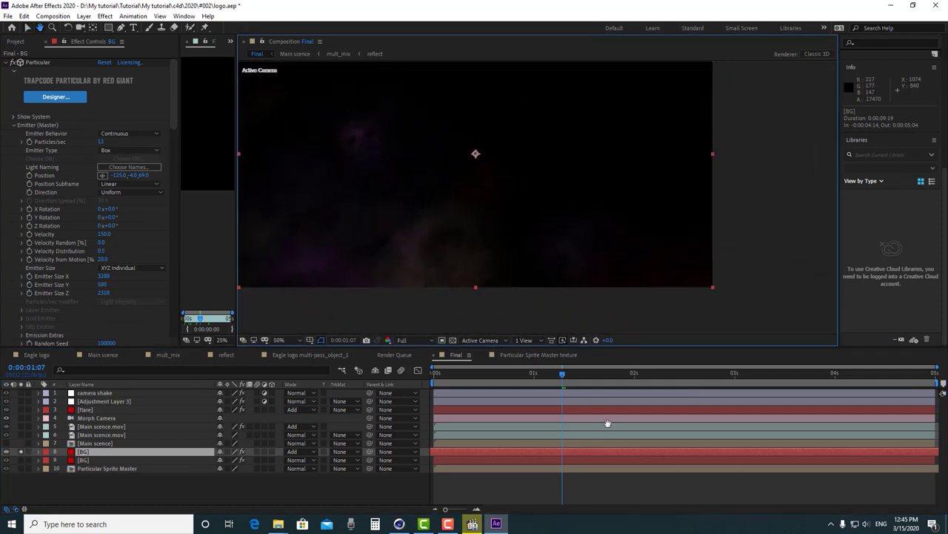
{"action": "left_click", "coordinate": [601, 376]}
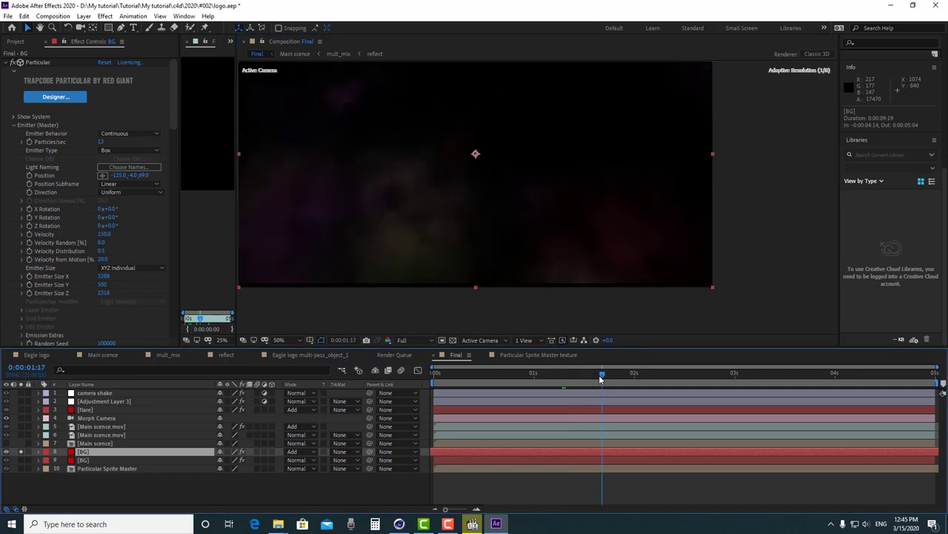
{"action": "left_click", "coordinate": [63, 97]}
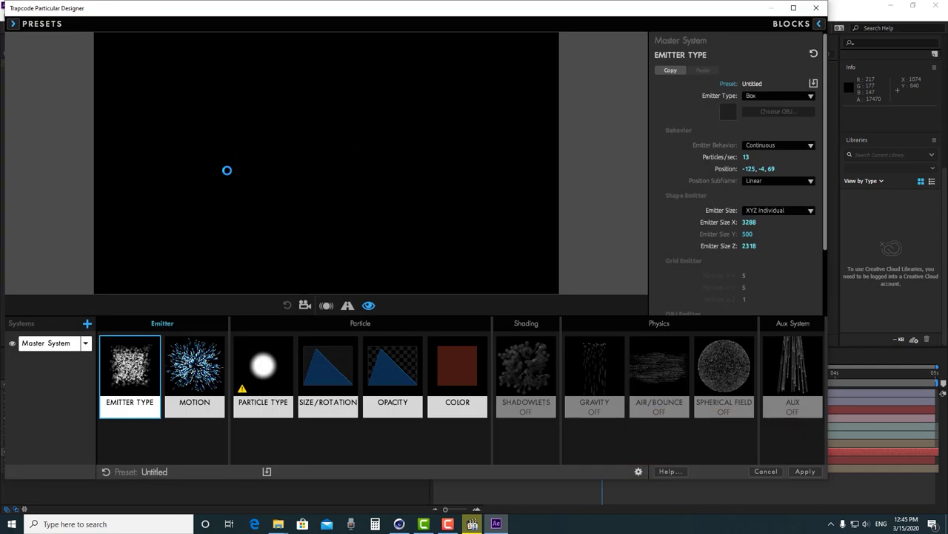
{"action": "left_click", "coordinate": [12, 25]}
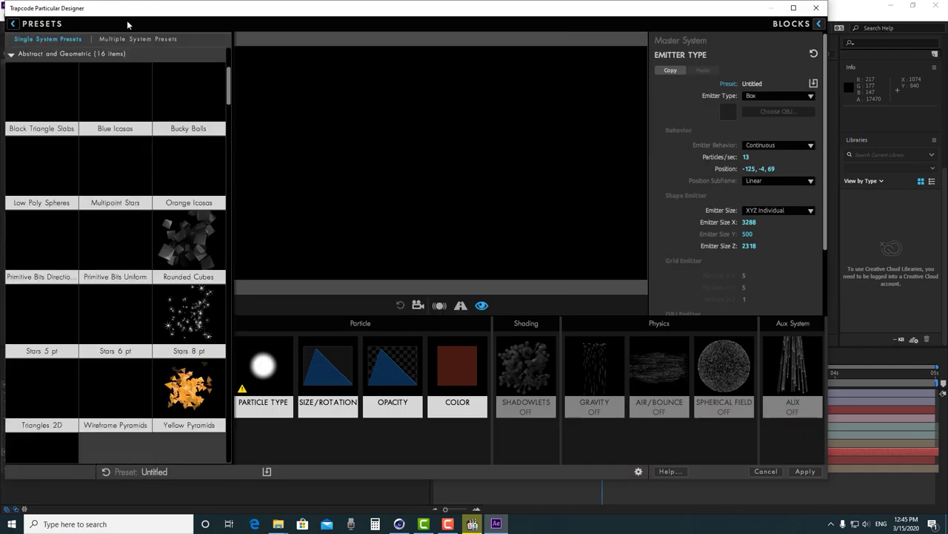
{"action": "scroll", "coordinate": [111, 148], "scroll_direction": "down", "scroll_amount": 3}
{"action": "scroll", "coordinate": [49, 94], "scroll_direction": "up", "scroll_amount": 3}
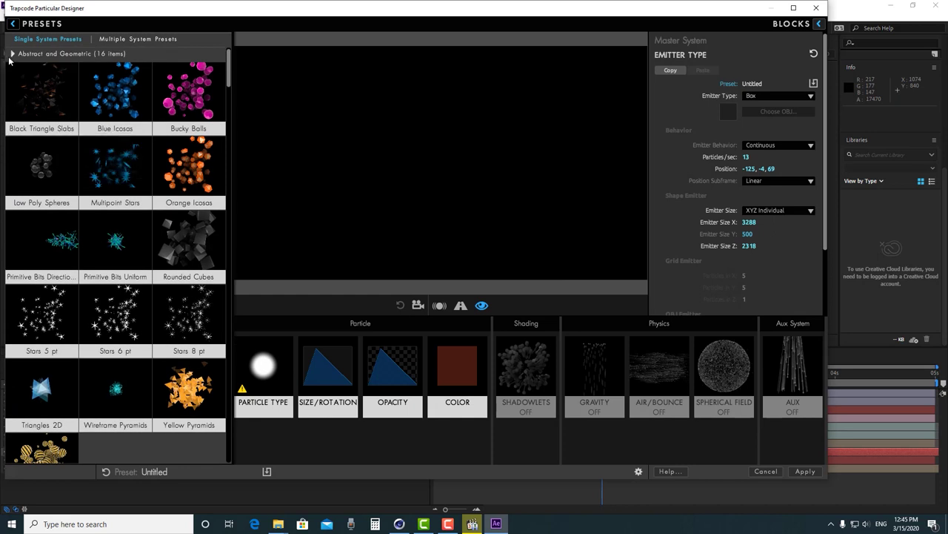
{"action": "left_click", "coordinate": [11, 53]}
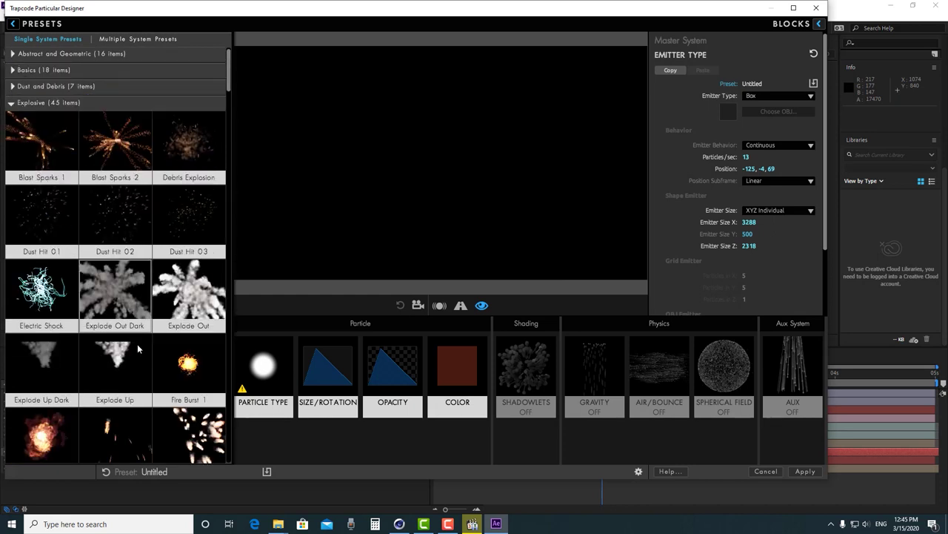
{"action": "scroll", "coordinate": [111, 296], "scroll_direction": "down", "scroll_amount": 3}
{"action": "scroll", "coordinate": [139, 350], "scroll_direction": "up", "scroll_amount": 1}
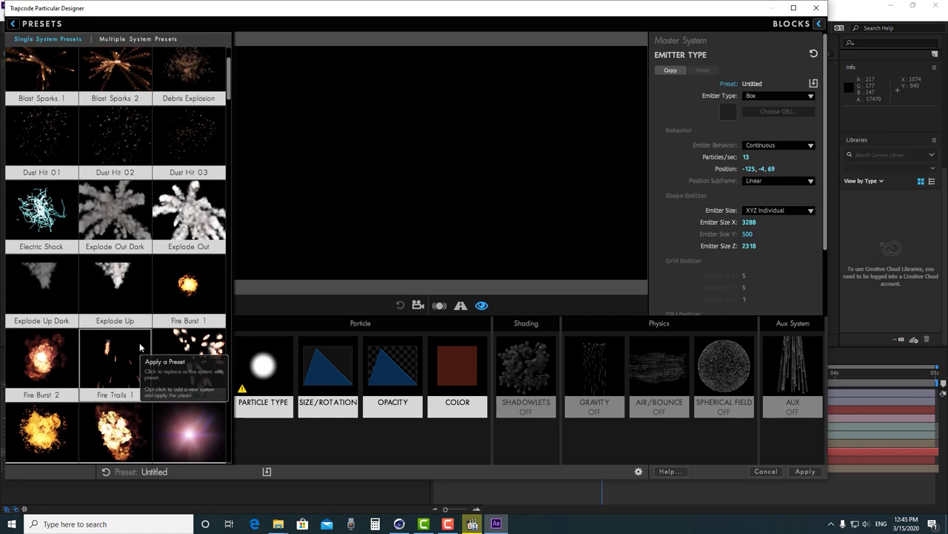
{"action": "scroll", "coordinate": [137, 341], "scroll_direction": "up", "scroll_amount": 2}
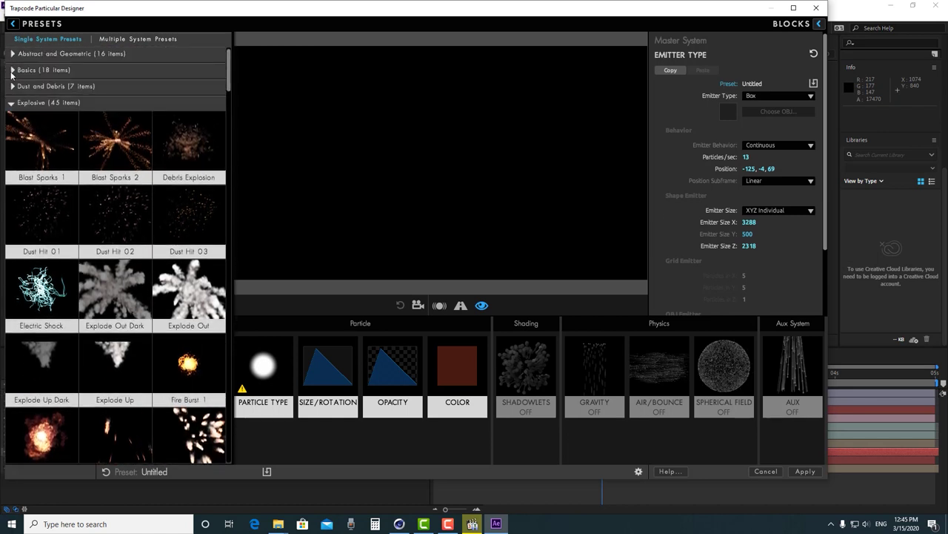
{"action": "scroll", "coordinate": [132, 311], "scroll_direction": "down", "scroll_amount": 15}
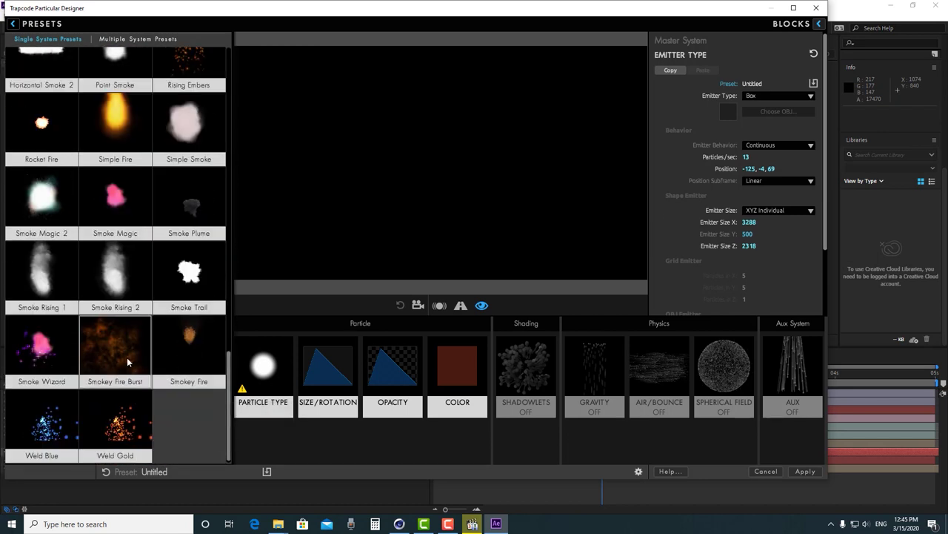
{"action": "scroll", "coordinate": [128, 362], "scroll_direction": "up", "scroll_amount": 2}
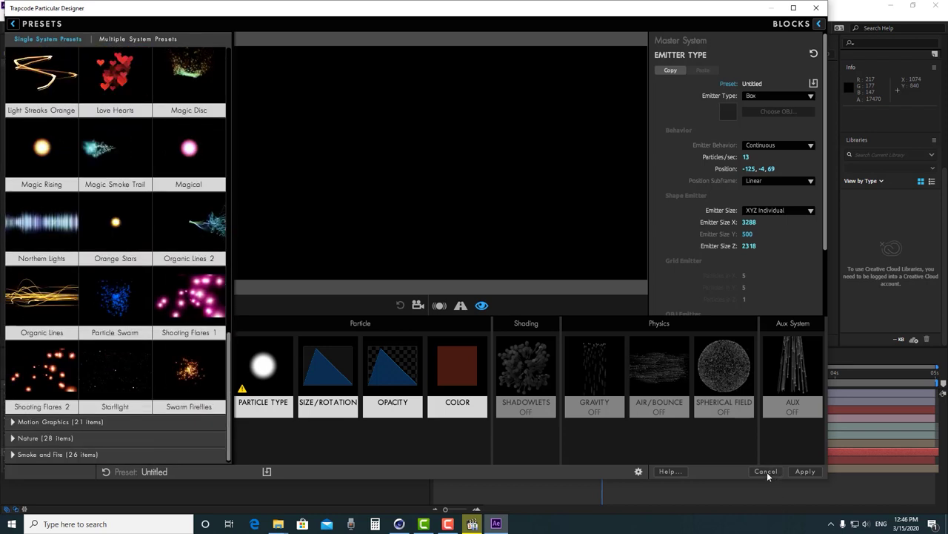
{"action": "left_click", "coordinate": [773, 472]}
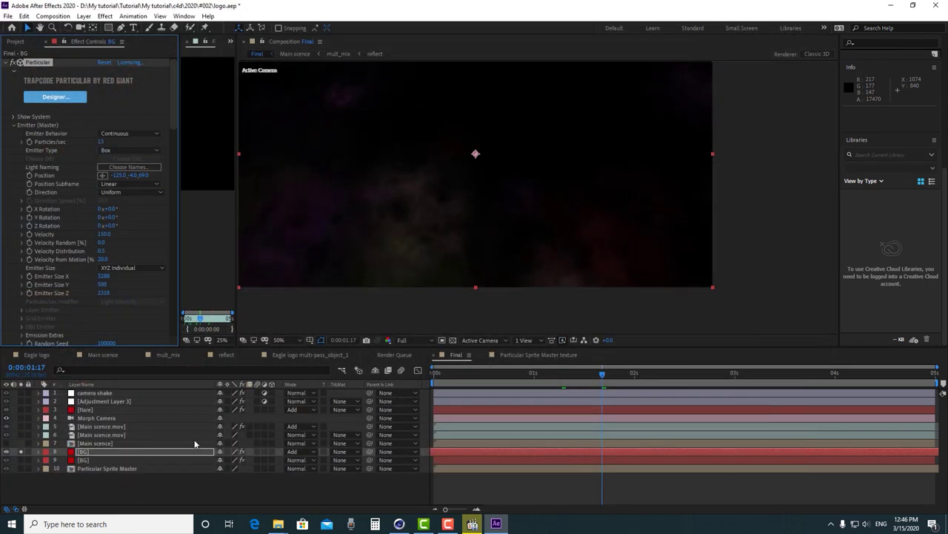
Solo the Particular Sprite Master layer instead of BG and open its texture precomp
{"action": "left_click", "coordinate": [99, 469]}
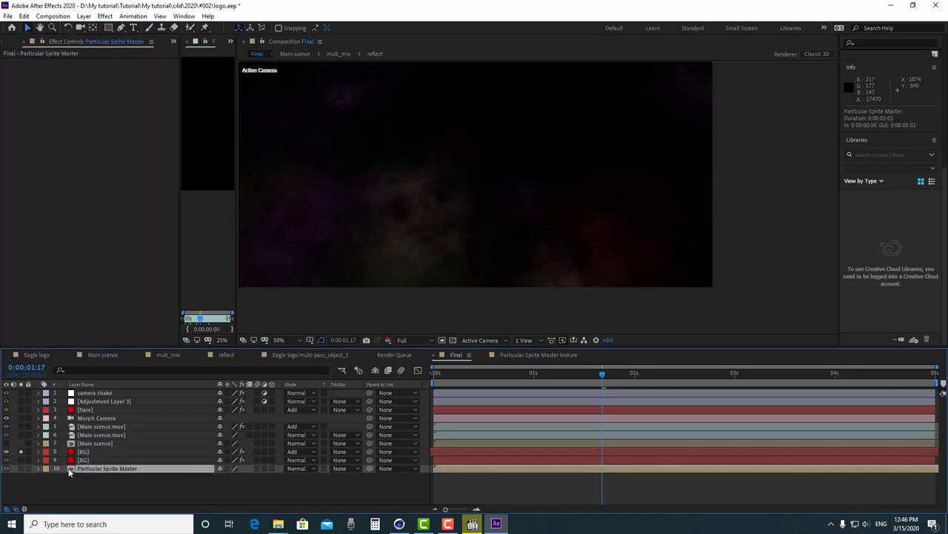
{"action": "left_click", "coordinate": [21, 469]}
{"action": "left_click", "coordinate": [21, 451]}
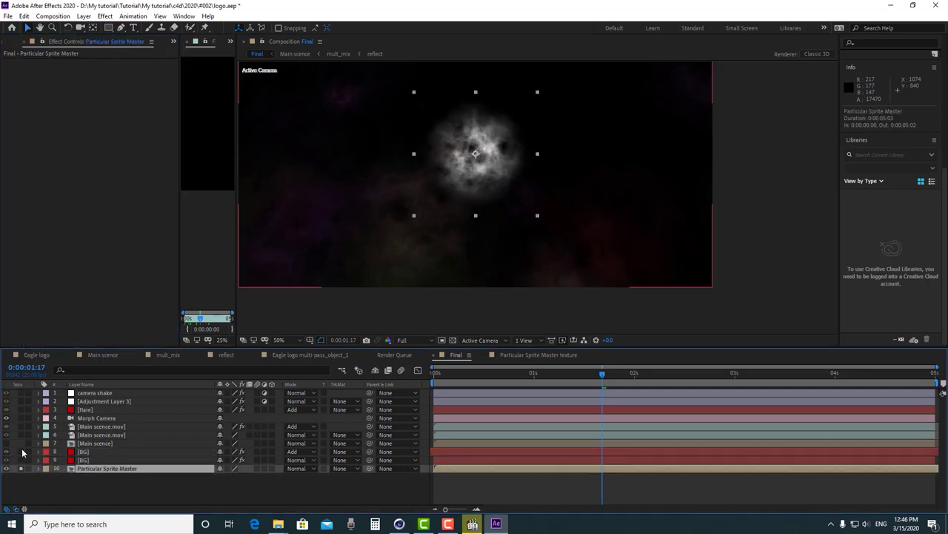
{"action": "left_click", "coordinate": [123, 488]}
{"action": "left_click", "coordinate": [112, 463]}
{"action": "left_click", "coordinate": [108, 472]}
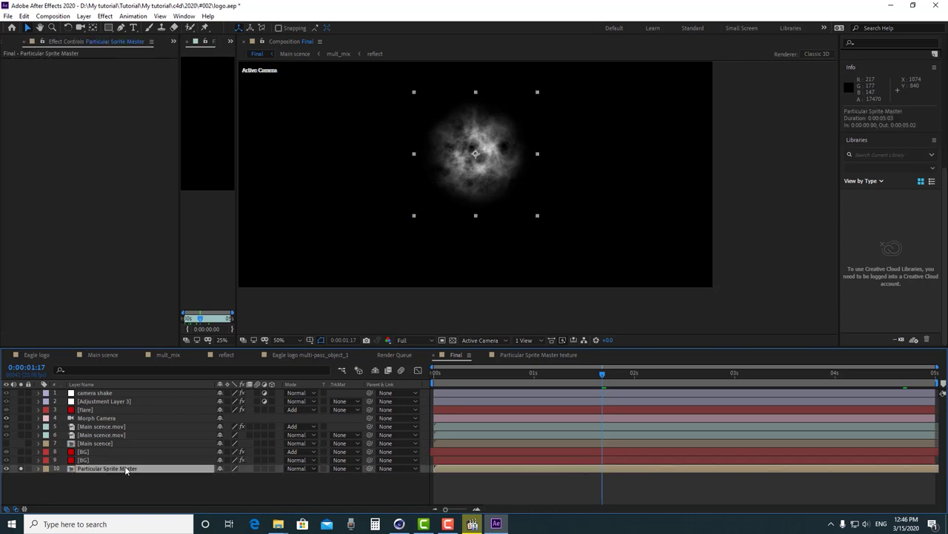
{"action": "double_click", "coordinate": [69, 468]}
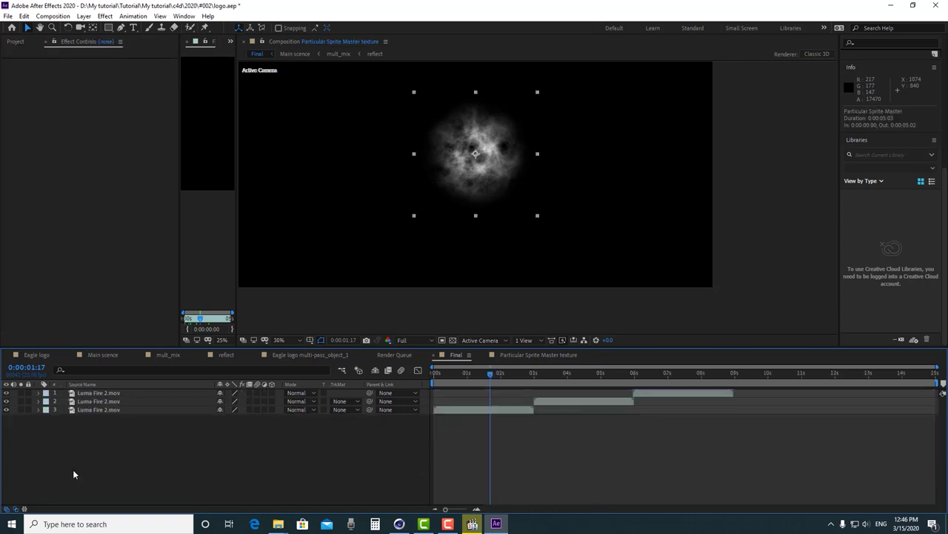
Scrub and play the smoke sprite animation up to 0:00:04:24, then return to Final
{"action": "left_click", "coordinate": [499, 372]}
{"action": "scroll", "coordinate": [556, 201], "scroll_direction": "up", "scroll_amount": 5}
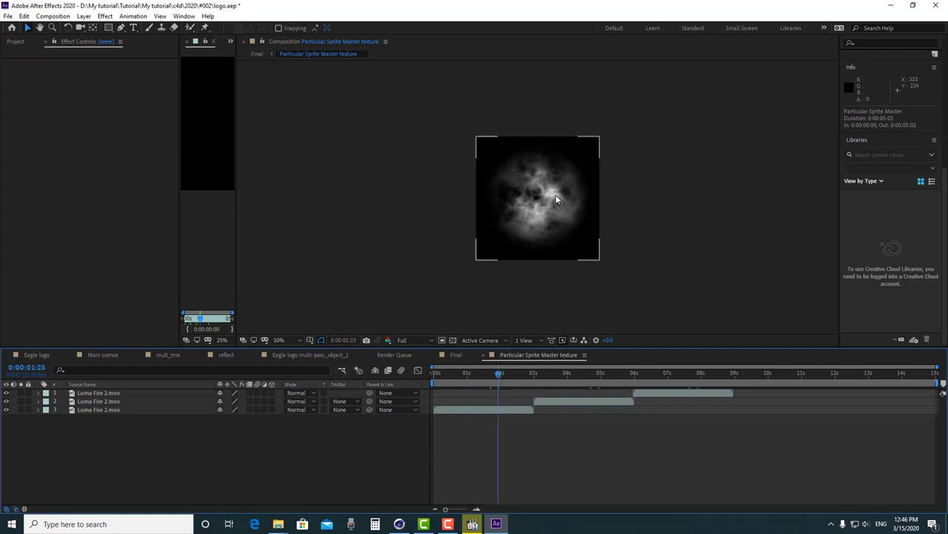
{"action": "scroll", "coordinate": [556, 201], "scroll_direction": "down", "scroll_amount": 1}
{"action": "left_click_drag", "start_coordinate": [518, 374], "coordinate": [601, 377]}
{"action": "left_click_drag", "start_coordinate": [521, 381], "coordinate": [427, 384]}
{"action": "key", "text": "space"}
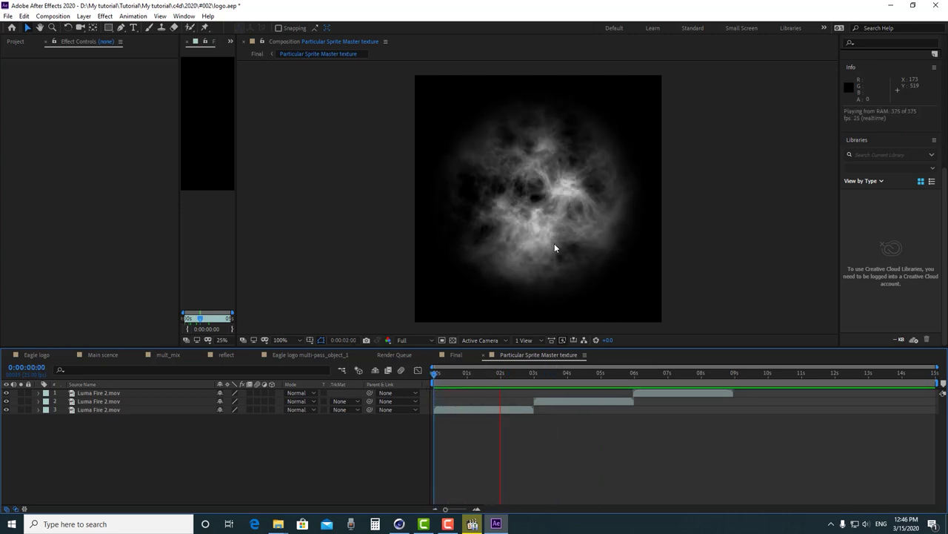
{"action": "key", "text": "space"}
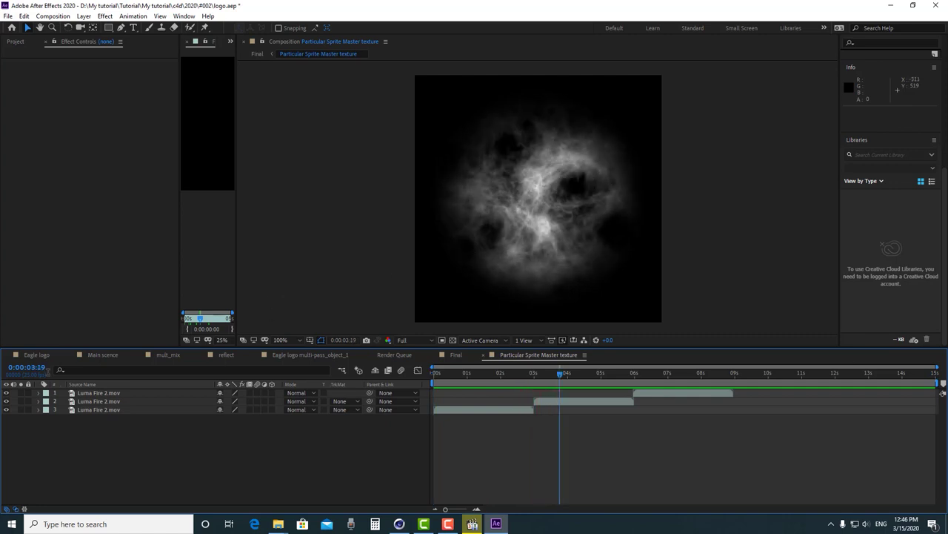
{"action": "left_click_drag", "start_coordinate": [651, 373], "coordinate": [710, 373]}
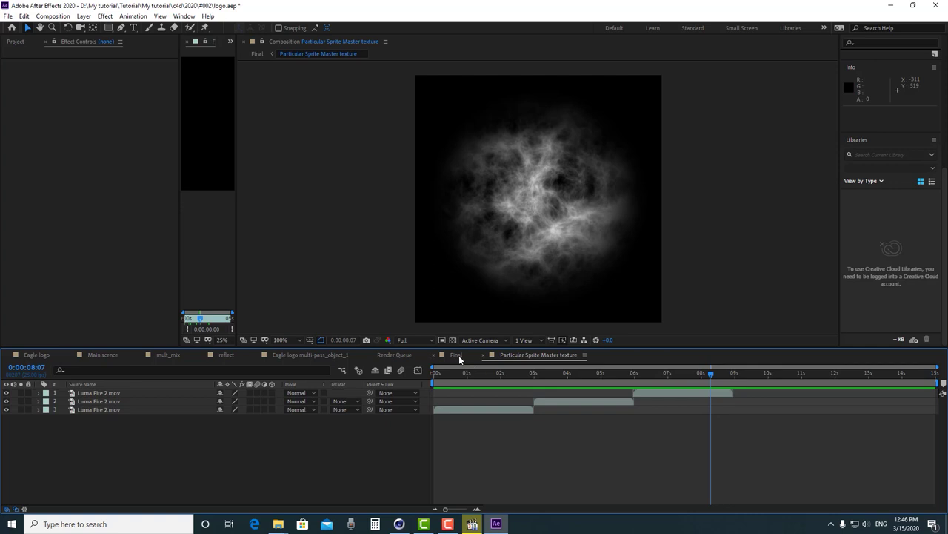
{"action": "left_click", "coordinate": [459, 355]}
At frame 0:00:00:09, select and solo the particle BG layer
{"action": "left_click", "coordinate": [471, 372]}
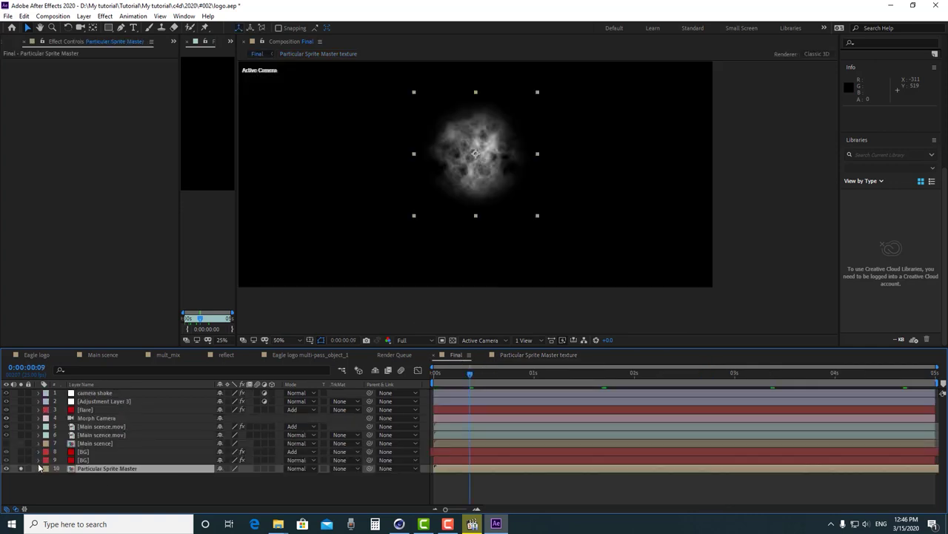
{"action": "left_click", "coordinate": [61, 452]}
{"action": "left_click", "coordinate": [23, 452]}
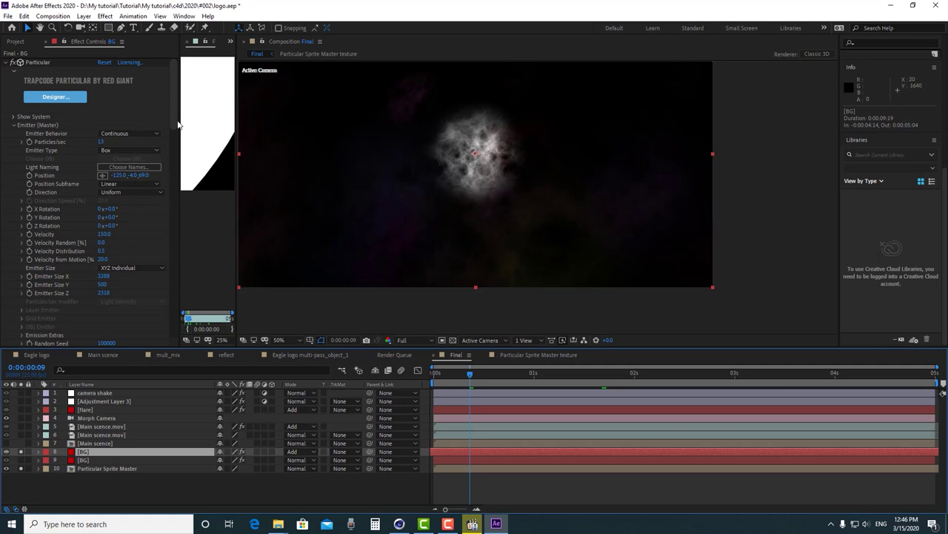
{"action": "scroll", "coordinate": [173, 159], "scroll_direction": "down", "scroll_amount": 2}
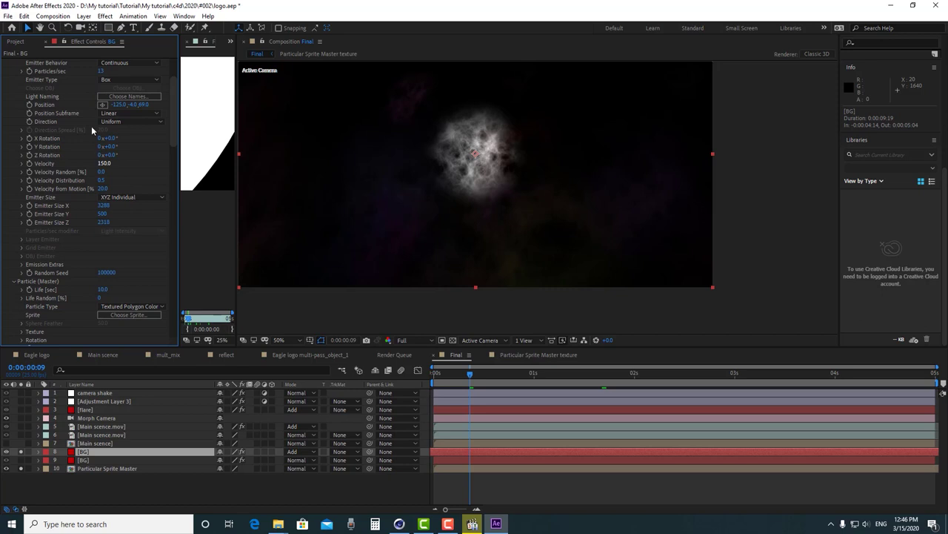
{"action": "left_click_drag", "start_coordinate": [174, 138], "coordinate": [169, 172]}
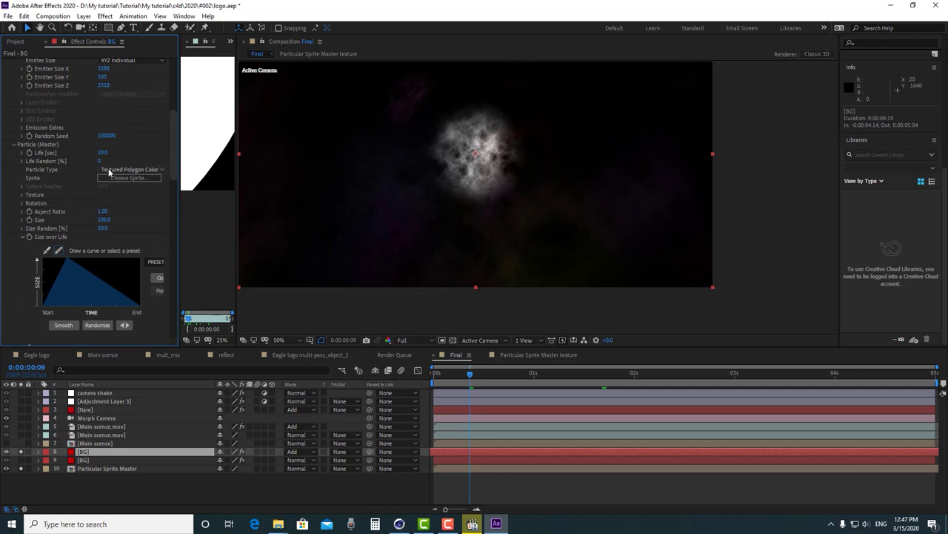
{"action": "scroll", "coordinate": [173, 159], "scroll_direction": "up", "scroll_amount": 2}
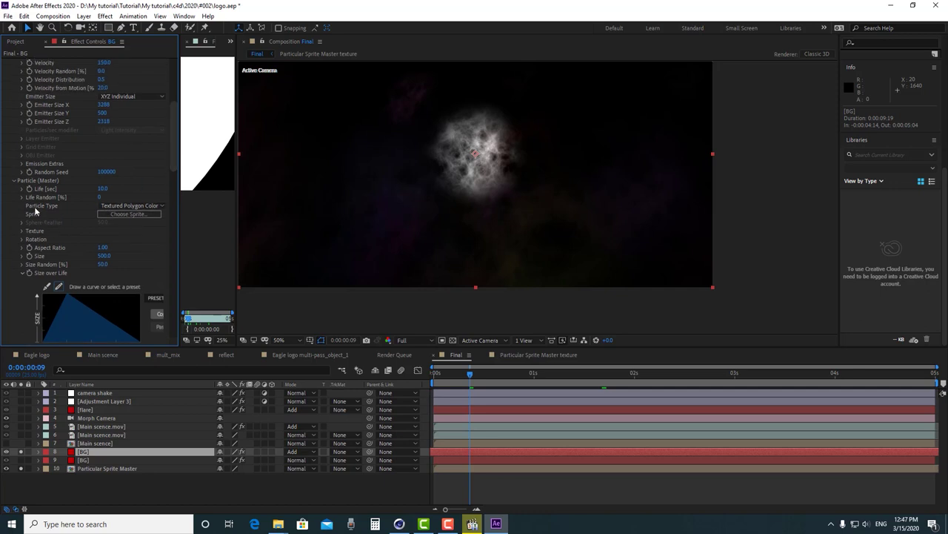
Review the BG layer's Particle Type list and Texture settings, then launch the Particular Designer
{"action": "left_click", "coordinate": [128, 205]}
{"action": "left_click", "coordinate": [128, 205]}
{"action": "left_click", "coordinate": [127, 205]}
{"action": "left_click", "coordinate": [176, 174]}
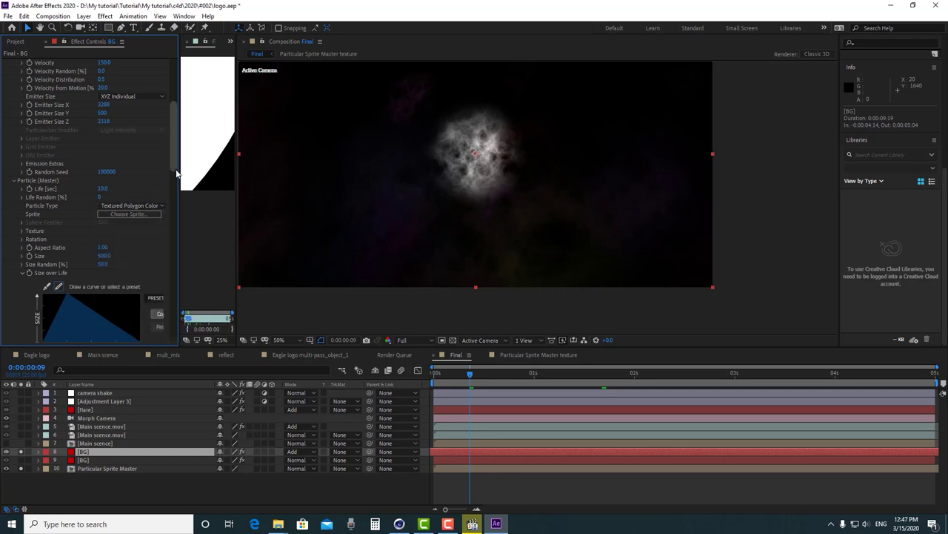
{"action": "left_click", "coordinate": [22, 232]}
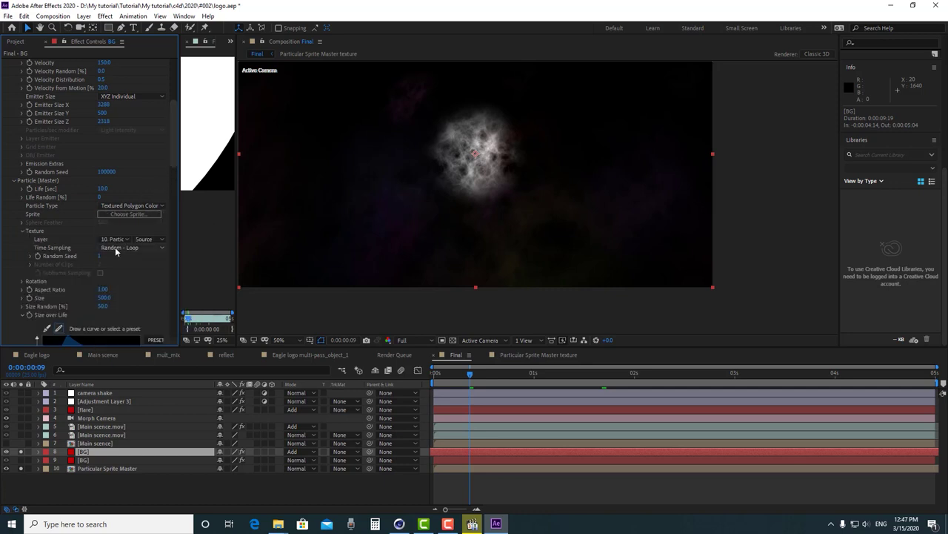
{"action": "left_click", "coordinate": [83, 468]}
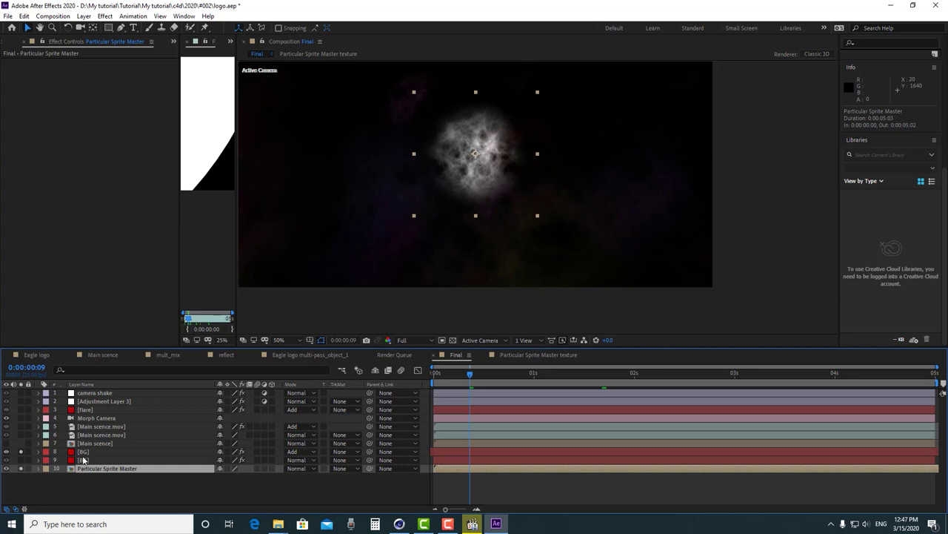
{"action": "left_click", "coordinate": [83, 452]}
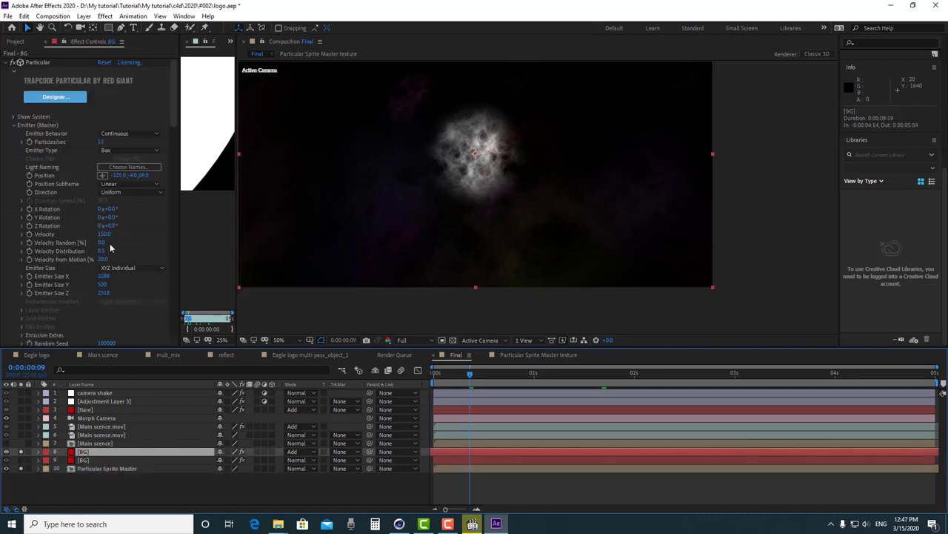
{"action": "left_click", "coordinate": [71, 97]}
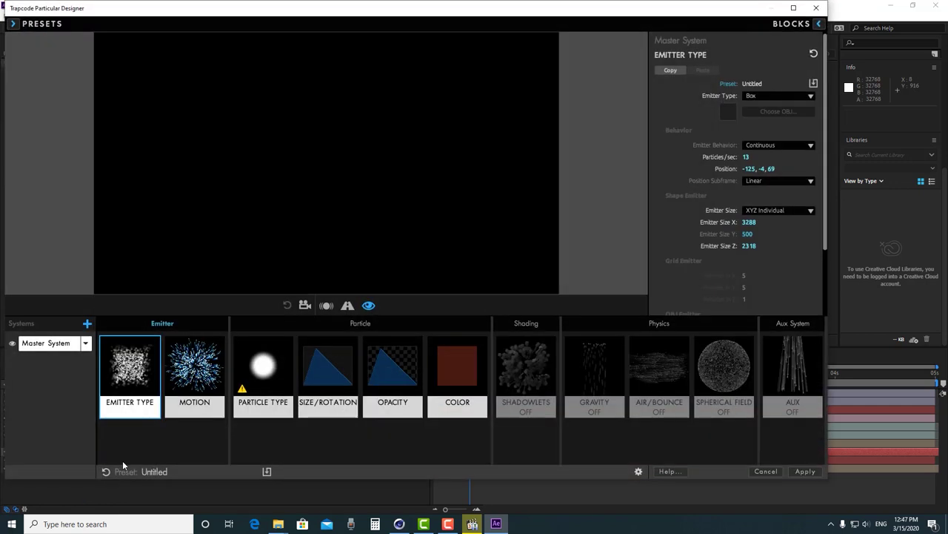
Preview the Plasma Cloud Explosion preset and its neighbouring variant from the Designer's preset library
{"action": "left_click", "coordinate": [14, 24]}
{"action": "scroll", "coordinate": [147, 368], "scroll_direction": "down", "scroll_amount": 4}
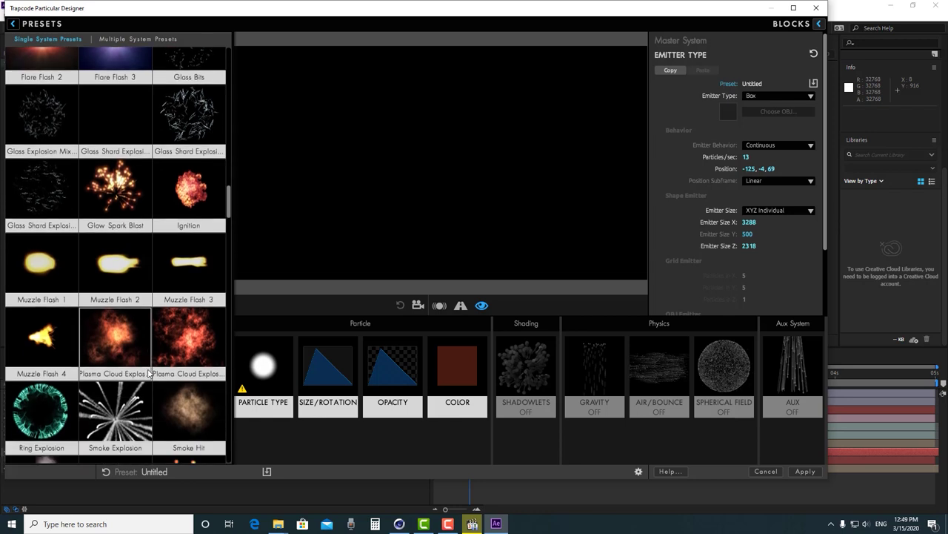
{"action": "scroll", "coordinate": [149, 373], "scroll_direction": "down", "scroll_amount": 1}
{"action": "scroll", "coordinate": [148, 382], "scroll_direction": "up", "scroll_amount": 1}
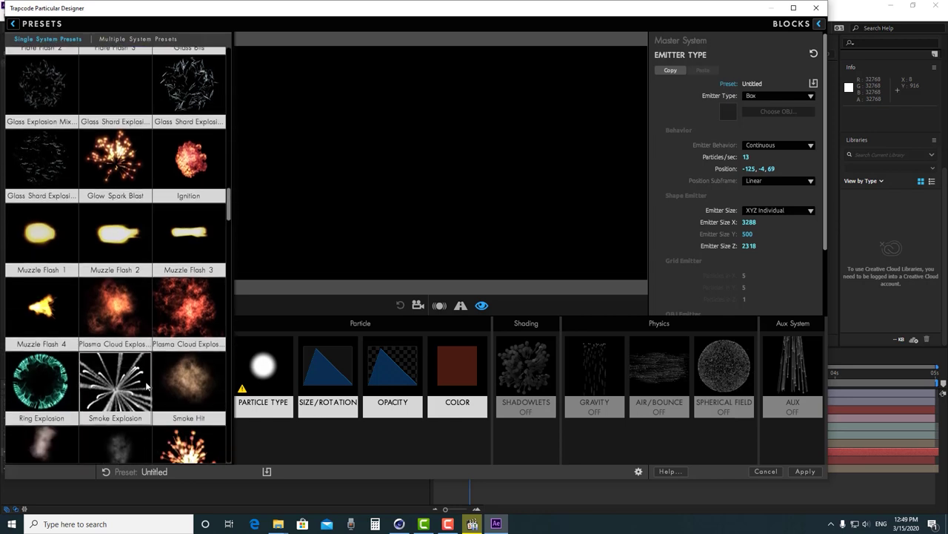
{"action": "left_click", "coordinate": [134, 317]}
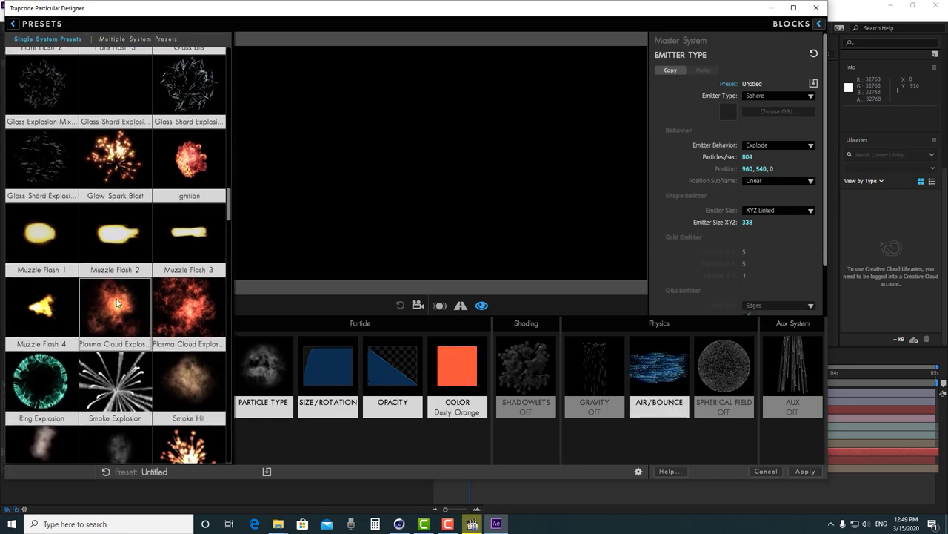
{"action": "left_click_drag", "start_coordinate": [229, 215], "coordinate": [228, 158]}
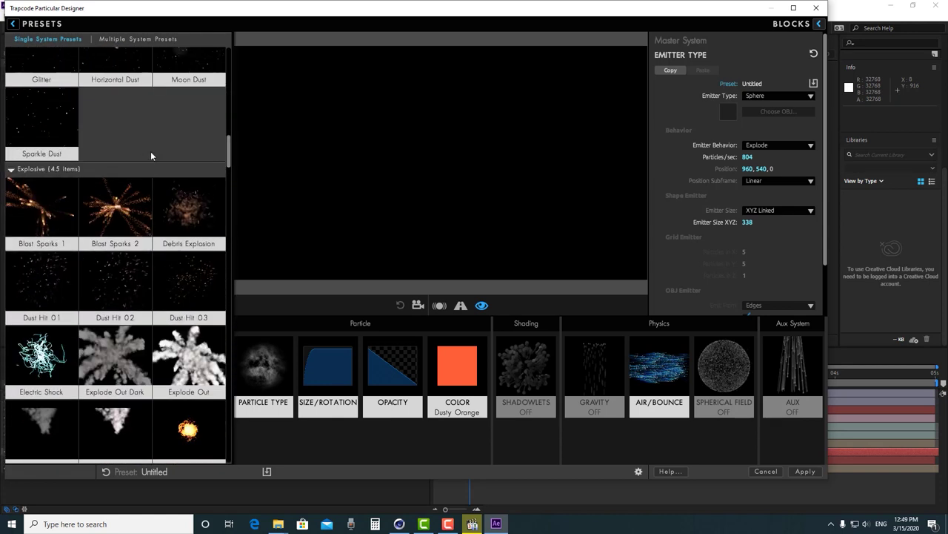
{"action": "left_click_drag", "start_coordinate": [228, 155], "coordinate": [224, 152]}
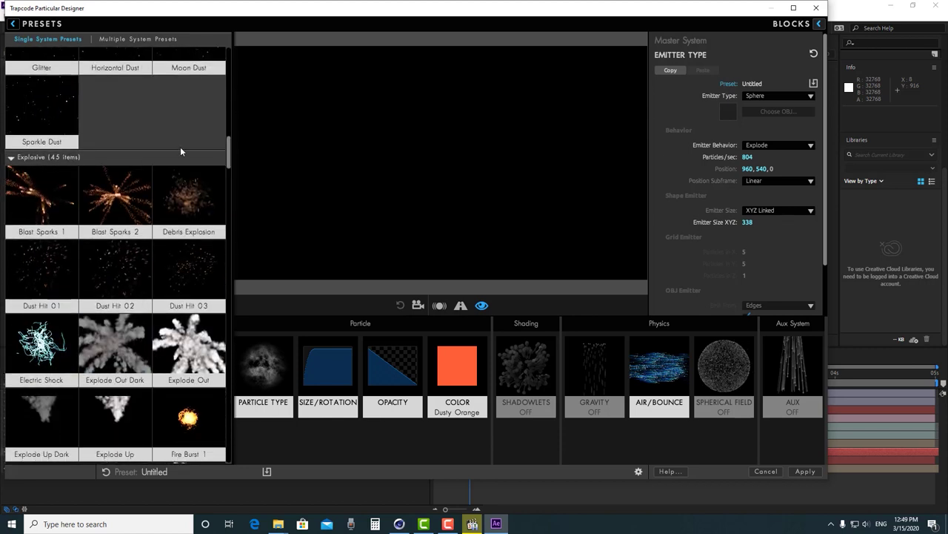
{"action": "left_click_drag", "start_coordinate": [229, 149], "coordinate": [228, 209]}
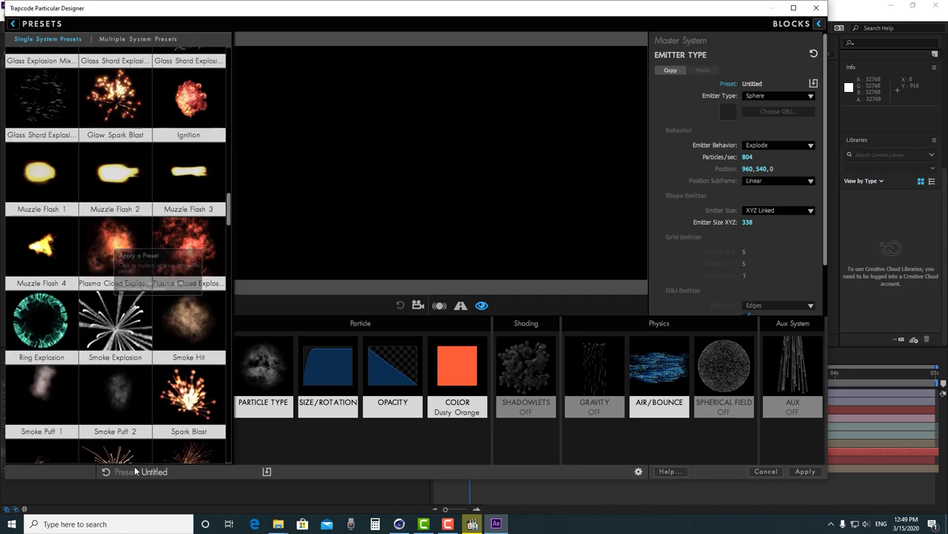
{"action": "left_click", "coordinate": [192, 258]}
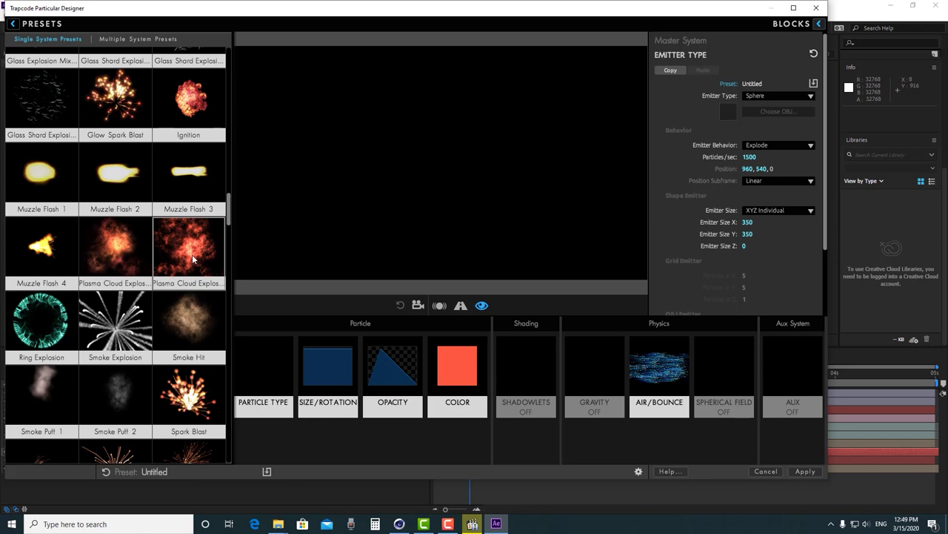
{"action": "left_click", "coordinate": [103, 257]}
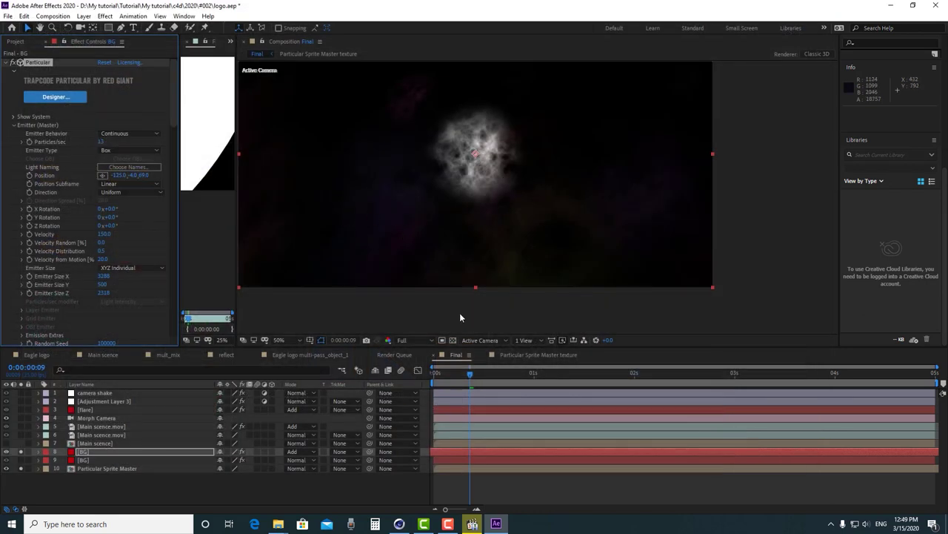
Unsolo the BG layer and scrub to 0:00:02:06 to check the eagle logo
{"action": "left_click", "coordinate": [18, 453]}
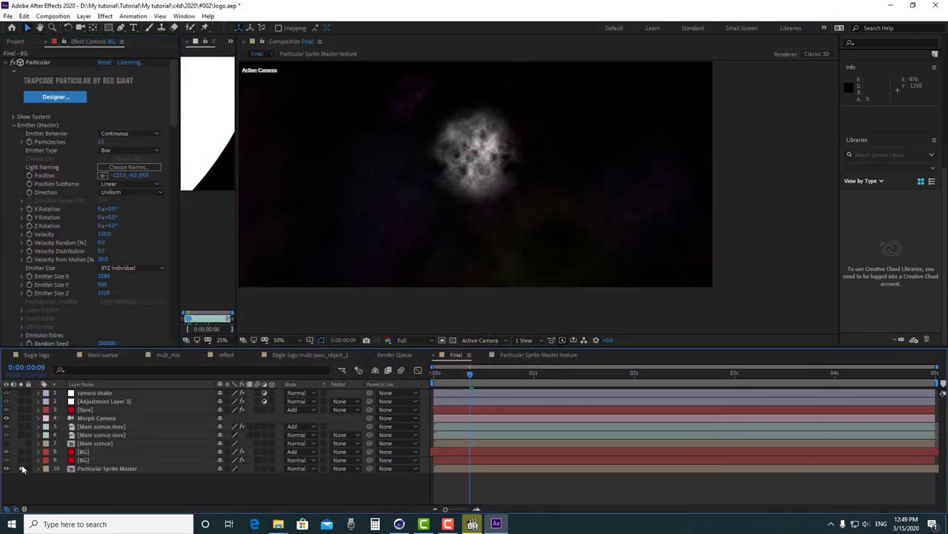
{"action": "left_click", "coordinate": [91, 453]}
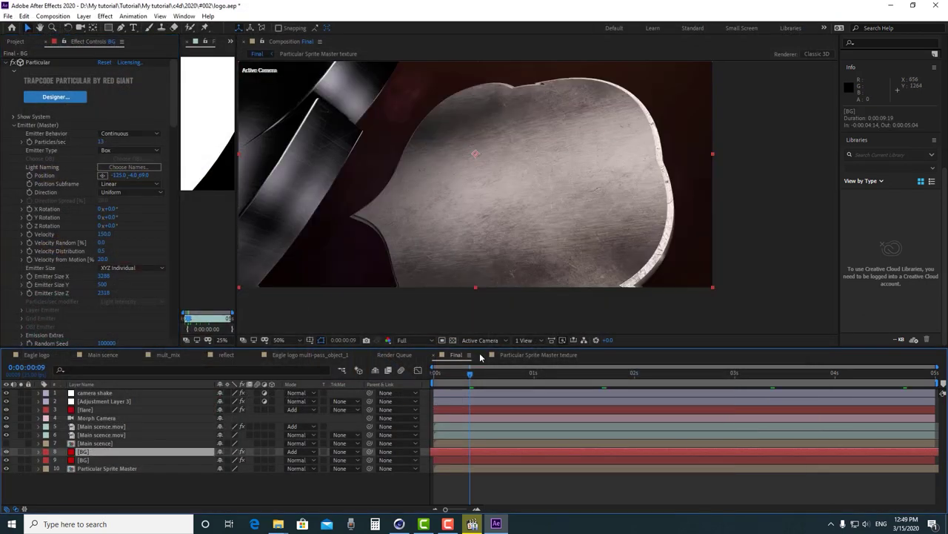
{"action": "left_click_drag", "start_coordinate": [484, 379], "coordinate": [659, 378]}
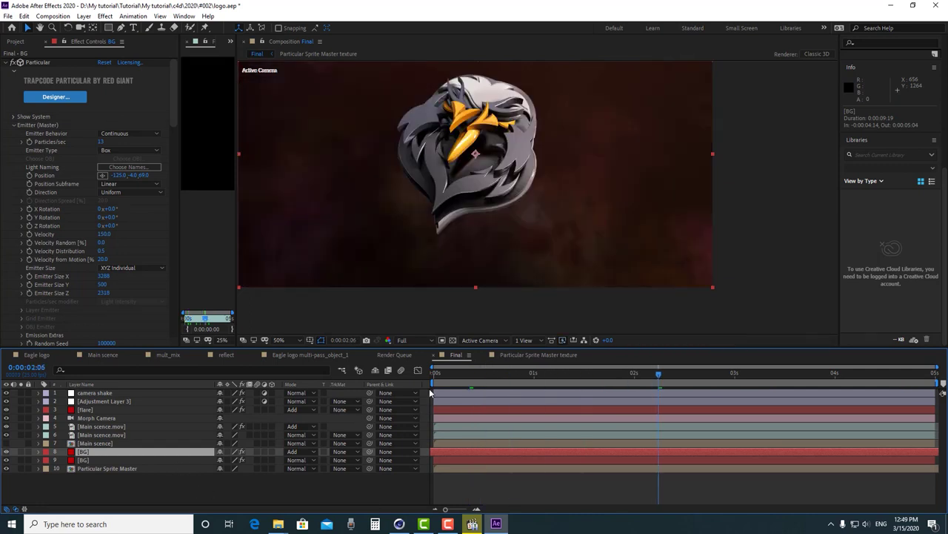
{"action": "left_click_drag", "start_coordinate": [439, 378], "coordinate": [444, 372]}
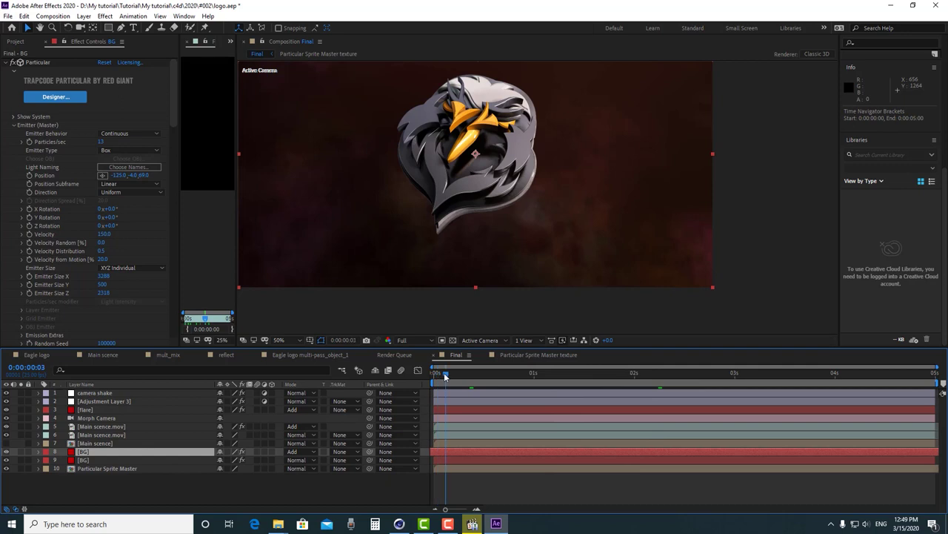
Inspect the eagle logo at 0:00:01:21, panning the composition view down slightly
{"action": "left_click", "coordinate": [38, 451]}
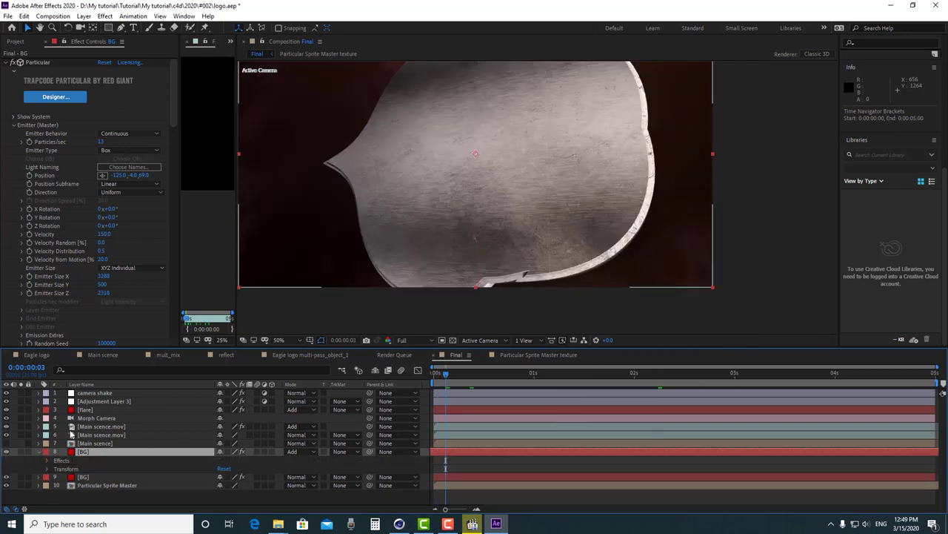
{"action": "left_click_drag", "start_coordinate": [488, 382], "coordinate": [618, 370]}
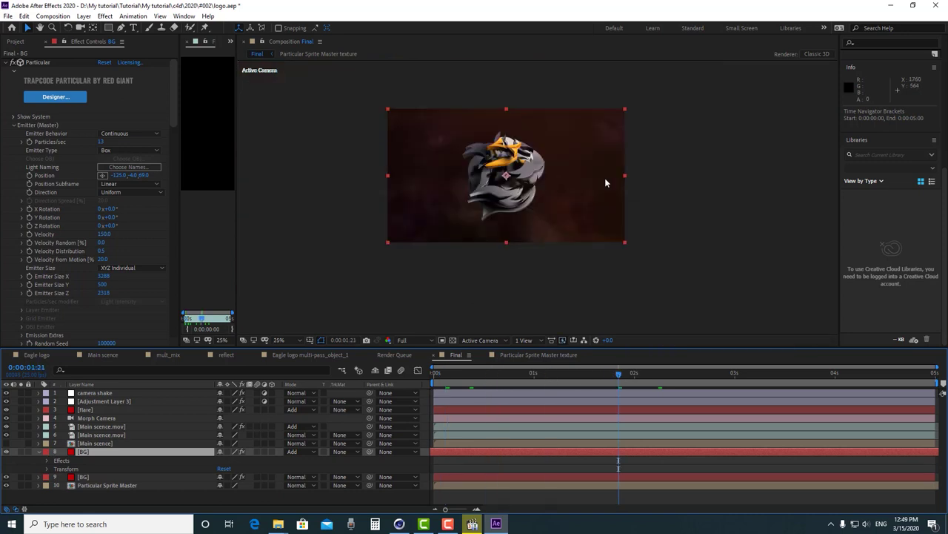
{"action": "scroll", "coordinate": [605, 183], "scroll_direction": "up", "scroll_amount": 2}
{"action": "scroll", "coordinate": [605, 182], "scroll_direction": "down", "scroll_amount": 2}
{"action": "key", "text": "h"}
{"action": "left_click_drag", "start_coordinate": [467, 172], "coordinate": [470, 197]}
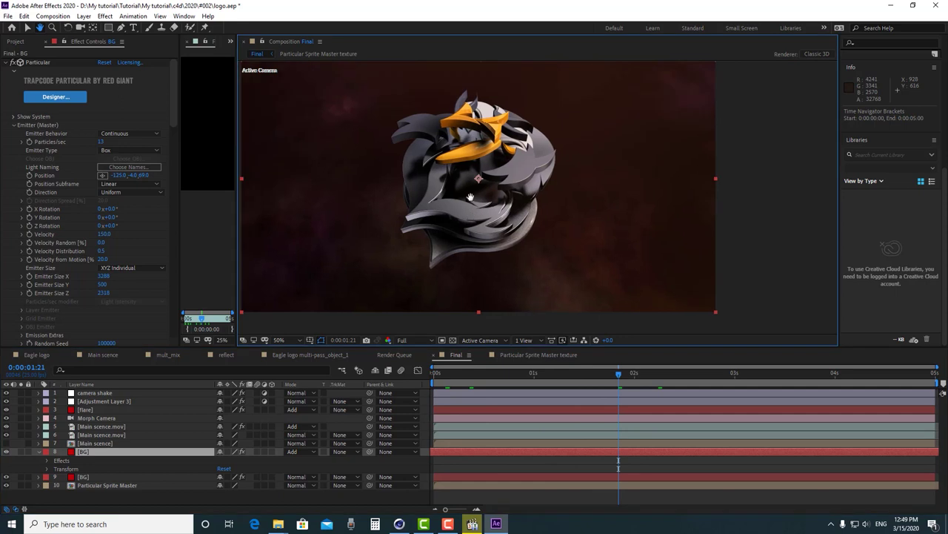
{"action": "key", "text": "v"}
{"action": "left_click", "coordinate": [39, 452]}
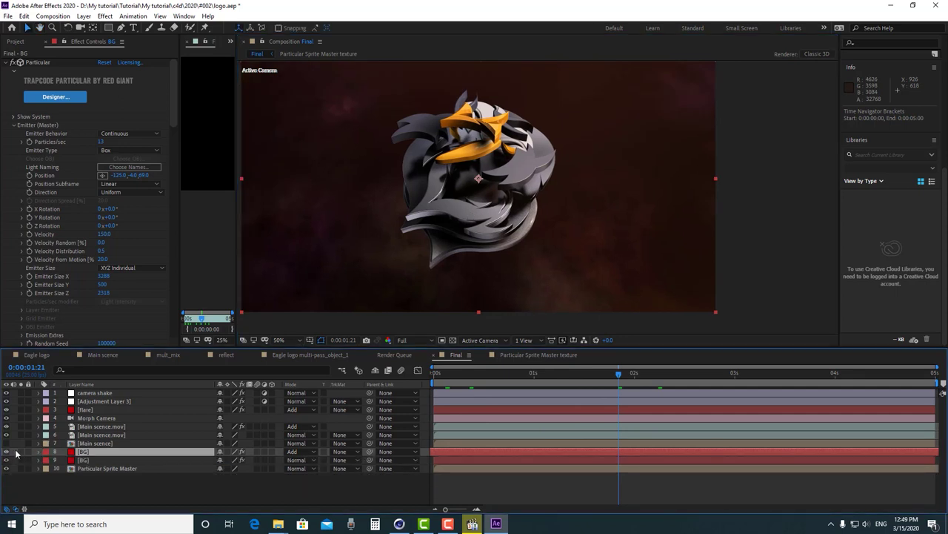
{"action": "scroll", "coordinate": [483, 182], "scroll_direction": "down", "scroll_amount": 4}
{"action": "scroll", "coordinate": [483, 182], "scroll_direction": "up", "scroll_amount": 4}
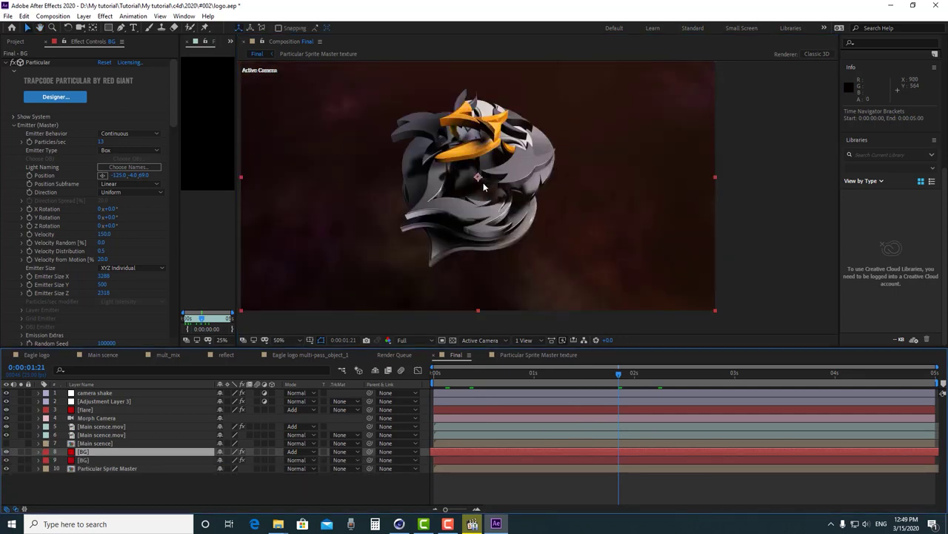
Select Adjustment Layer 3 and preview the composite from the start
{"action": "left_click", "coordinate": [96, 434]}
{"action": "left_click", "coordinate": [99, 418]}
{"action": "left_click", "coordinate": [102, 409]}
{"action": "left_click", "coordinate": [102, 401]}
{"action": "left_click_drag", "start_coordinate": [481, 371], "coordinate": [423, 392]}
{"action": "key", "text": "space"}
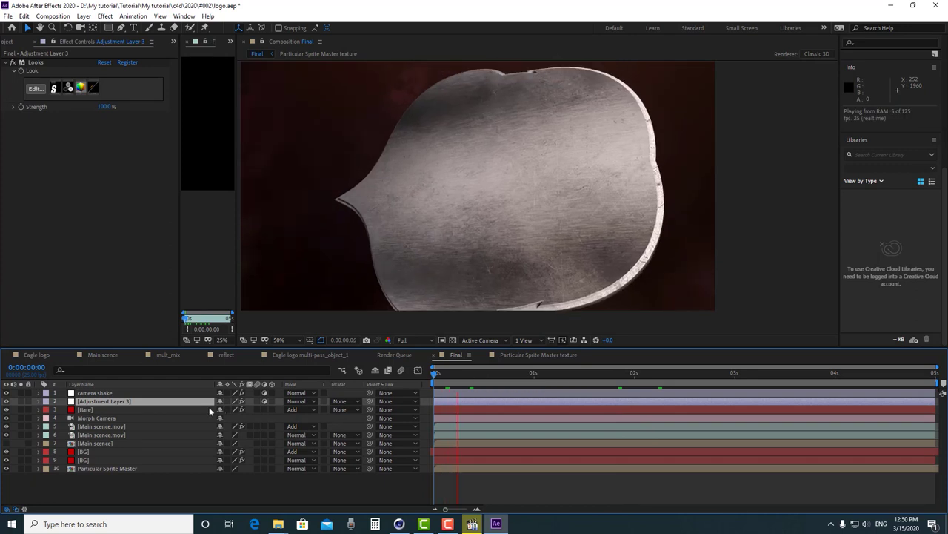
At 0:00:00:17, reveal Adjustment Layer 4's keyframed Slider and expand its Transform effect
{"action": "key", "text": "space"}
{"action": "left_click", "coordinate": [504, 380]}
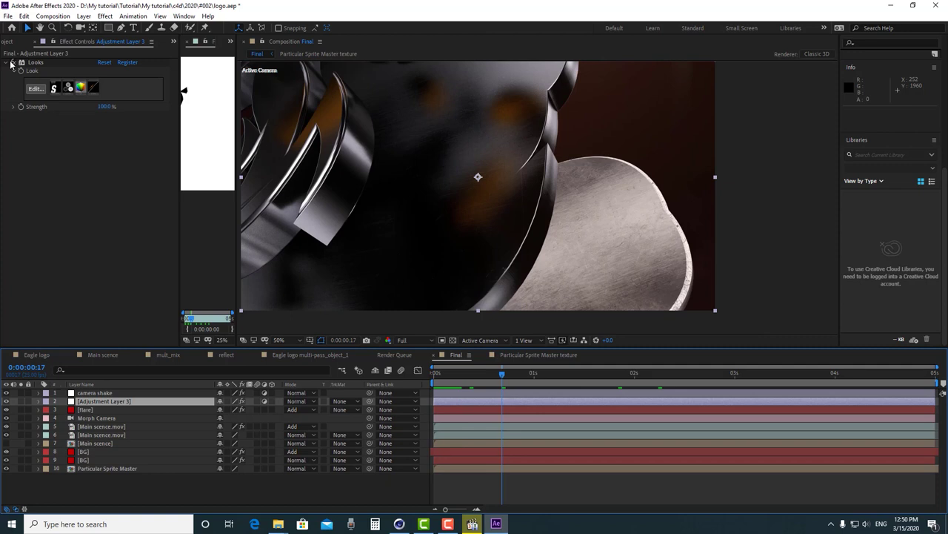
{"action": "left_click", "coordinate": [12, 63]}
{"action": "left_click", "coordinate": [83, 384]}
{"action": "left_click", "coordinate": [111, 393]}
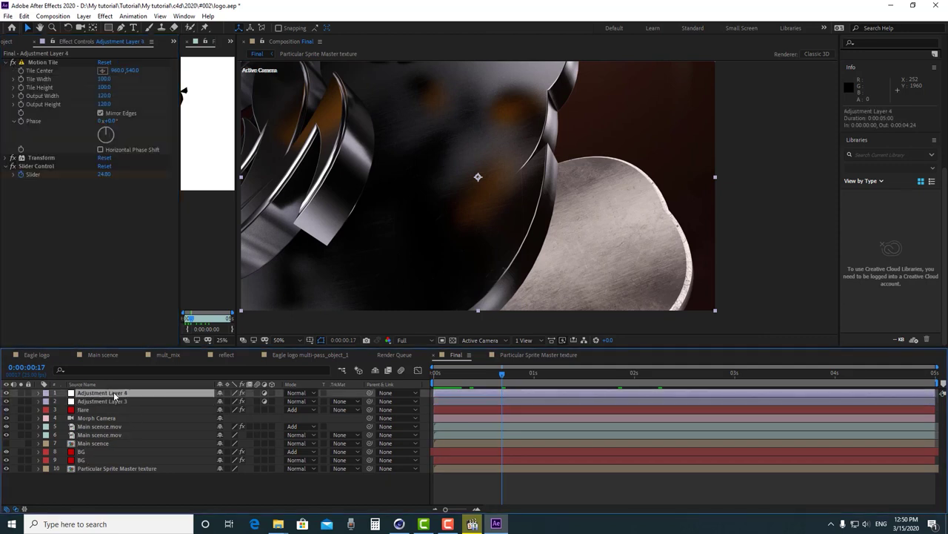
{"action": "key", "text": "u"}
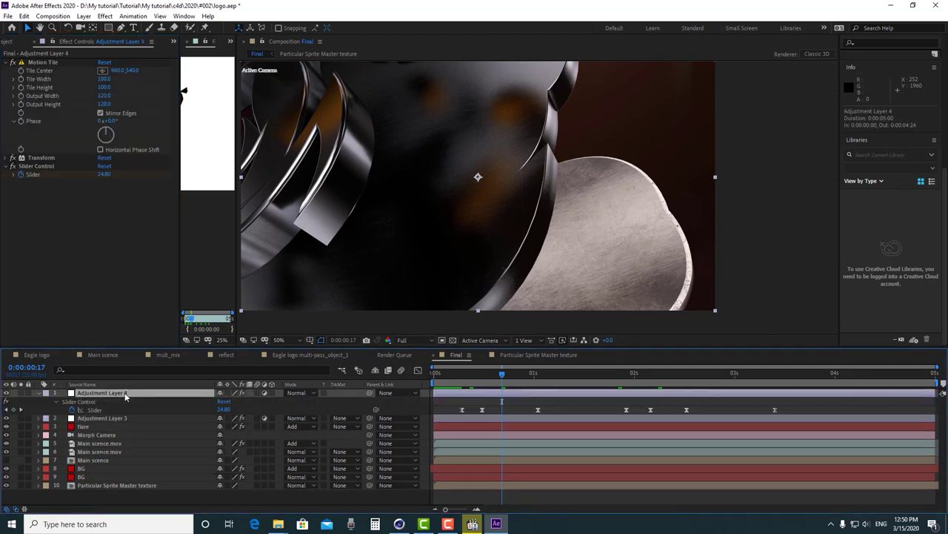
{"action": "left_click", "coordinate": [44, 168]}
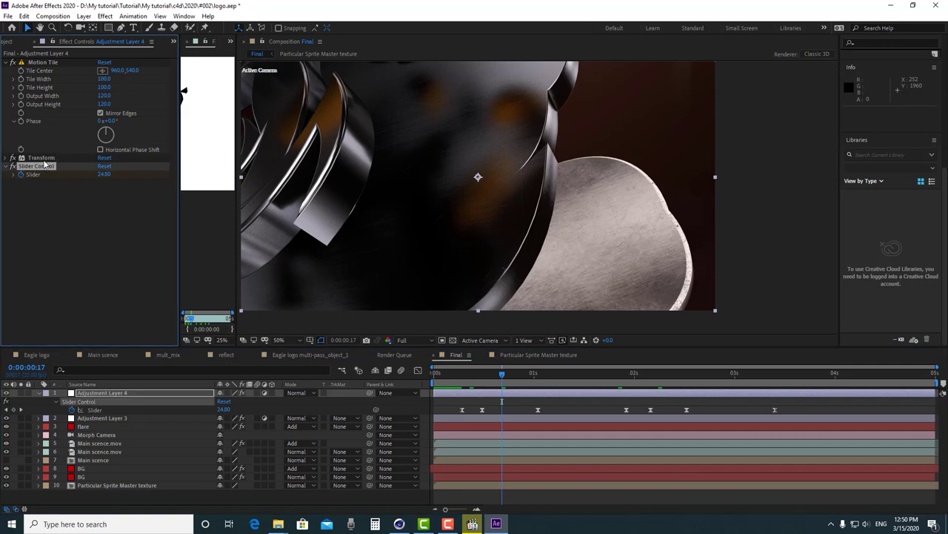
{"action": "left_click", "coordinate": [29, 160]}
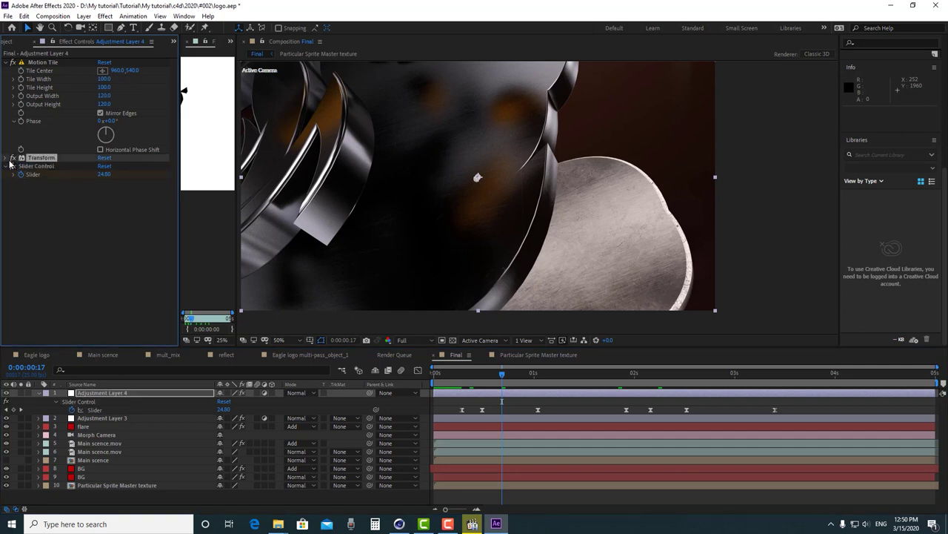
{"action": "left_click", "coordinate": [12, 158]}
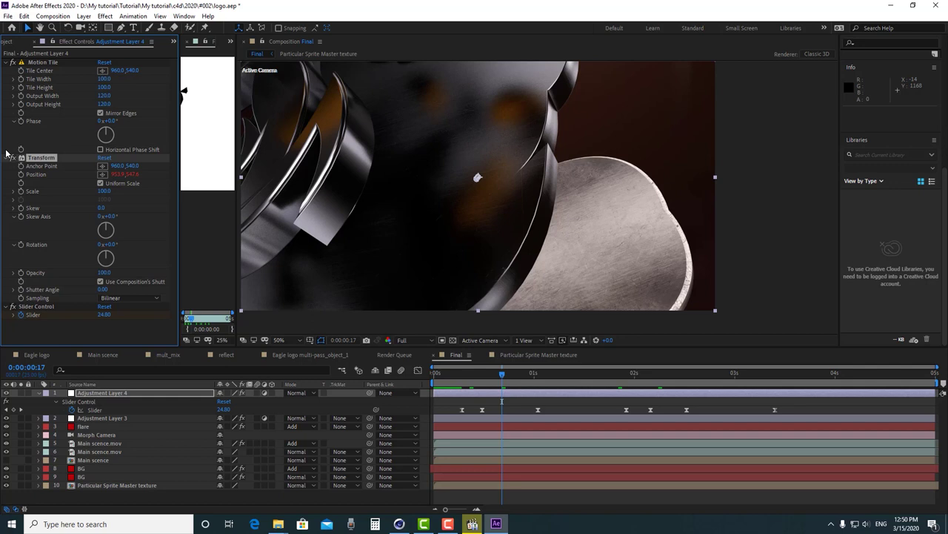
Collapse Adjustment Layer 4's Slider Control properties in the timeline
{"action": "left_click", "coordinate": [39, 398]}
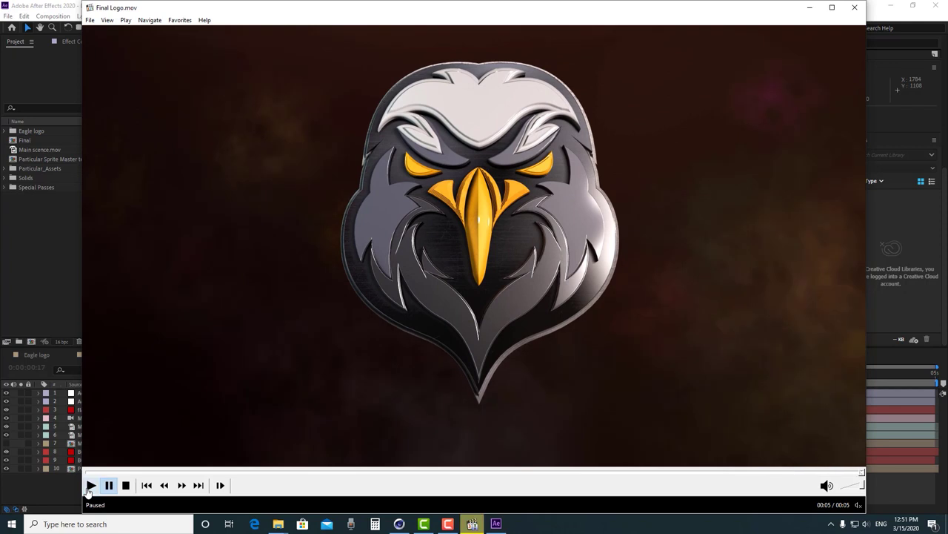
Play the rendered Final Logo.mov twice to its 00:05 end in Windows Media Player
{"action": "left_click", "coordinate": [89, 486]}
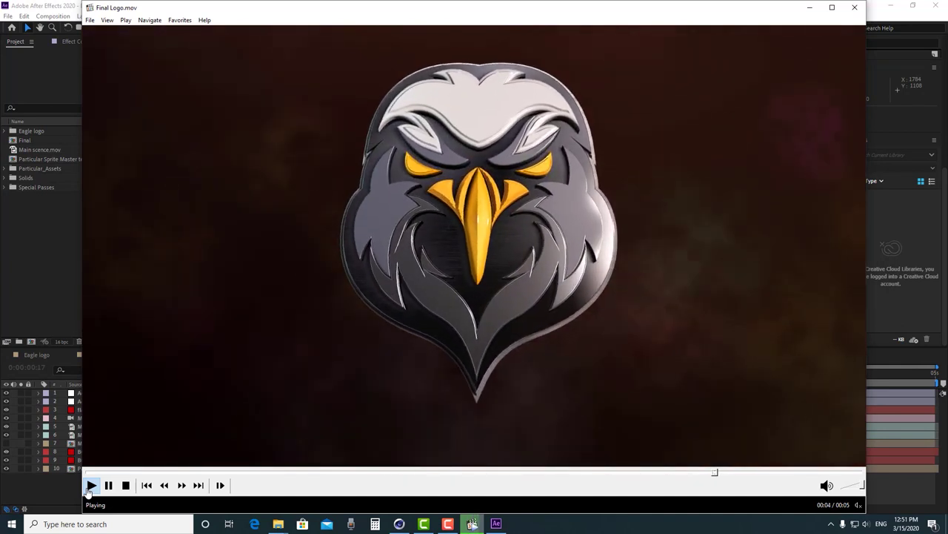
{"action": "left_click", "coordinate": [89, 487]}
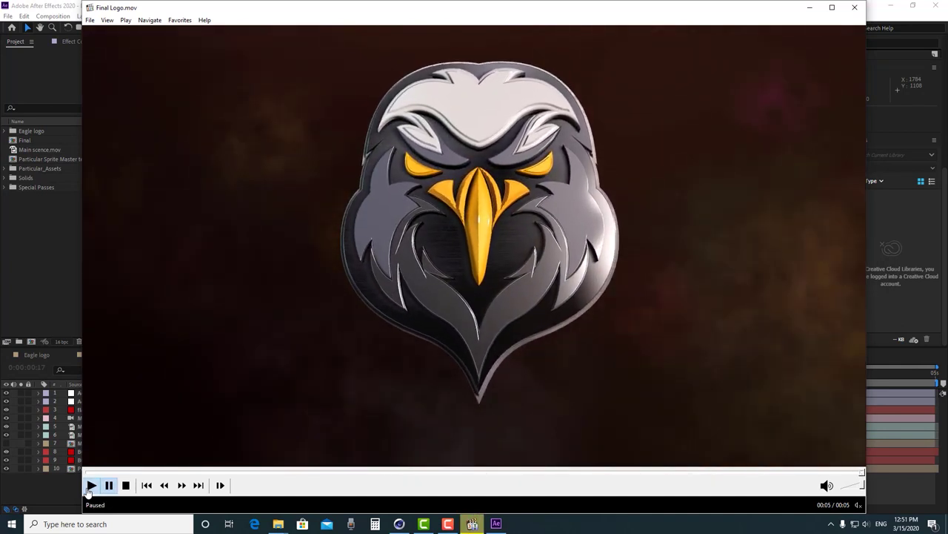